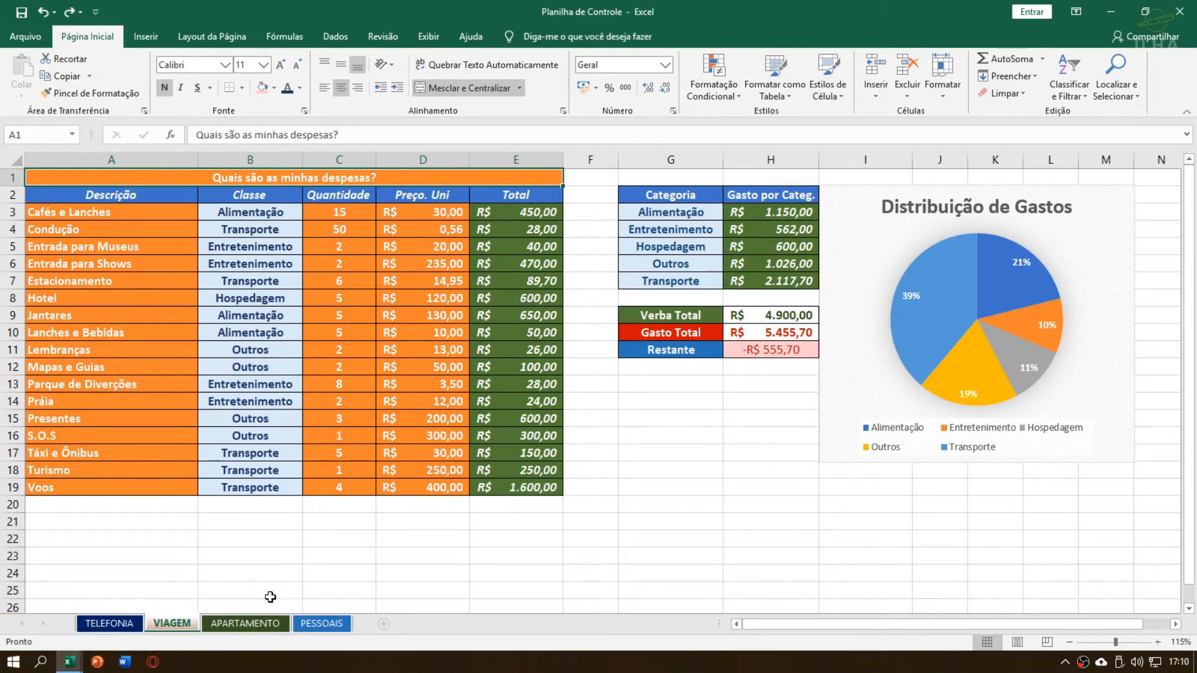
Review the finished APARTAMENTO and VIAGEM sheets of the Planilha de Controle workbook
{"action": "left_click", "coordinate": [265, 624]}
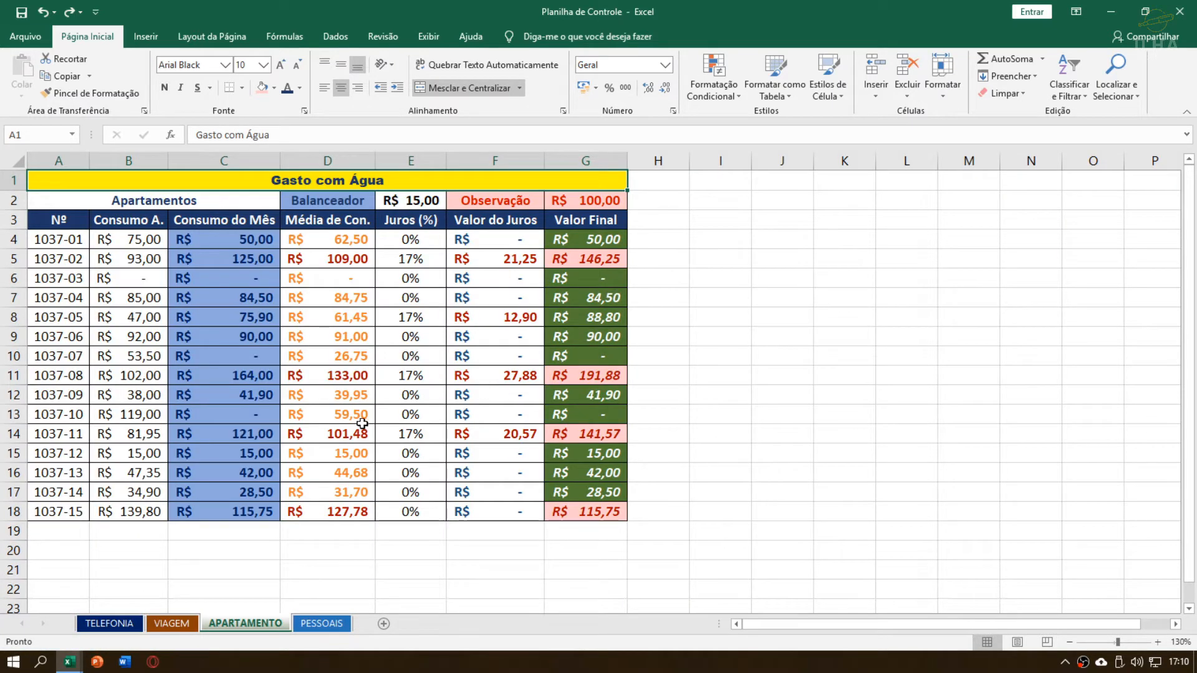
{"action": "left_click", "coordinate": [186, 623]}
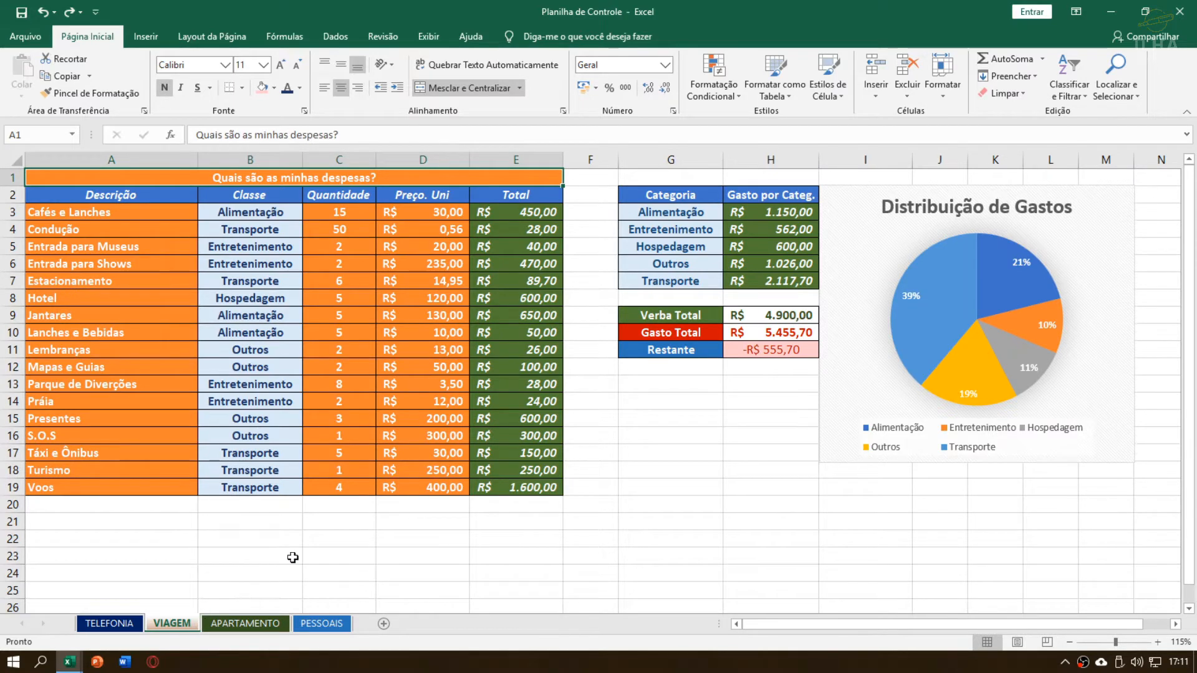
Switch to the Exercício - Orçamento de Viagem workbook and look over the expense table and its empty Total column
{"action": "key", "text": "alt+Tab"}
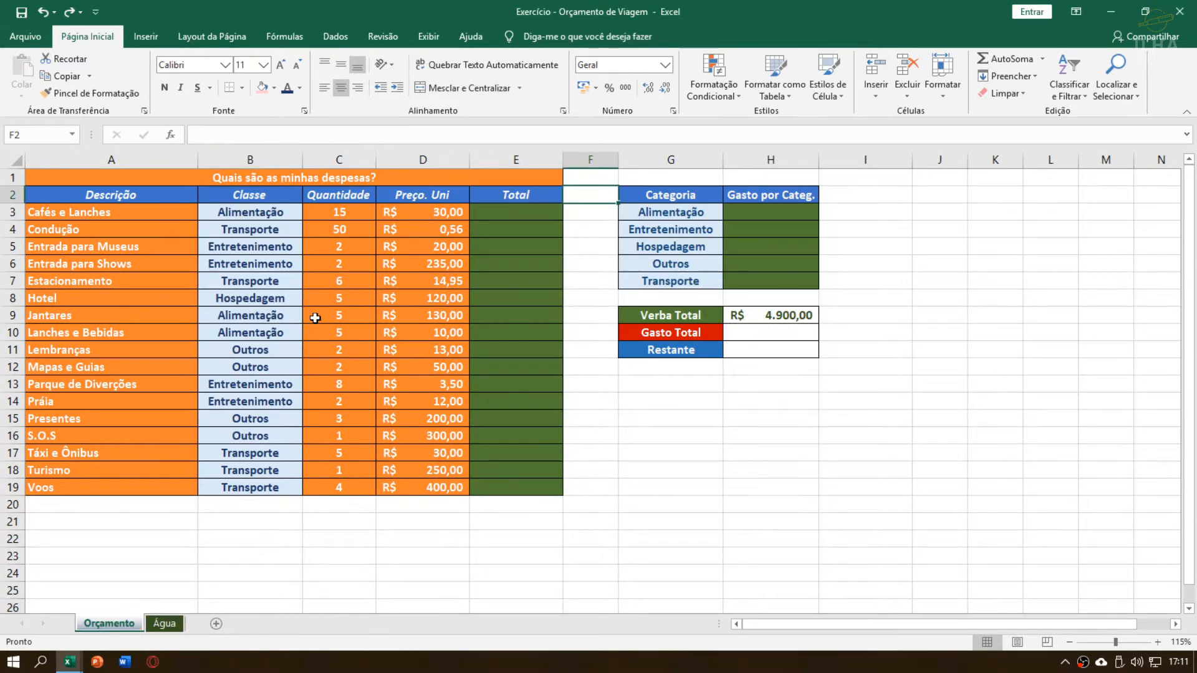
{"action": "left_click", "coordinate": [539, 195]}
{"action": "left_click", "coordinate": [536, 180]}
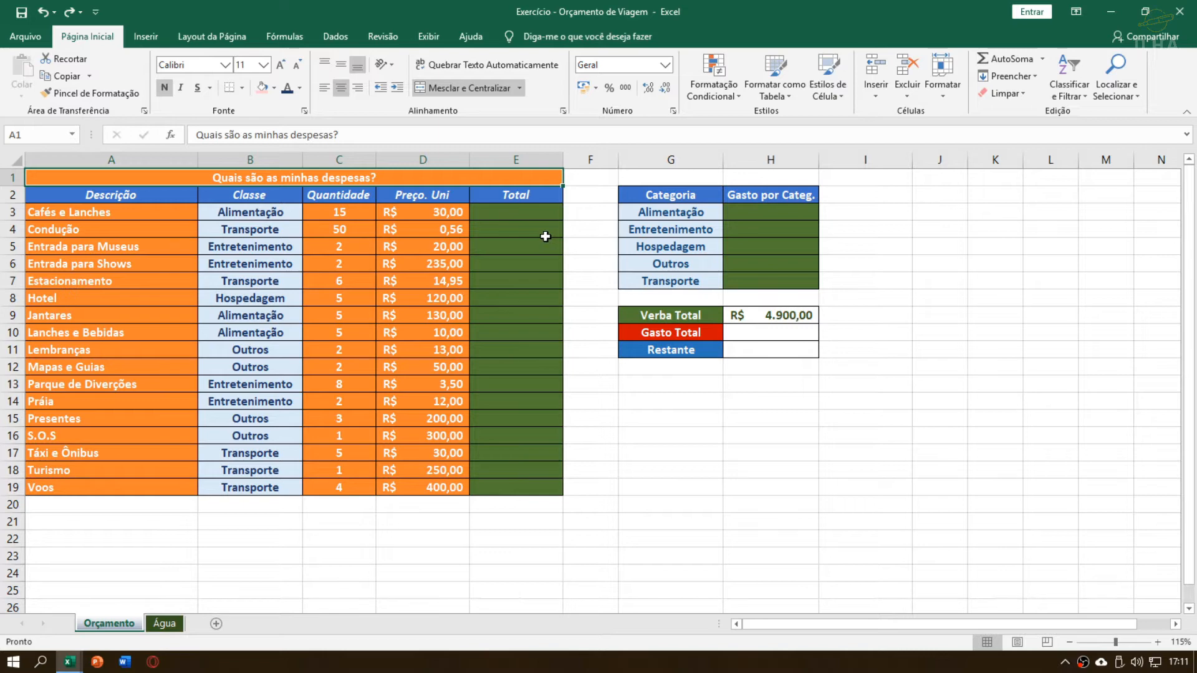
{"action": "left_click", "coordinate": [531, 209]}
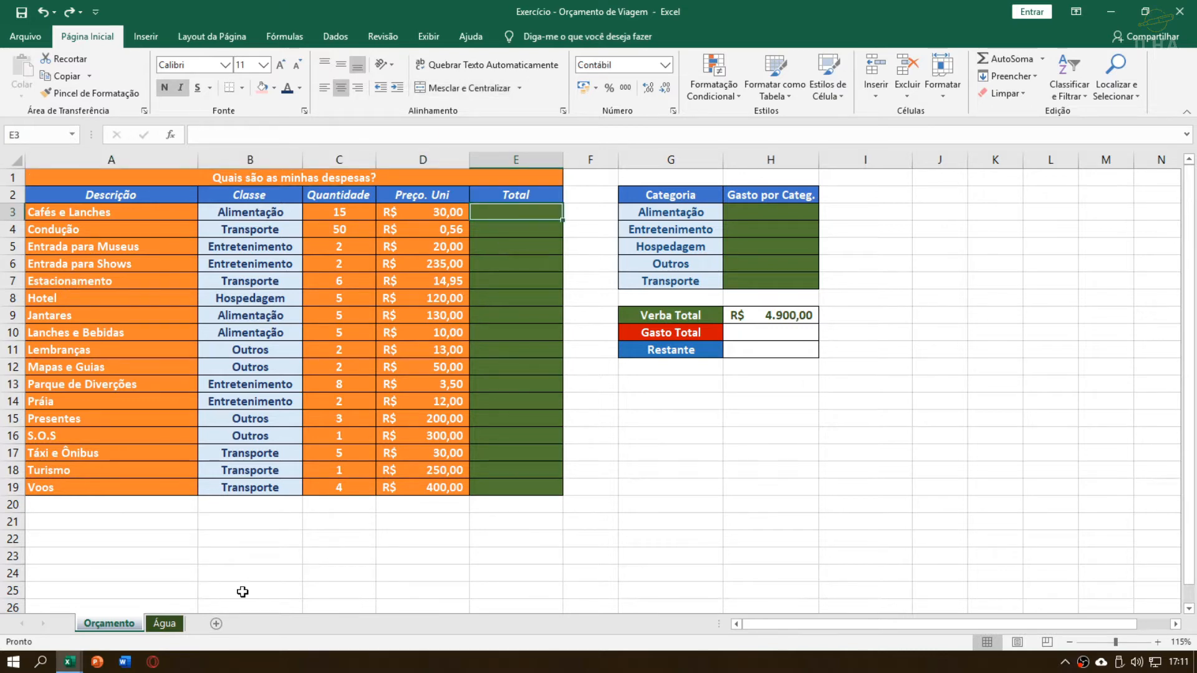
Examine the Água sheet's water expense table and its empty Média de Con. column
{"action": "left_click", "coordinate": [165, 623]}
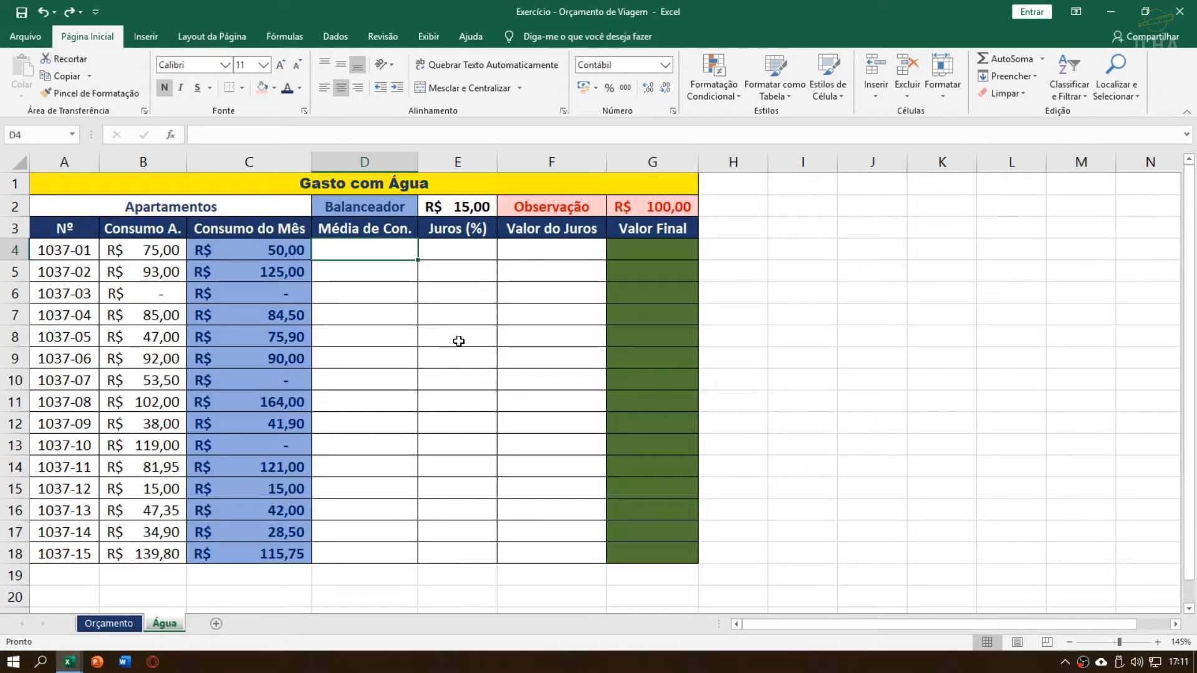
{"action": "left_click", "coordinate": [387, 272]}
{"action": "left_click", "coordinate": [457, 192]}
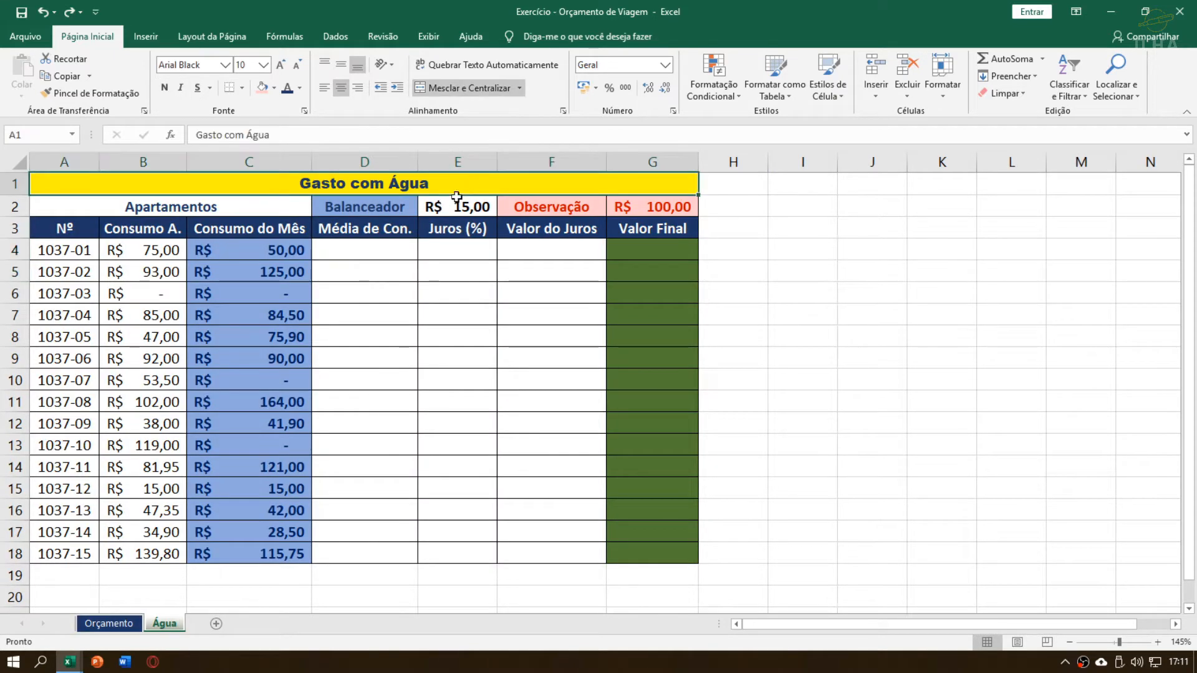
{"action": "left_click", "coordinate": [391, 256]}
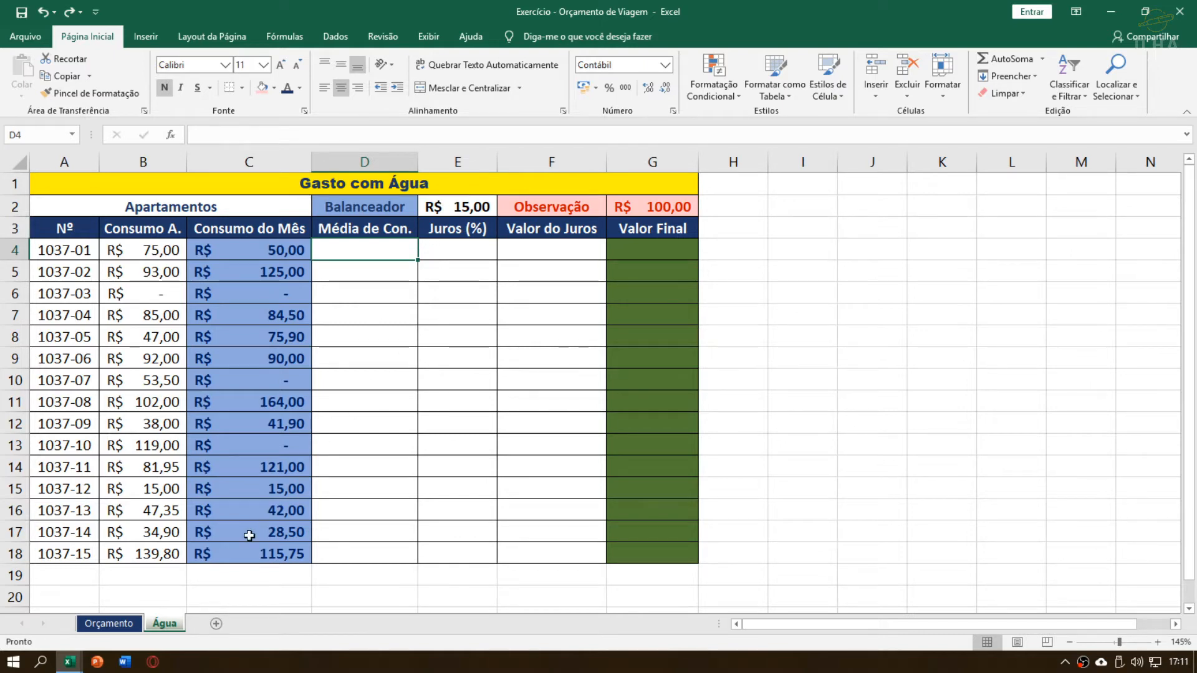
Return to the Orçamento sheet and examine the five expense categories in G3:G7, from Alimentação to Transporte
{"action": "left_click", "coordinate": [124, 626]}
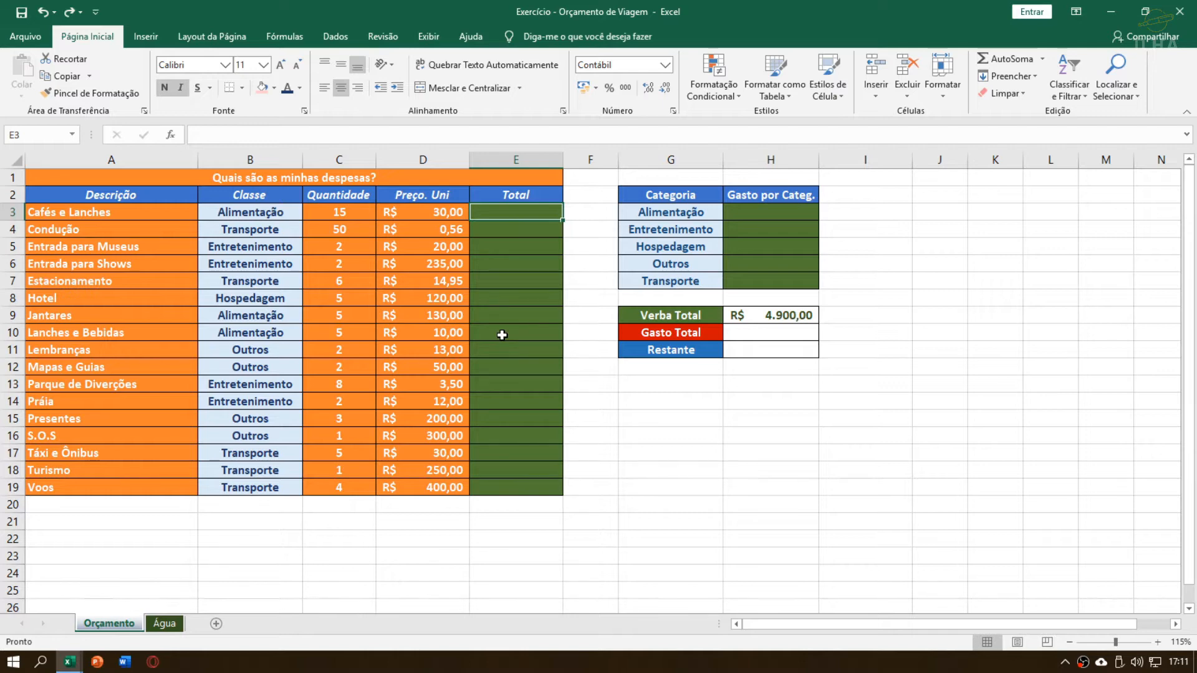
{"action": "left_click", "coordinate": [678, 212]}
{"action": "left_click", "coordinate": [678, 236]}
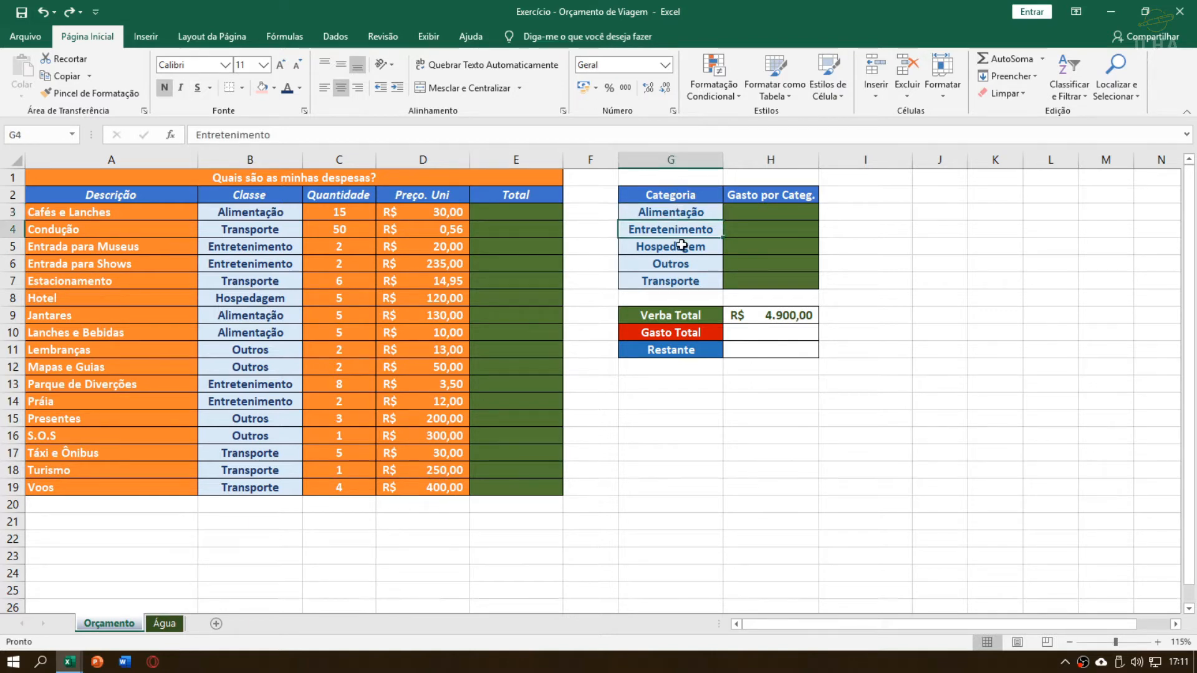
{"action": "left_click", "coordinate": [679, 247]}
{"action": "left_click", "coordinate": [683, 262]}
{"action": "left_click", "coordinate": [691, 284]}
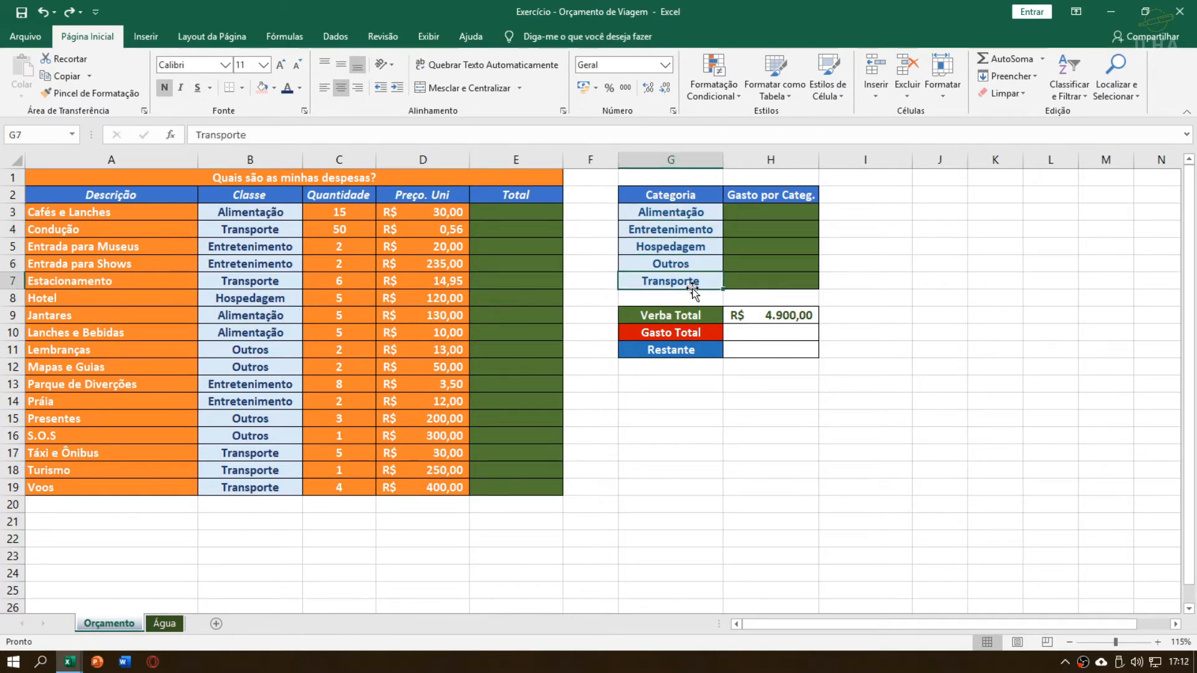
{"action": "left_click_drag", "start_coordinate": [692, 213], "coordinate": [689, 280]}
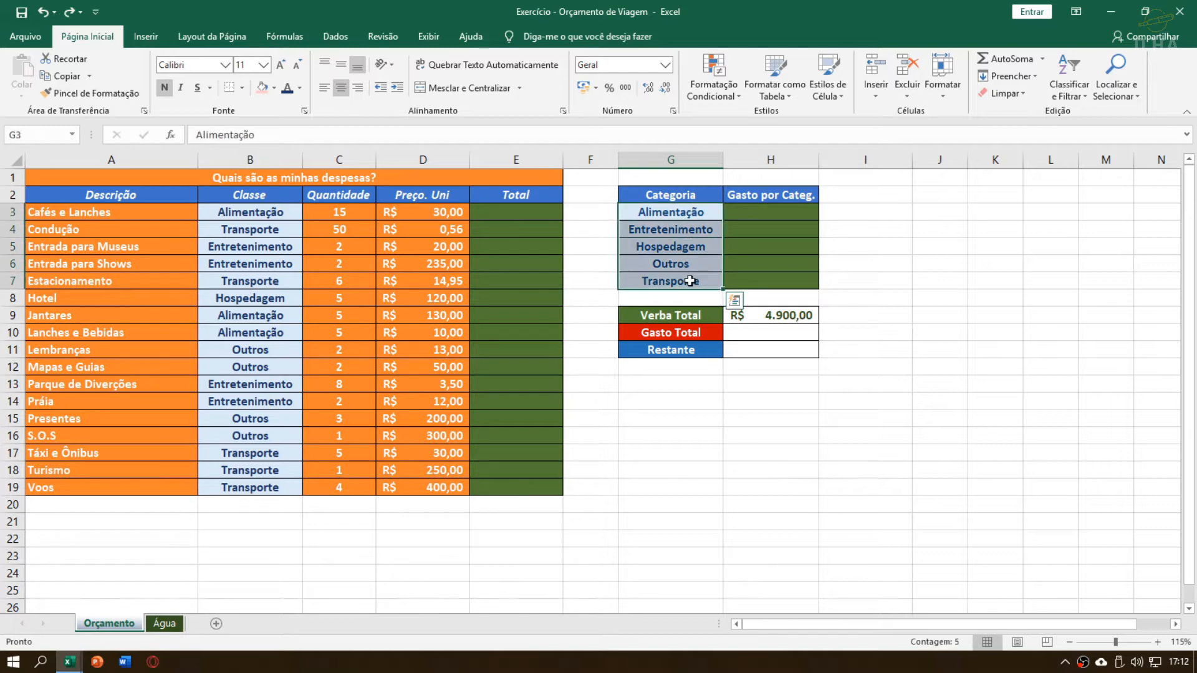
{"action": "left_click", "coordinate": [692, 265]}
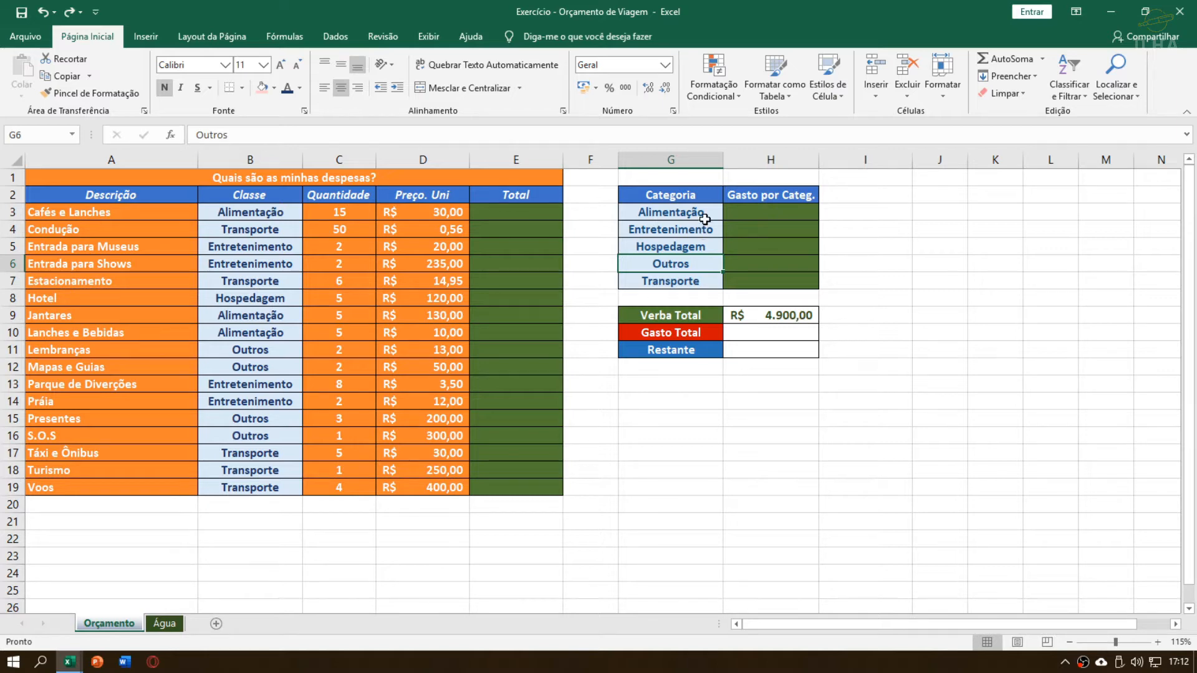
{"action": "left_click_drag", "start_coordinate": [692, 213], "coordinate": [687, 285]}
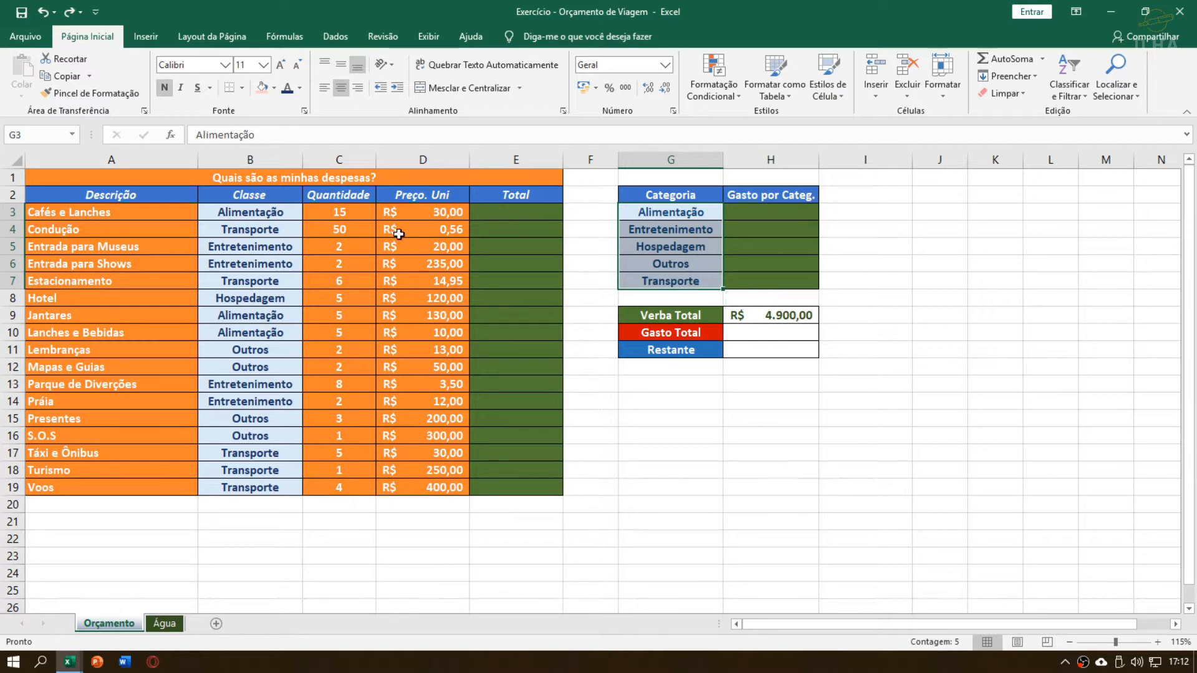
Examine the expense descriptions in A3:A19 and the class assigned to each in B3:B19
{"action": "left_click", "coordinate": [294, 276]}
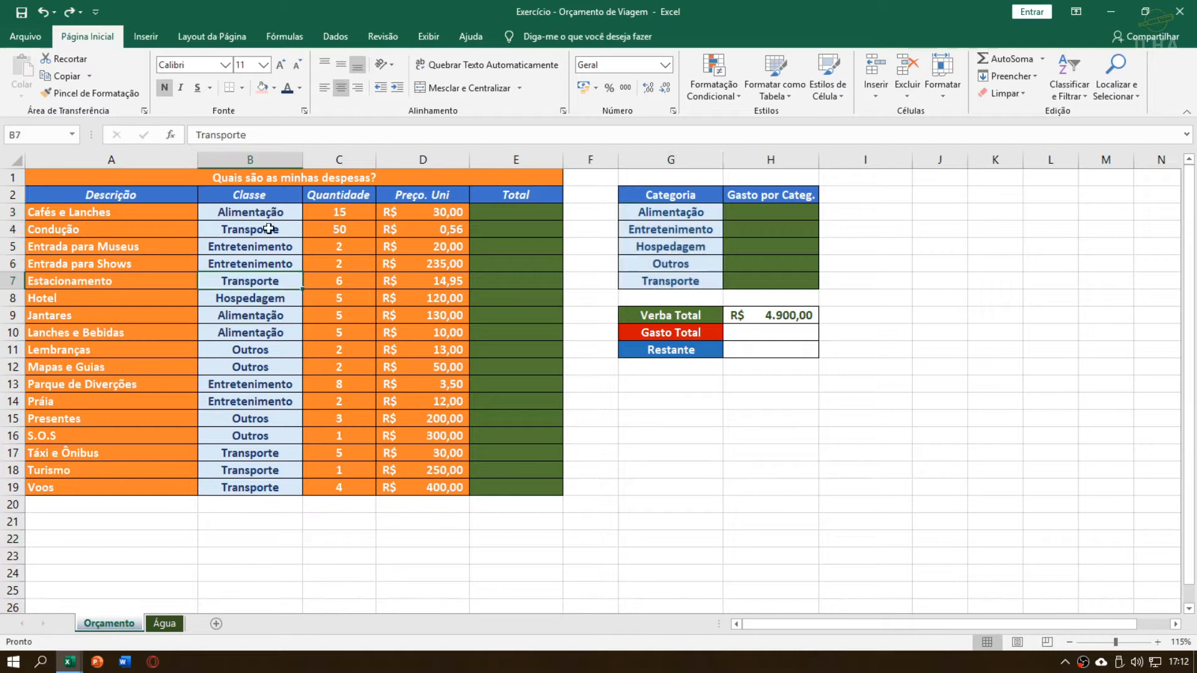
{"action": "left_click_drag", "start_coordinate": [275, 213], "coordinate": [252, 488]}
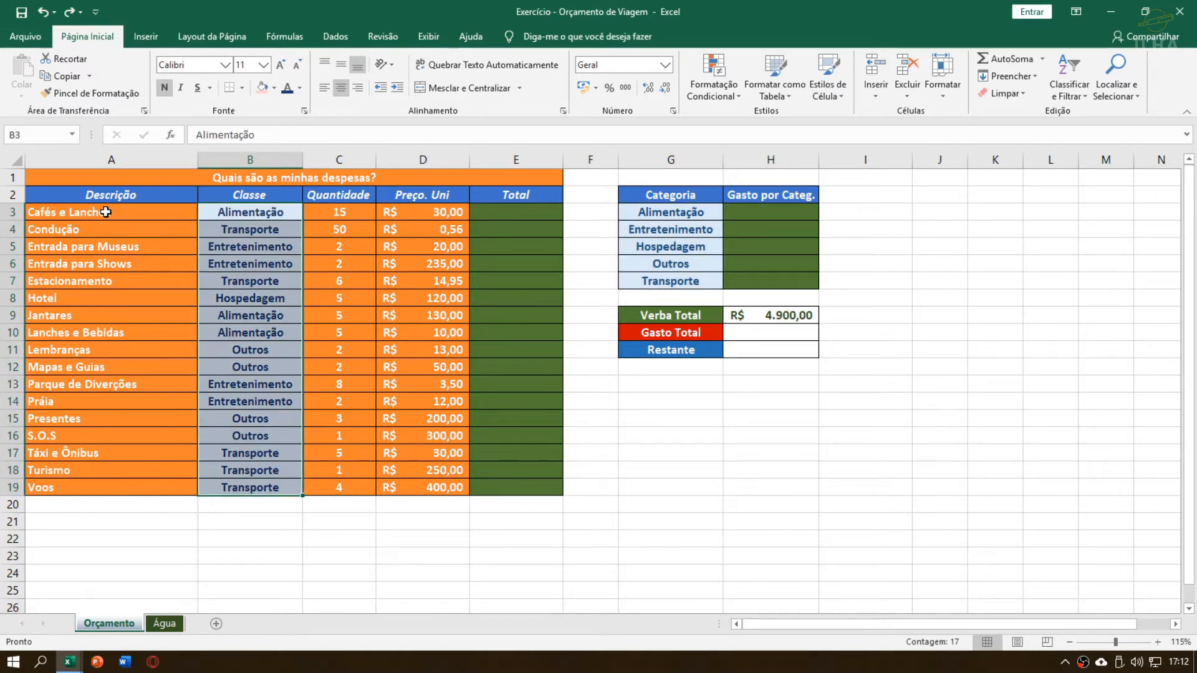
{"action": "left_click_drag", "start_coordinate": [99, 212], "coordinate": [132, 480]}
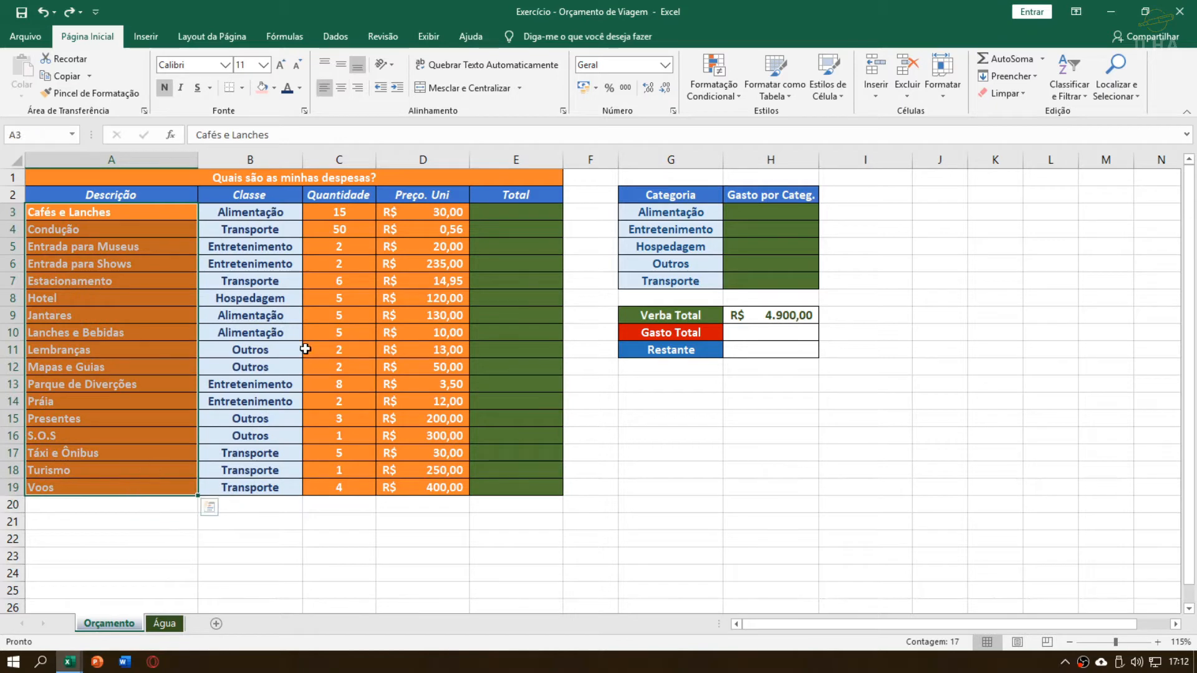
{"action": "left_click", "coordinate": [273, 232]}
{"action": "left_click", "coordinate": [267, 209]}
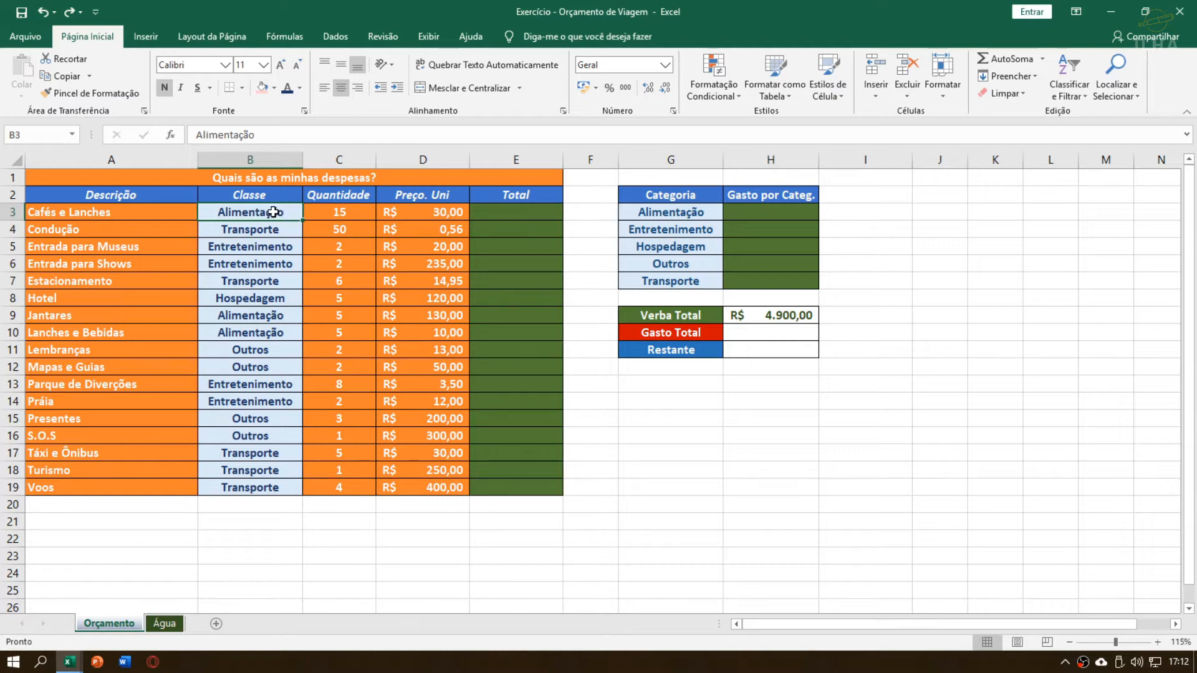
{"action": "left_click_drag", "start_coordinate": [273, 212], "coordinate": [248, 490]}
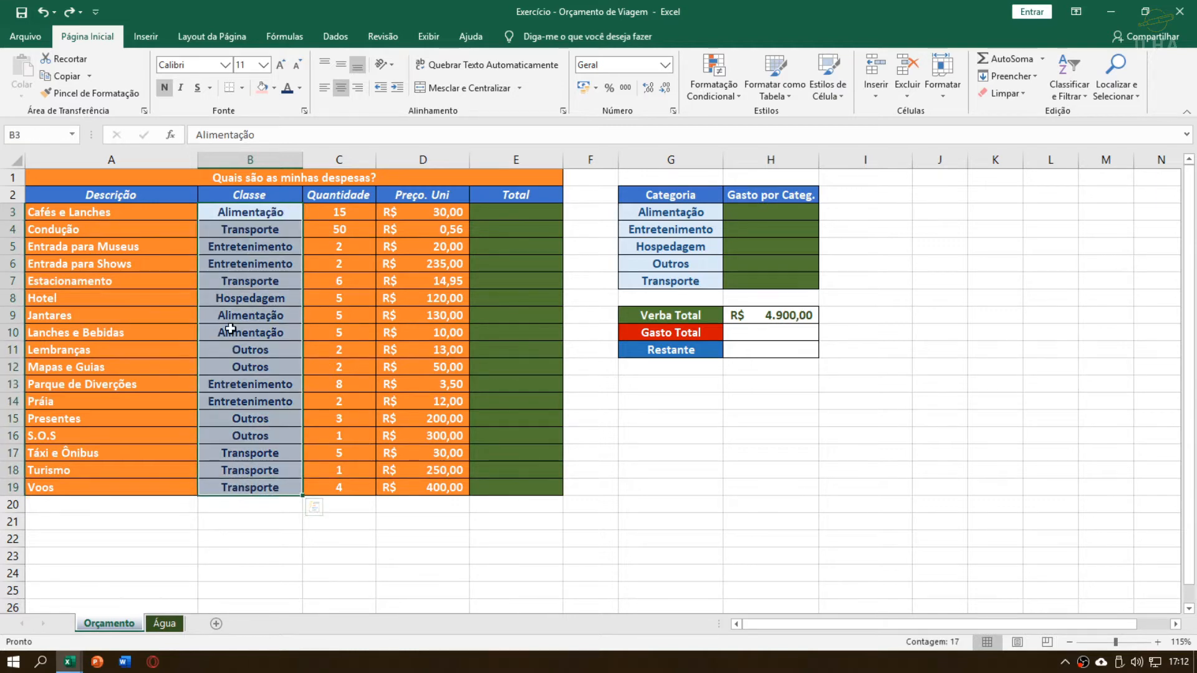
{"action": "left_click", "coordinate": [252, 229]}
{"action": "left_click", "coordinate": [275, 297]}
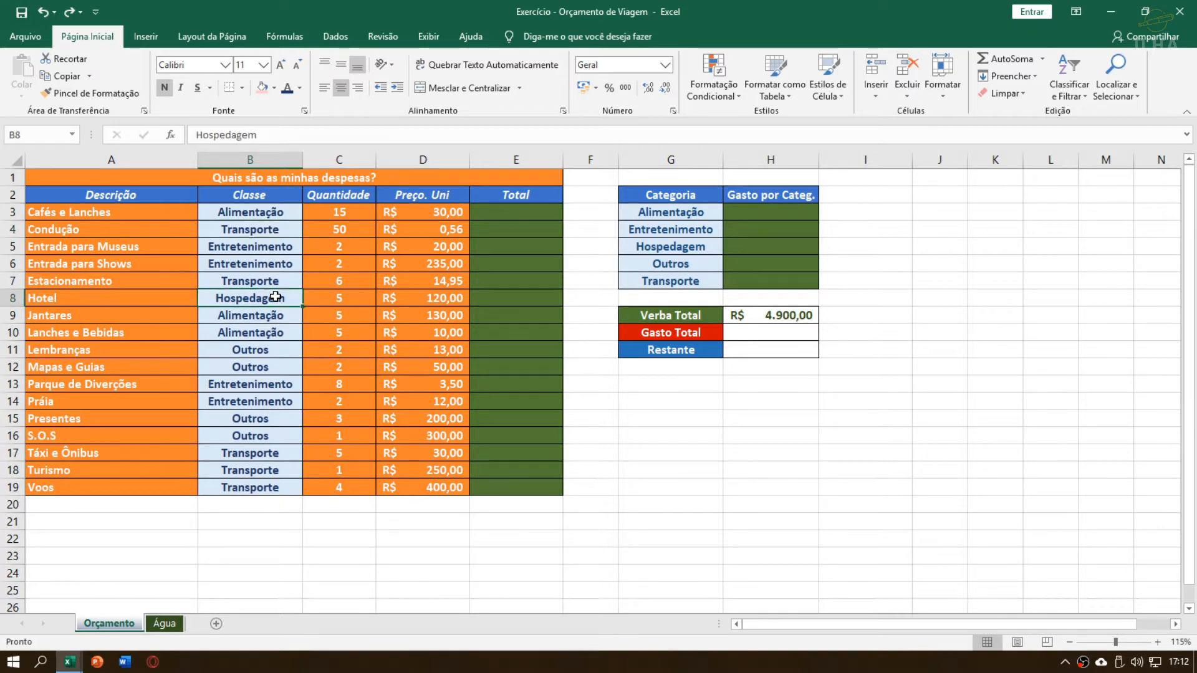
Examine the Quantidade values in C3:C19, starting with Cafés e Lanches
{"action": "left_click", "coordinate": [341, 215]}
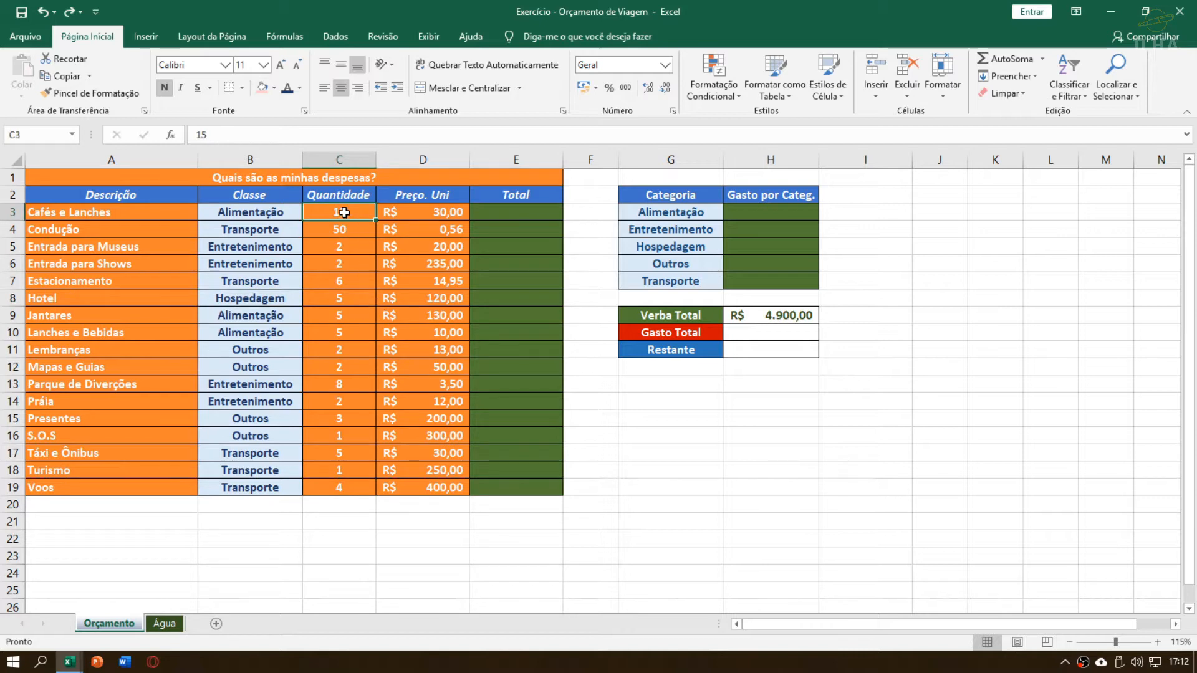
{"action": "left_click_drag", "start_coordinate": [345, 215], "coordinate": [346, 486]}
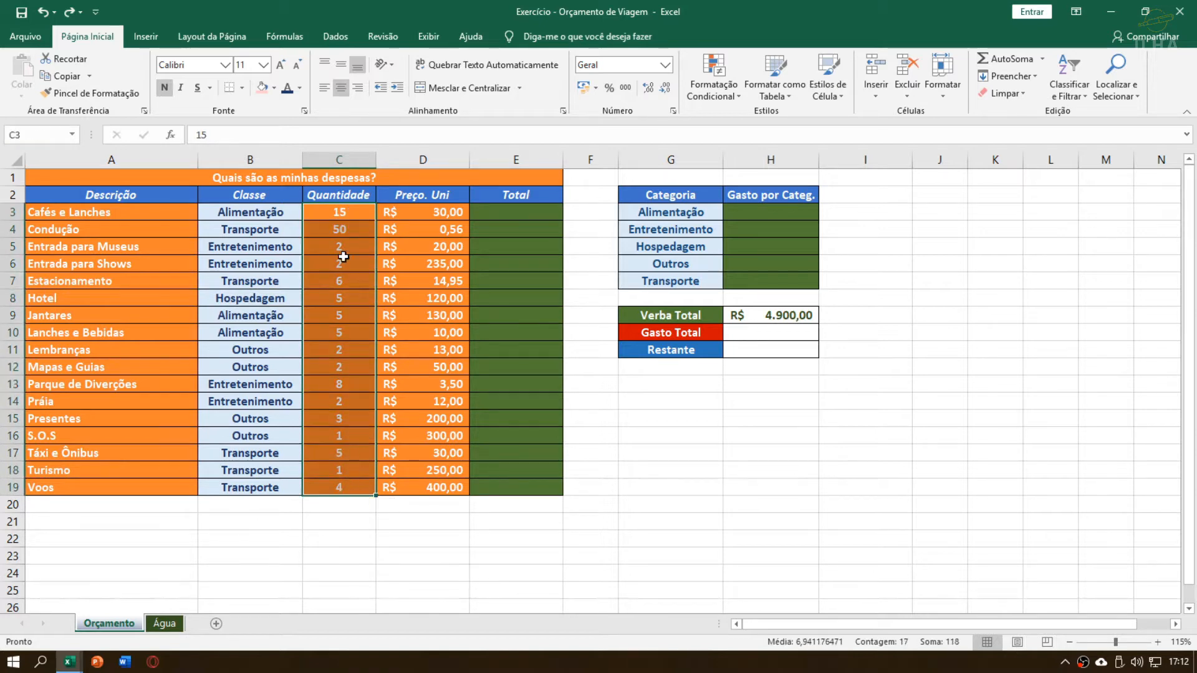
{"action": "left_click", "coordinate": [343, 258]}
{"action": "left_click", "coordinate": [350, 213]}
{"action": "left_click_drag", "start_coordinate": [350, 214], "coordinate": [352, 490]}
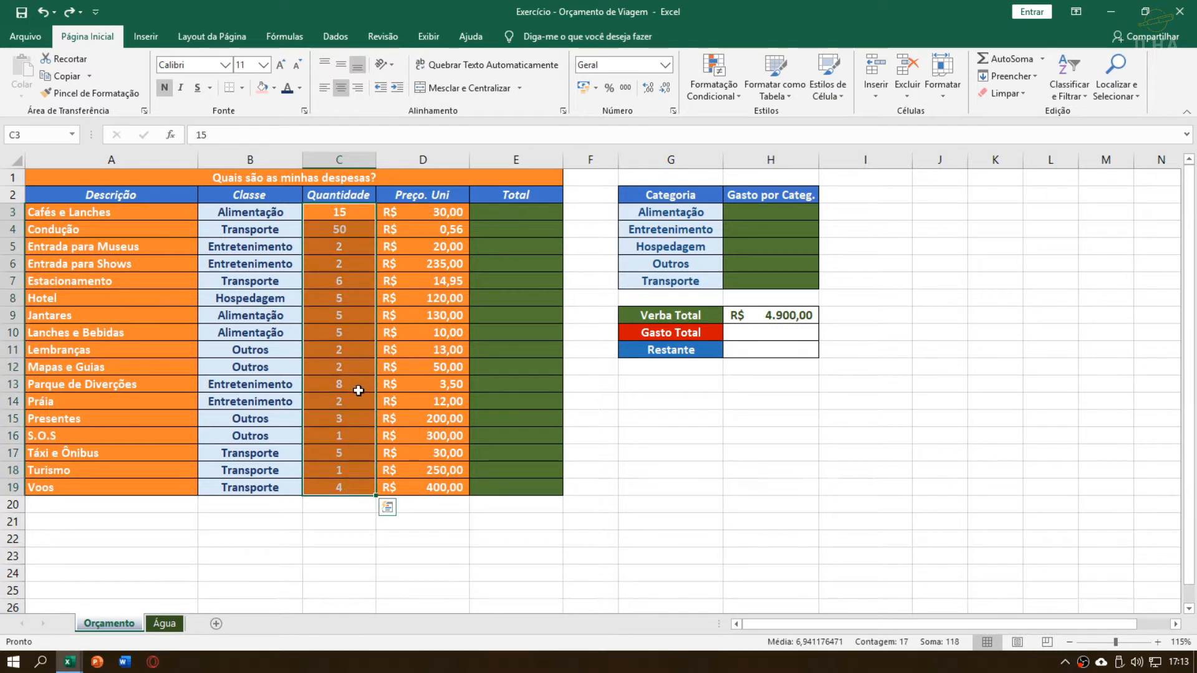
{"action": "left_click", "coordinate": [354, 236]}
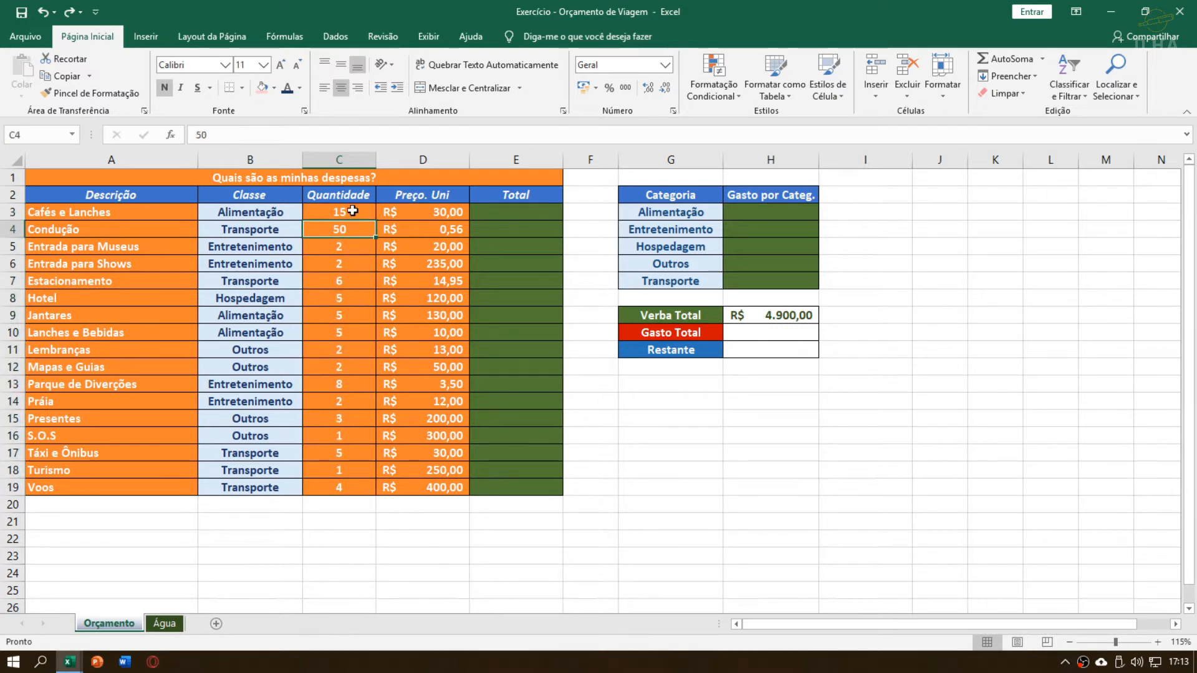
{"action": "left_click", "coordinate": [349, 212]}
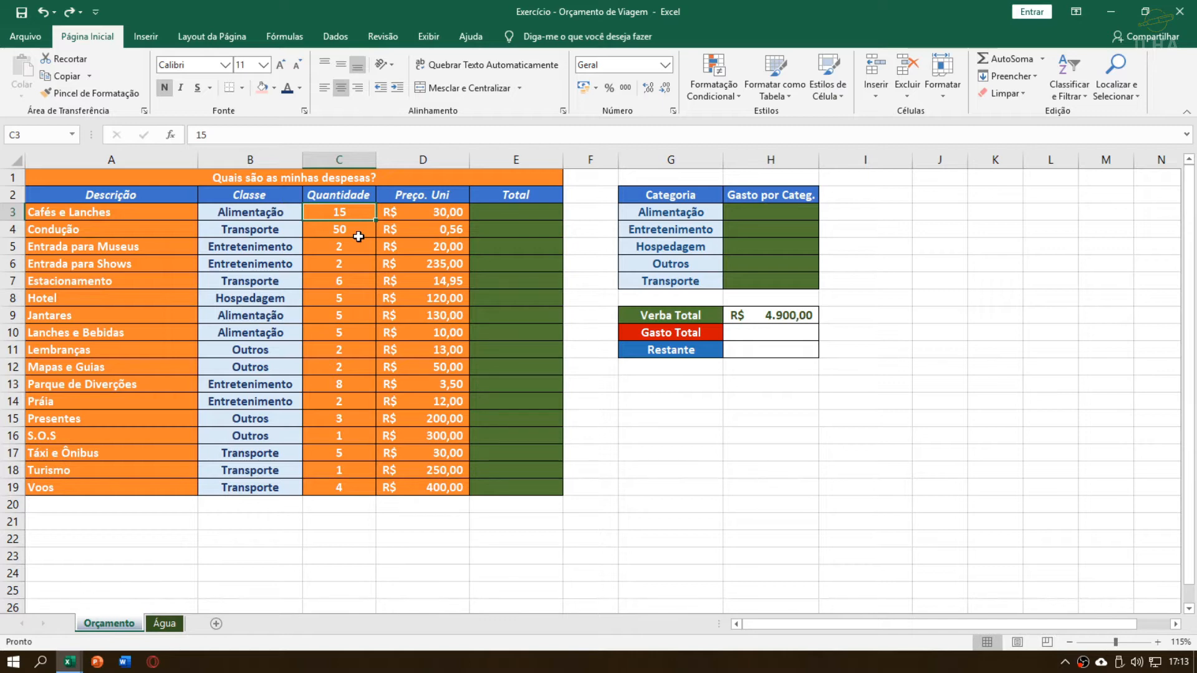
Examine the Preço. Uni column and how quantity and unit price relate in the Cafés e Lanches and Jantares rows
{"action": "left_click_drag", "start_coordinate": [118, 213], "coordinate": [345, 221]}
{"action": "left_click", "coordinate": [406, 211]}
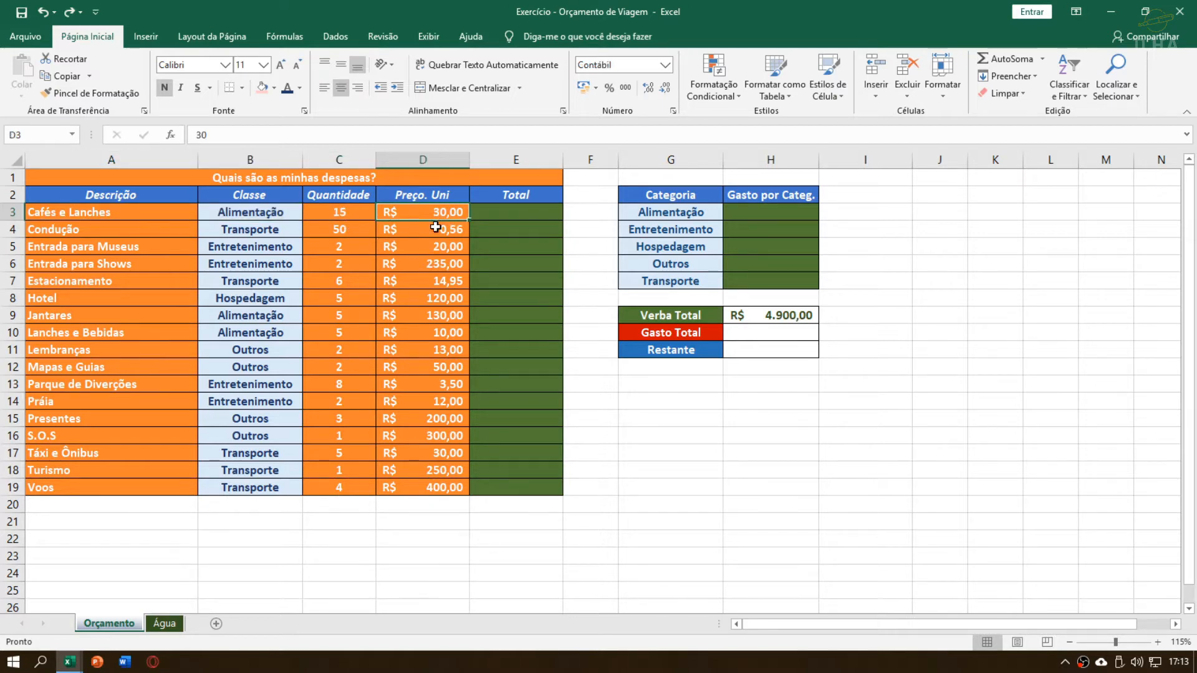
{"action": "left_click_drag", "start_coordinate": [436, 222], "coordinate": [428, 485]}
{"action": "left_click", "coordinate": [426, 301]}
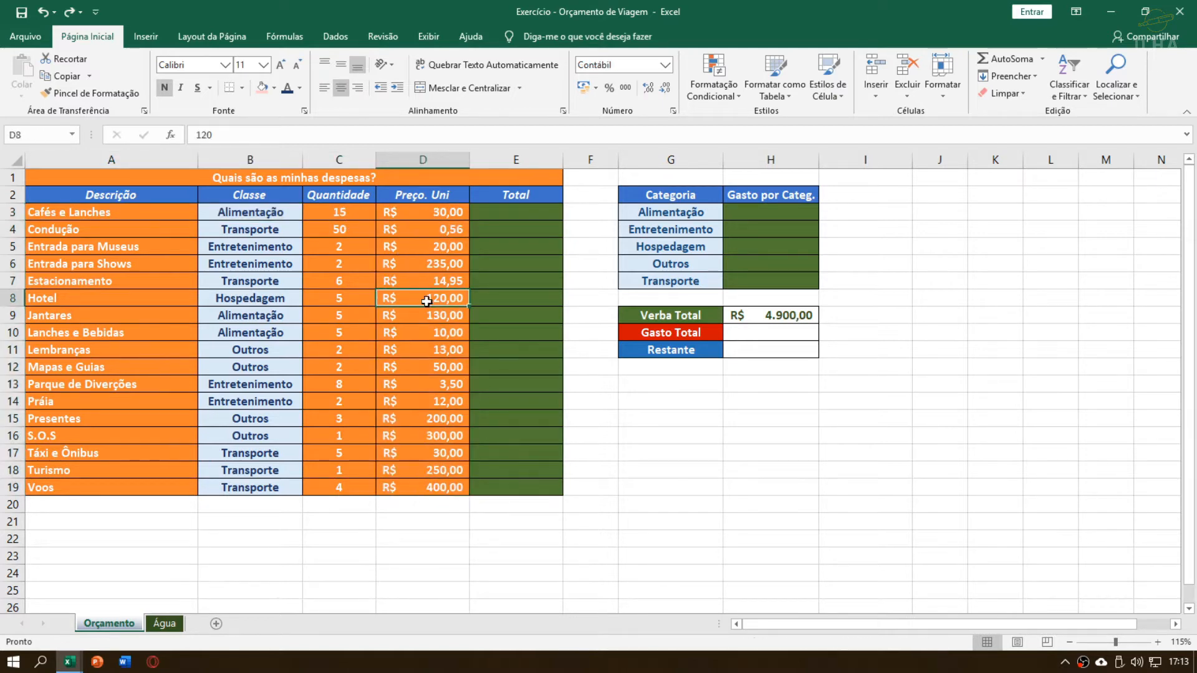
{"action": "left_click", "coordinate": [346, 214]}
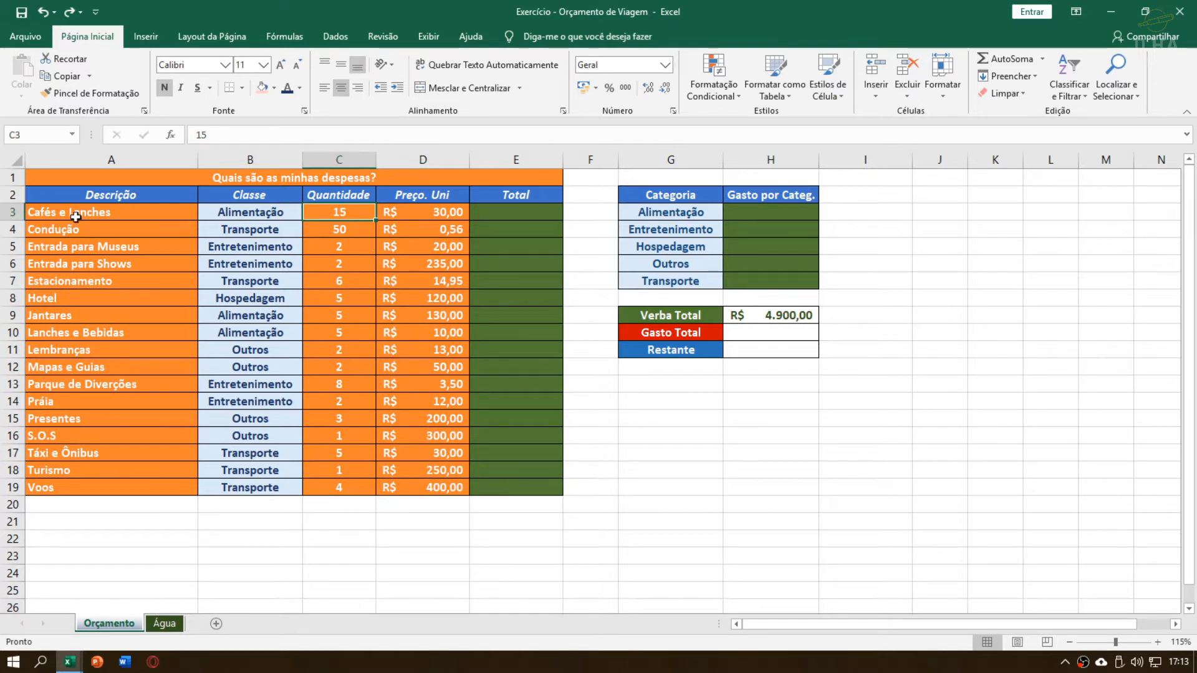
{"action": "left_click", "coordinate": [396, 214]}
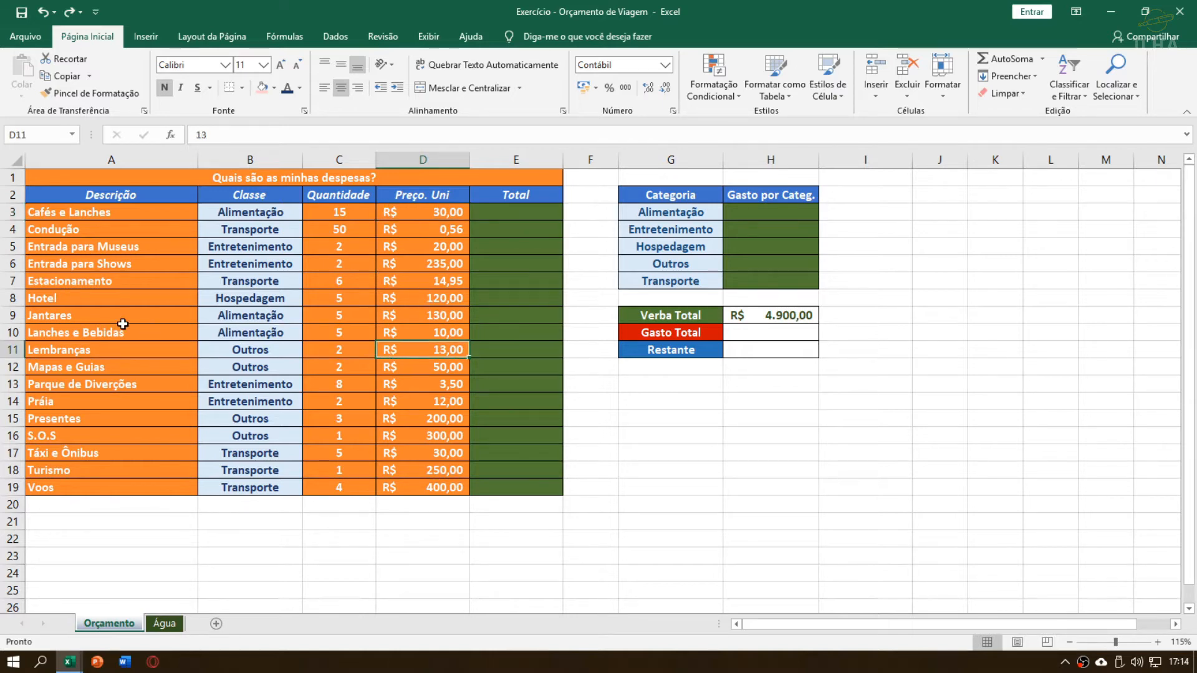
{"action": "left_click_drag", "start_coordinate": [119, 327], "coordinate": [424, 349]}
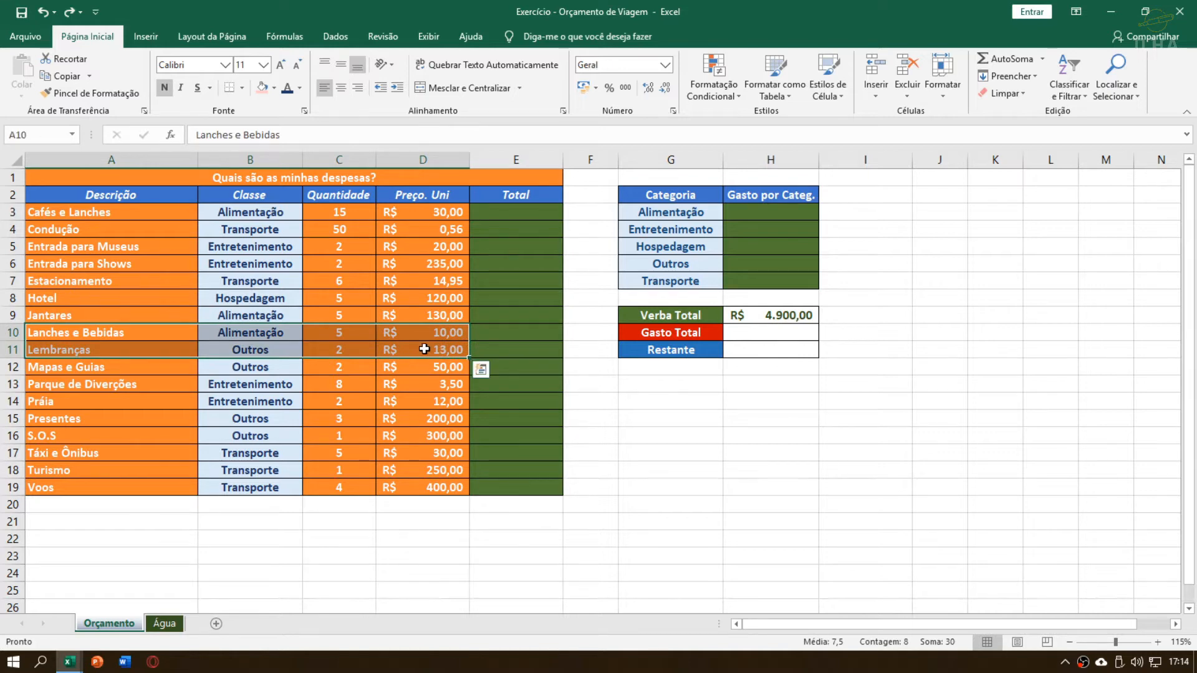
{"action": "left_click", "coordinate": [408, 311]}
{"action": "left_click", "coordinate": [171, 311]}
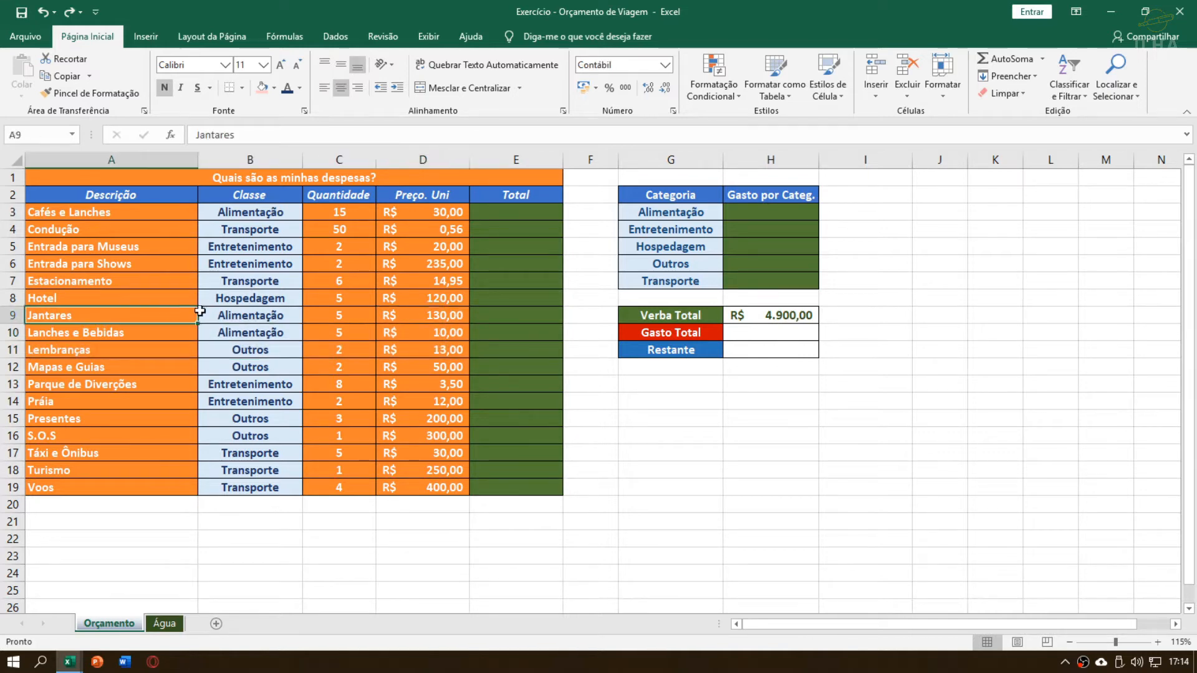
{"action": "left_click_drag", "start_coordinate": [199, 312], "coordinate": [431, 316]}
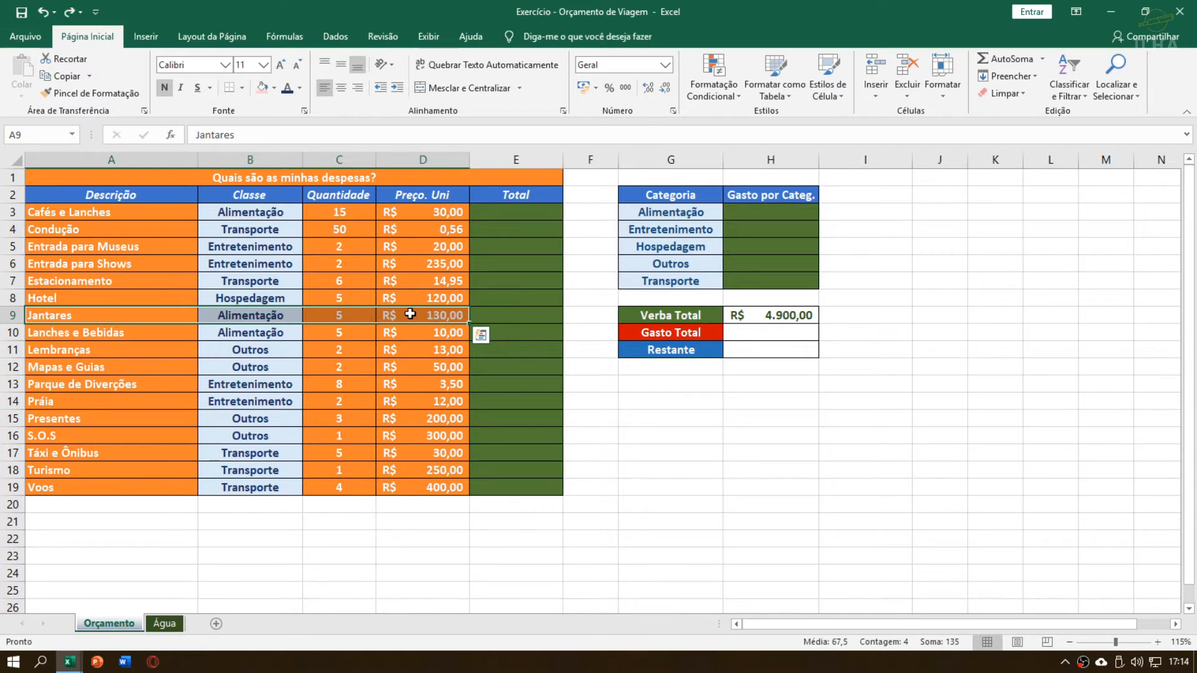
Calculate the Cafés e Lanches total in E3 by multiplying unit price by quantity with =D3*C3
{"action": "left_click", "coordinate": [511, 264]}
{"action": "left_click", "coordinate": [521, 211]}
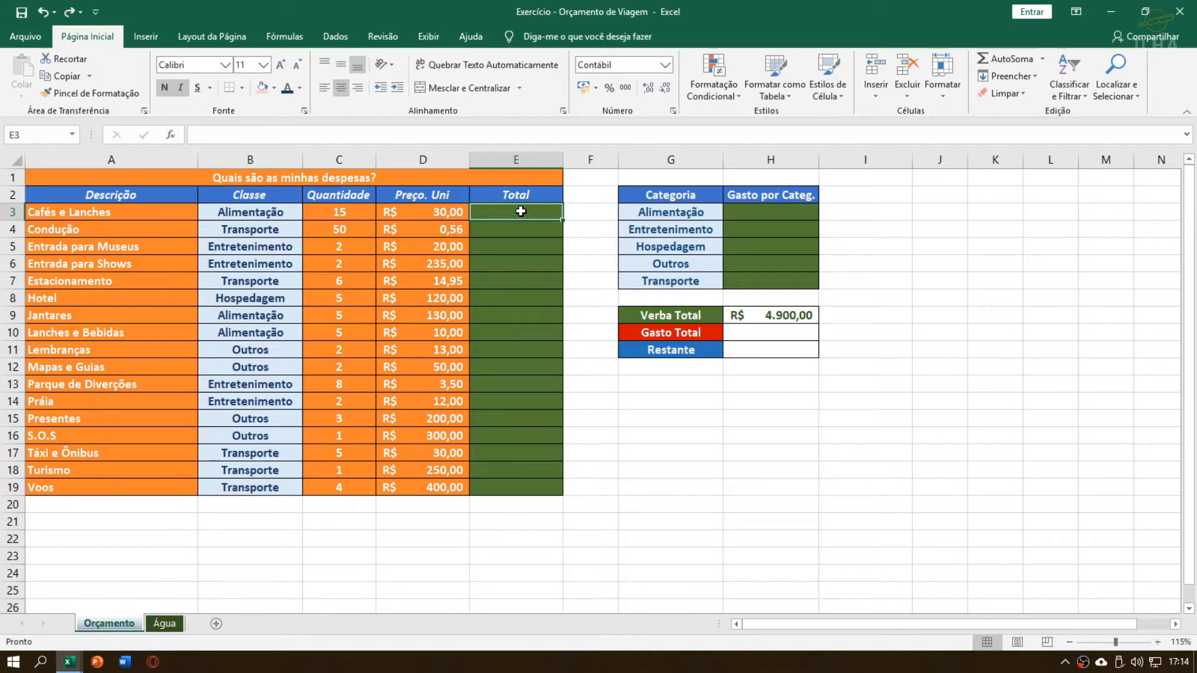
{"action": "type", "text": "="}
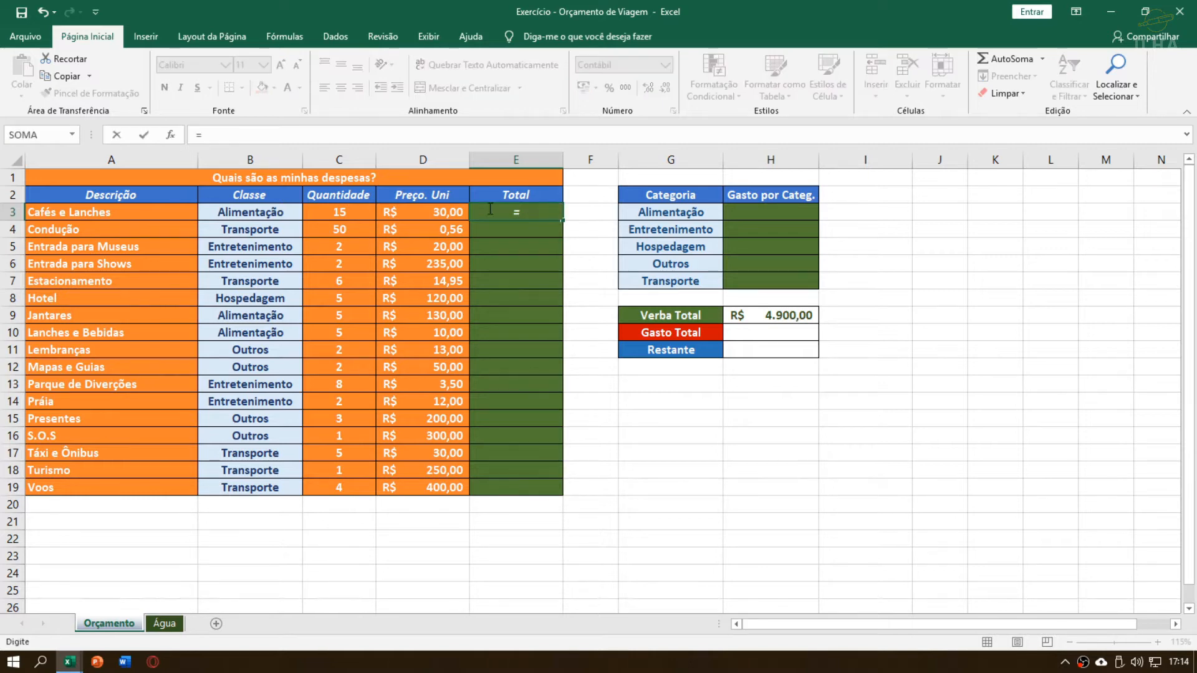
{"action": "left_click", "coordinate": [409, 211]}
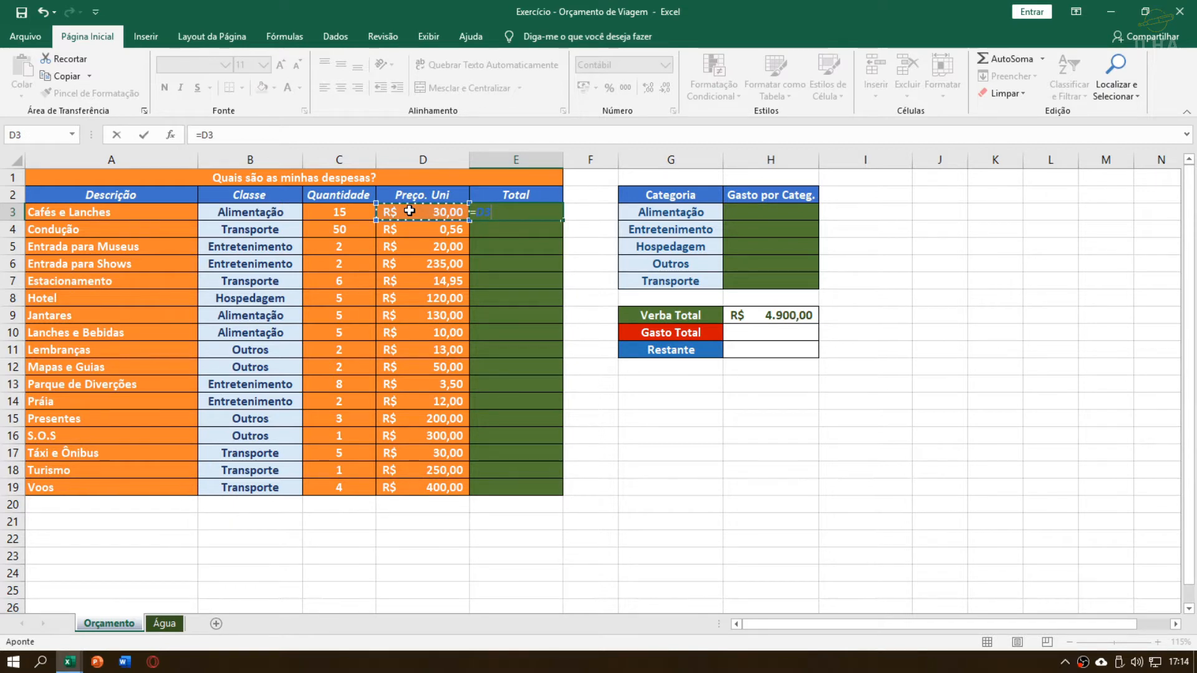
{"action": "type", "text": "*"}
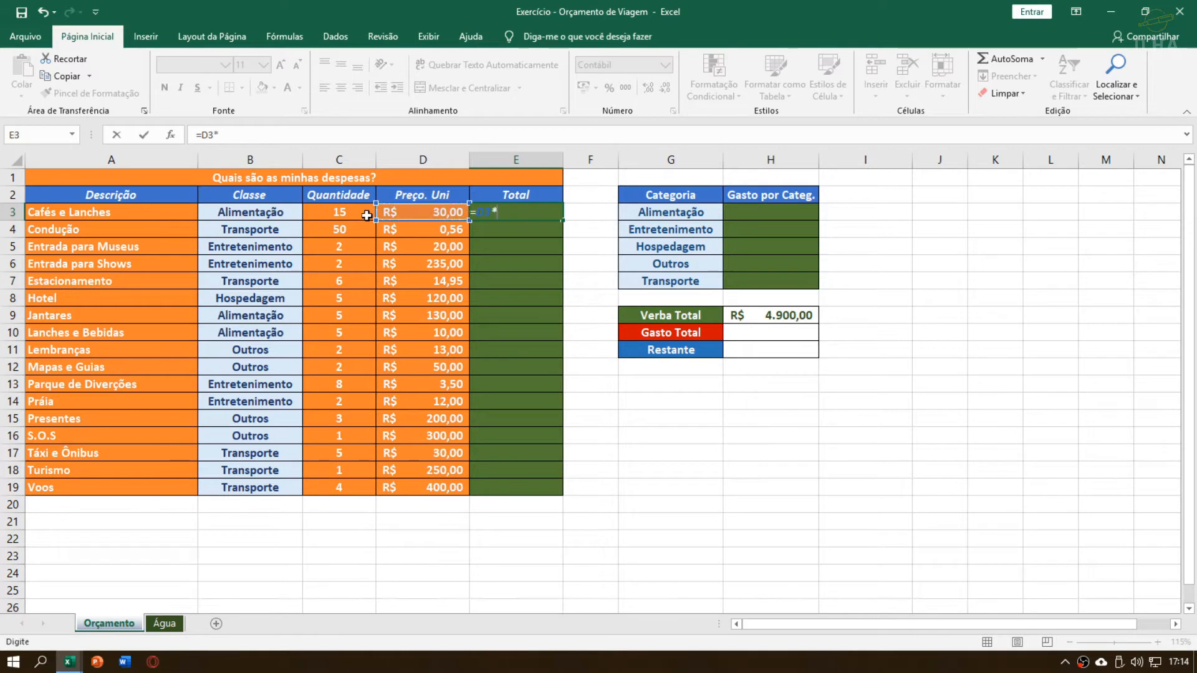
{"action": "left_click", "coordinate": [359, 213]}
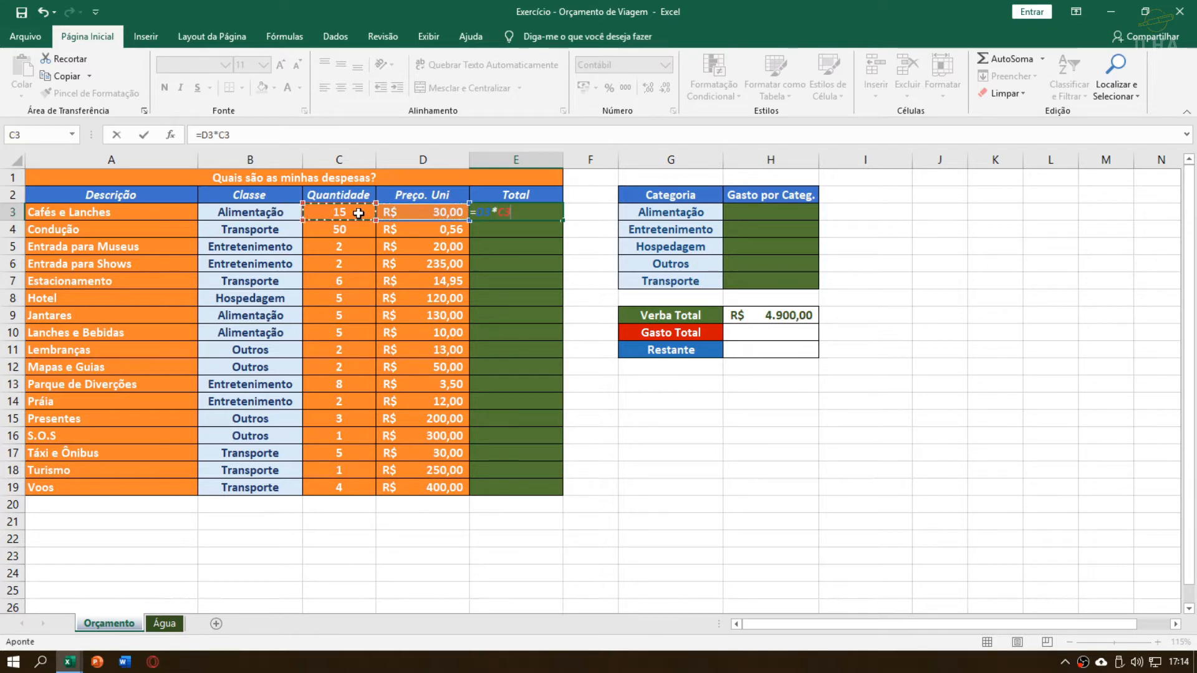
{"action": "key", "text": "Return"}
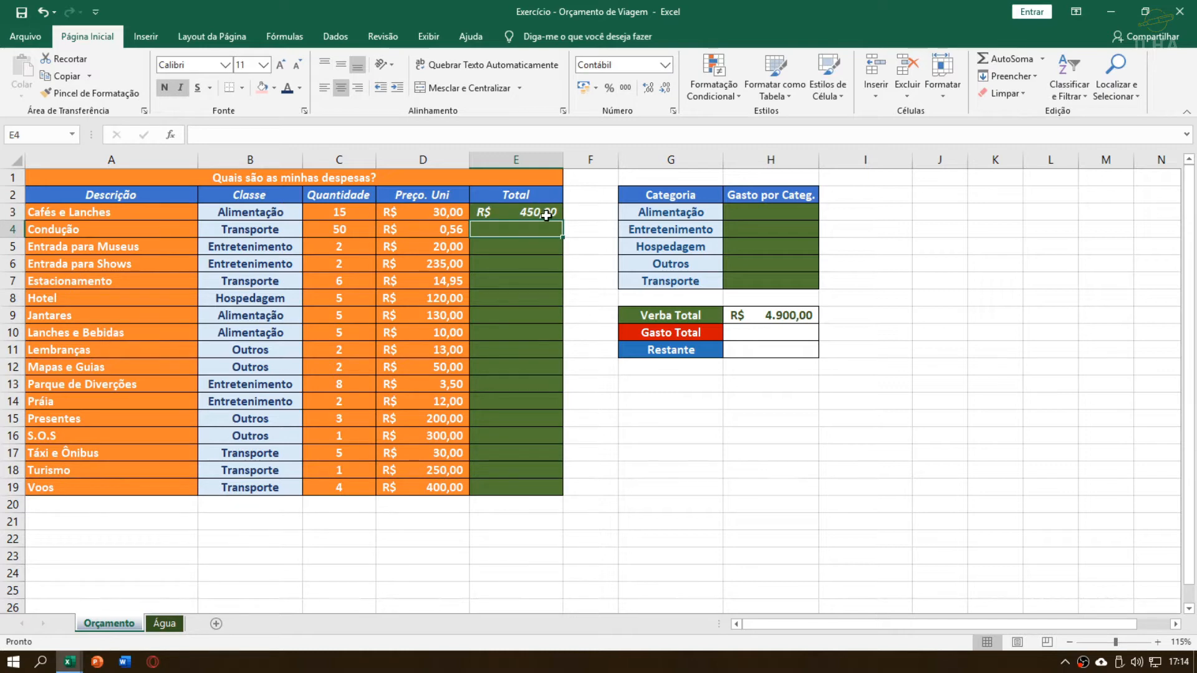
Try filling the E3 formula down over the selected range E3:E19 and undo that fill
{"action": "left_click_drag", "start_coordinate": [540, 213], "coordinate": [534, 483]}
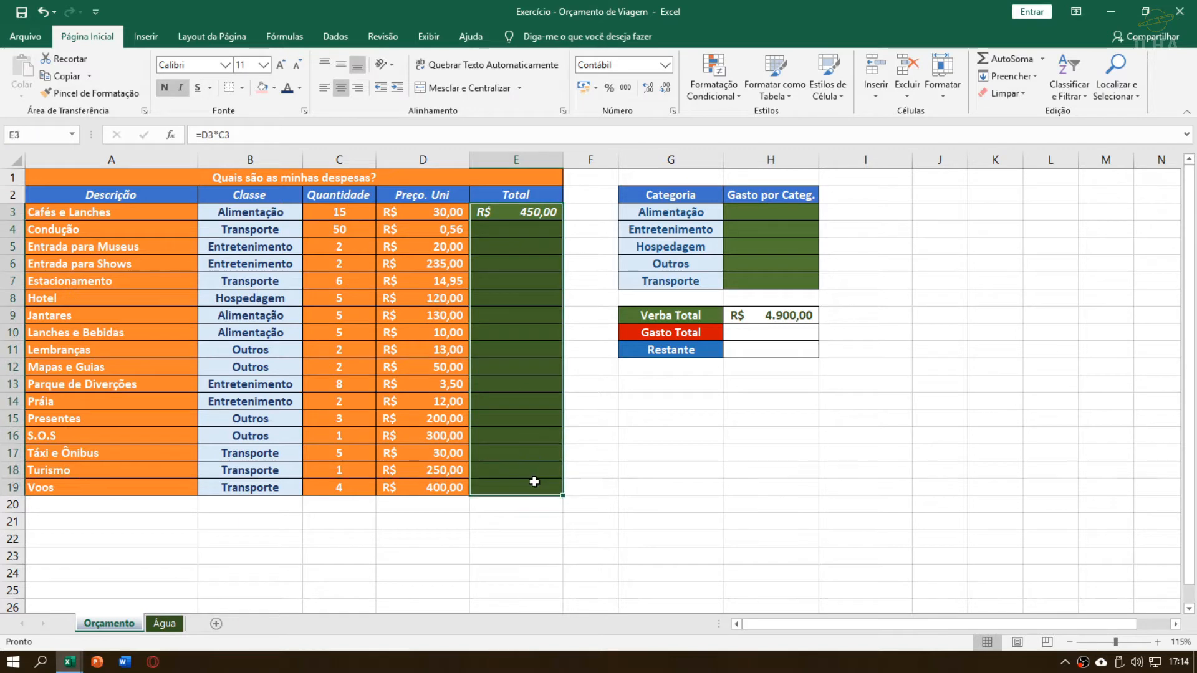
{"action": "left_click", "coordinate": [535, 245]}
{"action": "left_click_drag", "start_coordinate": [537, 215], "coordinate": [524, 484]}
{"action": "left_click_drag", "start_coordinate": [528, 218], "coordinate": [518, 488]}
{"action": "key", "text": "ctrl+d"}
{"action": "key", "text": "ctrl+z"}
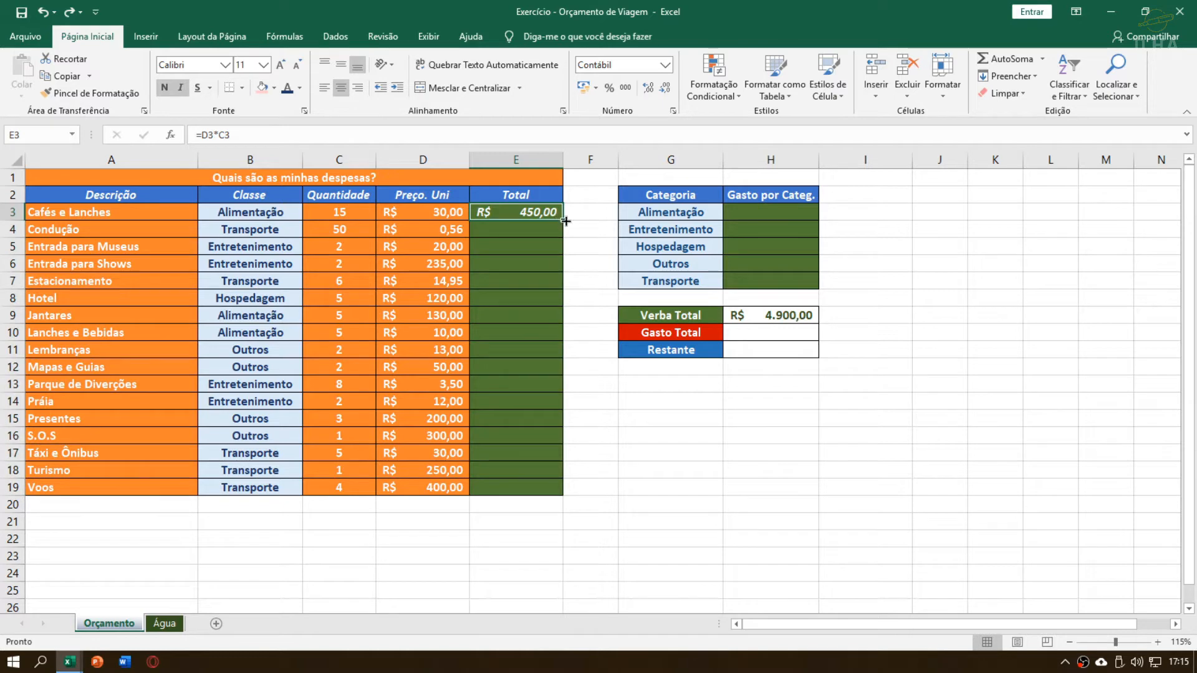
Extend the E3 formula down through E19 and check the copied formulas in the Total column
{"action": "left_click_drag", "start_coordinate": [564, 224], "coordinate": [571, 493]}
{"action": "left_click", "coordinate": [533, 285]}
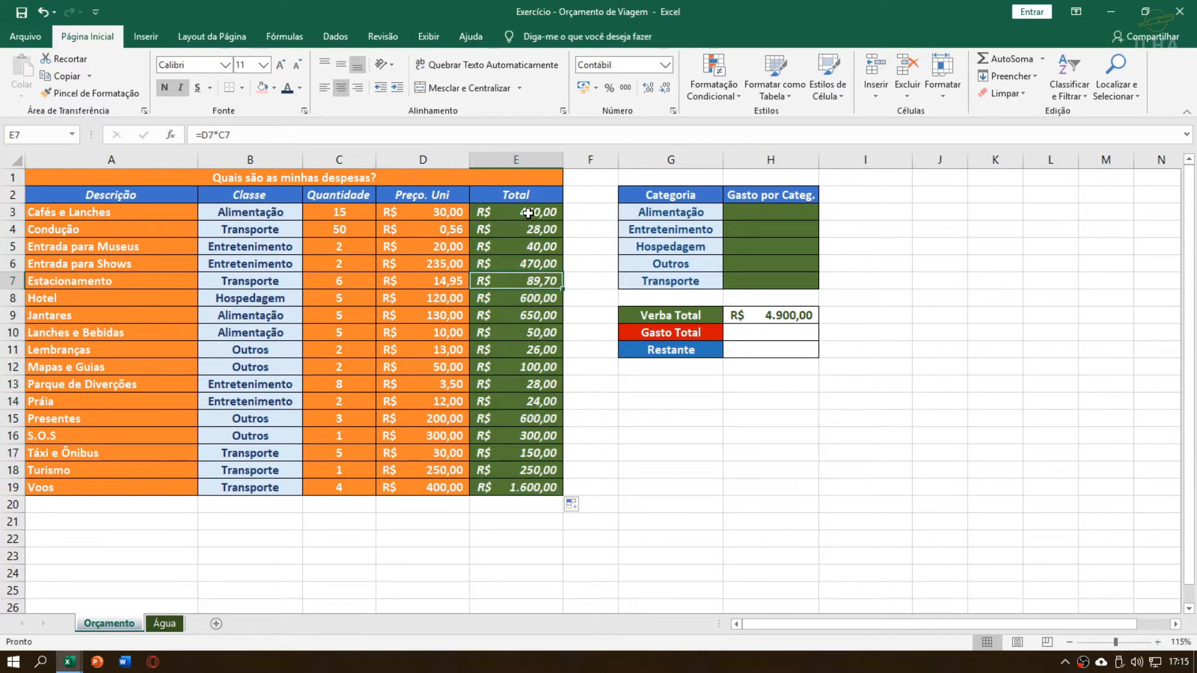
{"action": "left_click_drag", "start_coordinate": [518, 213], "coordinate": [511, 489]}
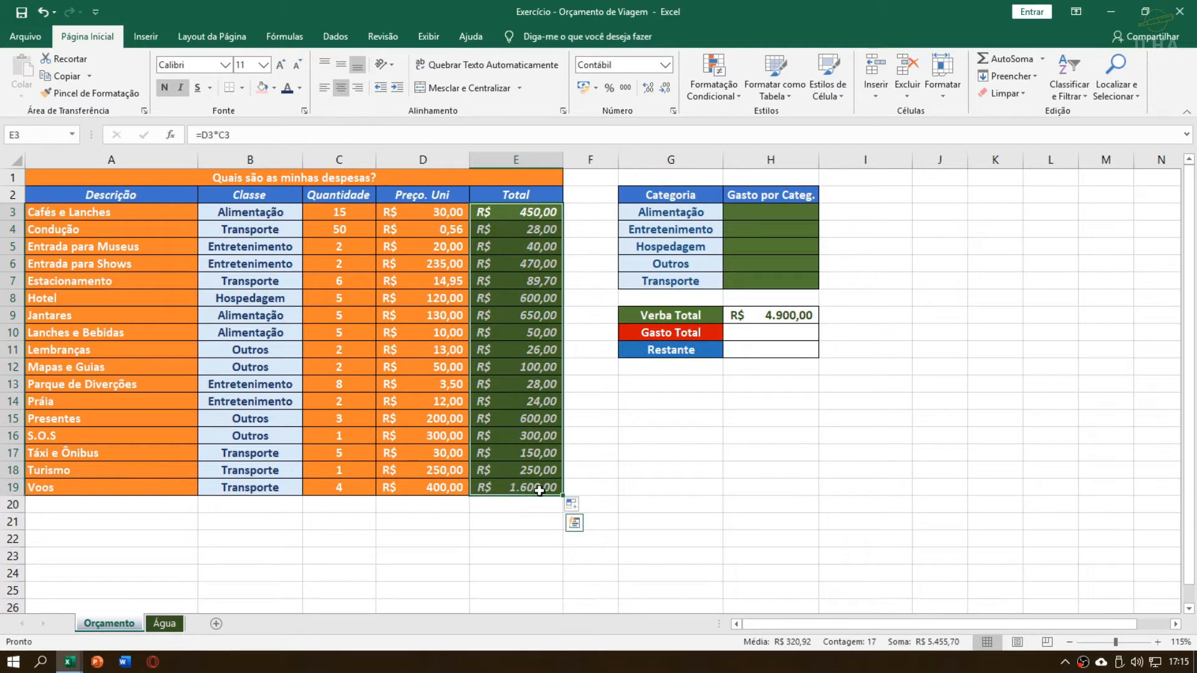
Examine the Voos row's quantity and unit price and the total formula in E19
{"action": "left_click_drag", "start_coordinate": [121, 504], "coordinate": [401, 491]}
{"action": "left_click", "coordinate": [263, 491]}
{"action": "left_click_drag", "start_coordinate": [159, 488], "coordinate": [437, 484]}
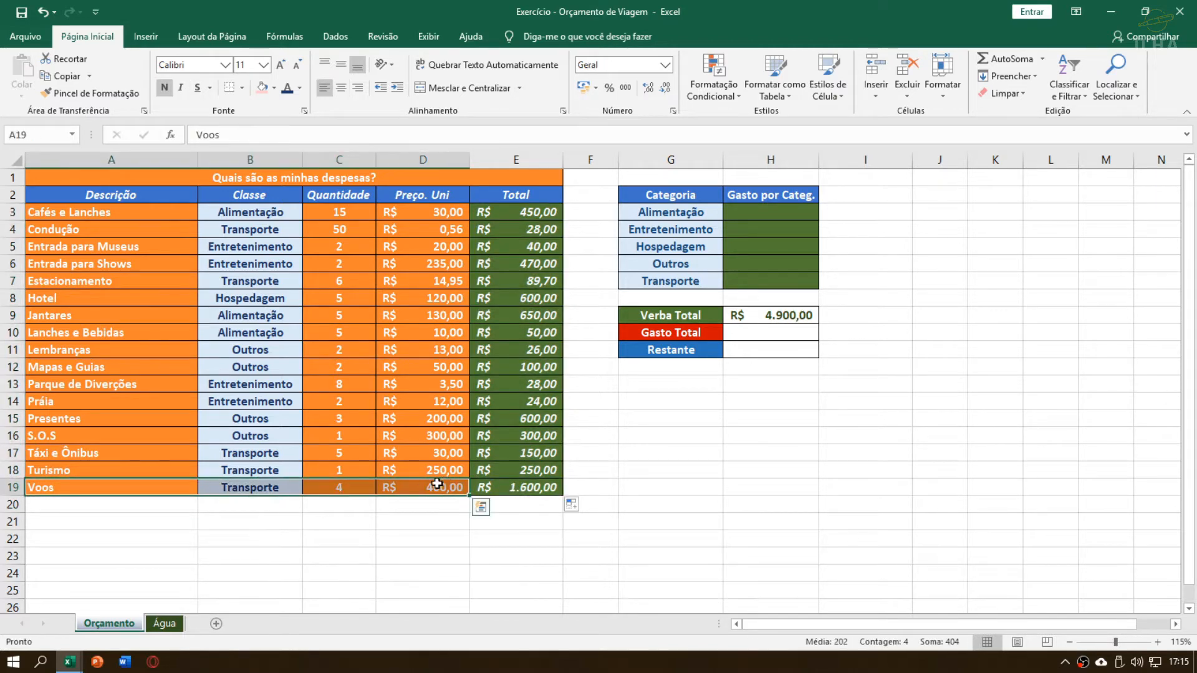
{"action": "left_click", "coordinate": [369, 487]}
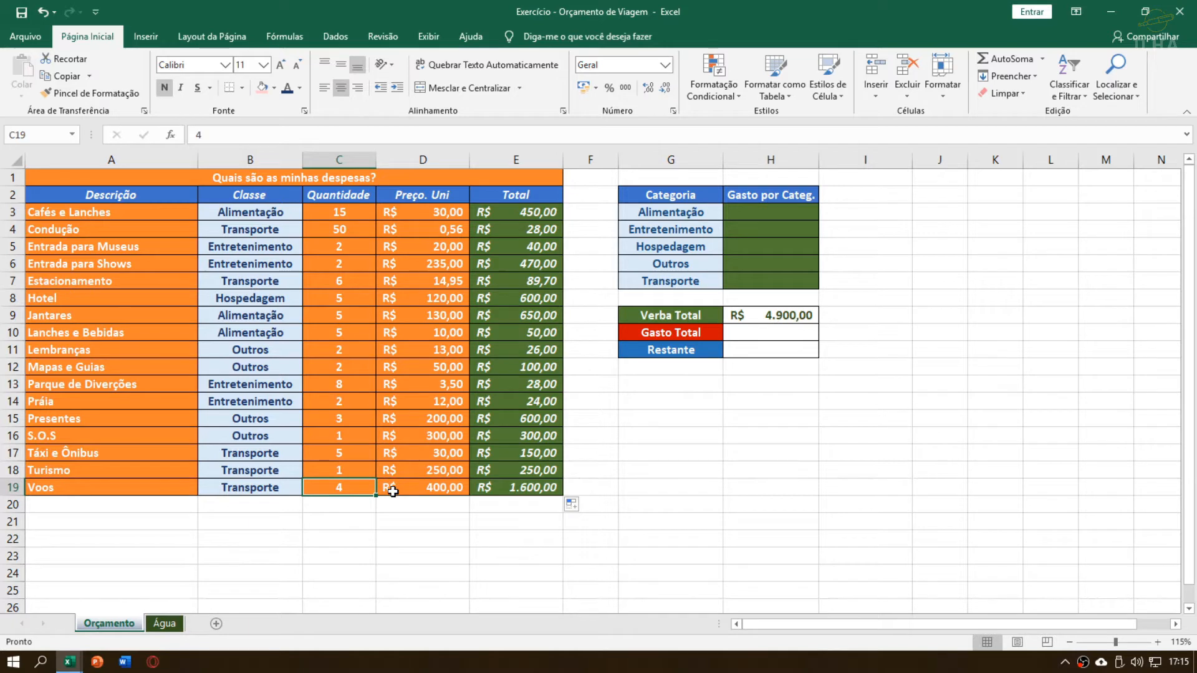
{"action": "left_click", "coordinate": [506, 488]}
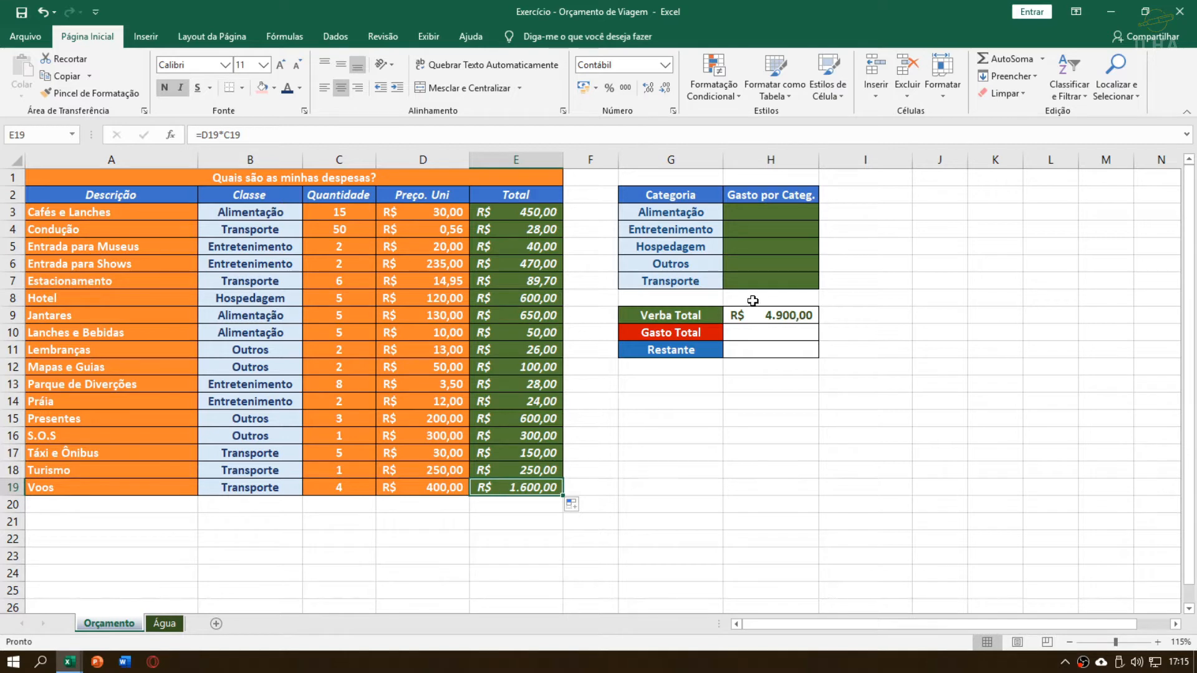
Examine the Gasto por Categ. cells, the Total values in E3:E19 and the Gasto Total cell H10
{"action": "left_click", "coordinate": [754, 251]}
{"action": "left_click", "coordinate": [765, 212]}
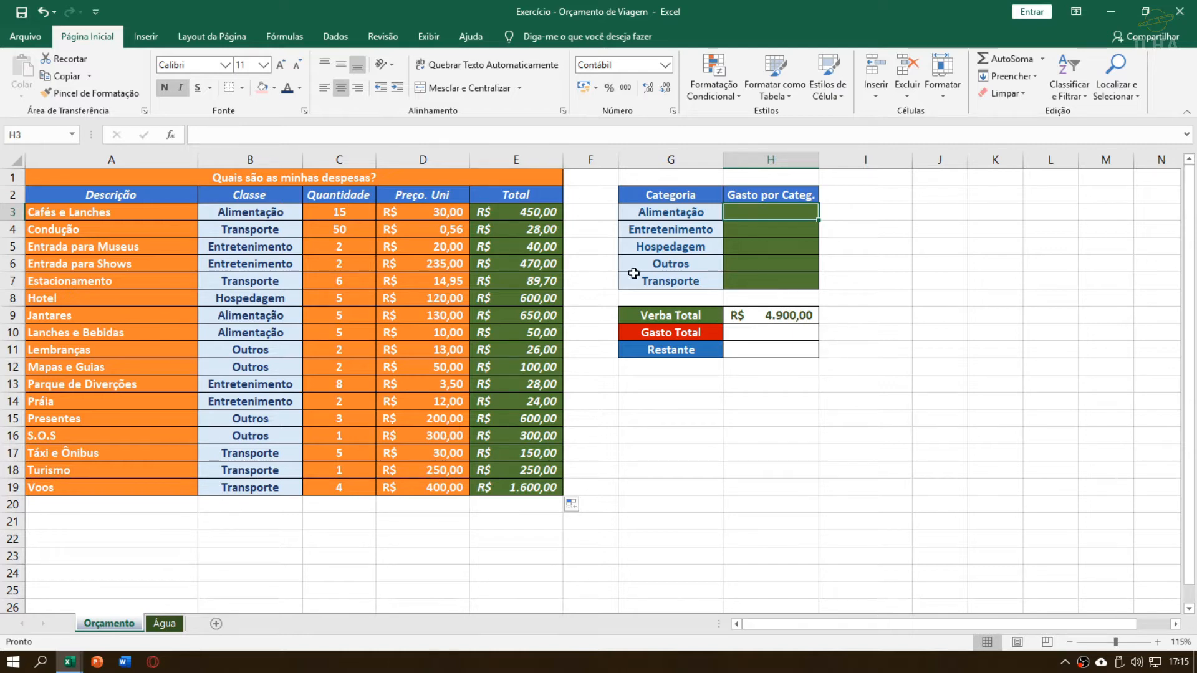
{"action": "left_click_drag", "start_coordinate": [516, 211], "coordinate": [511, 487]}
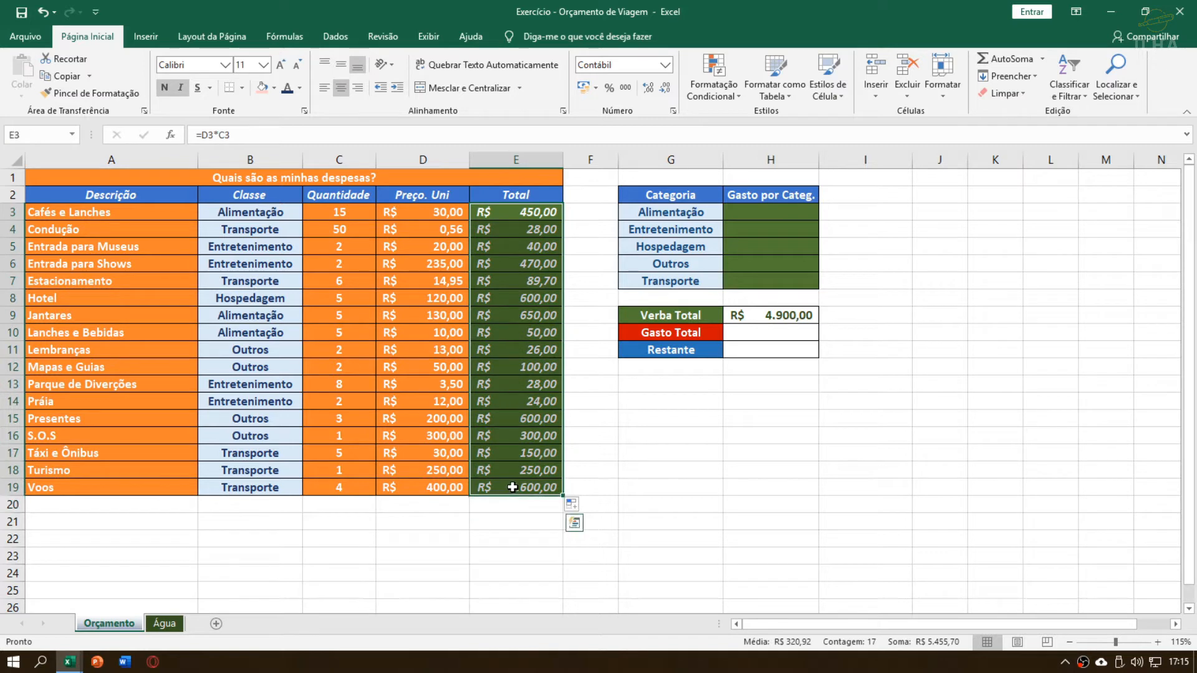
{"action": "left_click", "coordinate": [772, 336]}
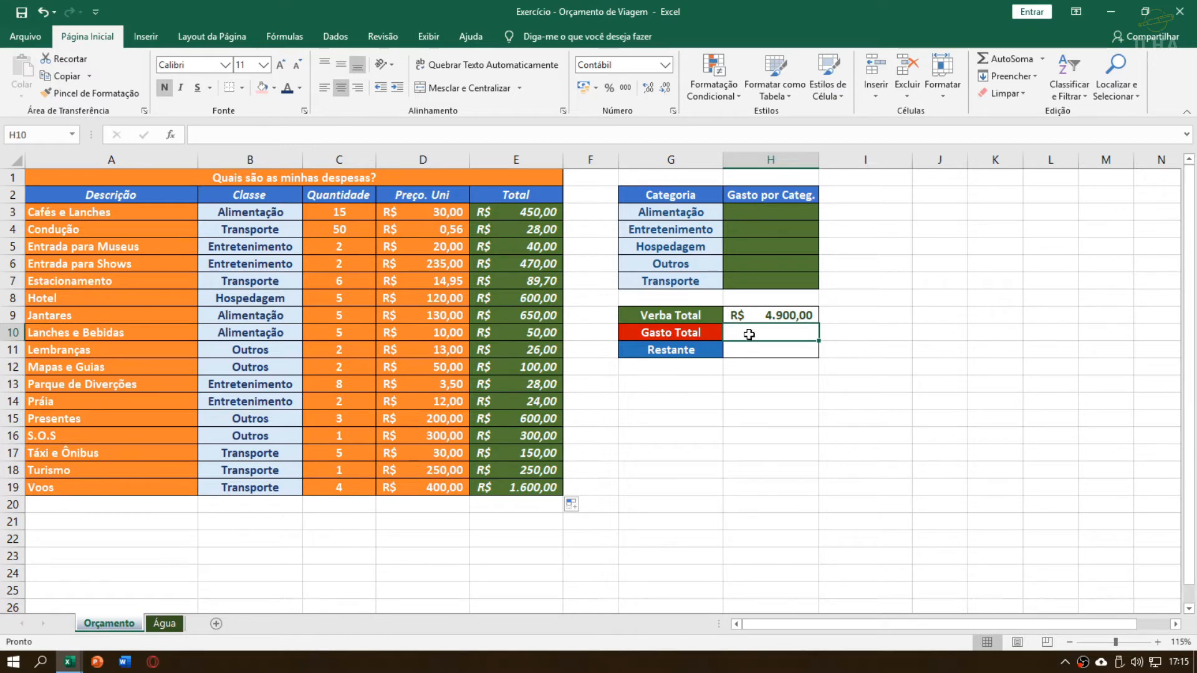
{"action": "left_click", "coordinate": [760, 213]}
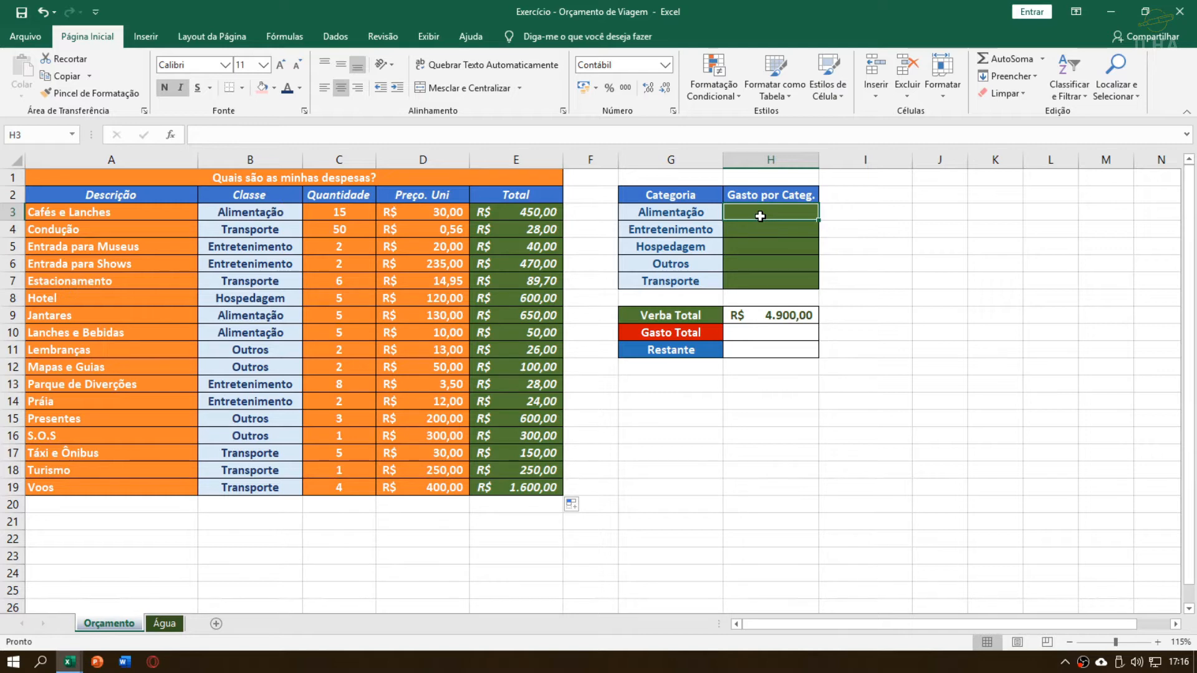
{"action": "type", "text": "="}
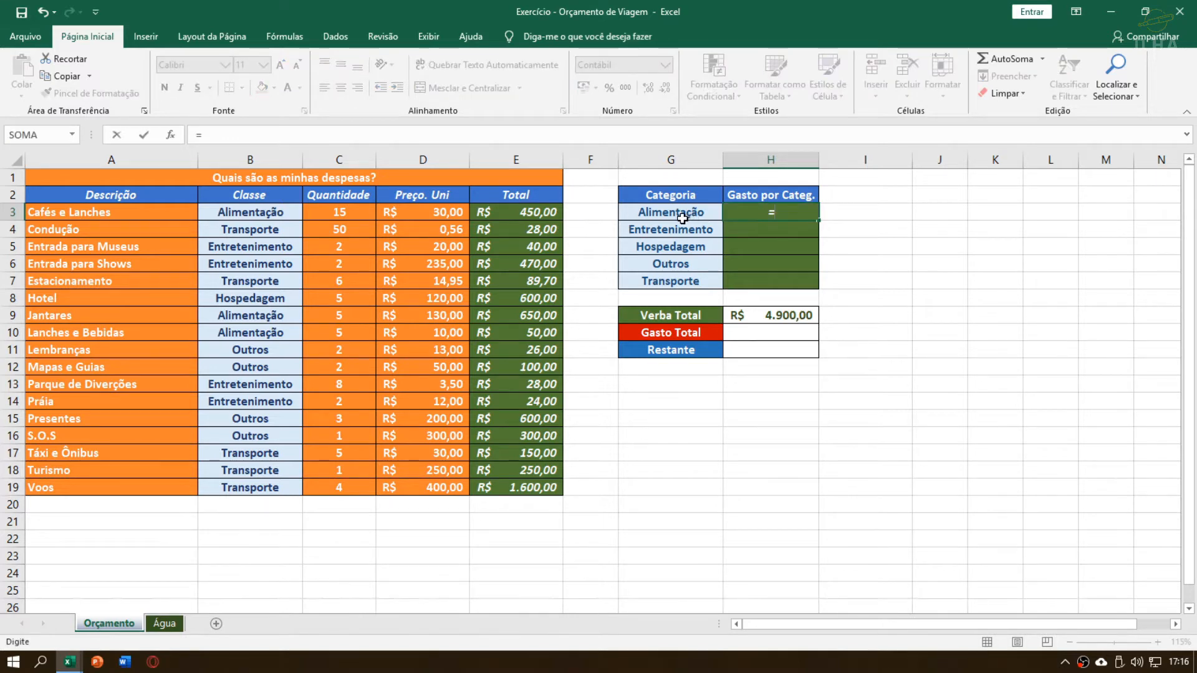
{"action": "left_click", "coordinate": [517, 215]}
{"action": "type", "text": "+"}
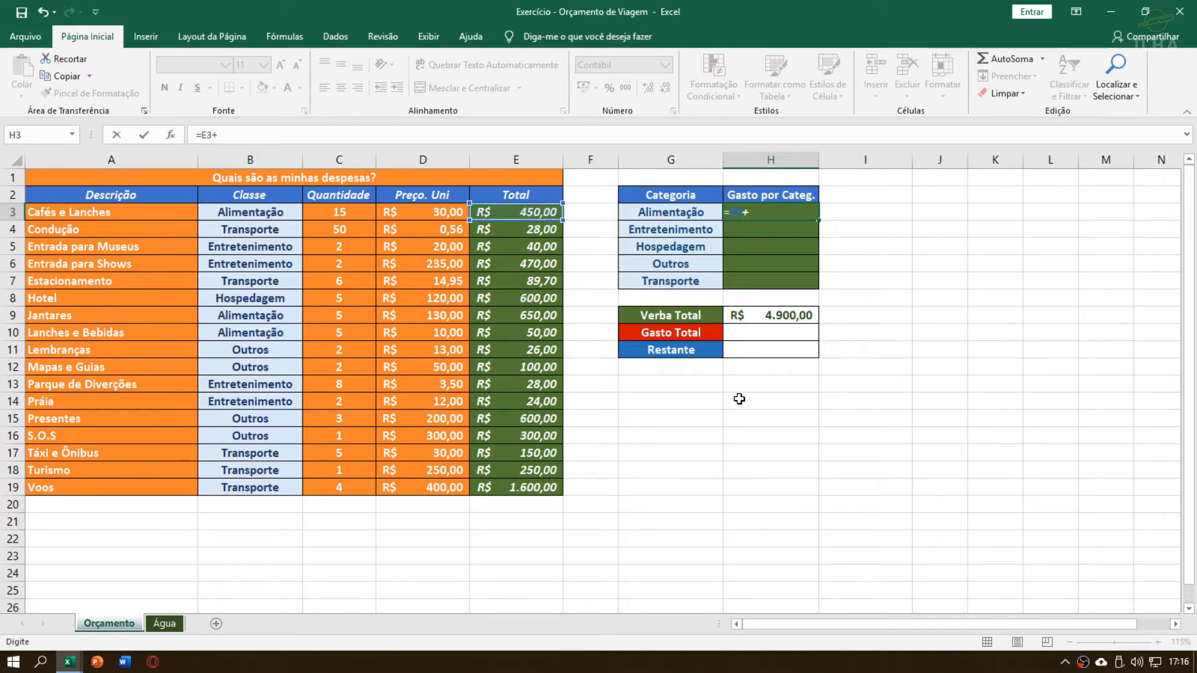
{"action": "key", "text": "BackSpace"}
{"action": "key", "text": "BackSpace"}
{"action": "key", "text": "BackSpace"}
{"action": "key", "text": "BackSpace"}
{"action": "key", "text": "Return"}
{"action": "key", "text": "Up"}
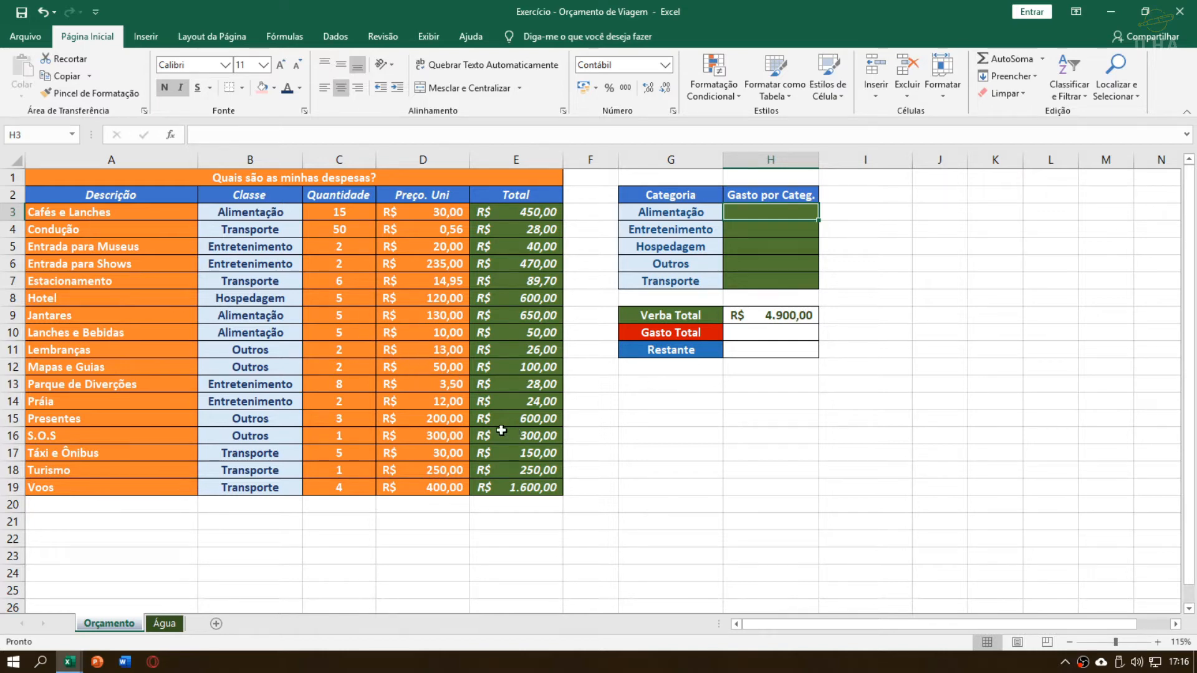
Begin a SOMASE formula in H3 for the Alimentação category's spending
{"action": "scroll", "coordinate": [497, 387], "scroll_direction": "down", "scroll_amount": 17}
{"action": "scroll", "coordinate": [497, 439], "scroll_direction": "up", "scroll_amount": 17}
{"action": "type", "text": "=so"}
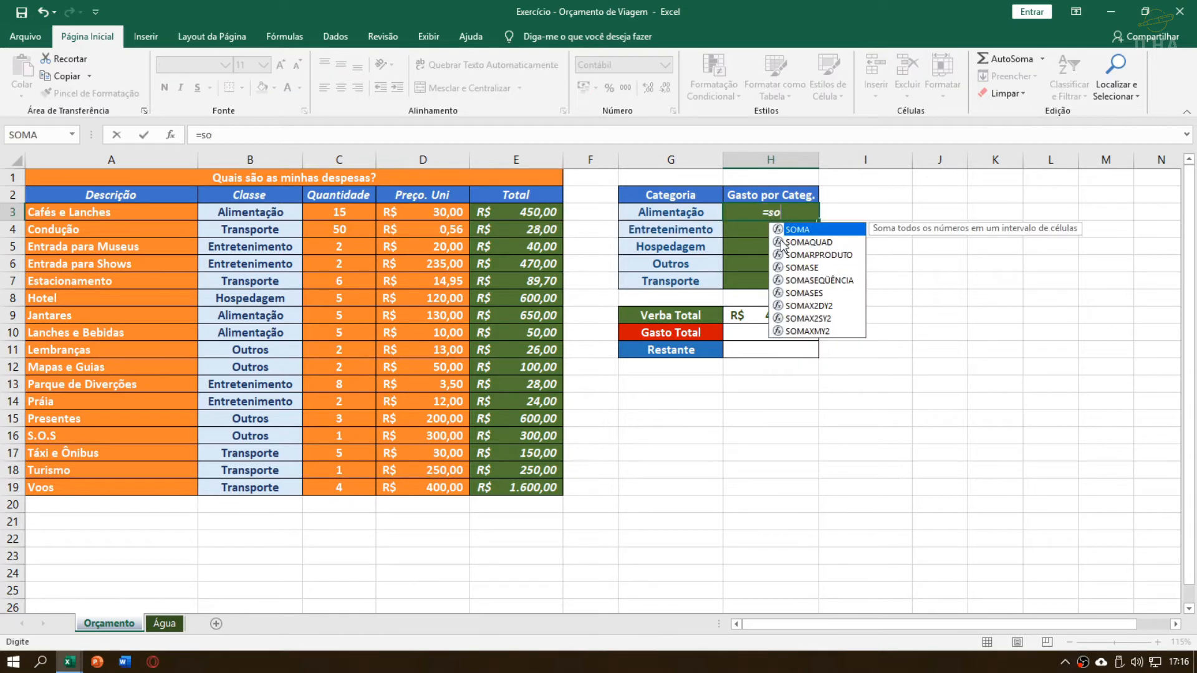
{"action": "type", "text": "ma"}
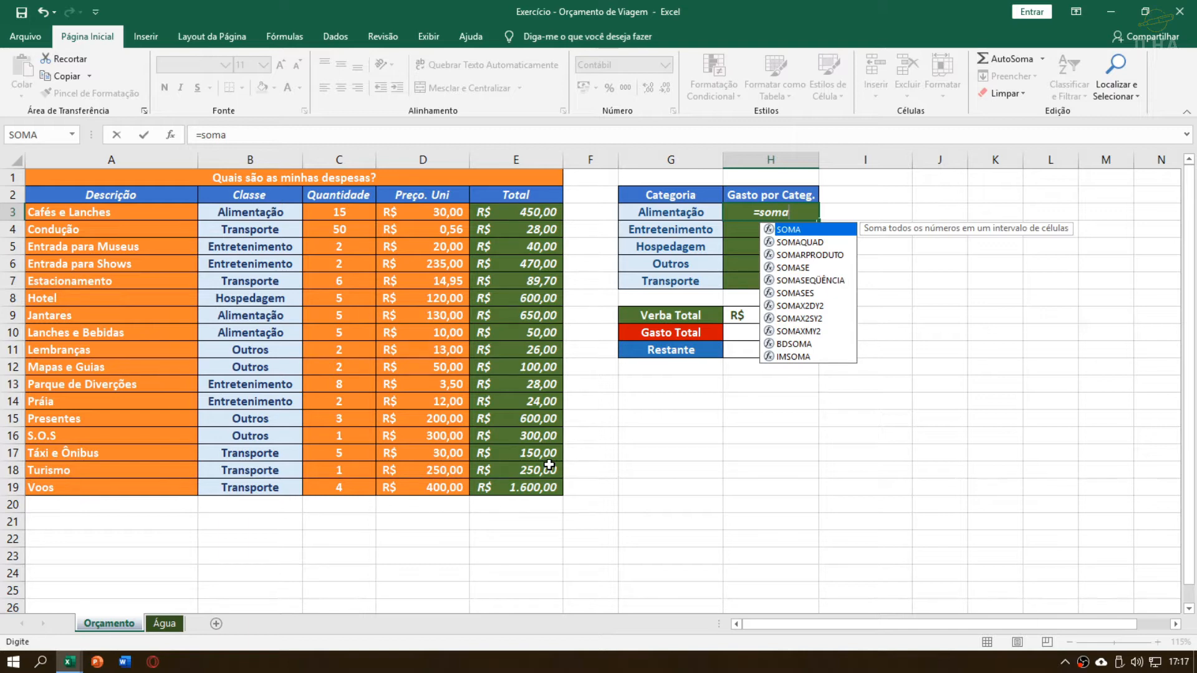
{"action": "type", "text": "se"}
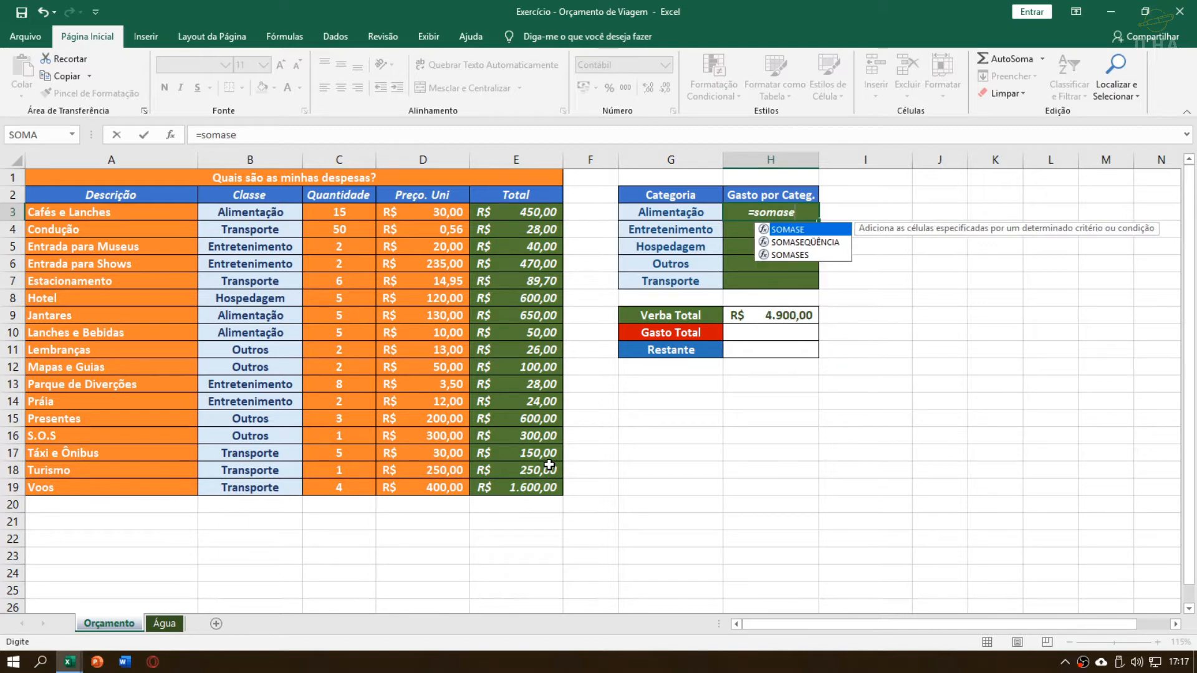
{"action": "type", "text": "("}
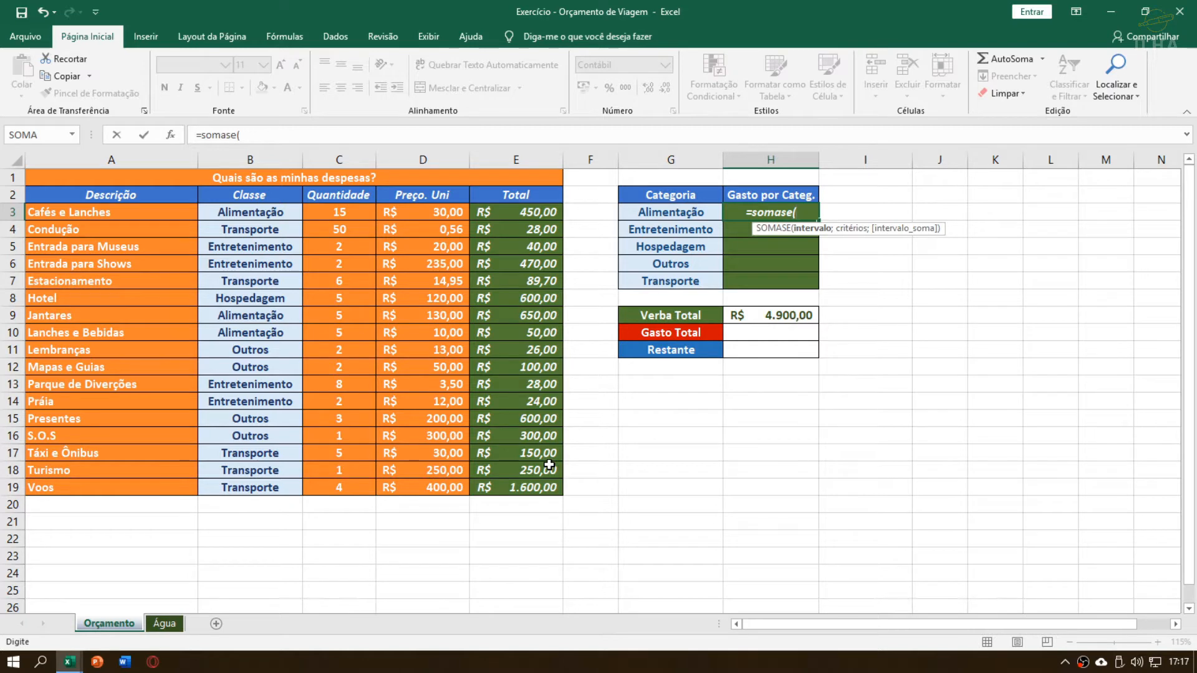
{"action": "key", "text": "BackSpace"}
{"action": "type", "text": "s"}
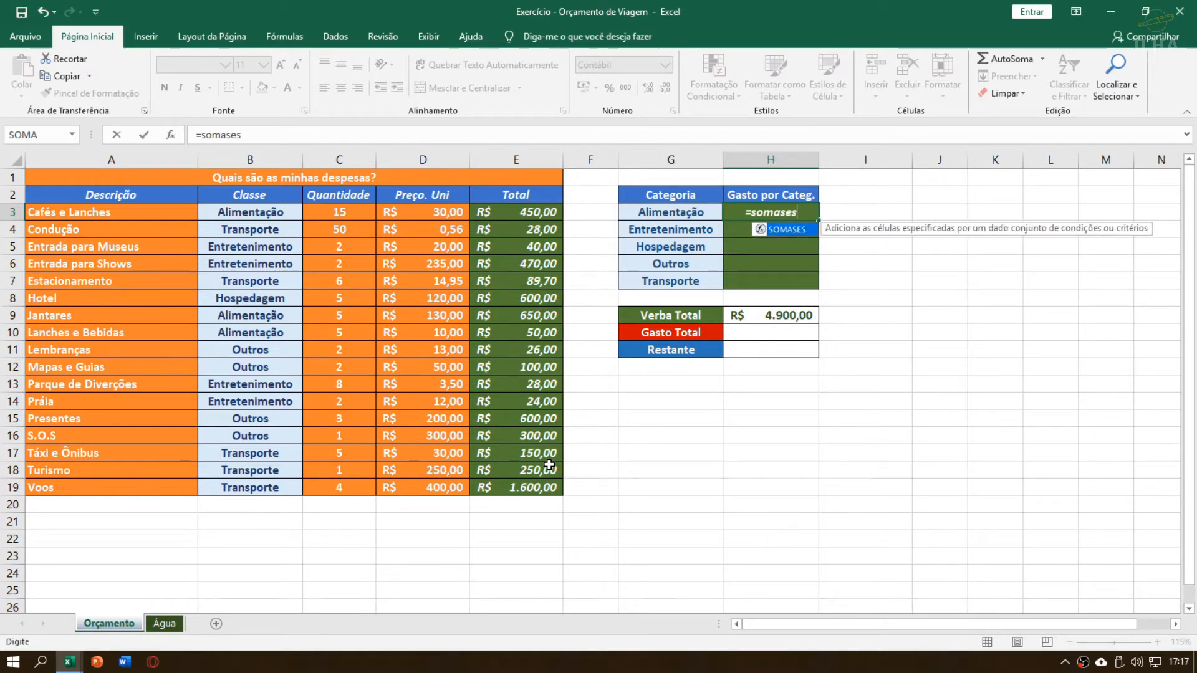
{"action": "key", "text": "BackSpace"}
{"action": "type", "text": "("}
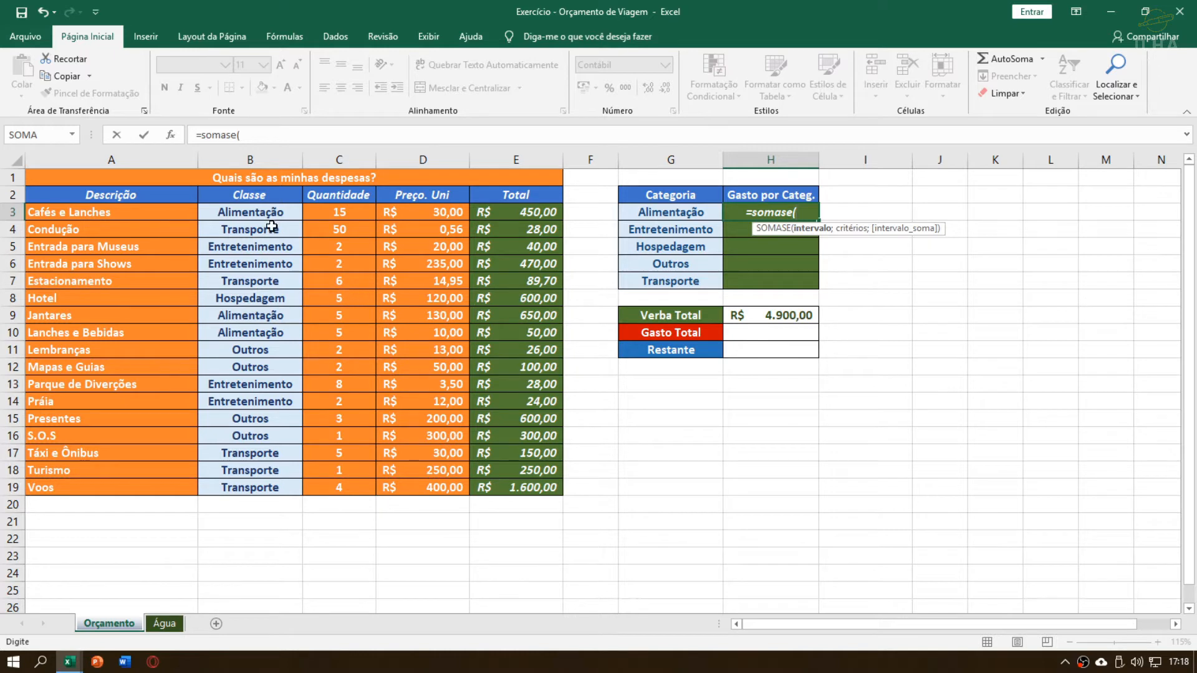
Try the Classe cells B3:B19 as the SOMASE range and remove the reference from the formula
{"action": "left_click_drag", "start_coordinate": [274, 215], "coordinate": [260, 483]}
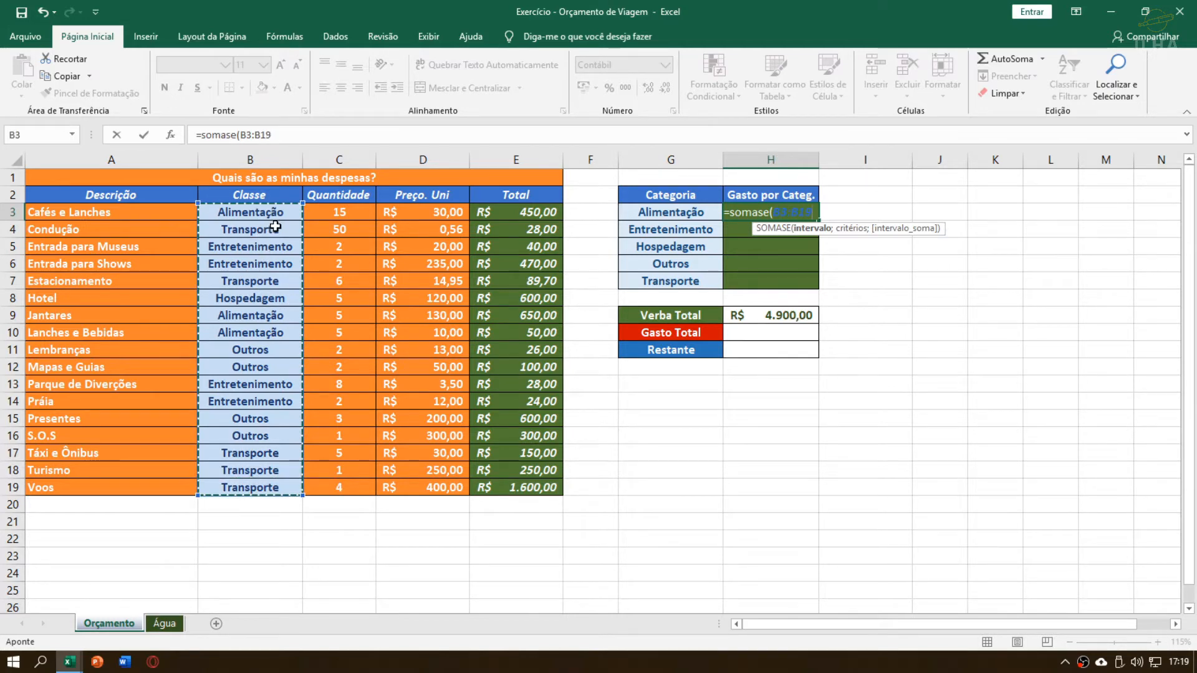
{"action": "mouse_move", "coordinate": [260, 264]}
{"action": "left_mouse_down"}
{"action": "mouse_move", "coordinate": [285, 379]}
{"action": "mouse_move", "coordinate": [262, 264]}
{"action": "left_mouse_up"}
{"action": "left_click_drag", "start_coordinate": [265, 218], "coordinate": [251, 487]}
{"action": "key", "text": "BackSpace"}
{"action": "key", "text": "BackSpace"}
{"action": "key", "text": "BackSpace"}
{"action": "key", "text": "BackSpace"}
{"action": "key", "text": "BackSpace"}
{"action": "key", "text": "BackSpace"}
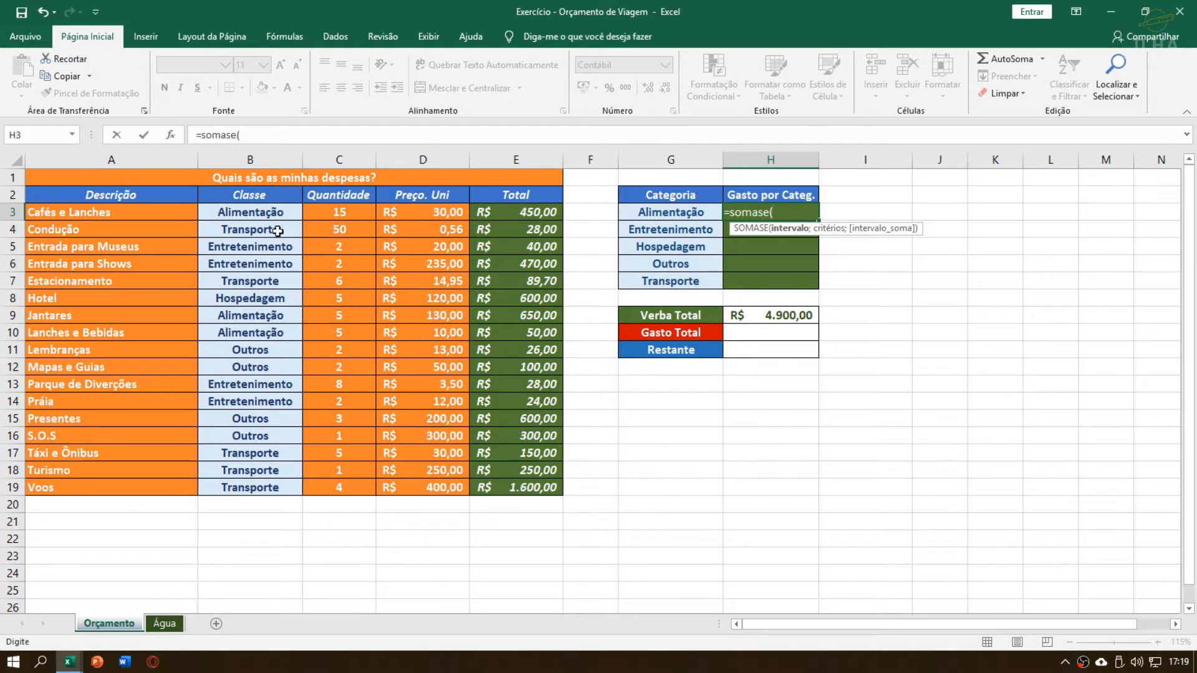
Set the SOMASE range argument in H3 to the Classe cells as the absolute reference $B$3:$B$19
{"action": "left_click_drag", "start_coordinate": [281, 213], "coordinate": [257, 471]}
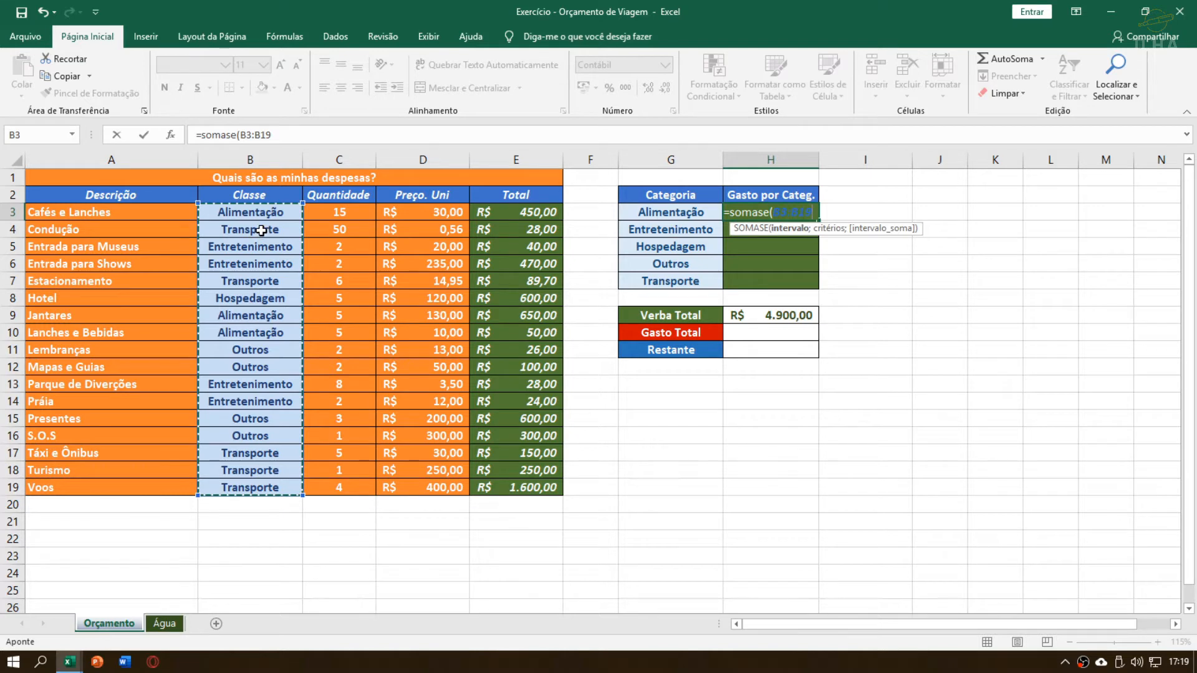
{"action": "left_click_drag", "start_coordinate": [266, 194], "coordinate": [256, 486]}
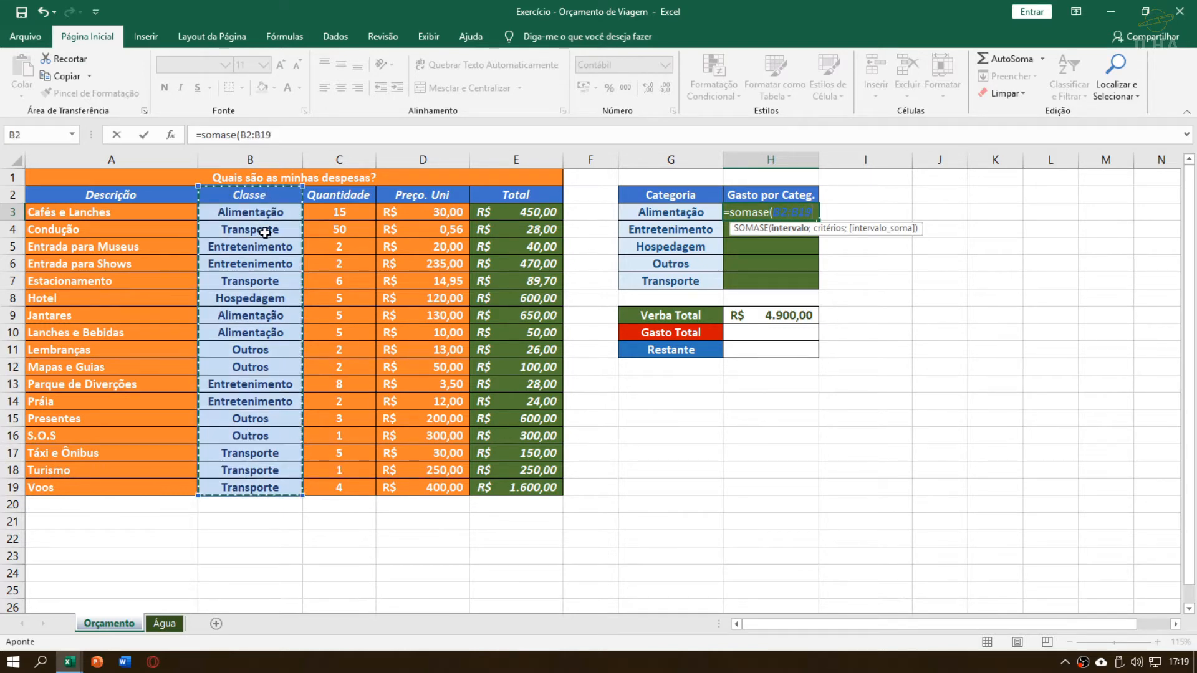
{"action": "left_click_drag", "start_coordinate": [267, 229], "coordinate": [268, 487]}
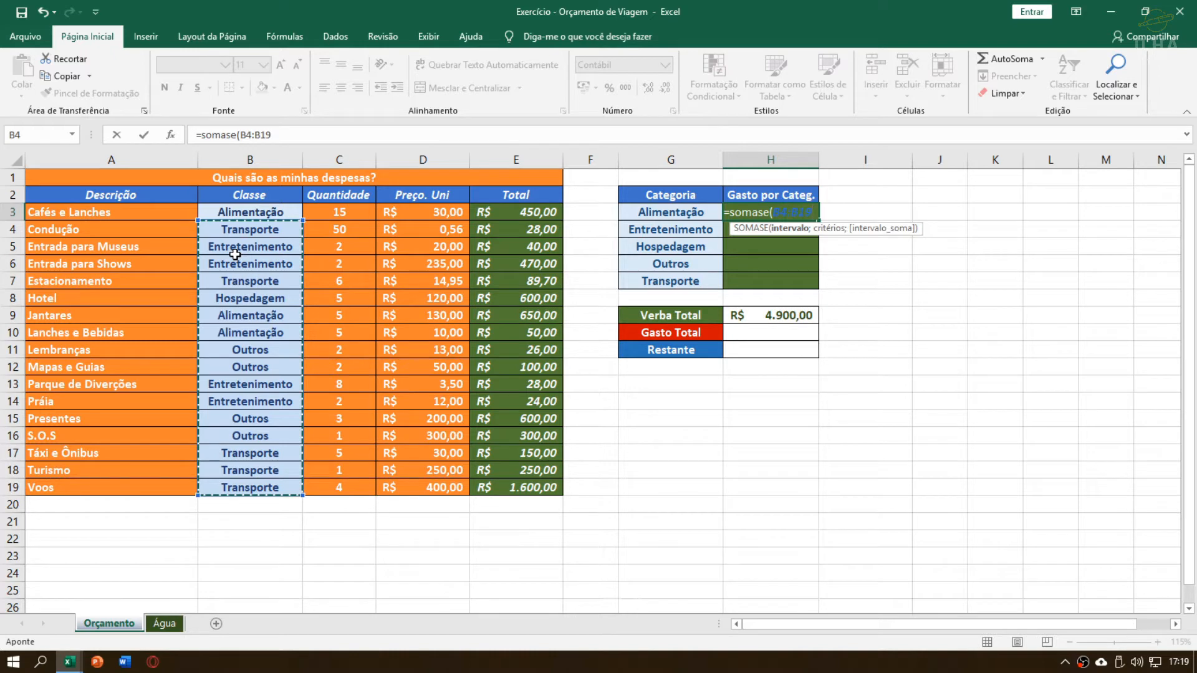
{"action": "left_click_drag", "start_coordinate": [260, 213], "coordinate": [244, 478]}
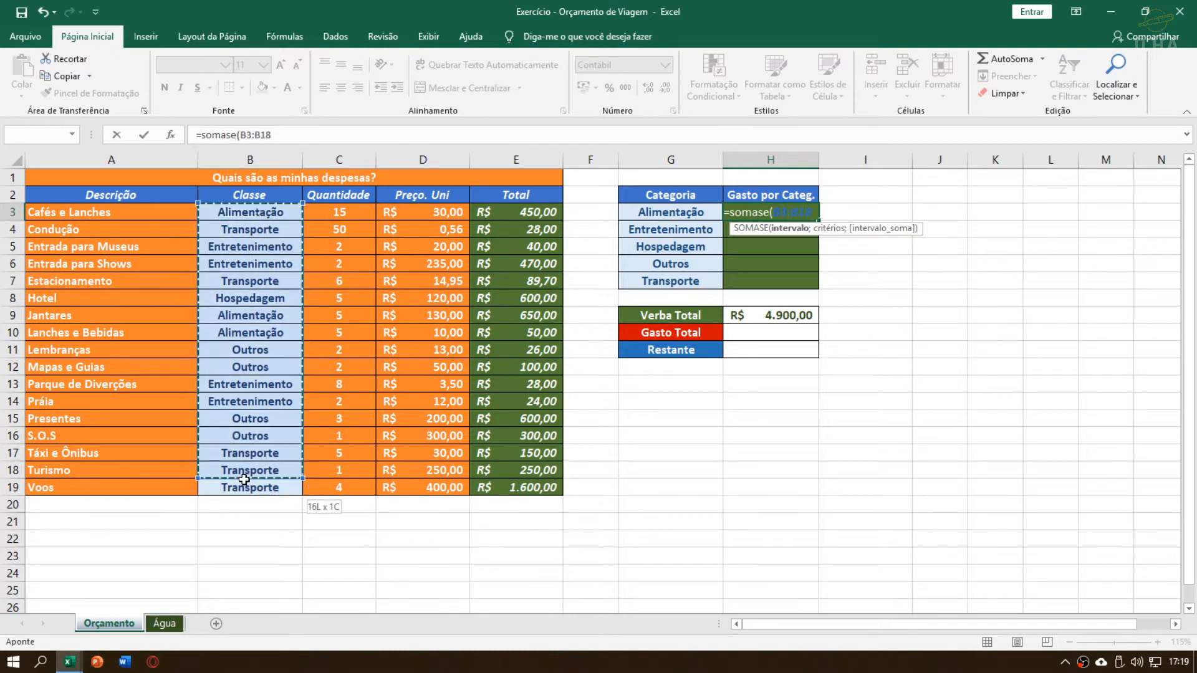
{"action": "left_click", "coordinate": [270, 213]}
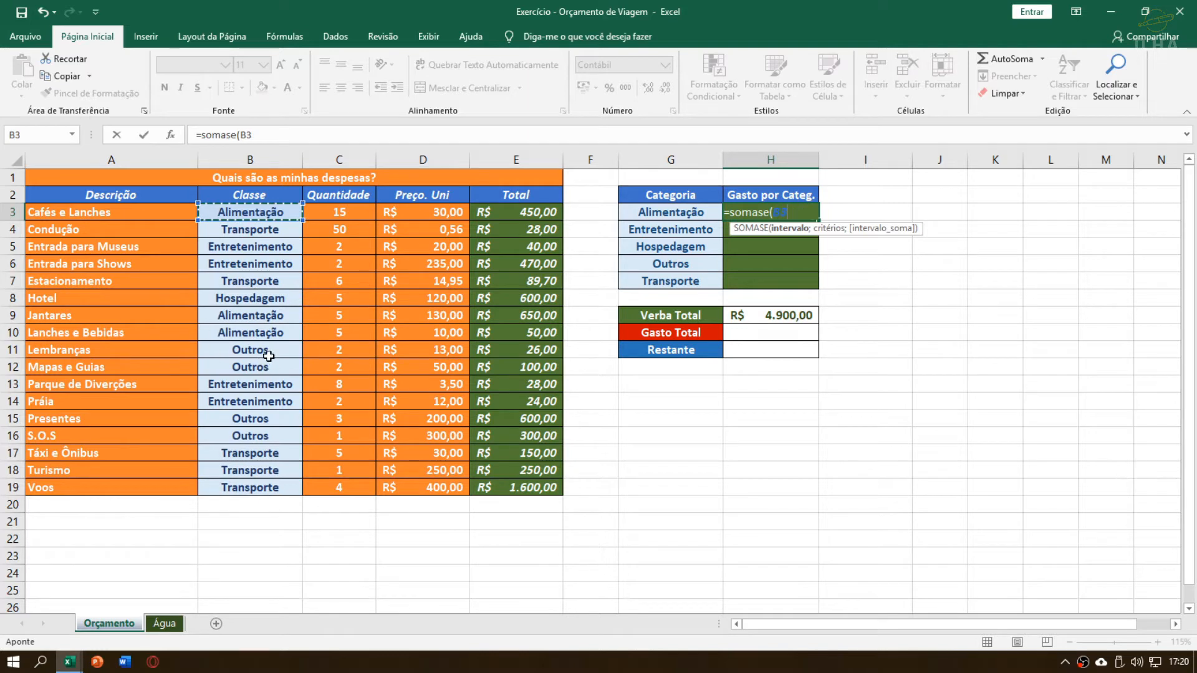
{"action": "left_click_drag", "start_coordinate": [266, 215], "coordinate": [279, 492]}
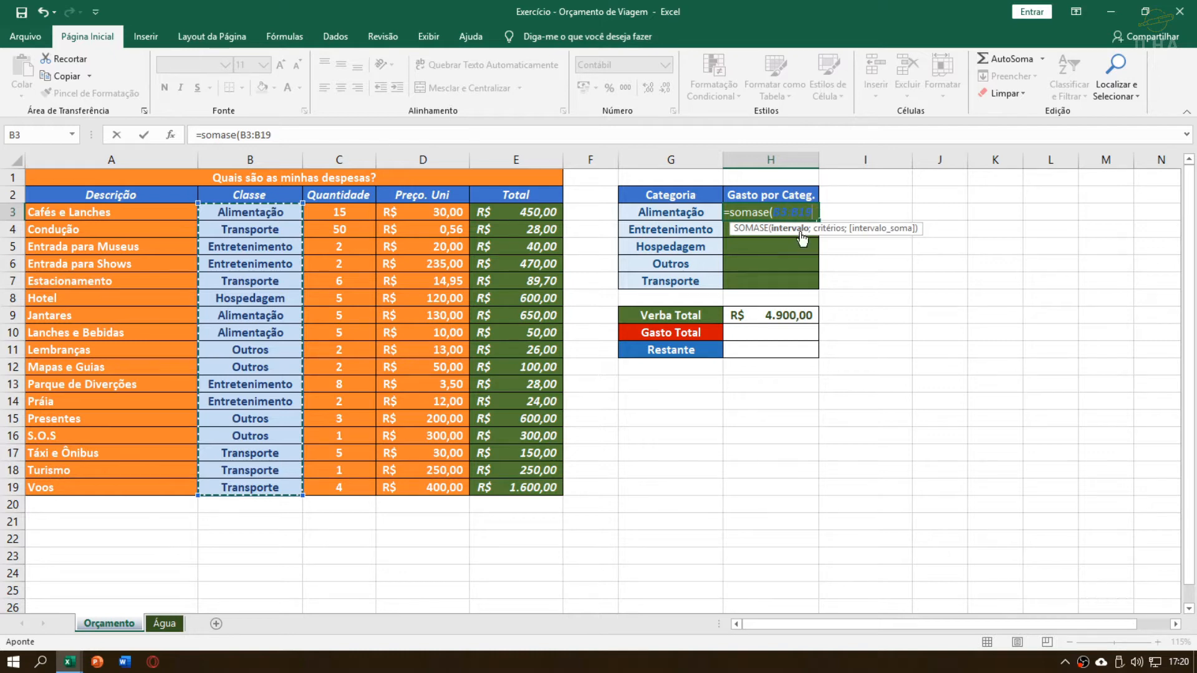
{"action": "key", "text": "F4"}
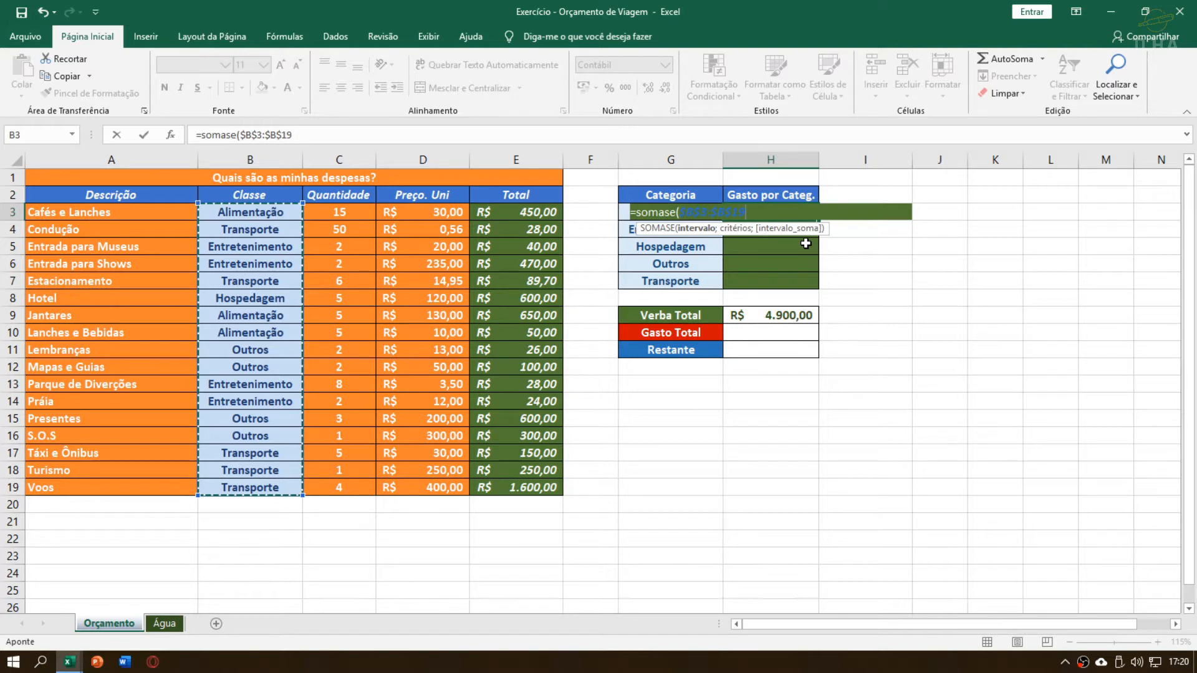
Discard the unfinished SOMASE formula in H3
{"action": "left_click", "coordinate": [723, 211]}
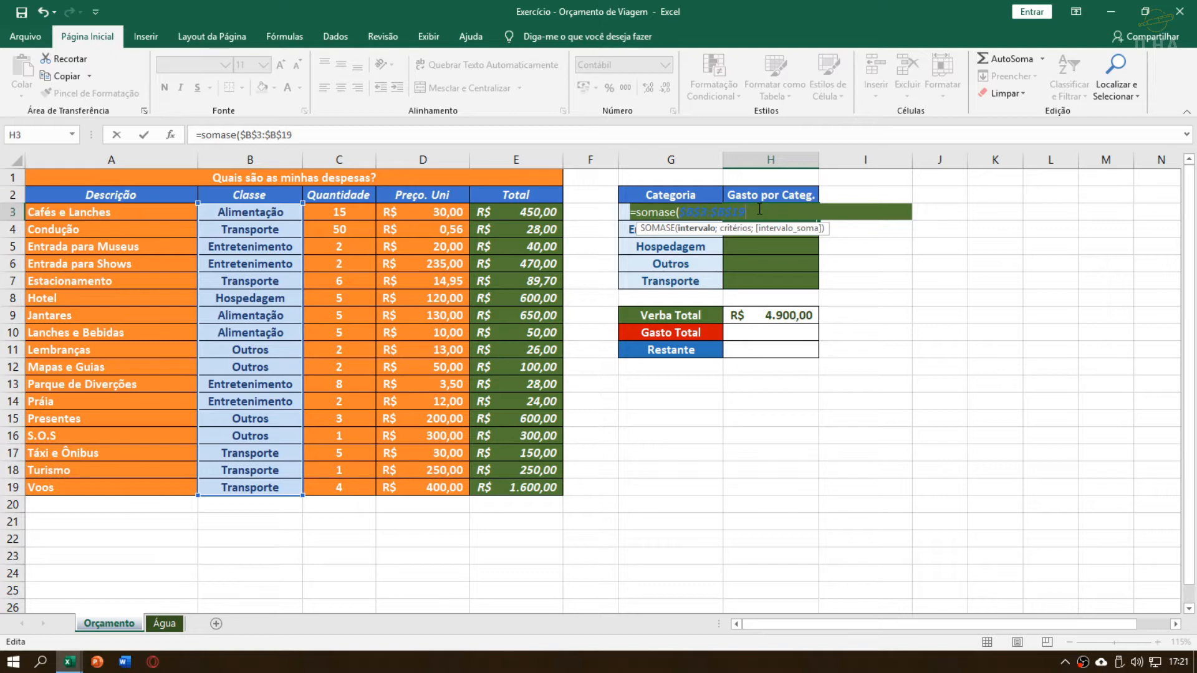
{"action": "key", "text": "BackSpace"}
{"action": "key", "text": "BackSpace"}
{"action": "key", "text": "BackSpace"}
{"action": "key", "text": "BackSpace"}
{"action": "key", "text": "BackSpace"}
{"action": "key", "text": "BackSpace"}
{"action": "key", "text": "BackSpace"}
{"action": "key", "text": "BackSpace"}
{"action": "key", "text": "BackSpace"}
{"action": "key", "text": "BackSpace"}
{"action": "key", "text": "BackSpace"}
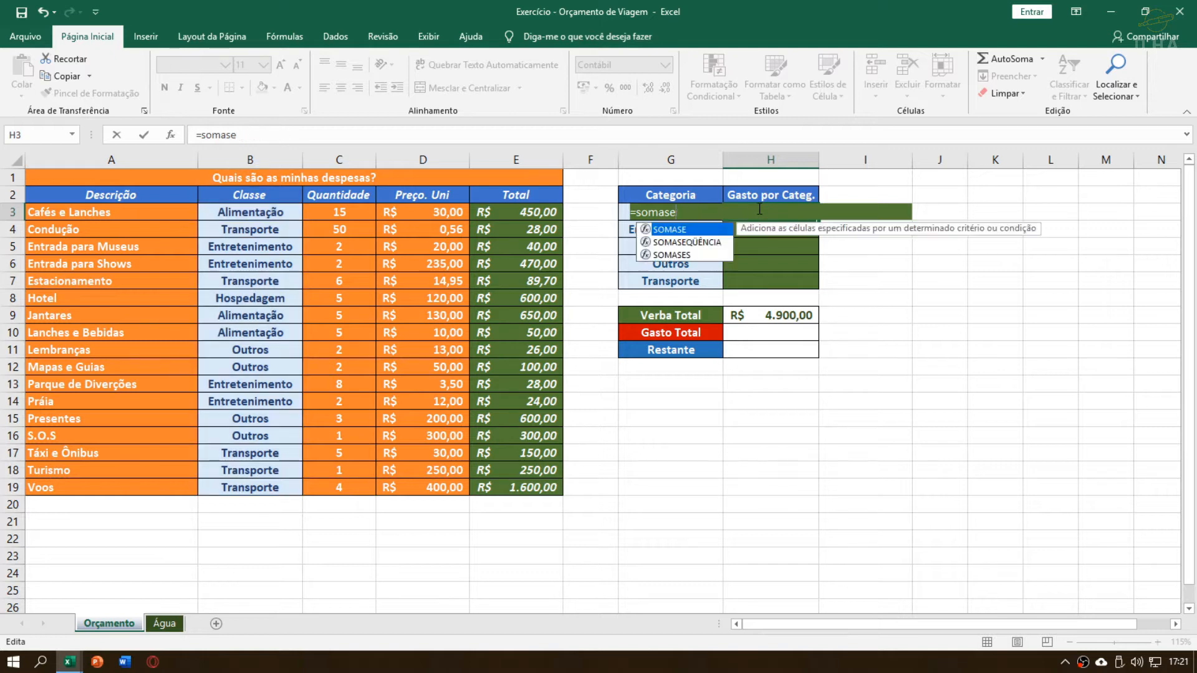
{"action": "key", "text": "Escape"}
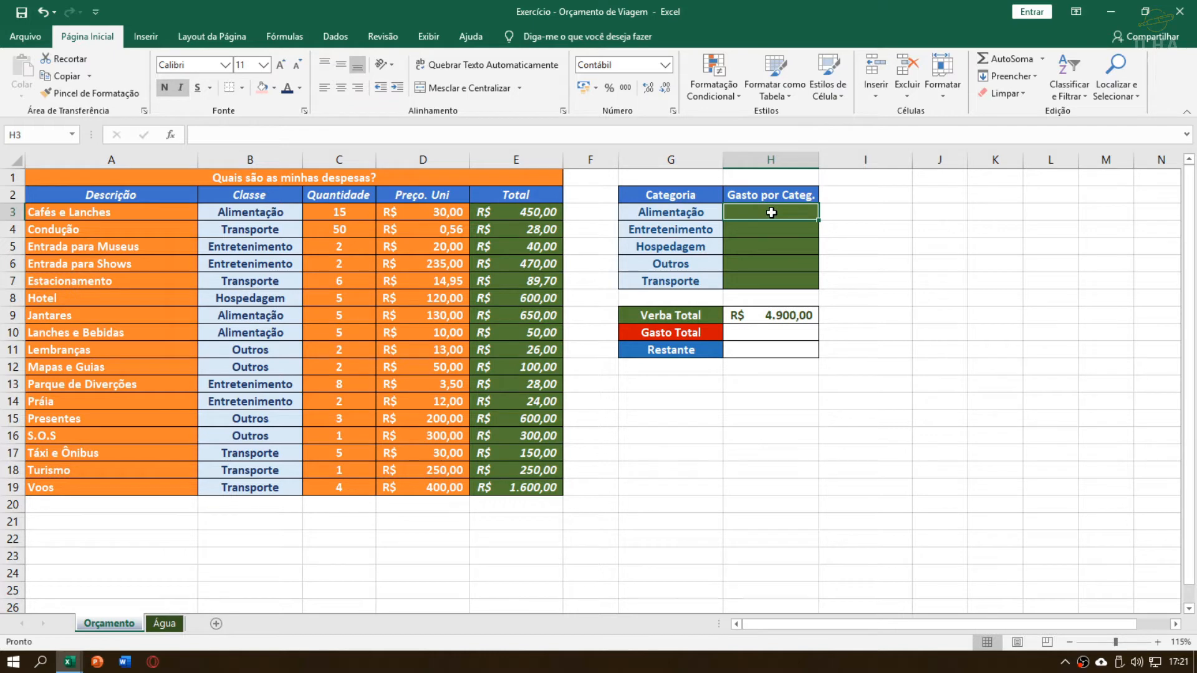
Start a SOMASE formula in H3 with the Classe cells B3:B19 as the range and G3 as the criterion
{"action": "type", "text": "=somase("}
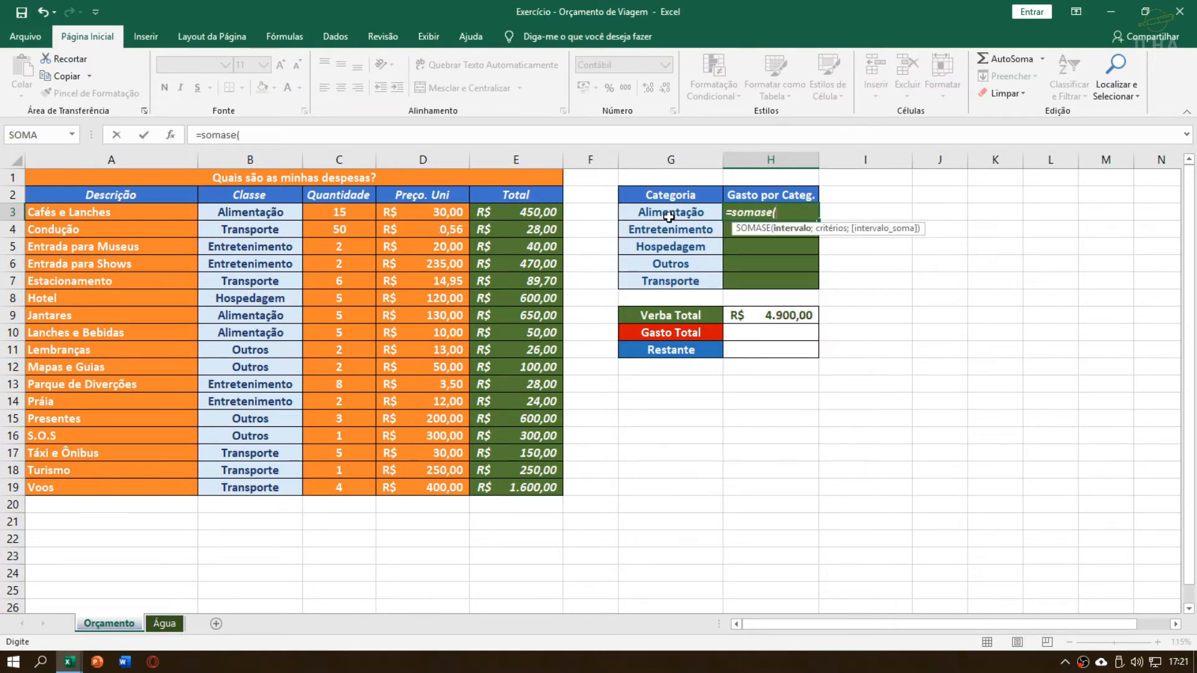
{"action": "left_click_drag", "start_coordinate": [256, 226], "coordinate": [262, 481]}
{"action": "type", "text": ";"}
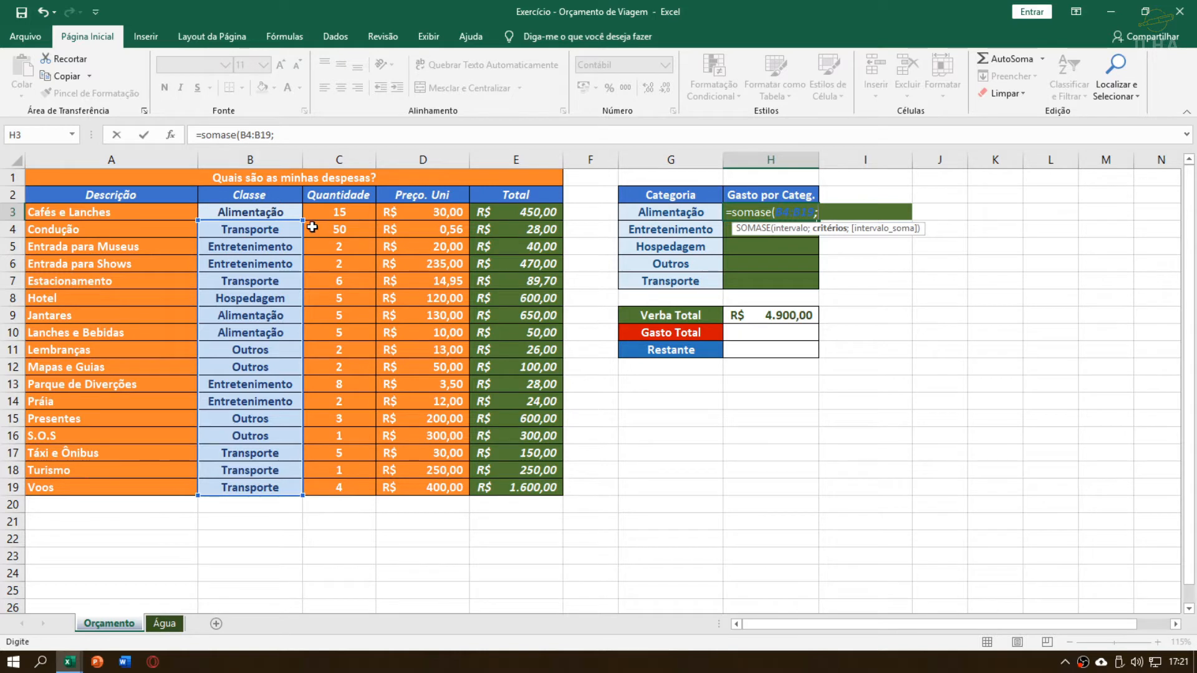
{"action": "left_click_drag", "start_coordinate": [300, 220], "coordinate": [301, 204]}
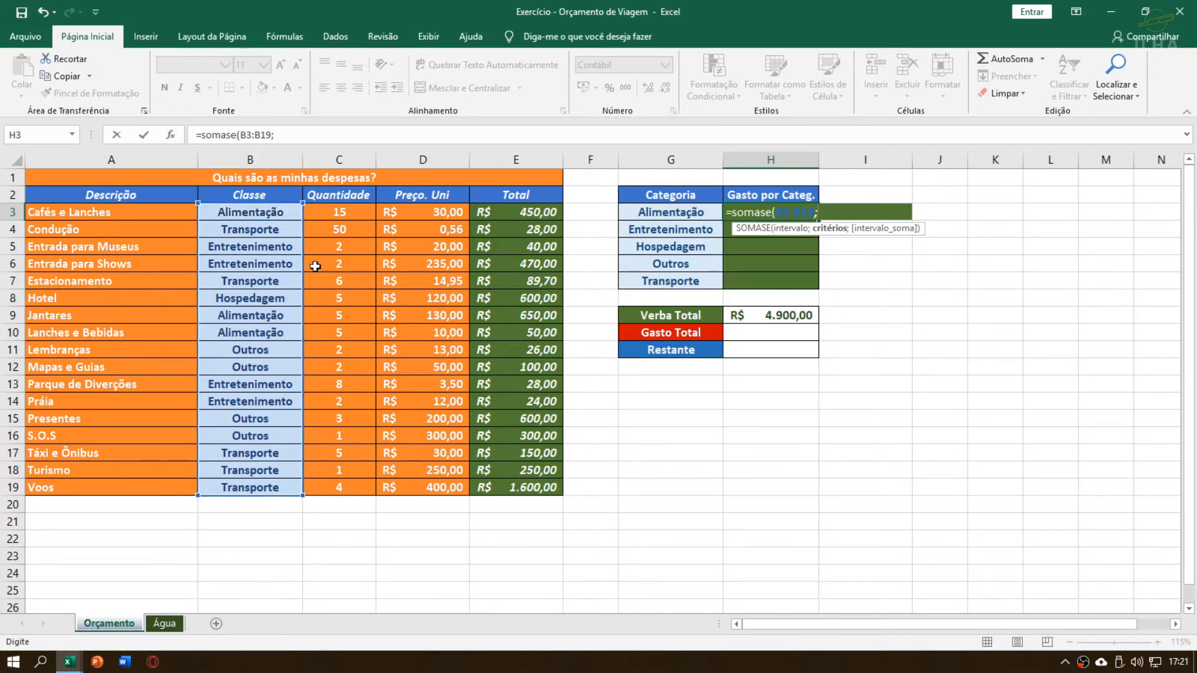
{"action": "key", "text": "BackSpace"}
{"action": "type", "text": ";"}
{"action": "left_click", "coordinate": [698, 212]}
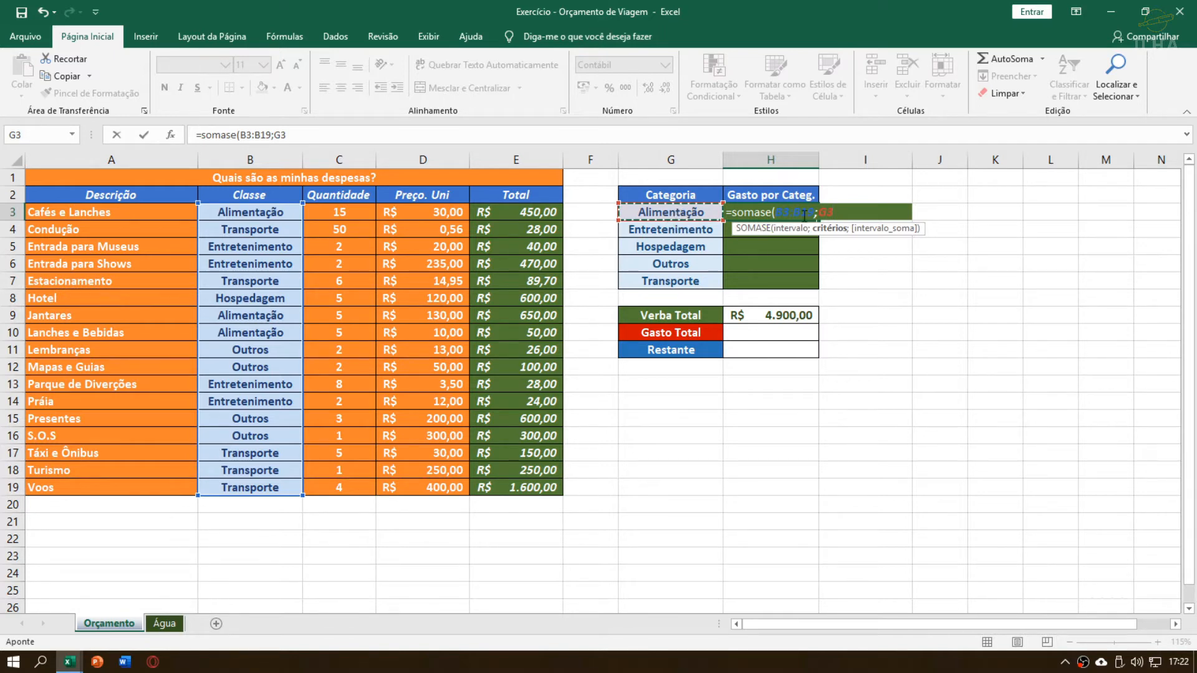
Set the sum range of the SOMASE formula in H3 to the Total cells as the absolute reference $E$3:$E$19
{"action": "left_click", "coordinate": [839, 213]}
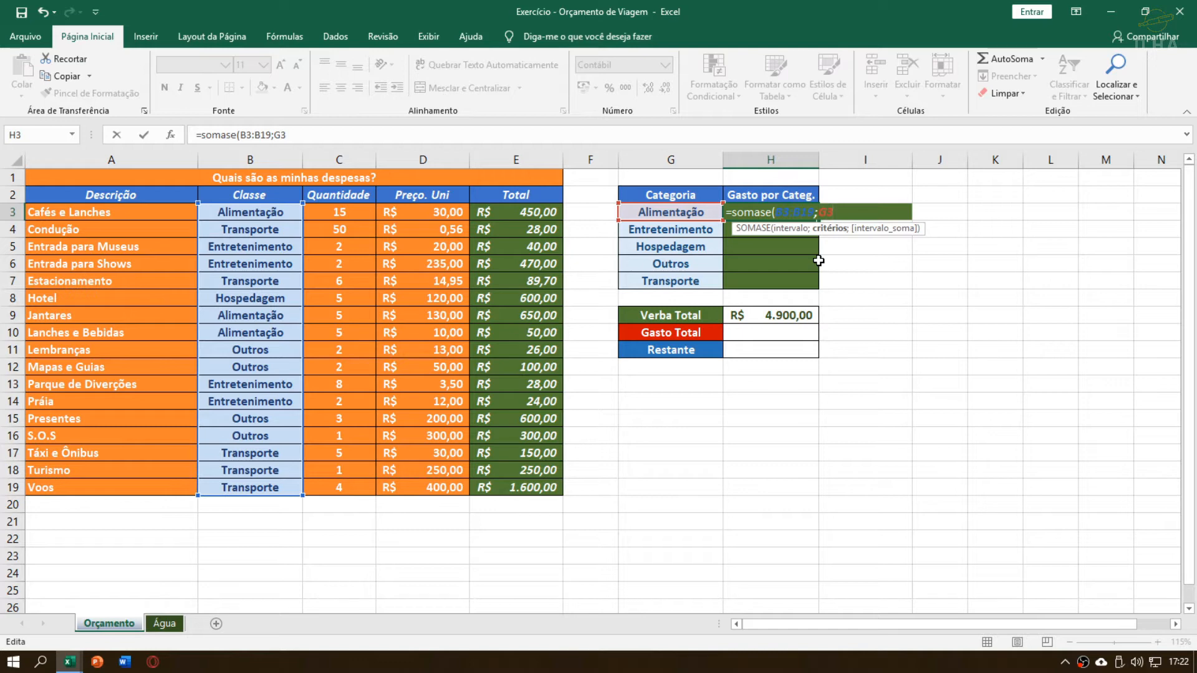
{"action": "type", "text": ";"}
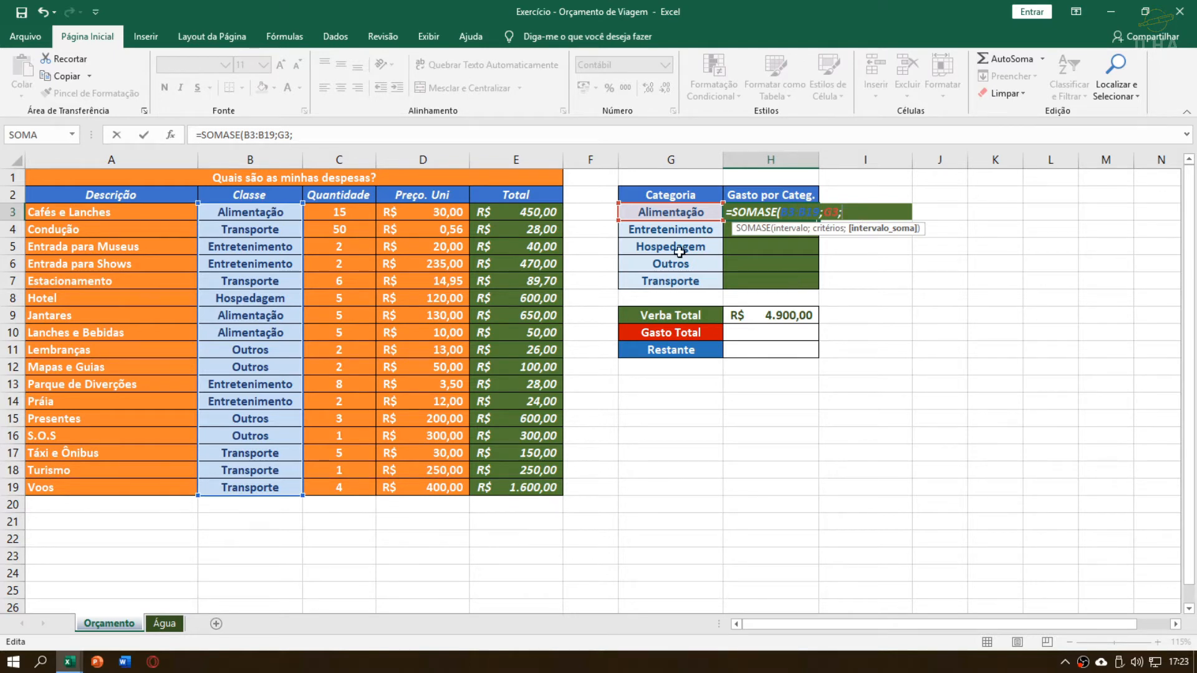
{"action": "left_click_drag", "start_coordinate": [527, 214], "coordinate": [508, 485]}
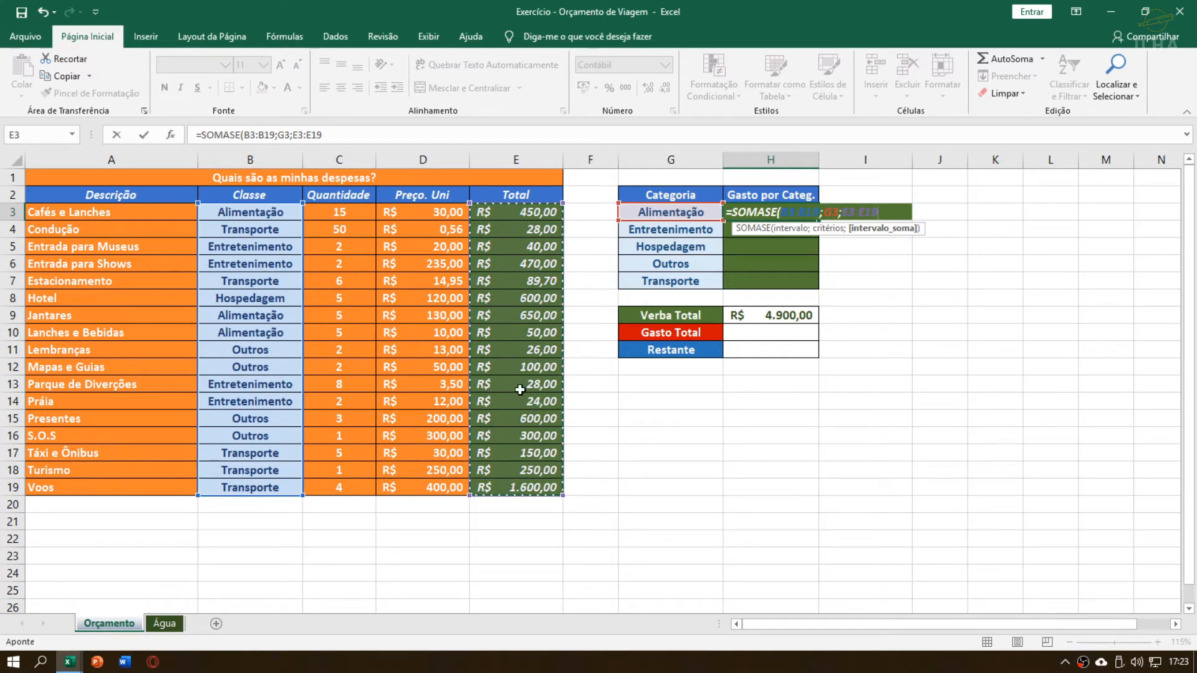
{"action": "left_click_drag", "start_coordinate": [446, 215], "coordinate": [419, 488]}
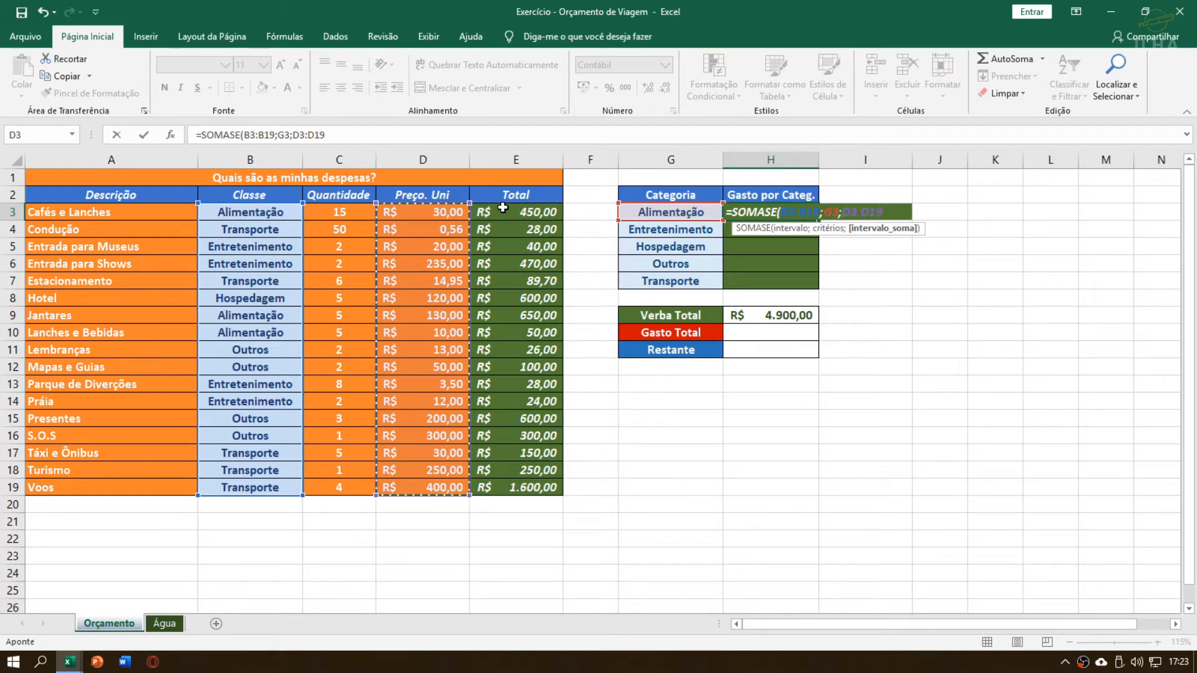
{"action": "left_click_drag", "start_coordinate": [502, 210], "coordinate": [499, 481]}
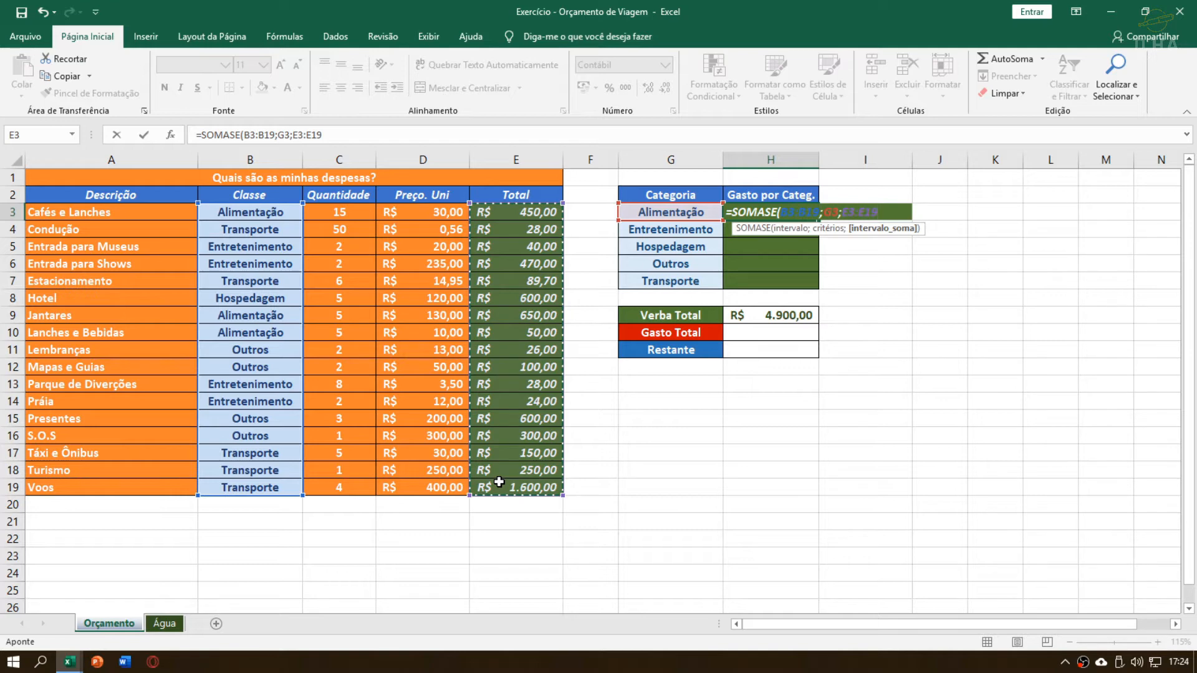
{"action": "key", "text": "F4"}
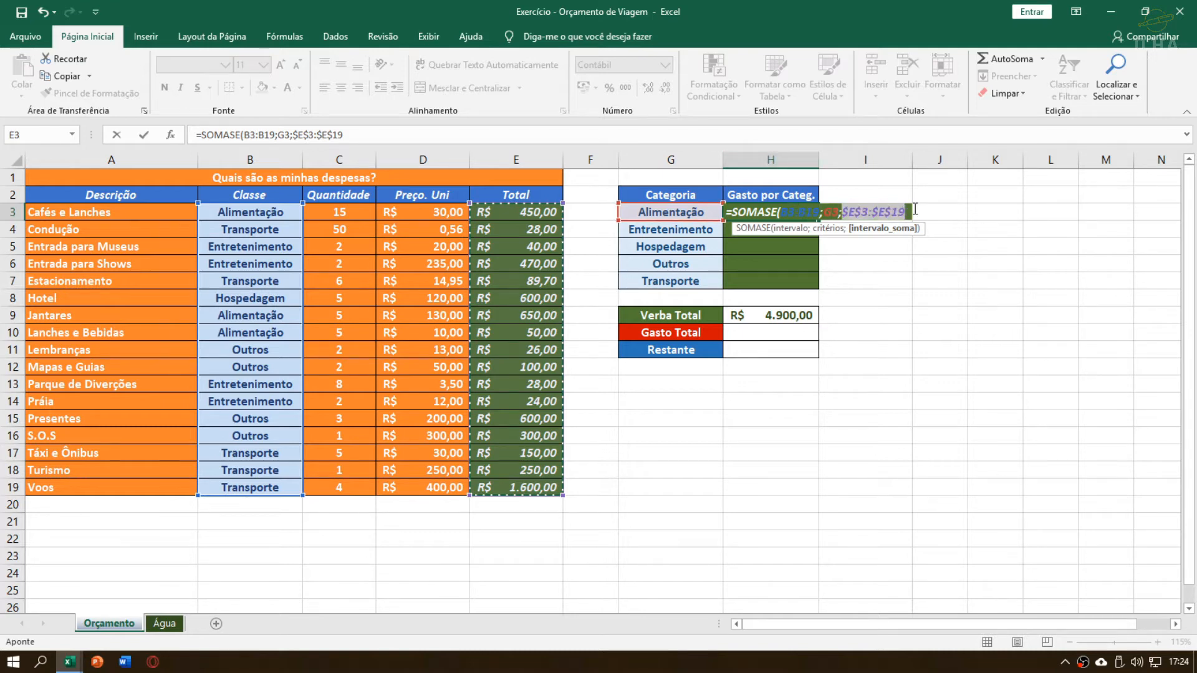
Make the Classe range in the H3 formula absolute as $B$3:$B$19 and commit the formula
{"action": "left_click", "coordinate": [794, 215]}
{"action": "key", "text": "F5"}
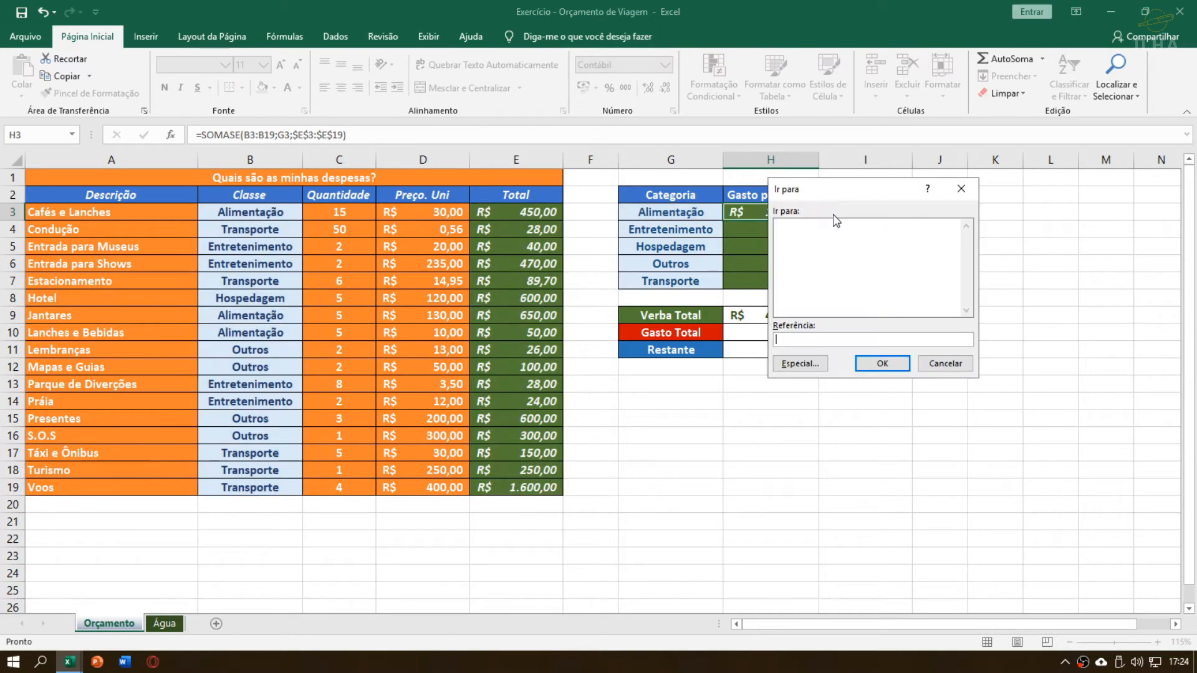
{"action": "left_click", "coordinate": [961, 189]}
{"action": "double_click", "coordinate": [779, 212]}
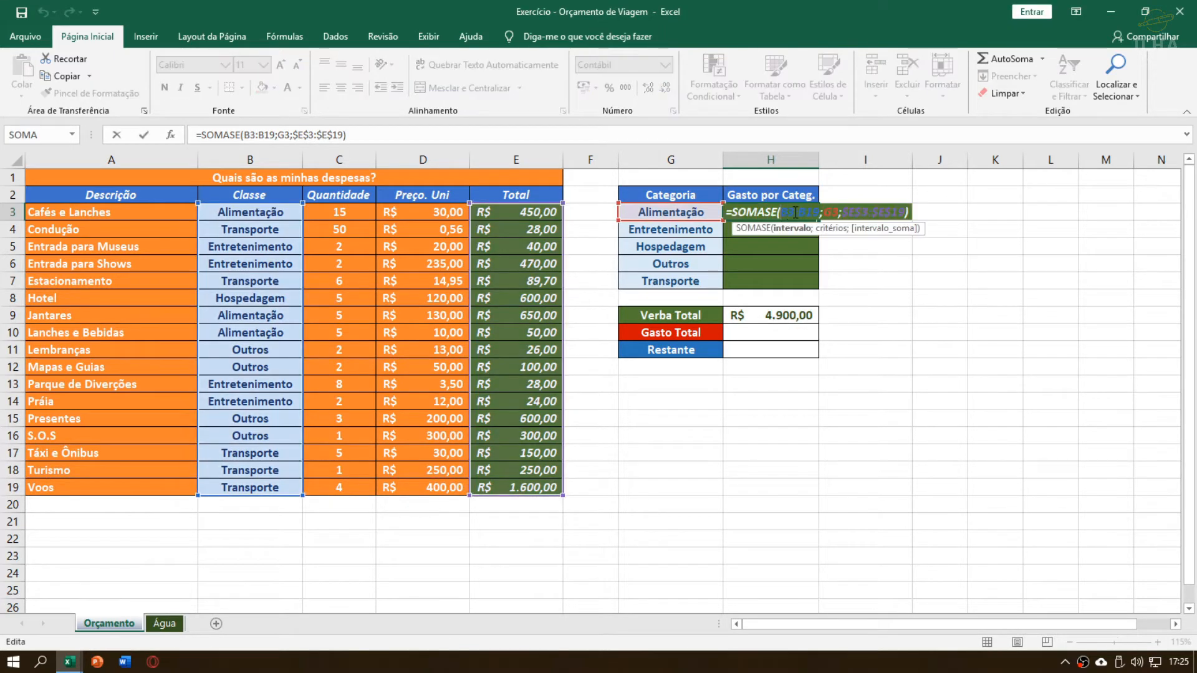
{"action": "key", "text": "F4"}
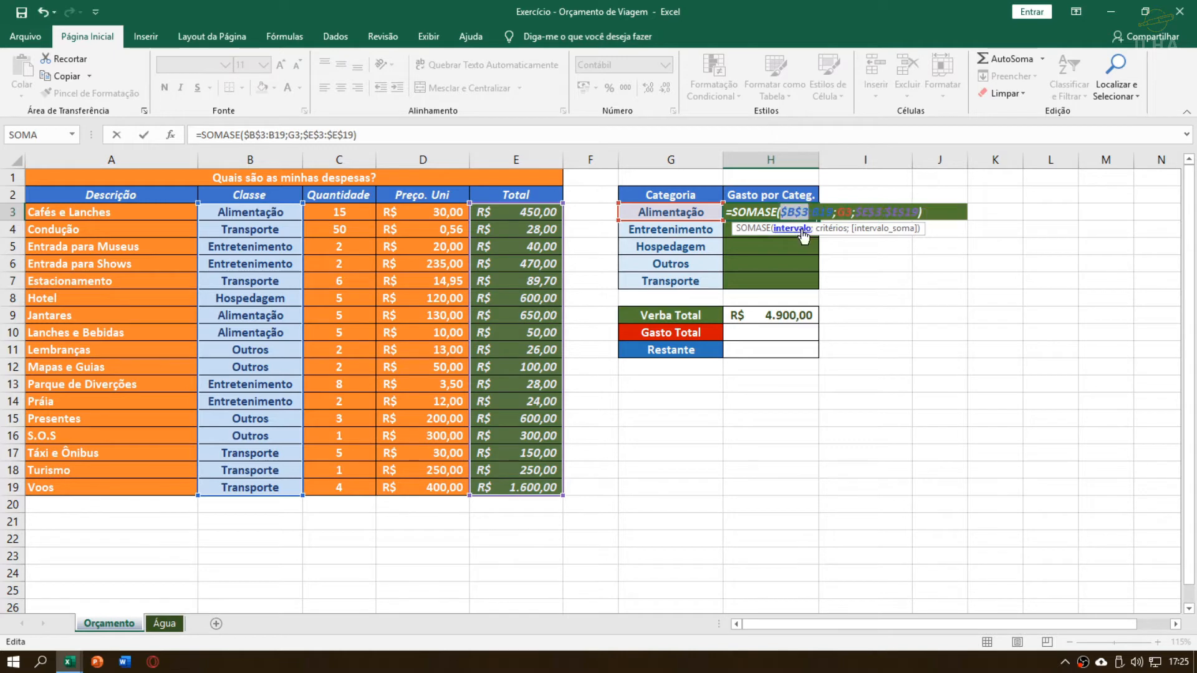
{"action": "left_click_drag", "start_coordinate": [812, 212], "coordinate": [845, 209]}
{"action": "left_click", "coordinate": [853, 210]}
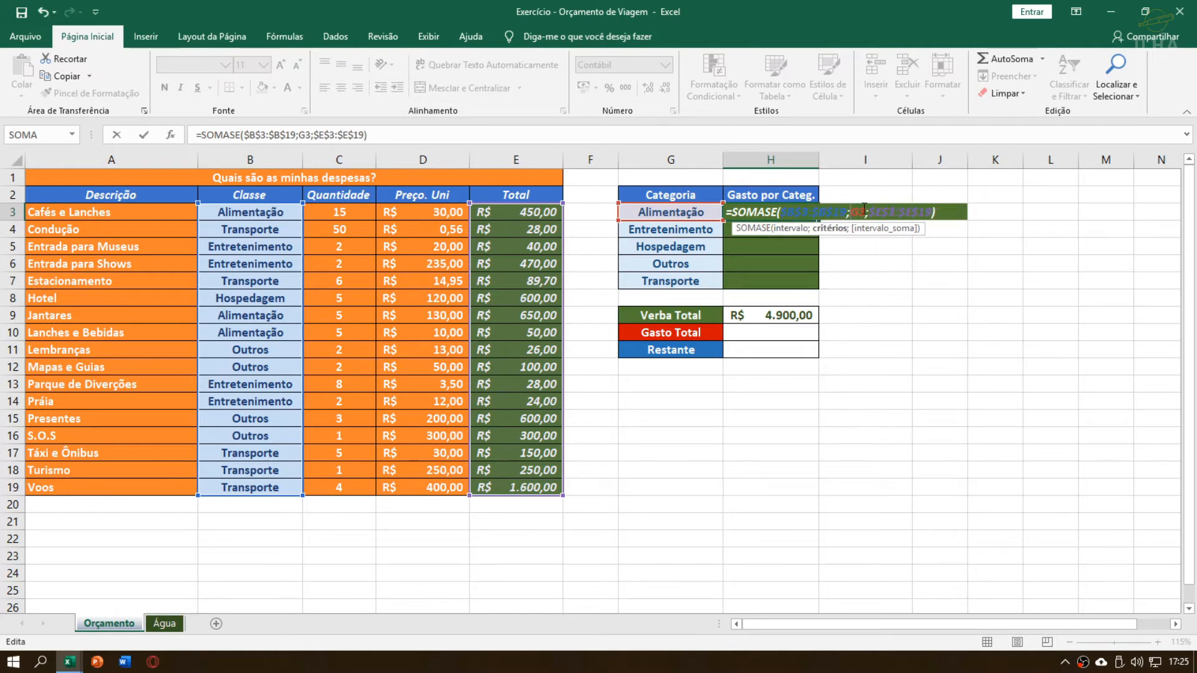
{"action": "left_click", "coordinate": [937, 212]}
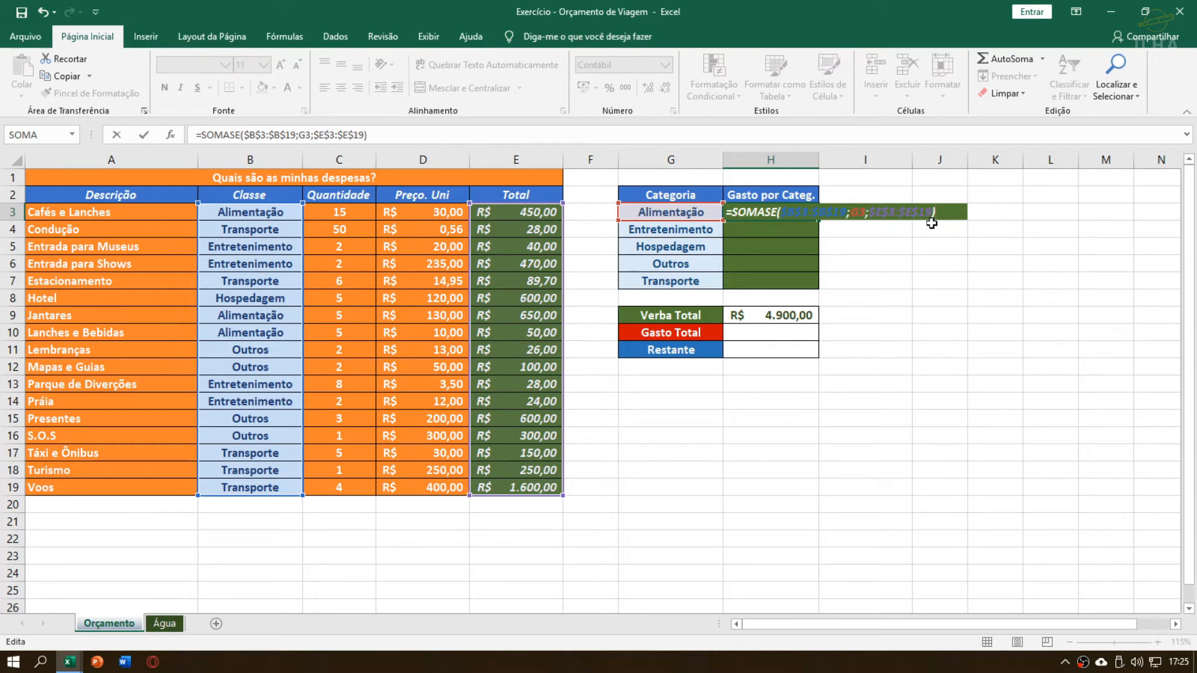
{"action": "key", "text": "Return"}
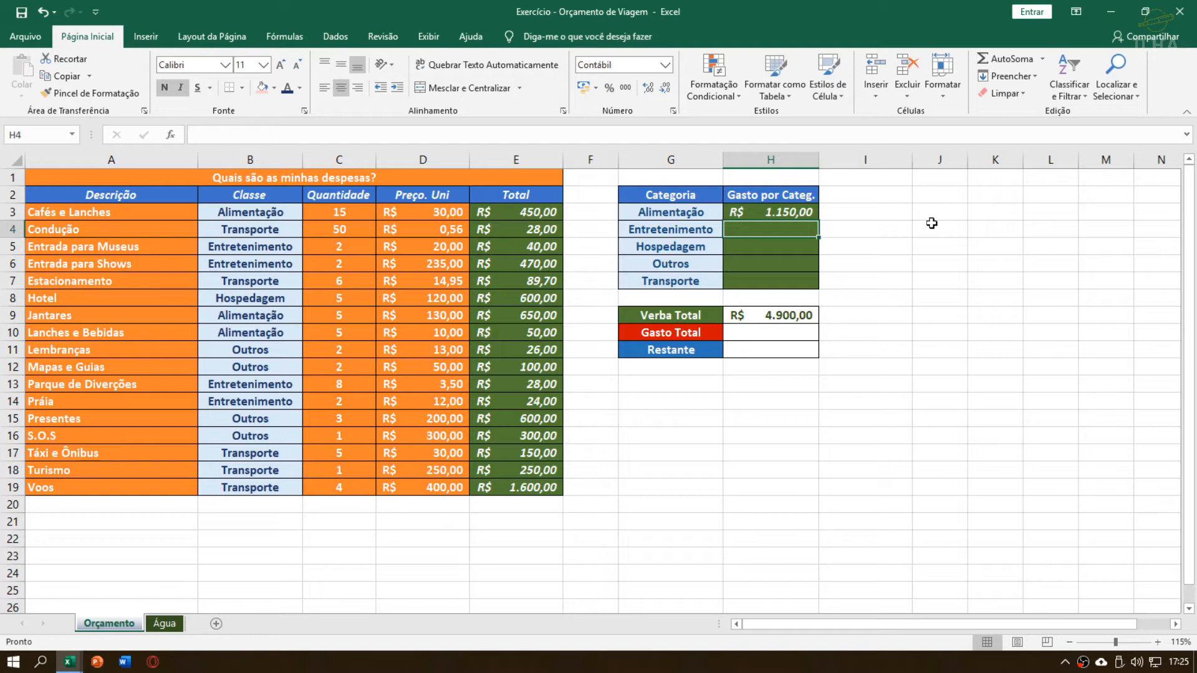
Fill the H3 formula down through H7 for the remaining categories and review the references in H3
{"action": "left_click", "coordinate": [806, 211]}
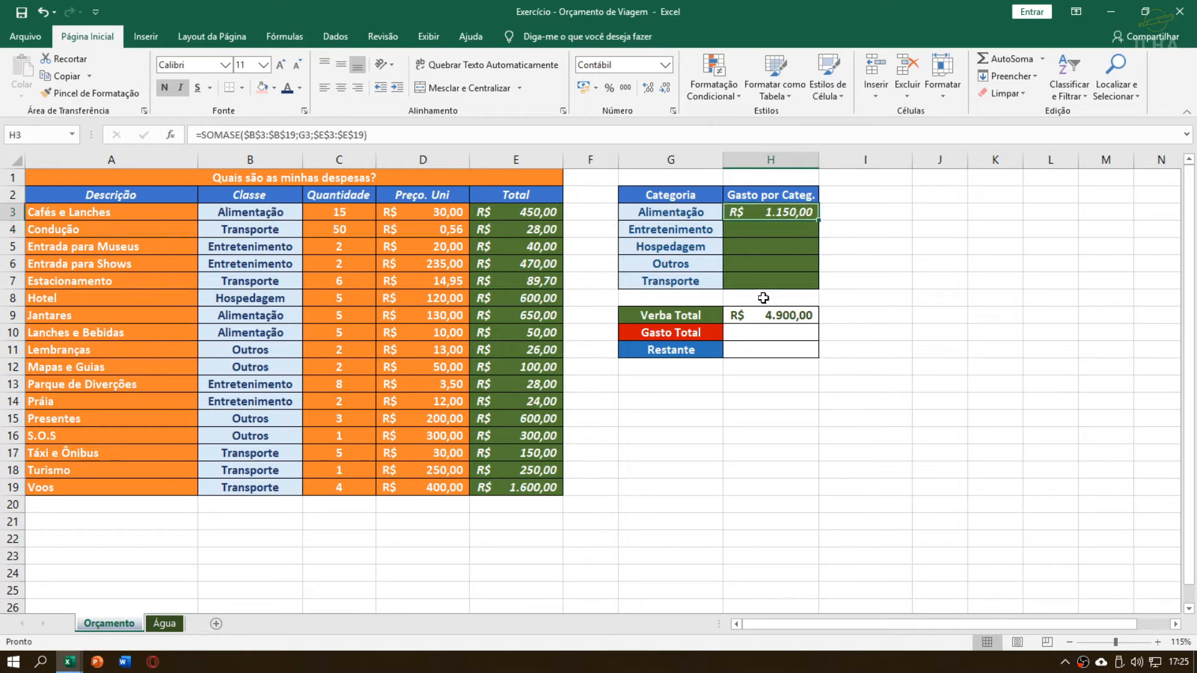
{"action": "double_click", "coordinate": [819, 221]}
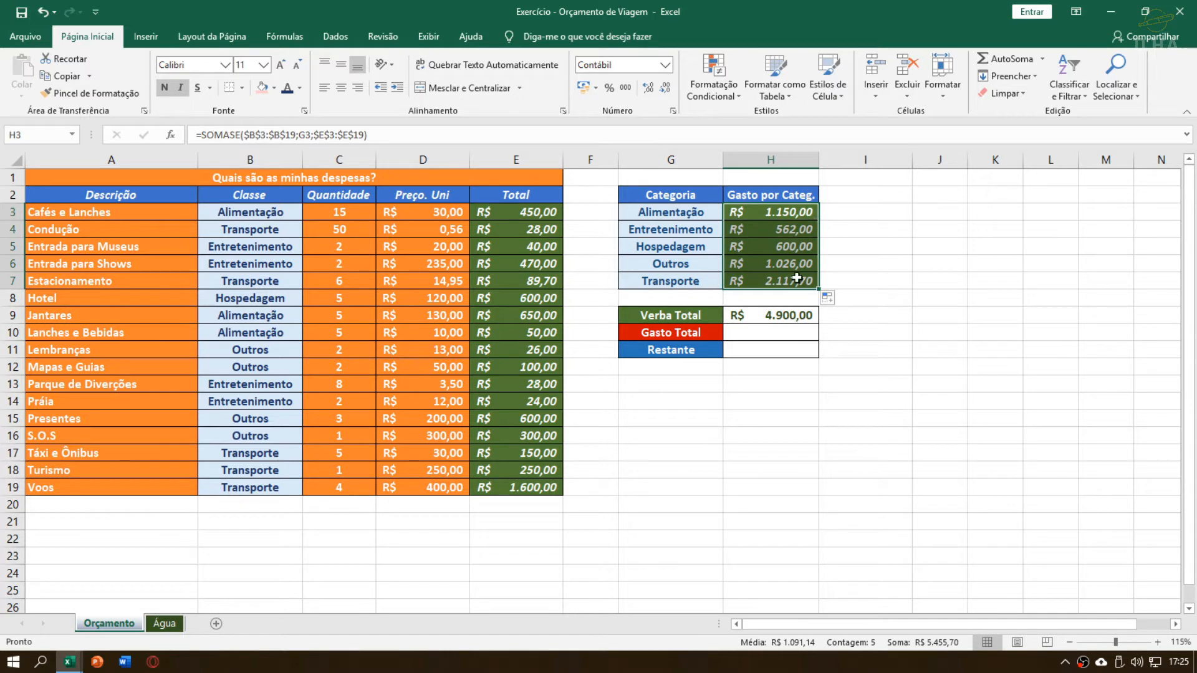
{"action": "left_click", "coordinate": [794, 215]}
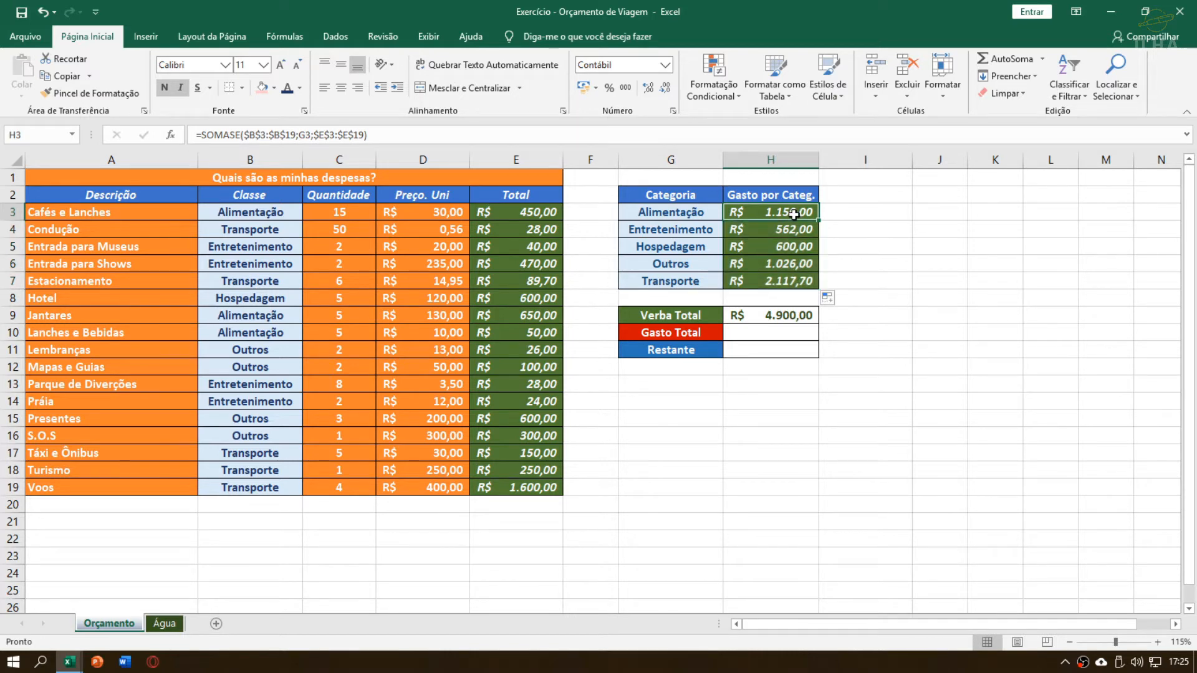
{"action": "double_click", "coordinate": [793, 215]}
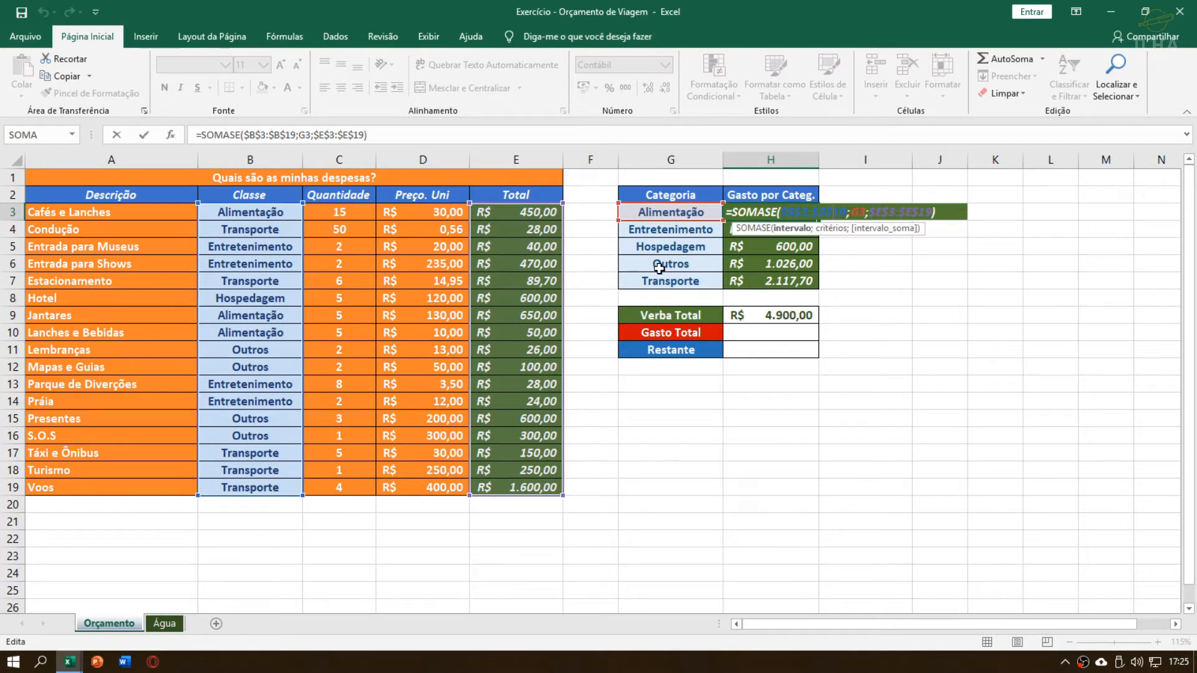
{"action": "key", "text": "Return"}
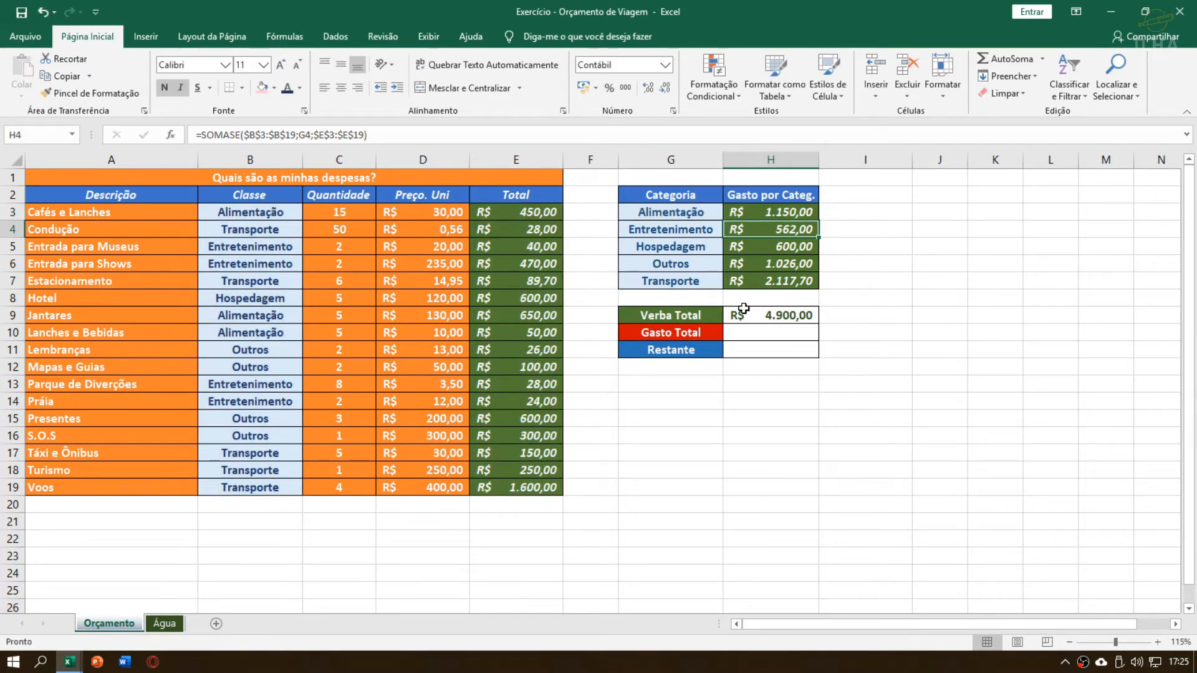
Begin a SOMA formula in H10 for the Gasto Total, using the Total cells E3:E19 as its range
{"action": "left_click", "coordinate": [755, 335]}
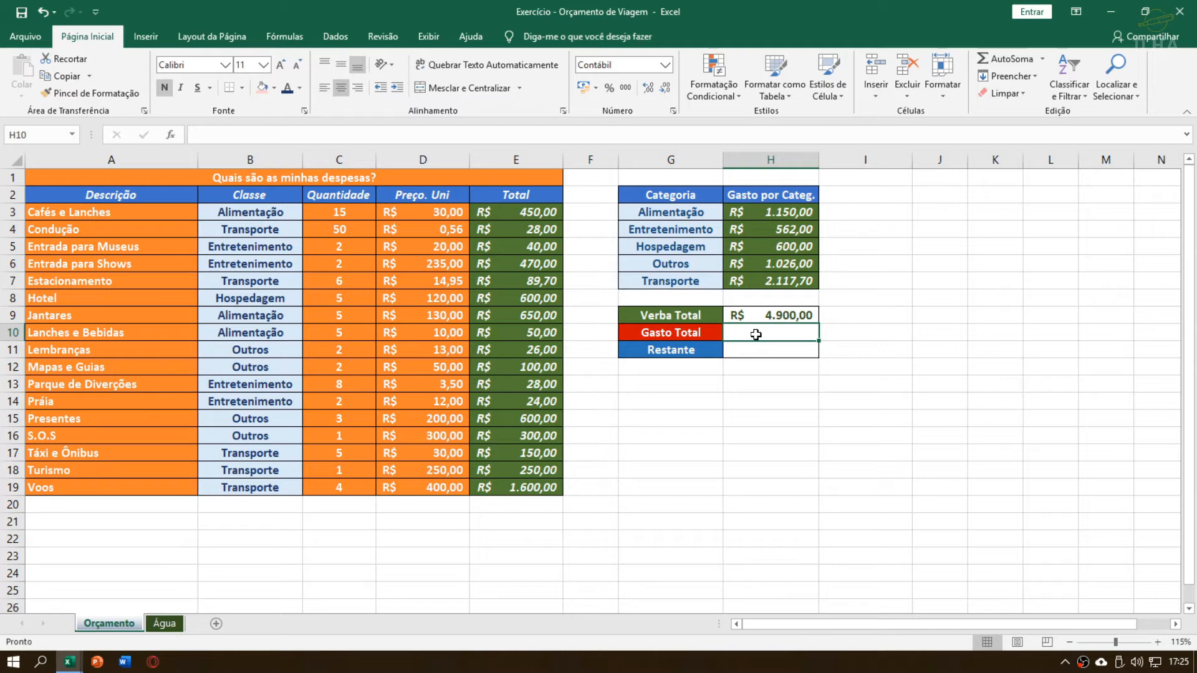
{"action": "type", "text": "=soa"}
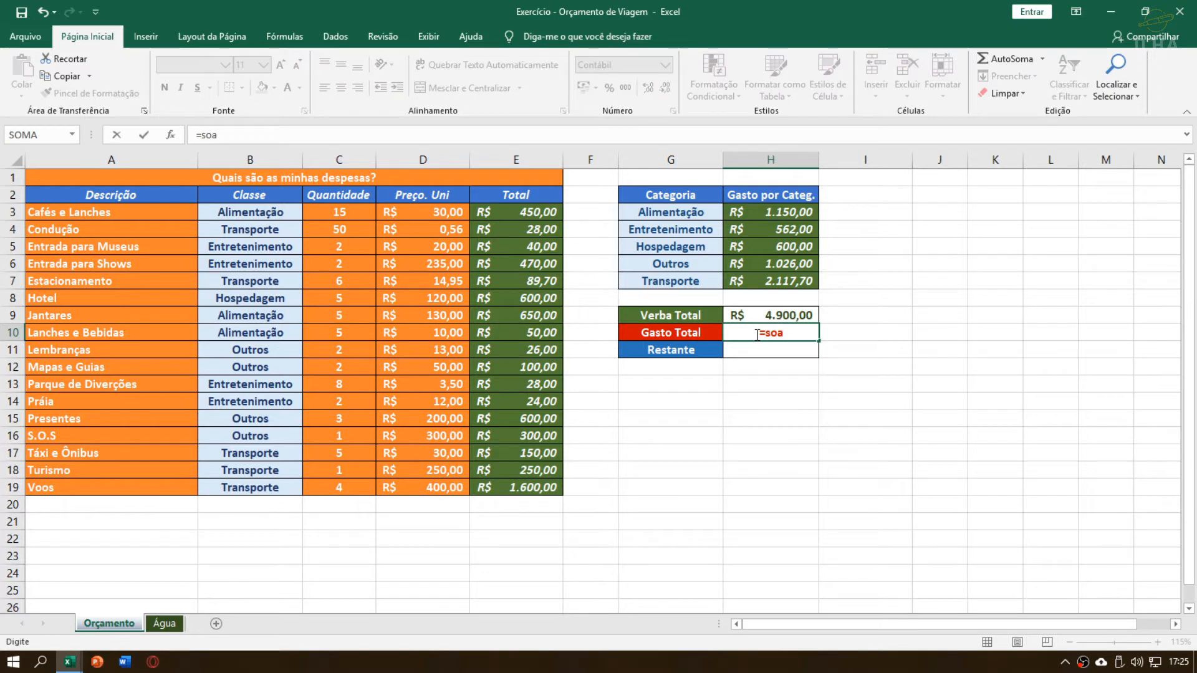
{"action": "key", "text": "BackSpace"}
{"action": "type", "text": "ma("}
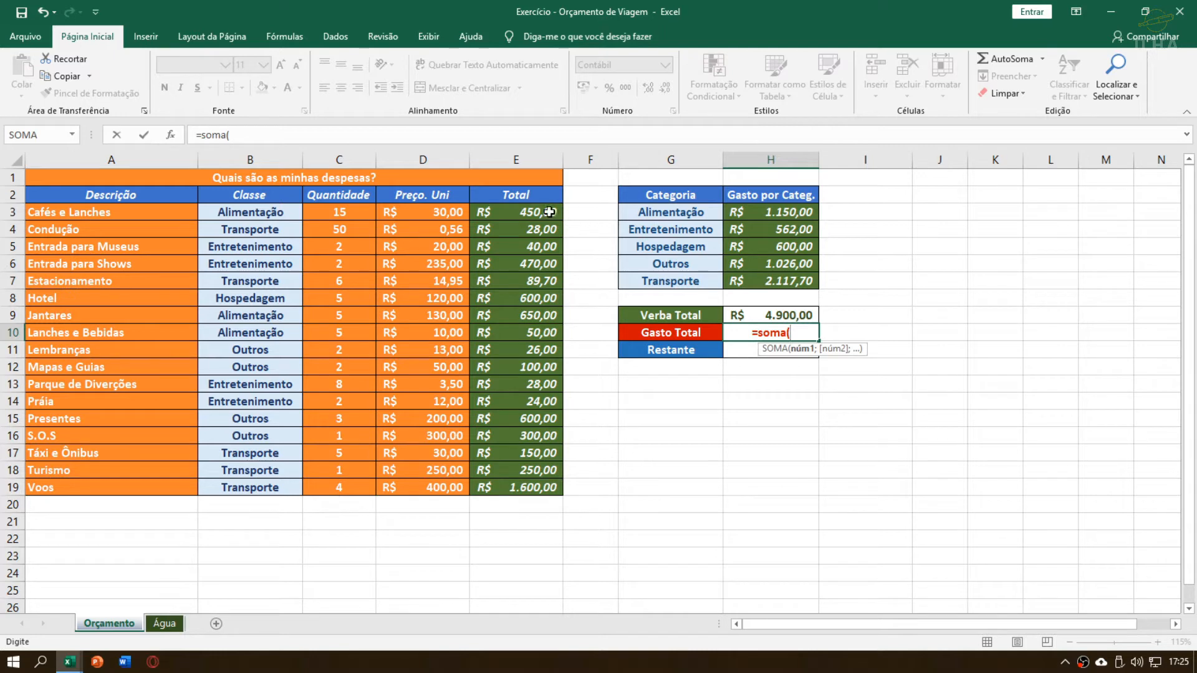
{"action": "left_click_drag", "start_coordinate": [546, 211], "coordinate": [515, 487]}
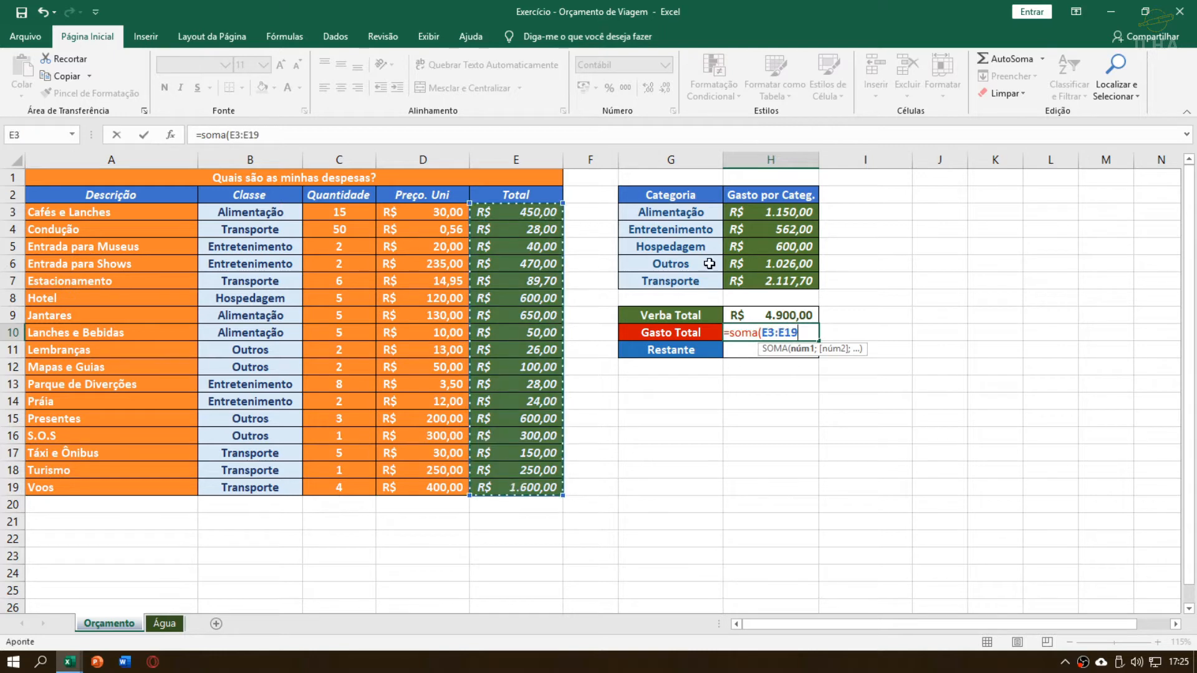
Try the category totals H3:H7 and the Total cells E3:E19 alternately as the SOMA range in H10
{"action": "left_click_drag", "start_coordinate": [765, 220], "coordinate": [775, 274]}
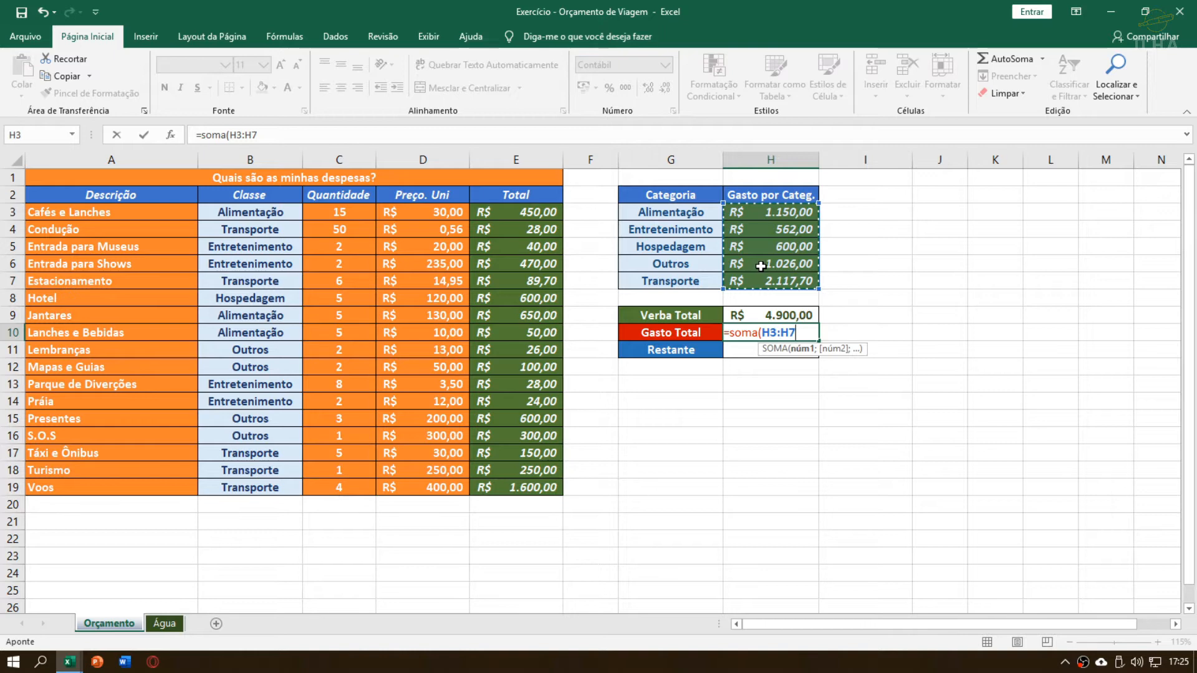
{"action": "left_click_drag", "start_coordinate": [552, 214], "coordinate": [539, 489]}
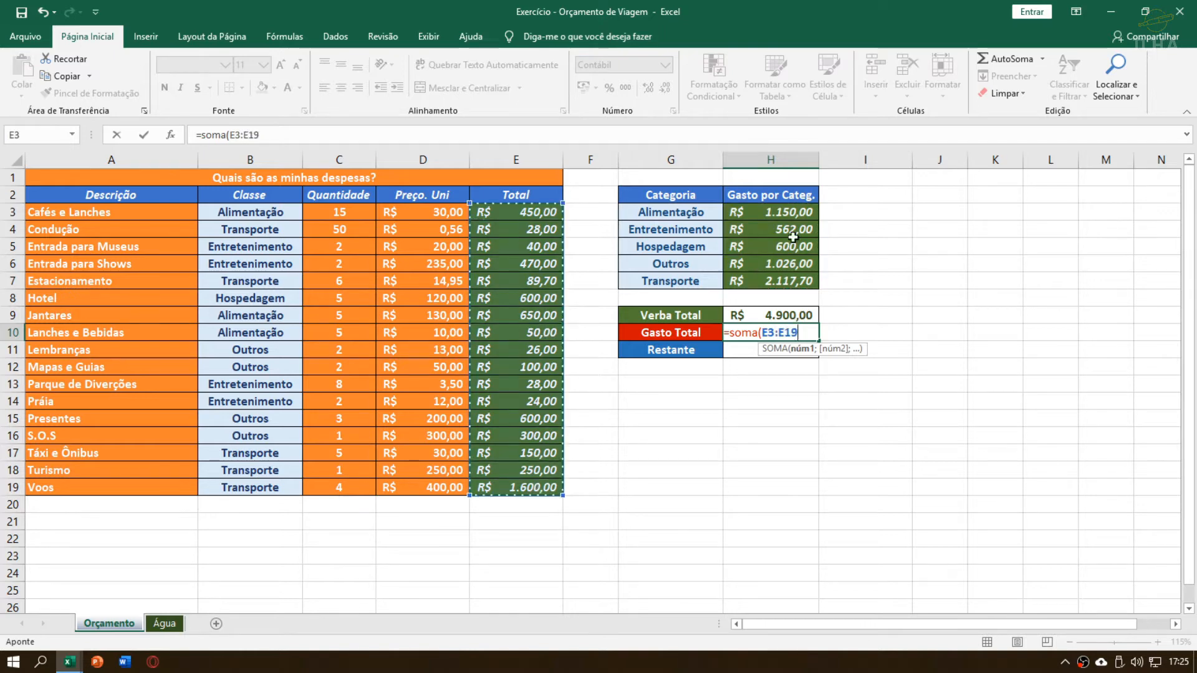
{"action": "left_click_drag", "start_coordinate": [772, 214], "coordinate": [780, 281]}
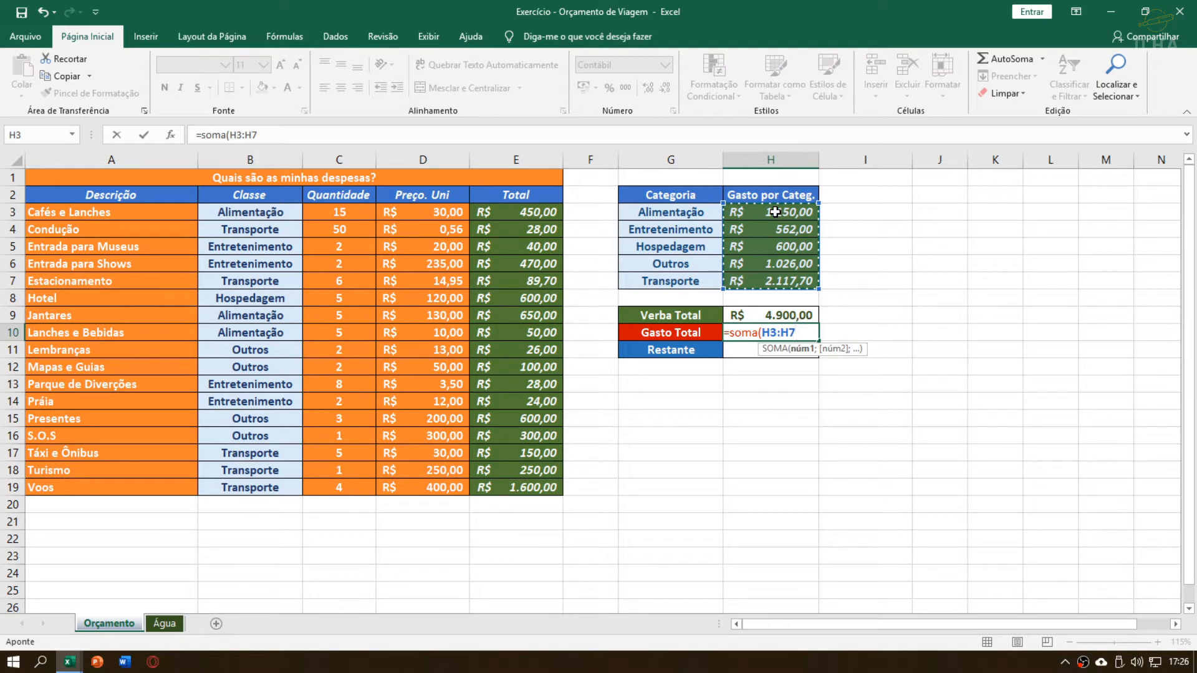
{"action": "left_click_drag", "start_coordinate": [523, 212], "coordinate": [522, 487]}
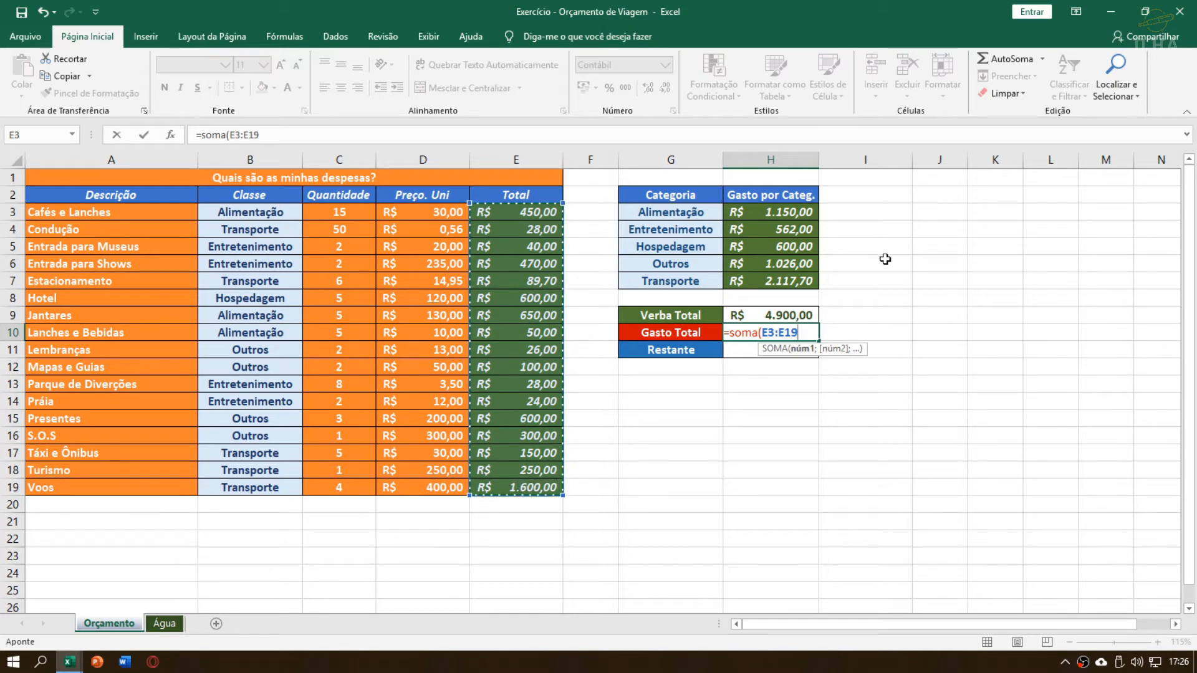
{"action": "left_click_drag", "start_coordinate": [814, 218], "coordinate": [810, 284]}
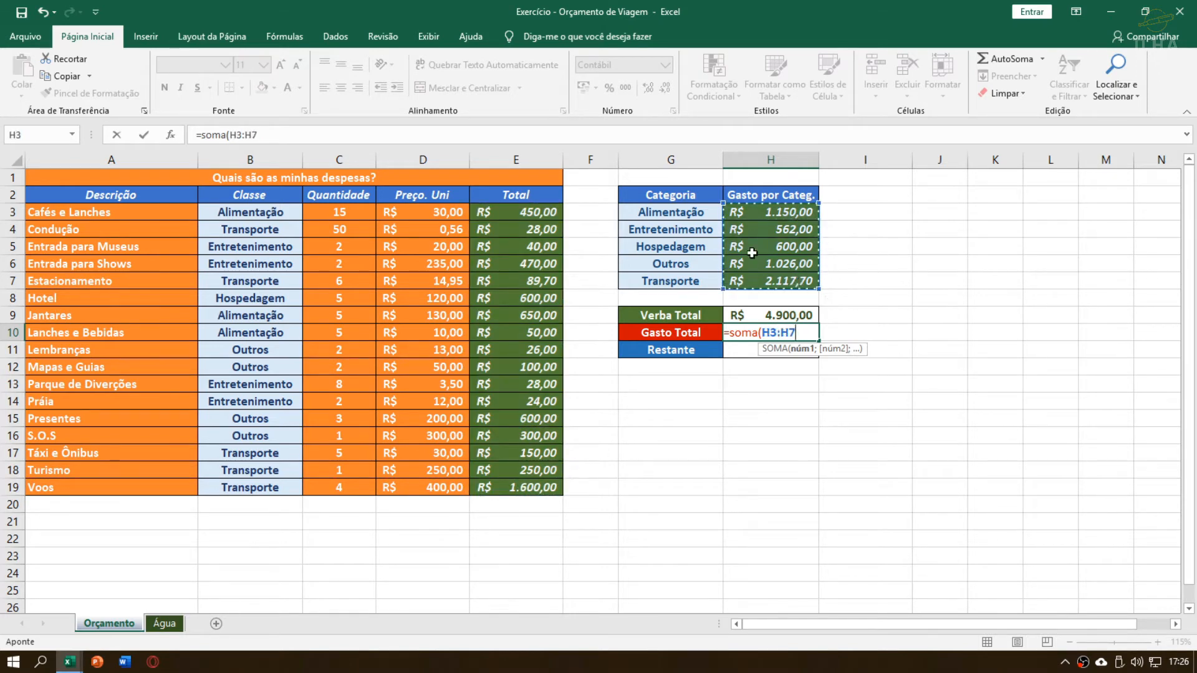
{"action": "left_click_drag", "start_coordinate": [547, 217], "coordinate": [545, 487]}
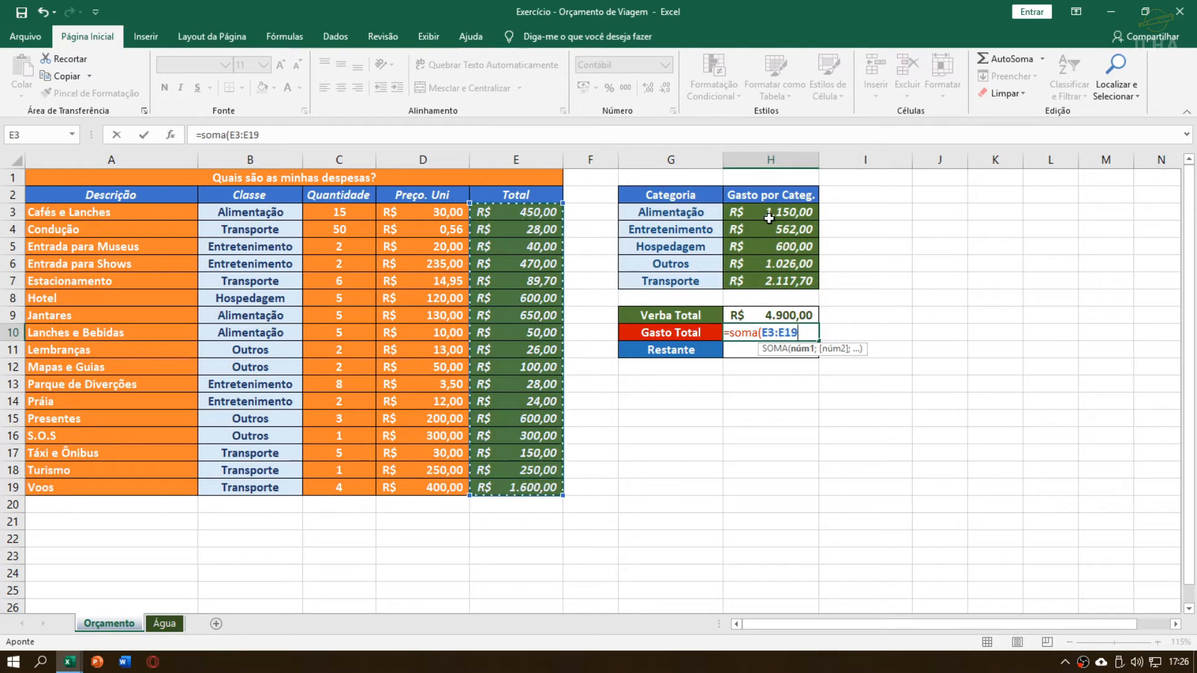
Use the category totals H3:H7 as the SOMA range in H10 and commit the Gasto Total formula
{"action": "left_click_drag", "start_coordinate": [769, 218], "coordinate": [766, 280]}
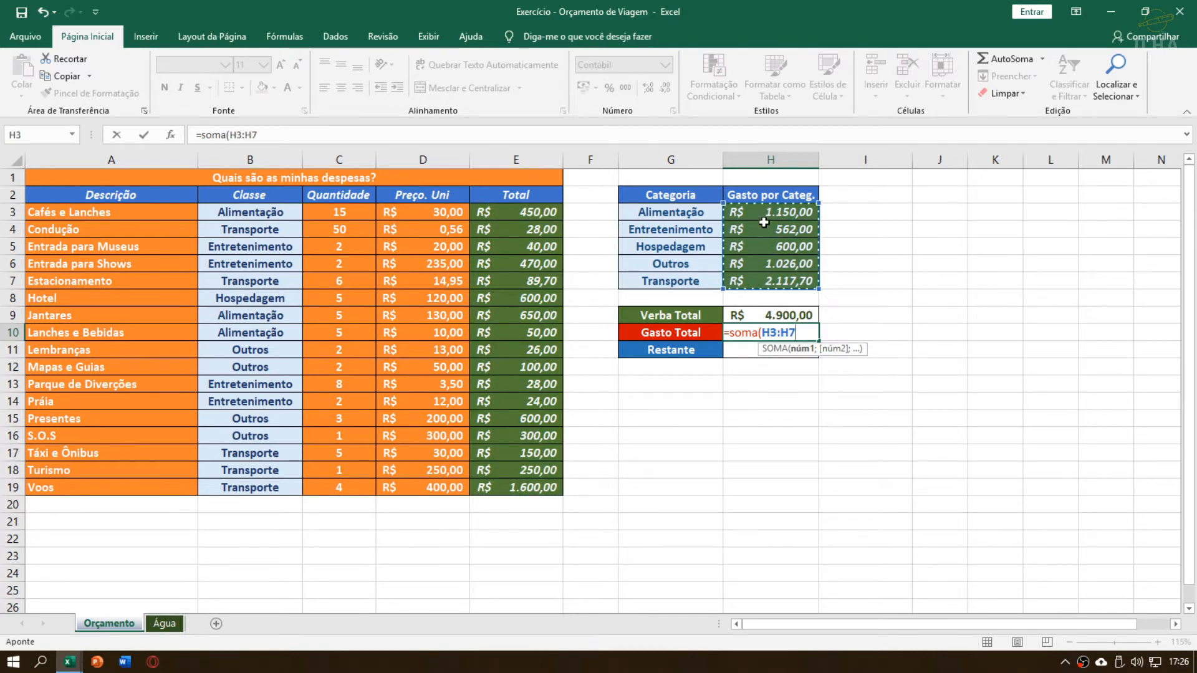
{"action": "key", "text": "Return"}
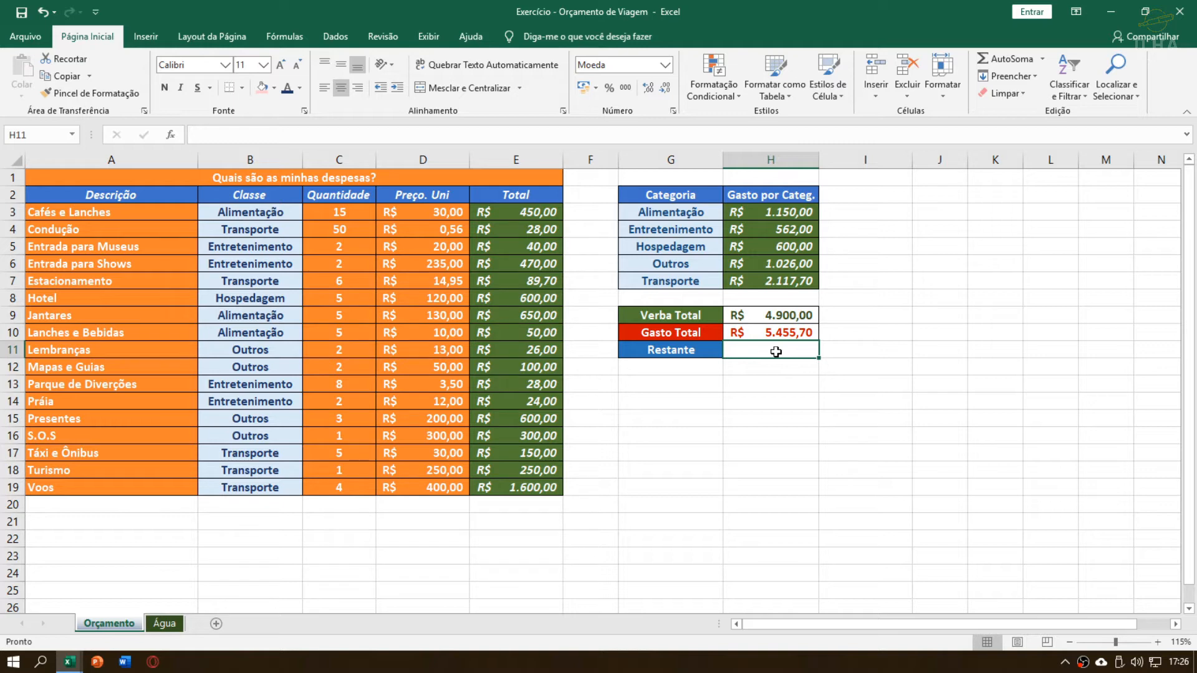
Calculate the Restante in H11 by subtracting the Gasto Total from the Verba Total with =H9-H10
{"action": "left_click", "coordinate": [788, 315]}
{"action": "left_click", "coordinate": [794, 353]}
{"action": "type", "text": "="}
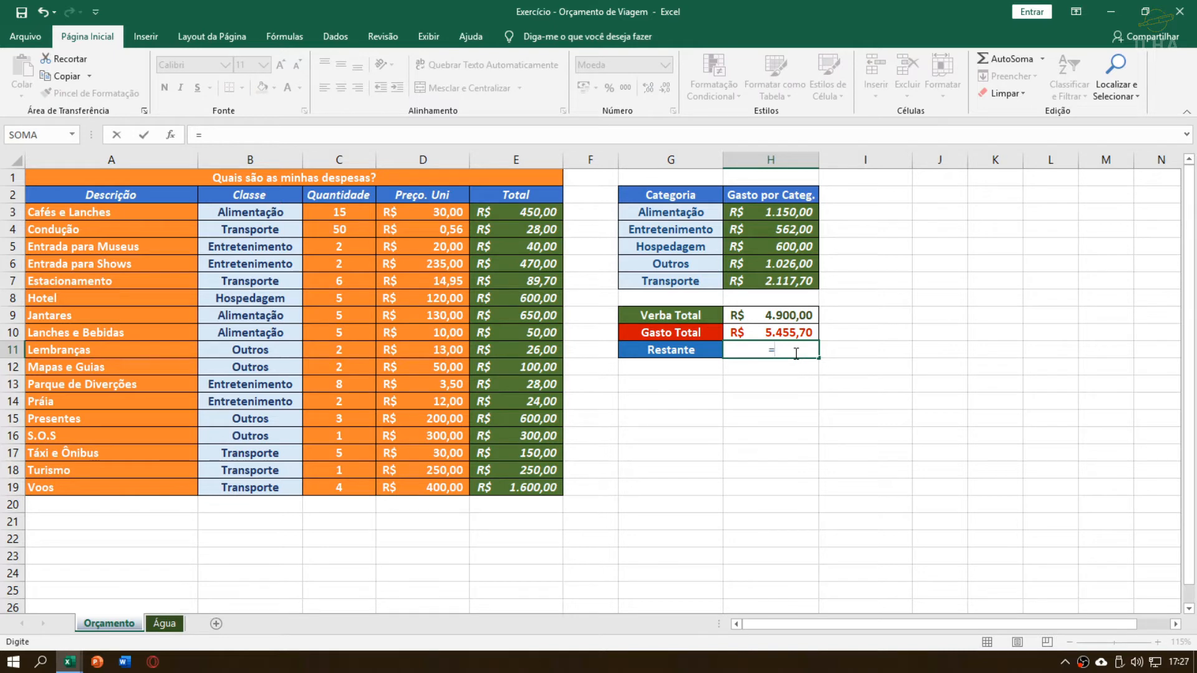
{"action": "left_click", "coordinate": [802, 317]}
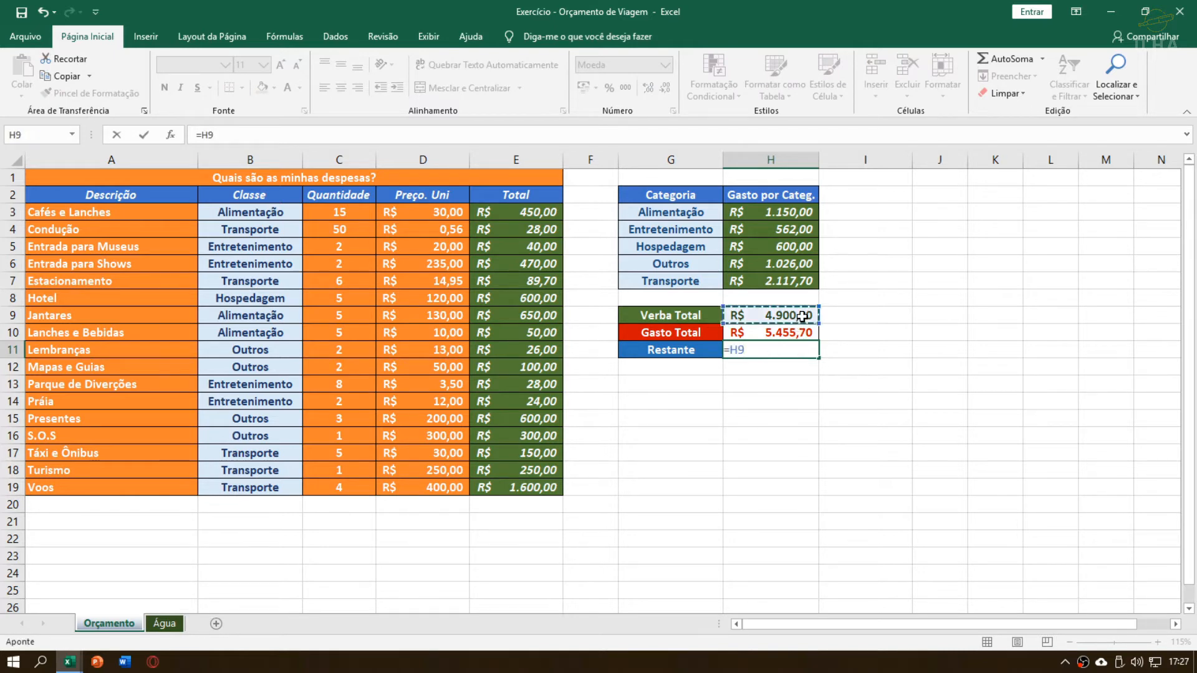
{"action": "type", "text": "-"}
{"action": "left_click", "coordinate": [806, 330]}
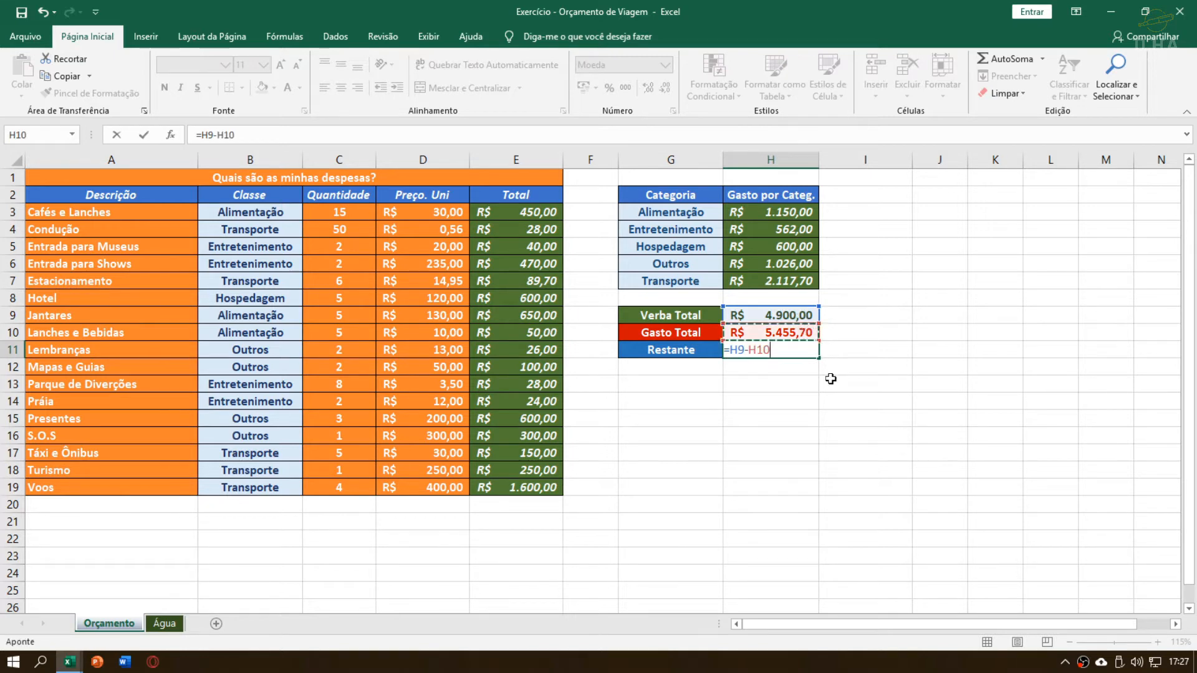
{"action": "key", "text": "Return"}
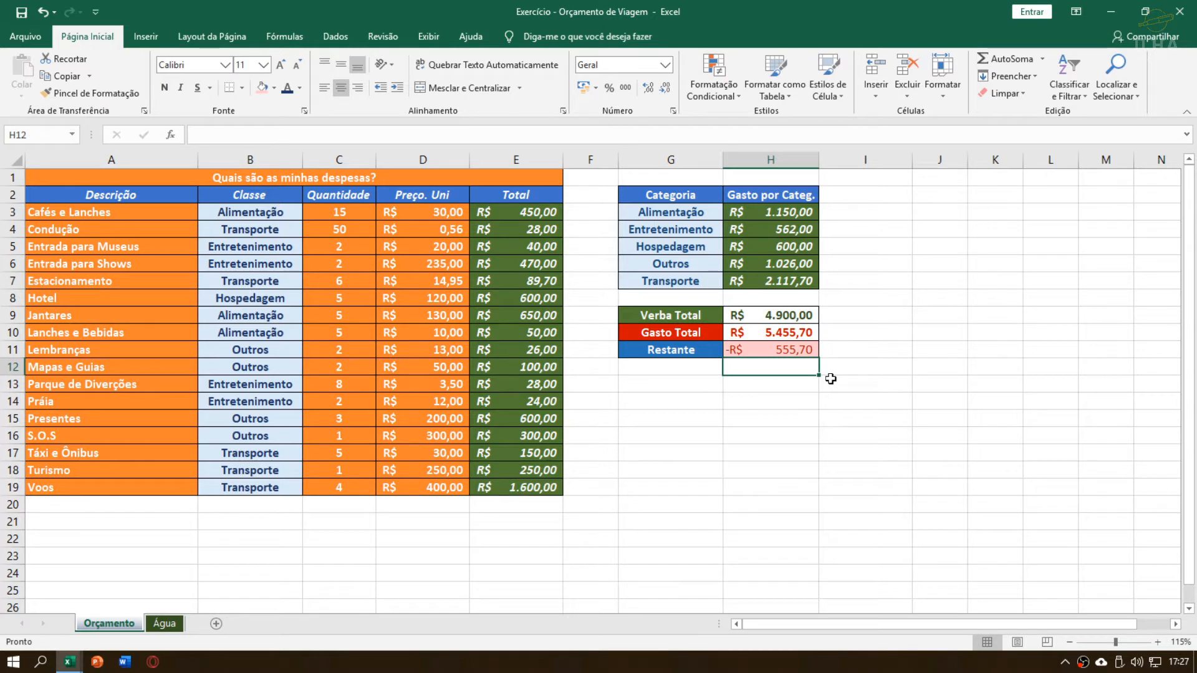
Examine the Restante formula in H11, the expense quantities, unit prices and totals, and the Verba Total in H9
{"action": "left_click", "coordinate": [805, 353]}
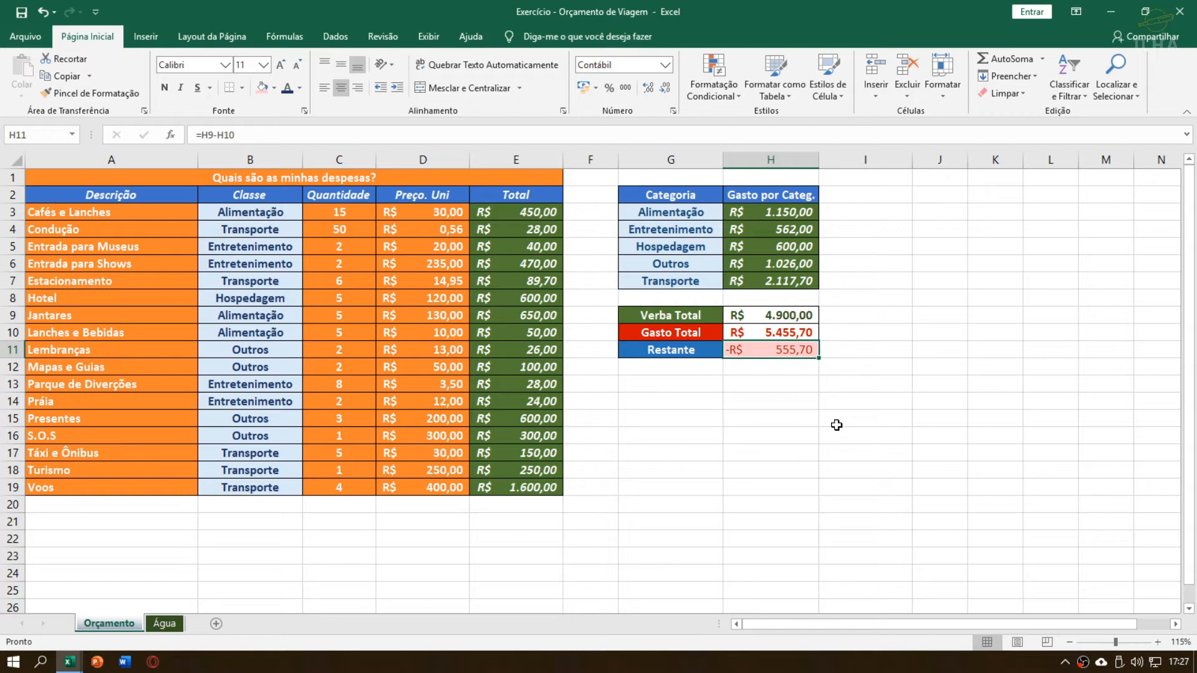
{"action": "left_click", "coordinate": [541, 466]}
{"action": "left_click", "coordinate": [443, 472]}
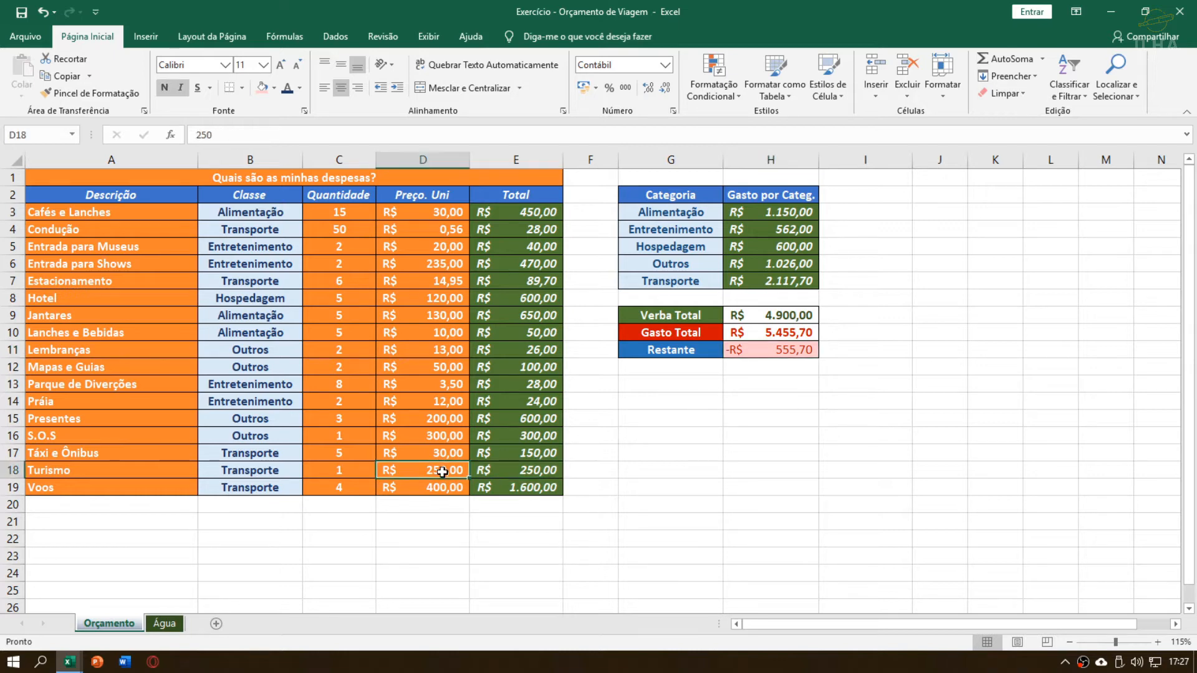
{"action": "left_click", "coordinate": [499, 419]}
{"action": "left_click", "coordinate": [421, 387]}
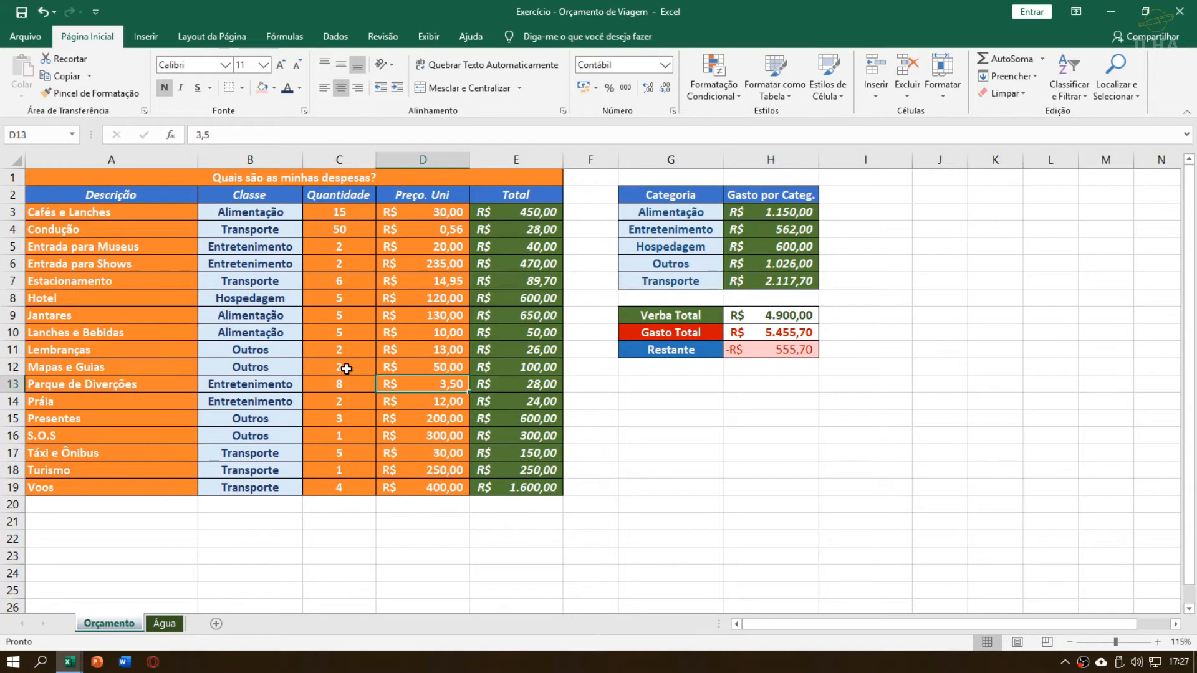
{"action": "left_click", "coordinate": [348, 344]}
{"action": "left_click", "coordinate": [351, 275]}
{"action": "left_click", "coordinate": [348, 229]}
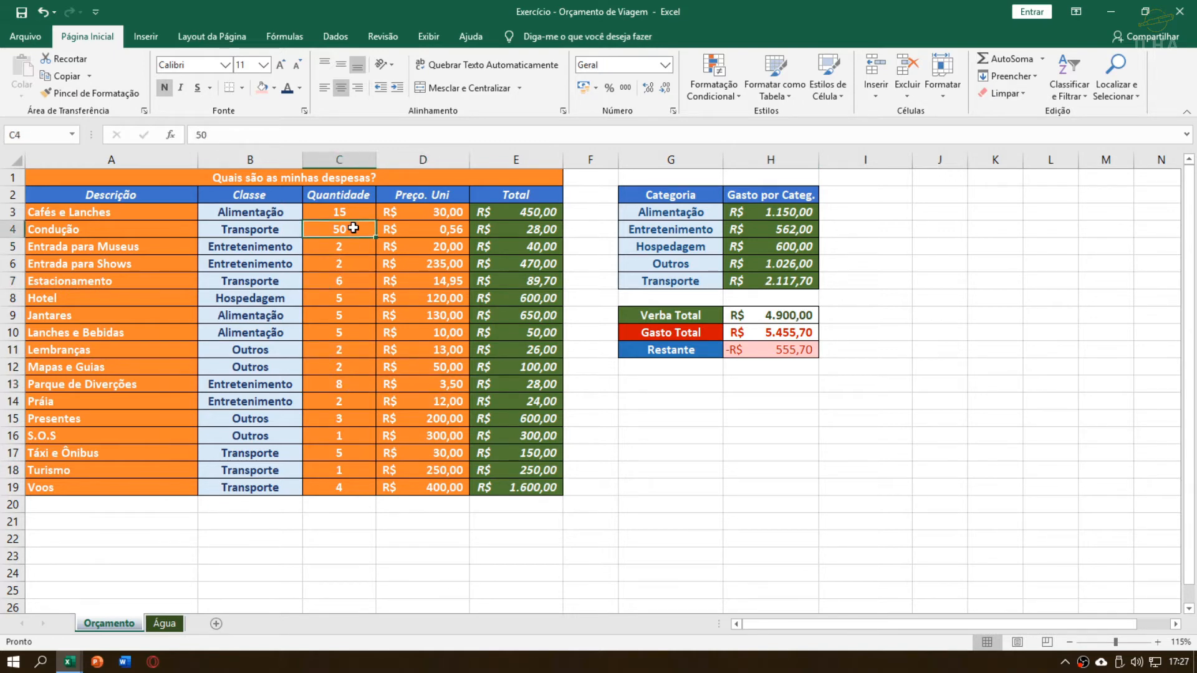
{"action": "left_click", "coordinate": [434, 265]}
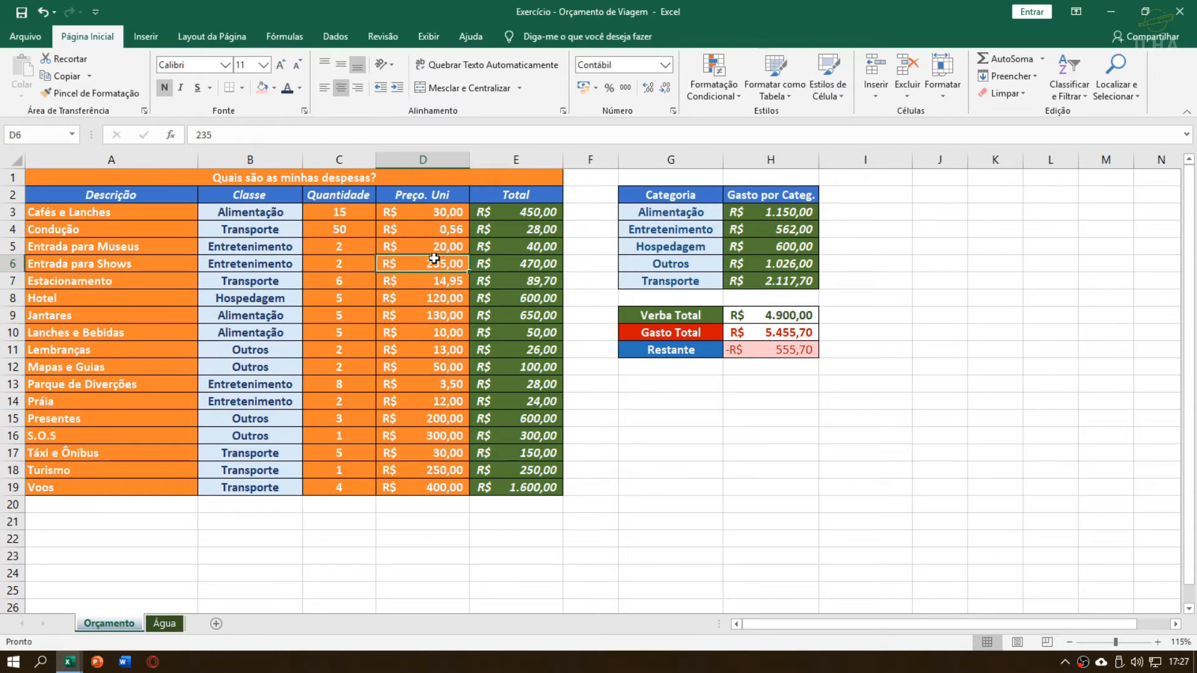
{"action": "left_click", "coordinate": [766, 301]}
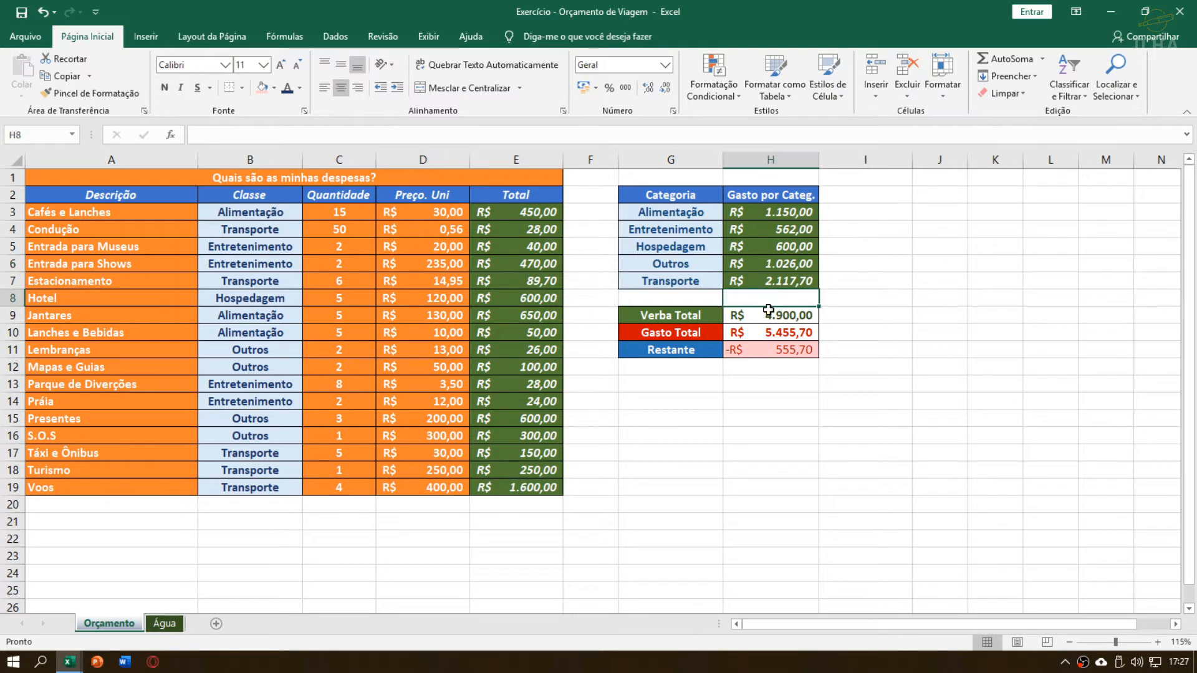
{"action": "left_click", "coordinate": [769, 313]}
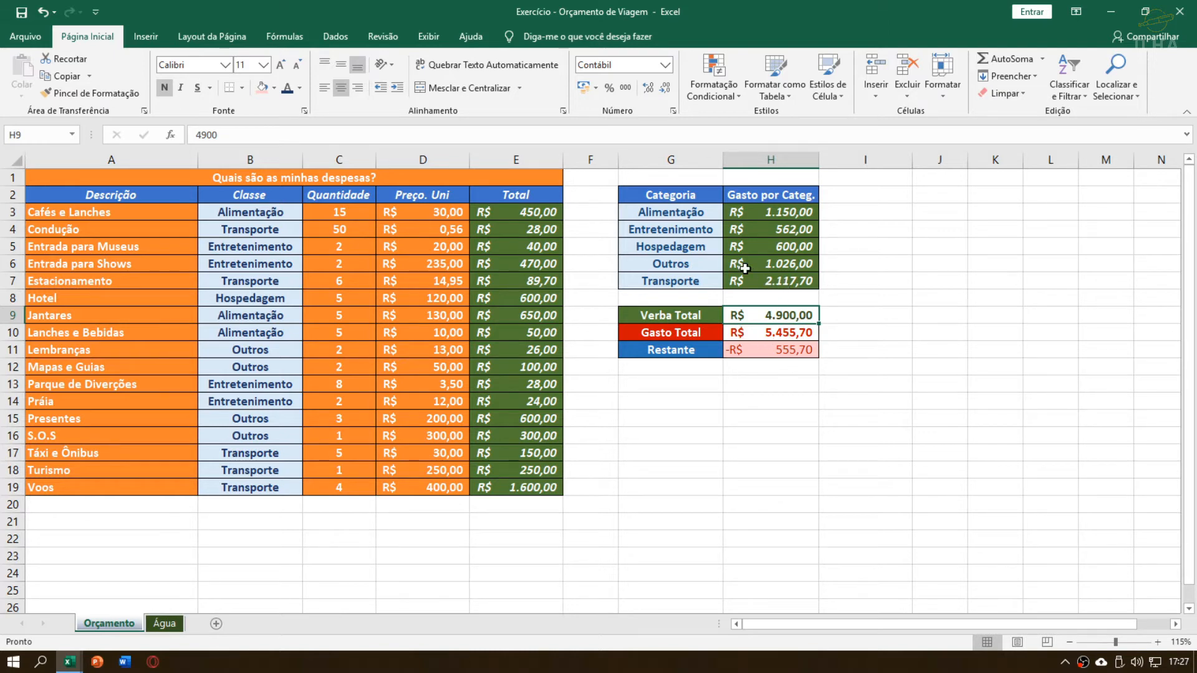
{"action": "left_click", "coordinate": [925, 309]}
{"action": "left_click", "coordinate": [824, 210]}
{"action": "left_click", "coordinate": [846, 196]}
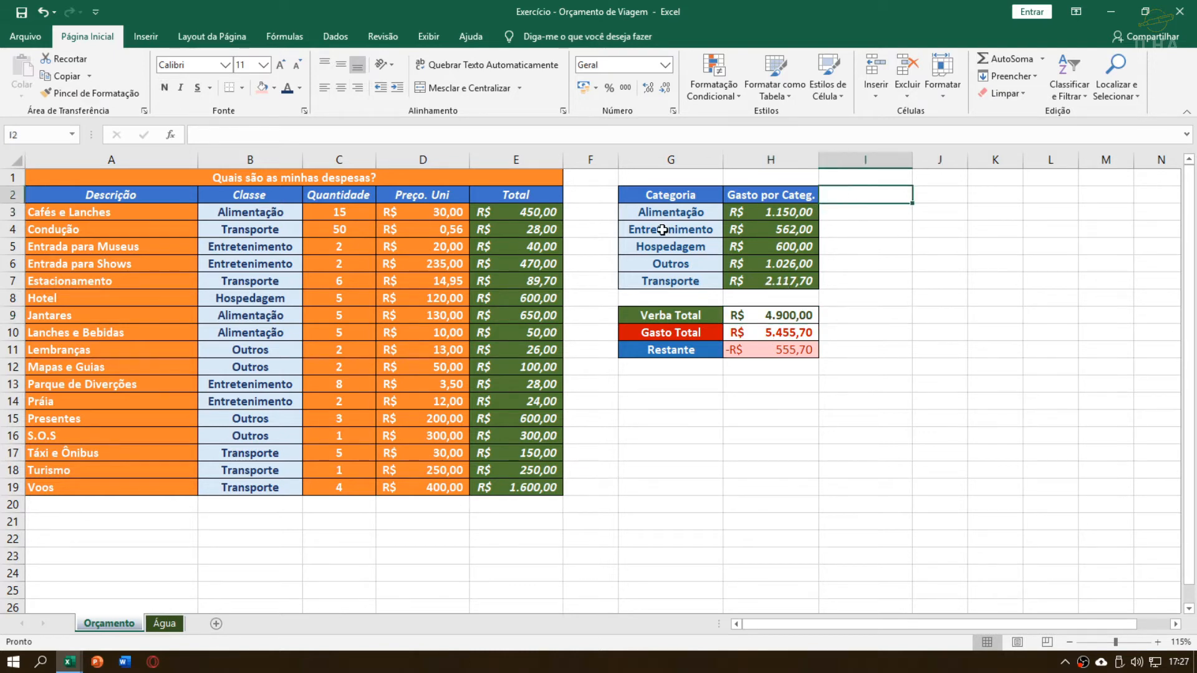
{"action": "left_click_drag", "start_coordinate": [647, 216], "coordinate": [794, 282]}
{"action": "left_click_drag", "start_coordinate": [690, 197], "coordinate": [767, 283]}
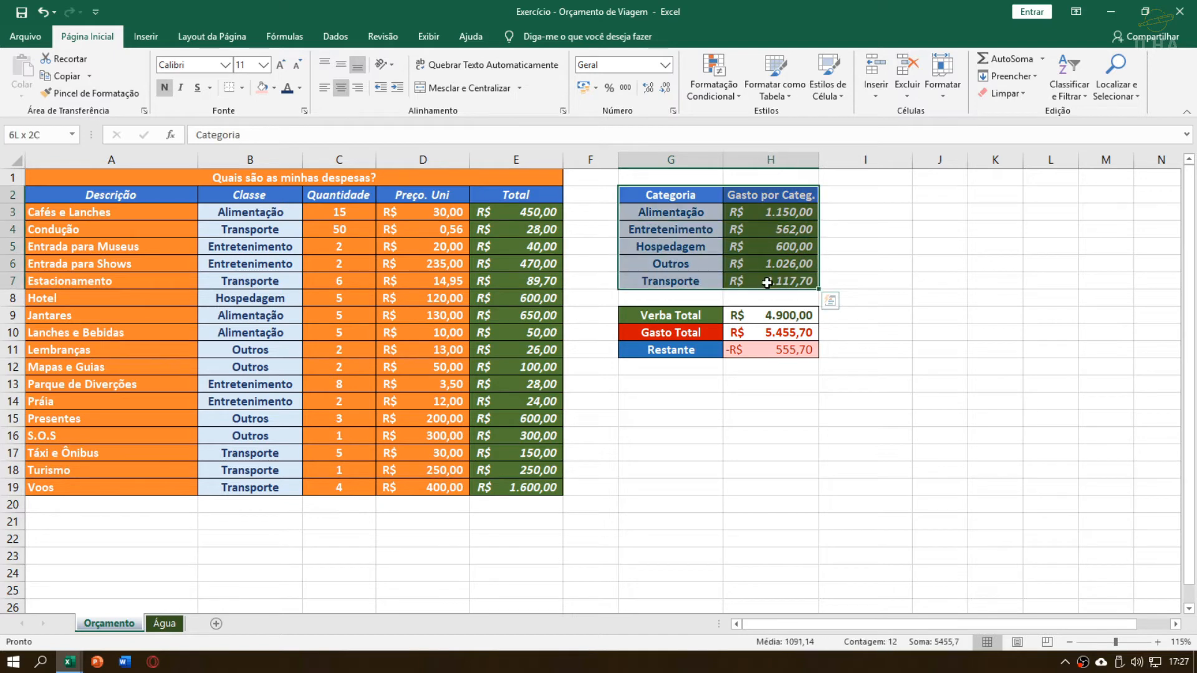
{"action": "left_click", "coordinate": [781, 249]}
{"action": "left_click", "coordinate": [736, 230]}
{"action": "left_click_drag", "start_coordinate": [692, 212], "coordinate": [786, 284]}
{"action": "left_click", "coordinate": [697, 261]}
{"action": "left_click", "coordinate": [691, 225]}
{"action": "left_click", "coordinate": [698, 248]}
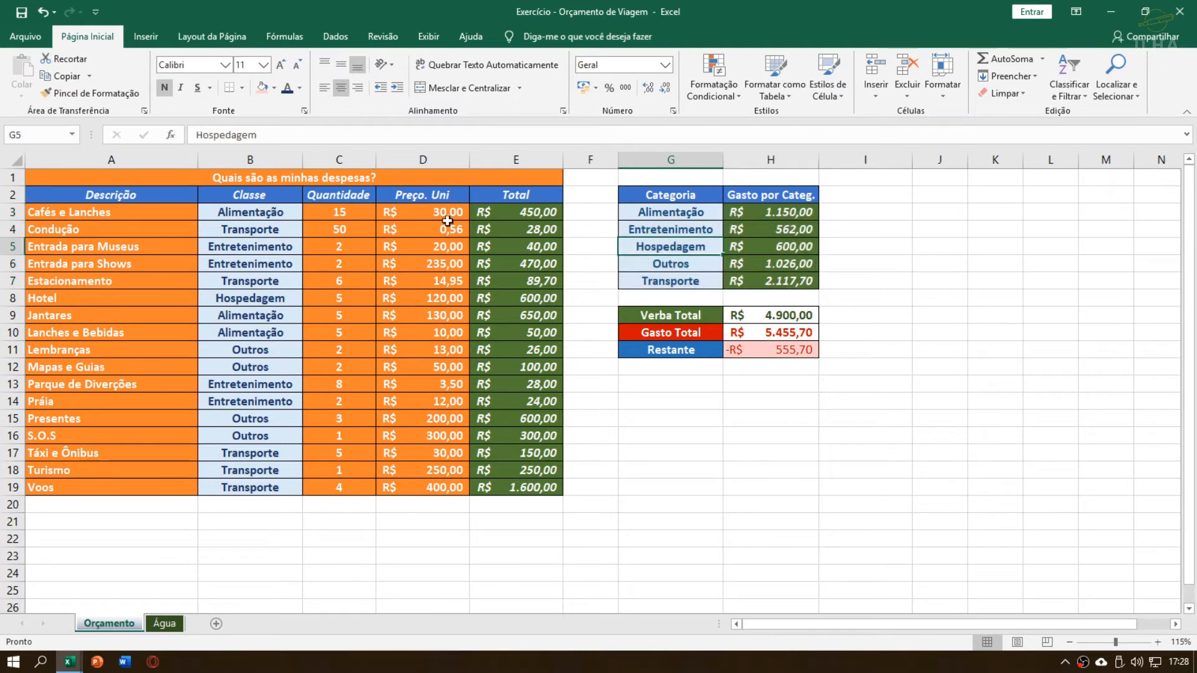
{"action": "left_click_drag", "start_coordinate": [444, 262], "coordinate": [503, 350]}
{"action": "left_click", "coordinate": [681, 229]}
{"action": "left_click_drag", "start_coordinate": [687, 214], "coordinate": [769, 271]}
{"action": "left_click", "coordinate": [769, 242]}
{"action": "left_click", "coordinate": [661, 225]}
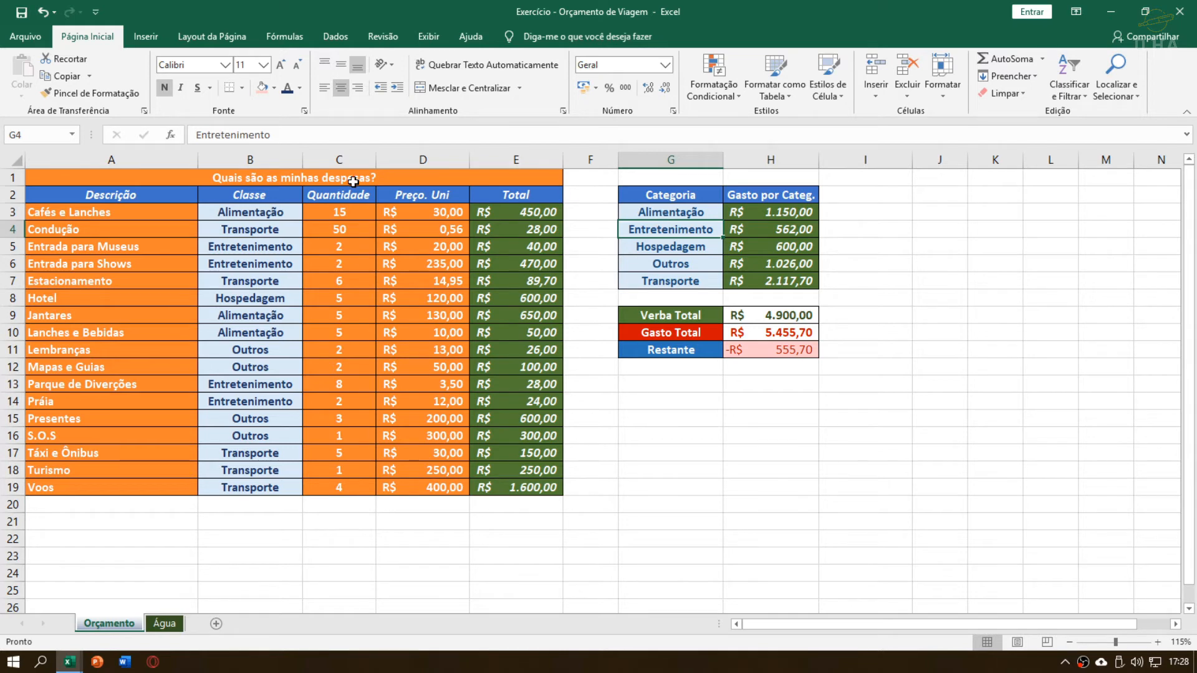
Insert a 2D pie chart from the category table G2:H7, including its header row
{"action": "left_click", "coordinate": [142, 37]}
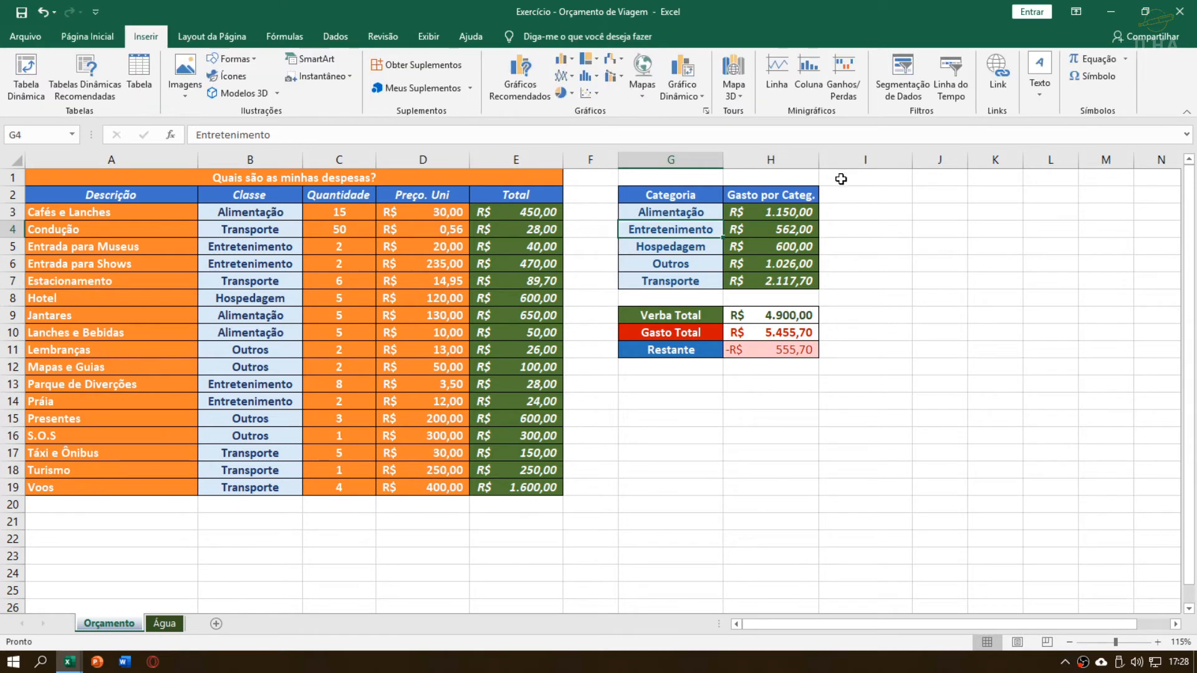
{"action": "mouse_move", "coordinate": [642, 207]}
{"action": "left_mouse_down"}
{"action": "mouse_move", "coordinate": [767, 232]}
{"action": "mouse_move", "coordinate": [773, 281]}
{"action": "left_mouse_up"}
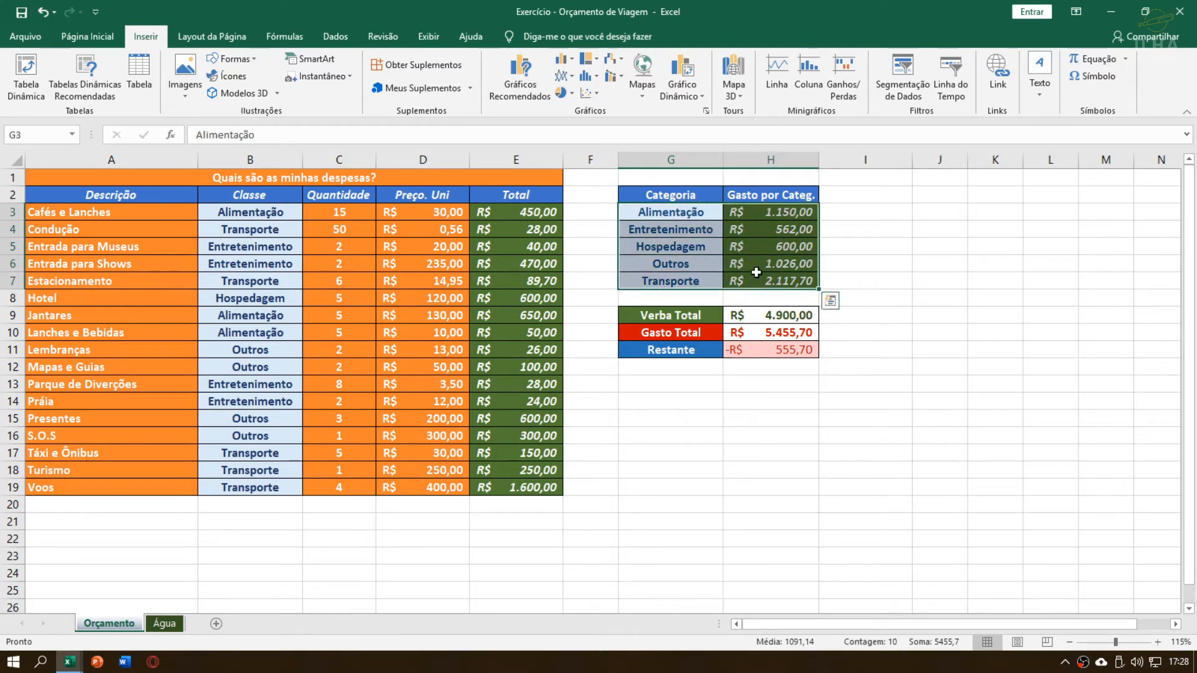
{"action": "left_click_drag", "start_coordinate": [665, 199], "coordinate": [772, 280]}
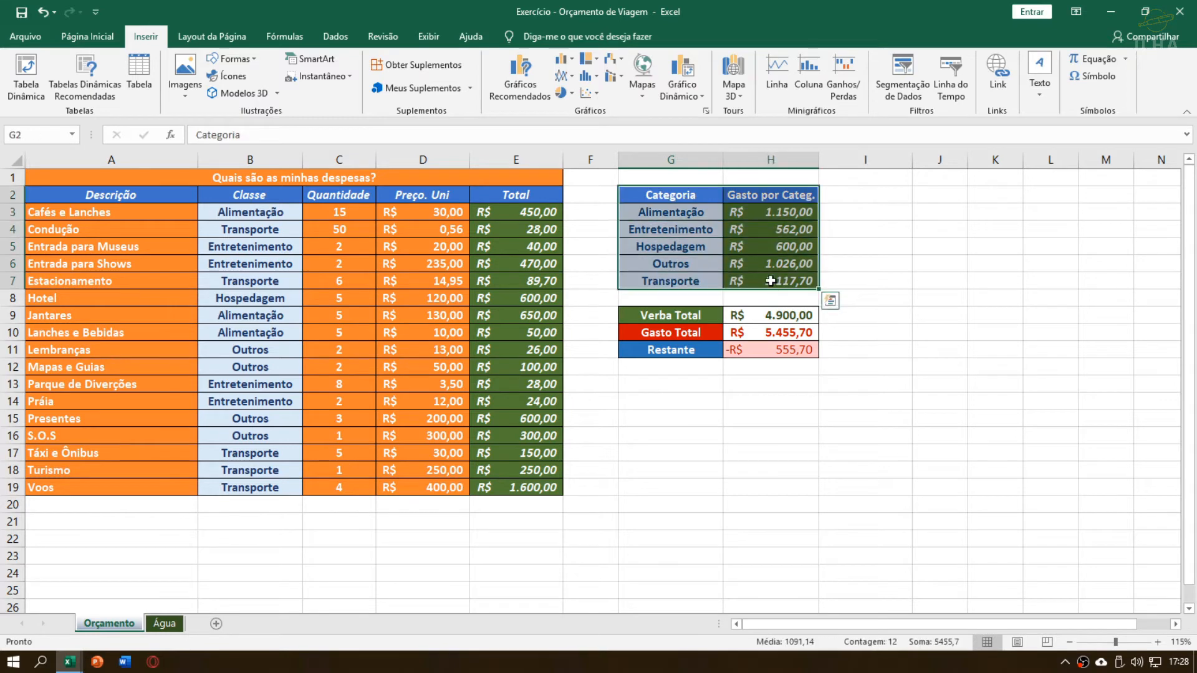
{"action": "left_click_drag", "start_coordinate": [684, 215], "coordinate": [758, 281]}
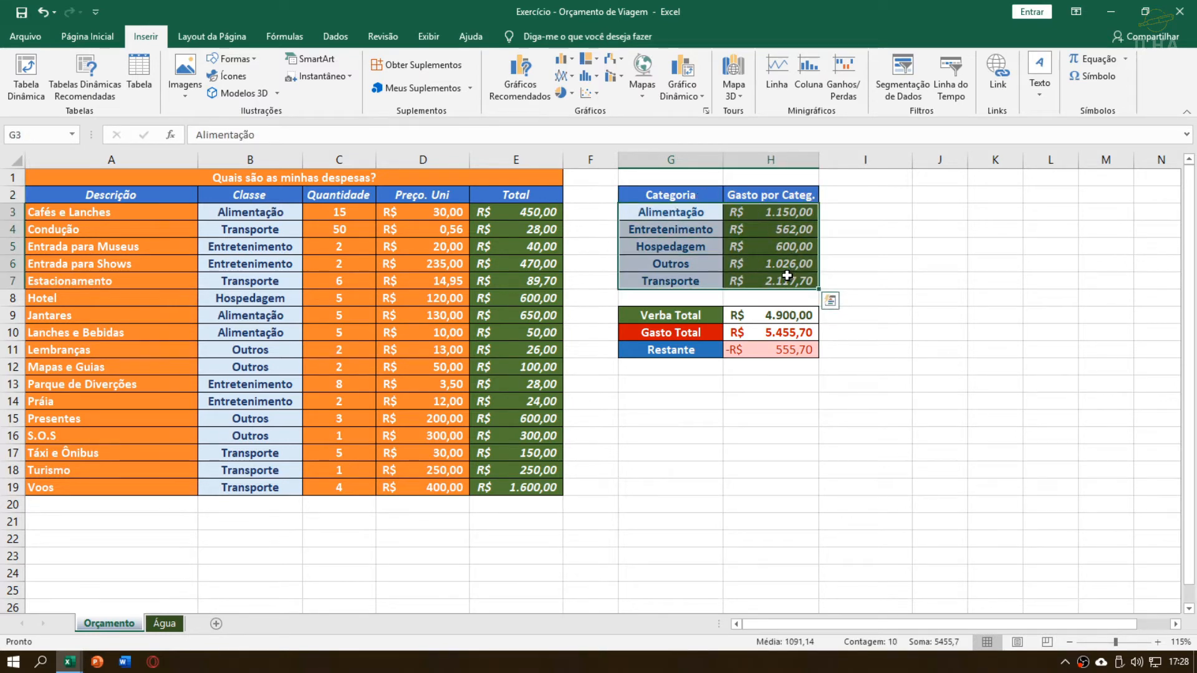
{"action": "left_click_drag", "start_coordinate": [668, 197], "coordinate": [768, 281]}
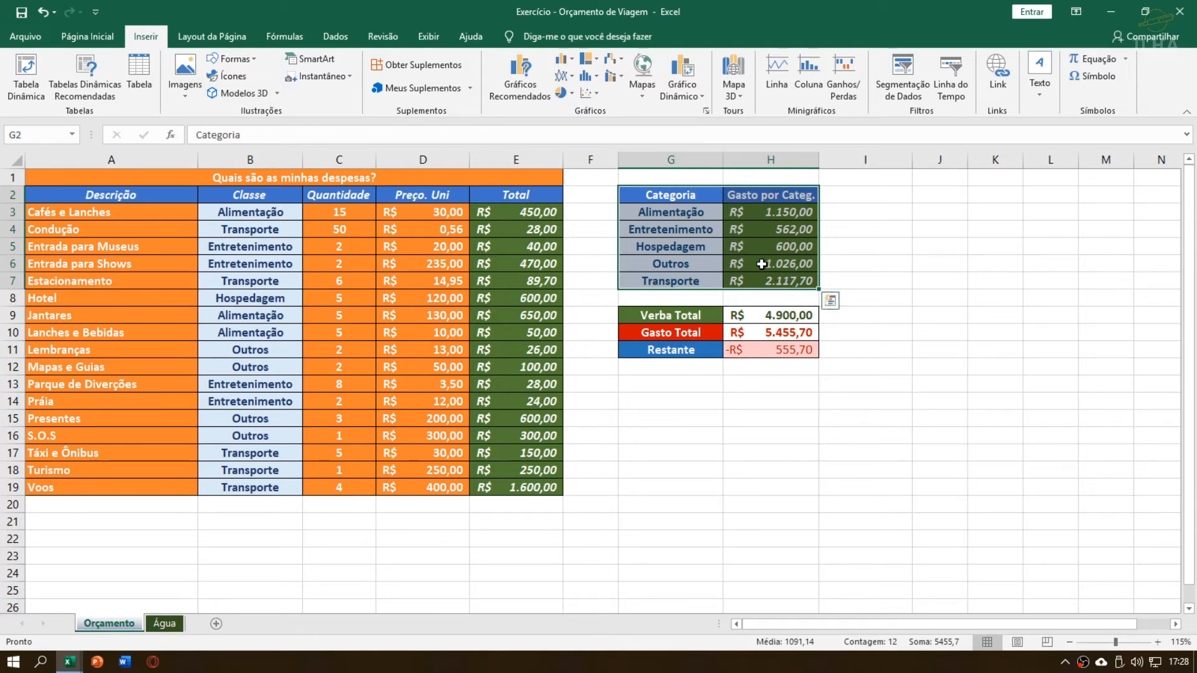
{"action": "left_click", "coordinate": [566, 93]}
{"action": "left_click", "coordinate": [561, 62]}
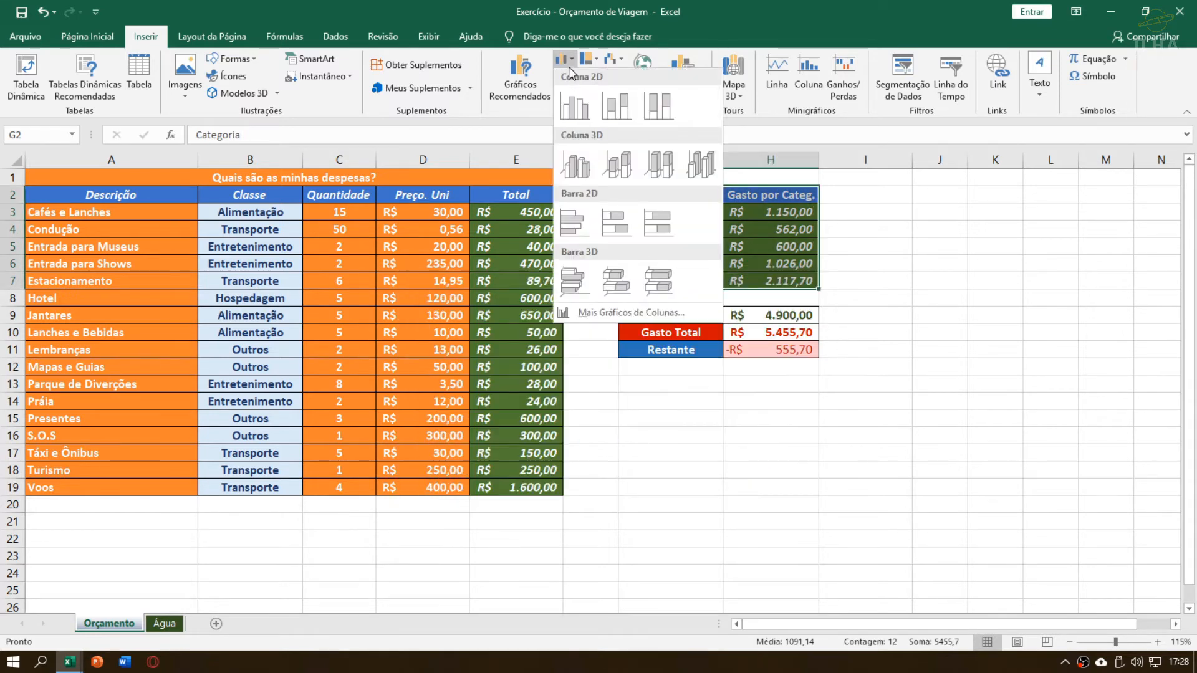
{"action": "left_click", "coordinate": [569, 66]}
{"action": "left_click", "coordinate": [571, 96]}
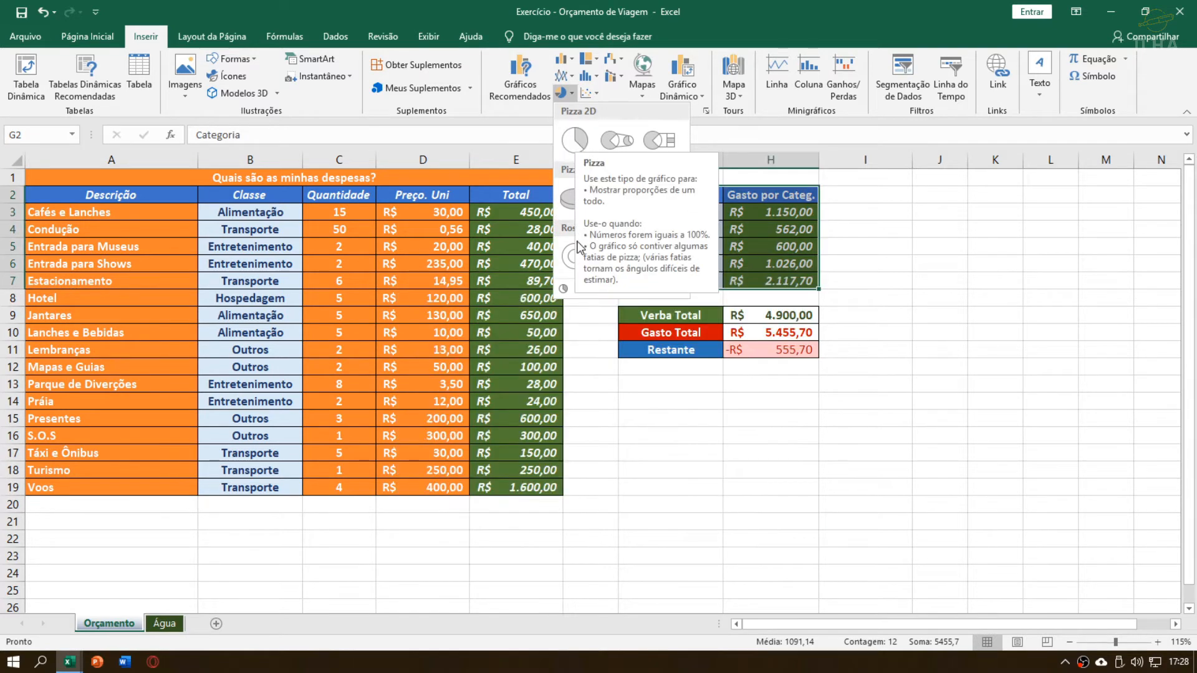
{"action": "left_click", "coordinate": [574, 141]}
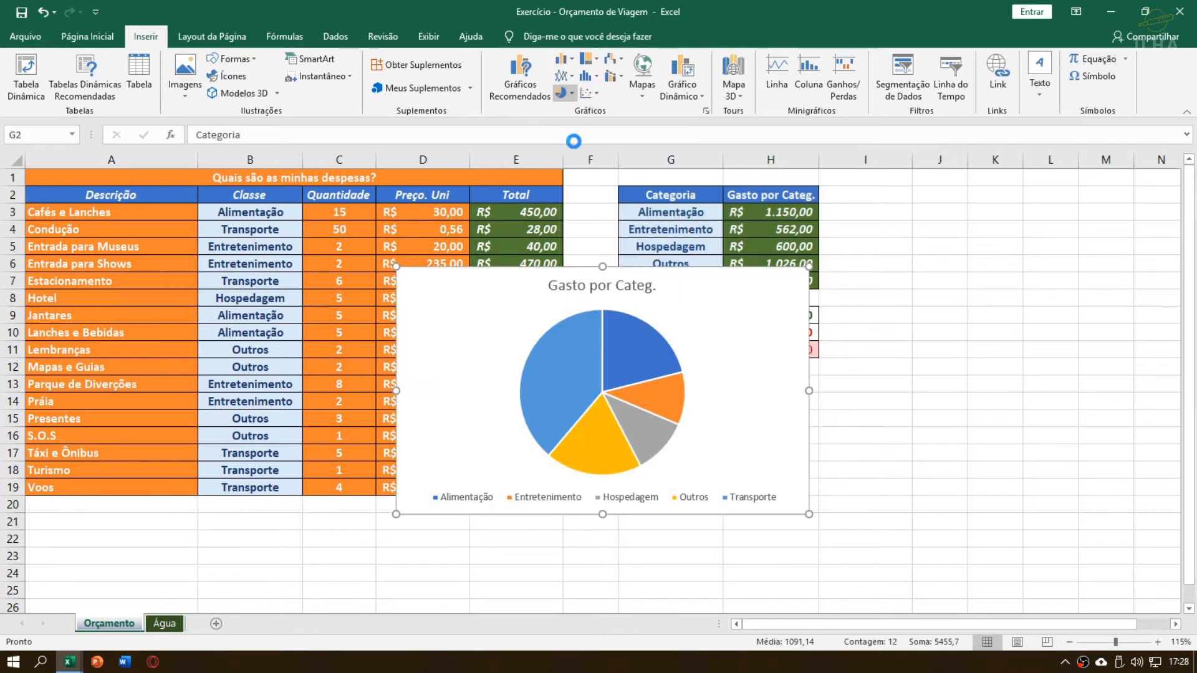
Move the pie chart beside the category table and shrink it to cover about I2 to M13
{"action": "left_click_drag", "start_coordinate": [481, 347], "coordinate": [876, 224]}
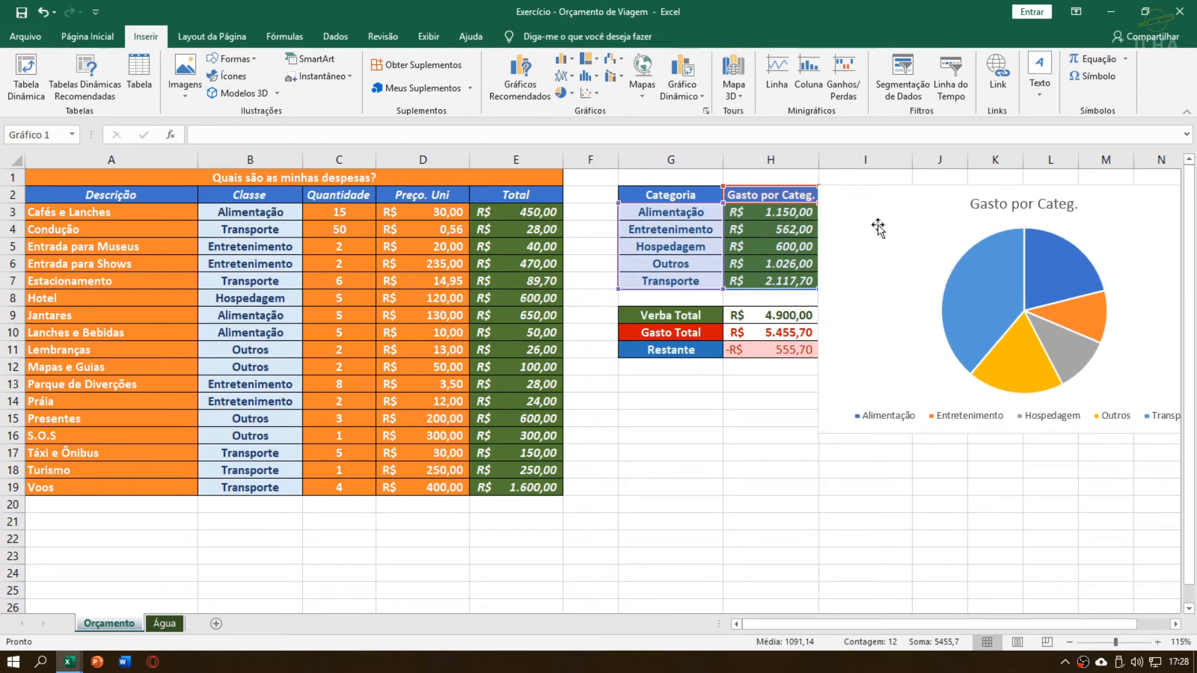
{"action": "left_click_drag", "start_coordinate": [877, 626], "coordinate": [939, 620]}
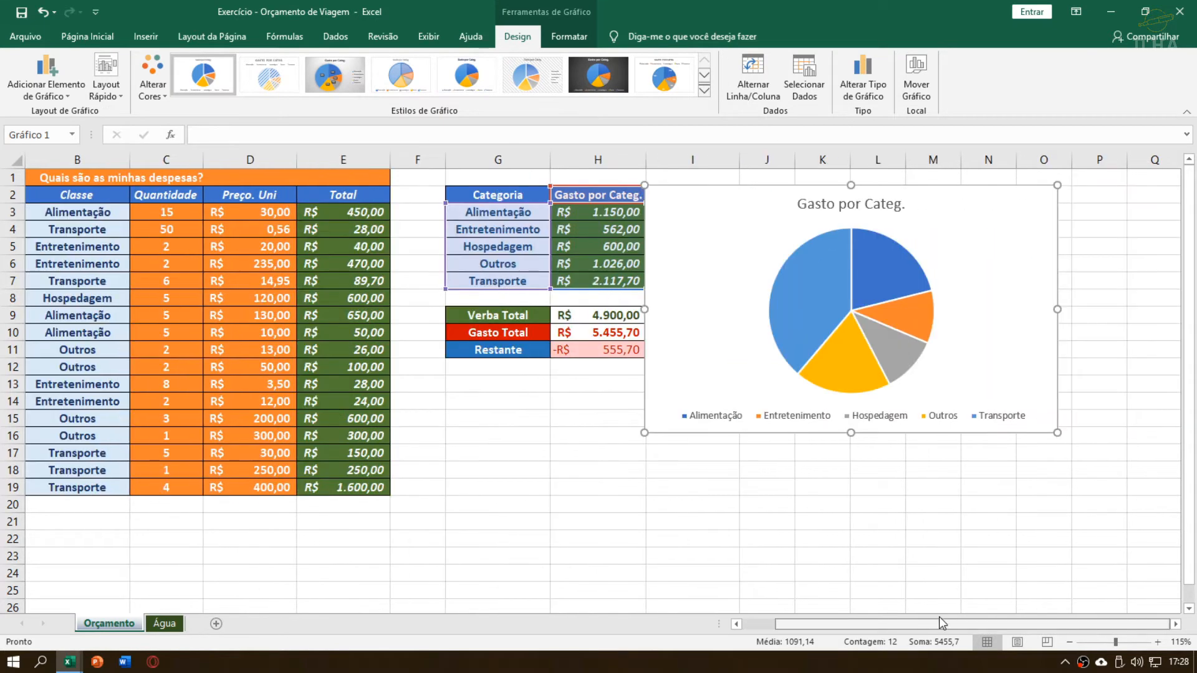
{"action": "left_click_drag", "start_coordinate": [984, 314], "coordinate": [961, 299]}
{"action": "left_click_drag", "start_coordinate": [1079, 622], "coordinate": [1053, 623]}
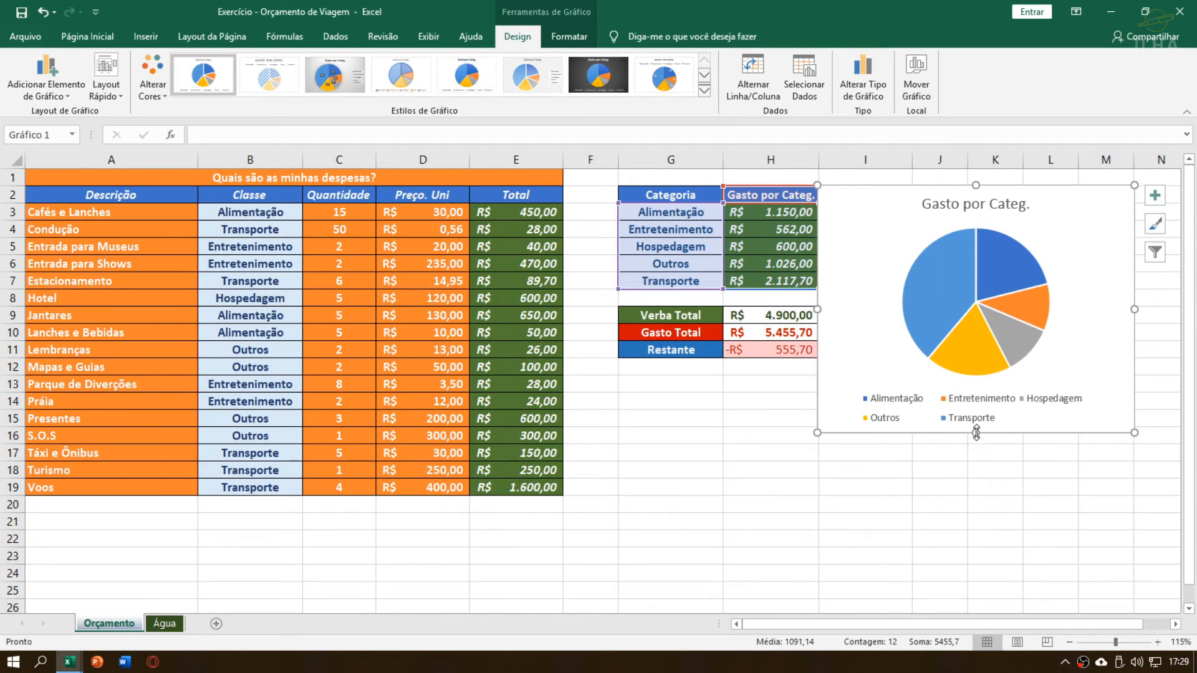
{"action": "left_click_drag", "start_coordinate": [975, 431], "coordinate": [974, 394]}
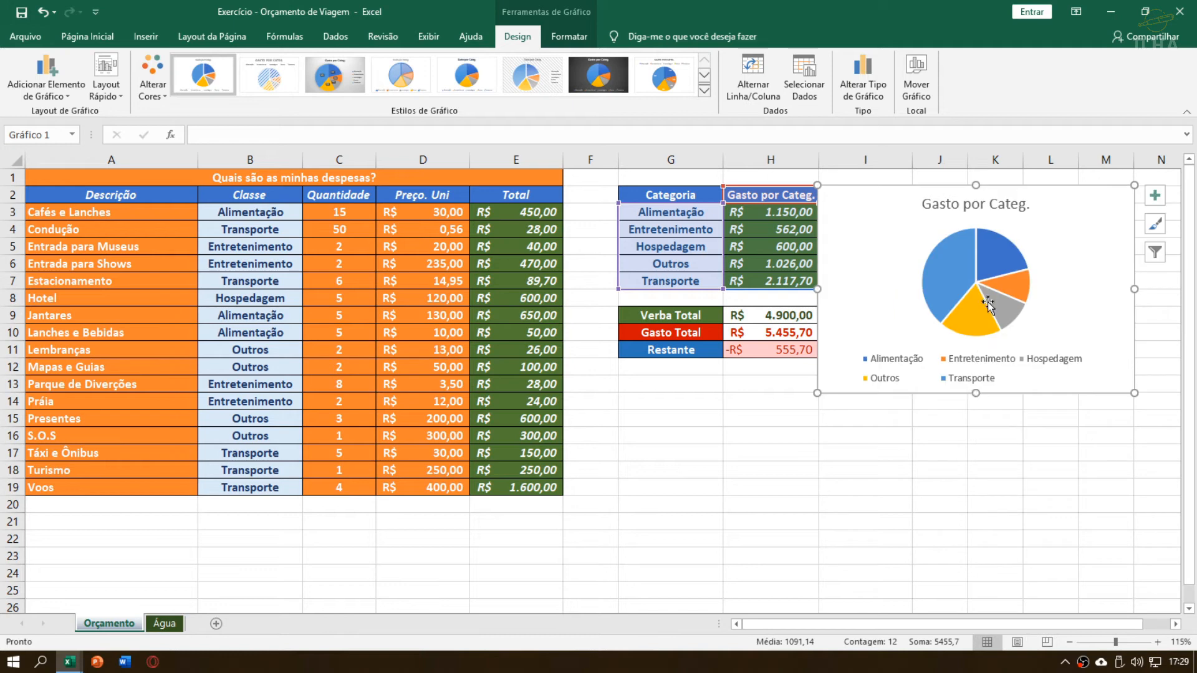
Apply the pie chart style with percentage labels, a bold title and a light grey patterned background
{"action": "left_click", "coordinate": [705, 90]}
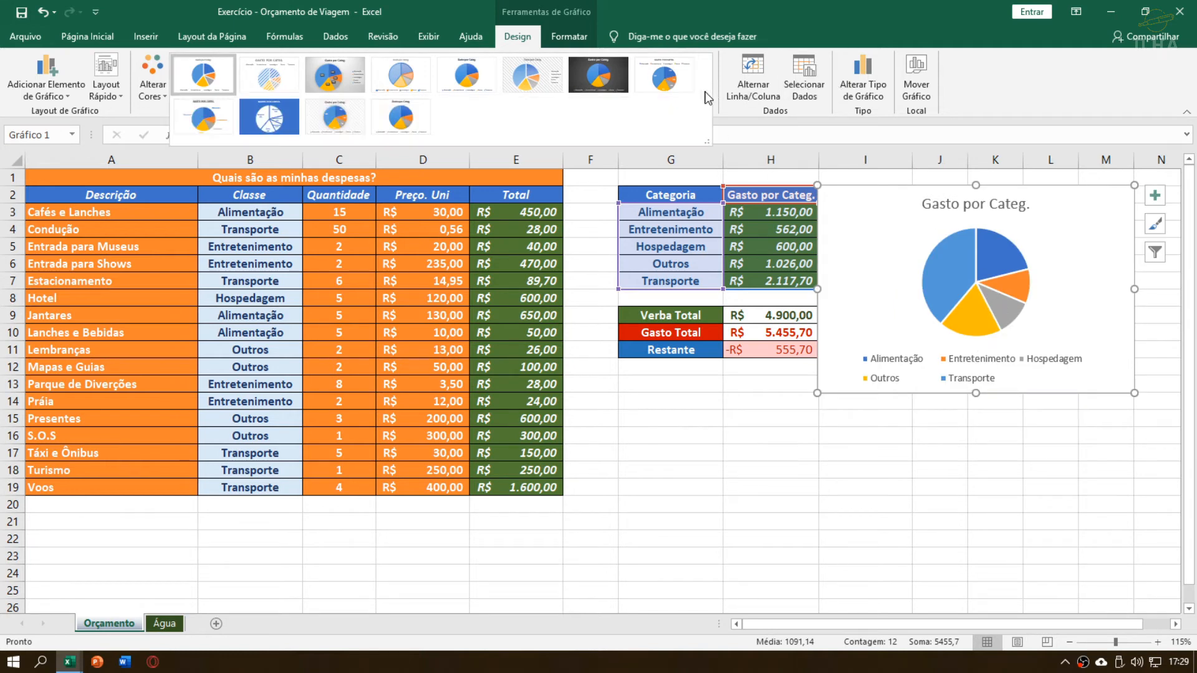
{"action": "left_click", "coordinate": [341, 118]}
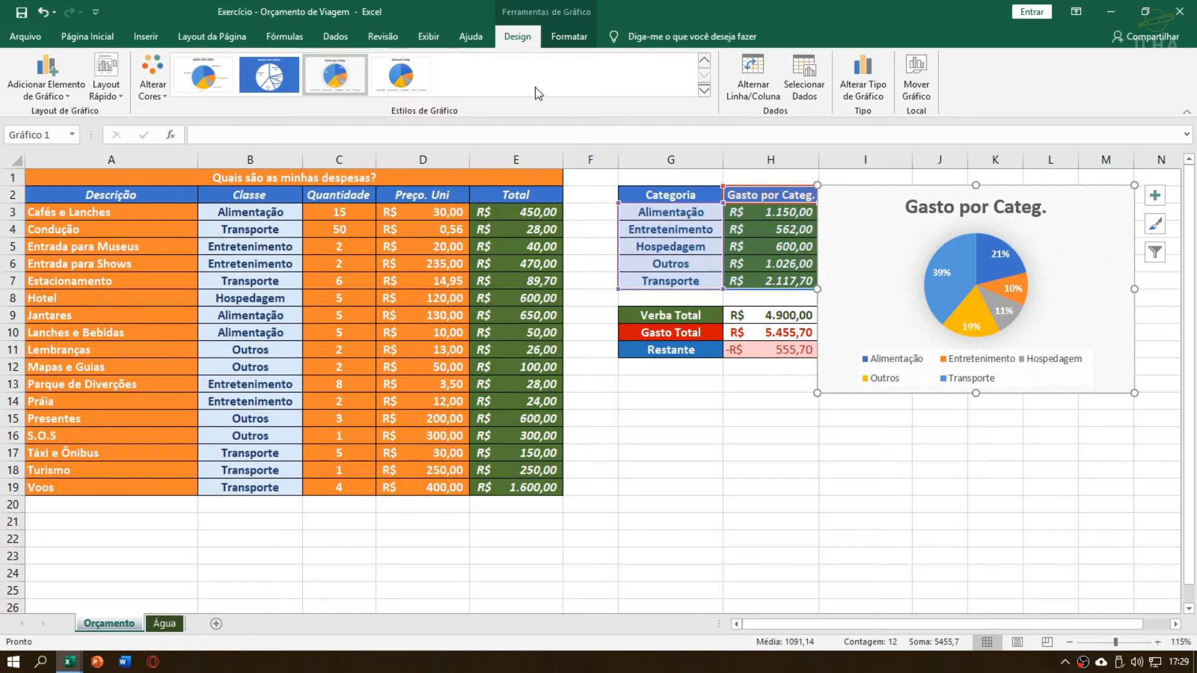
{"action": "left_click", "coordinate": [936, 447]}
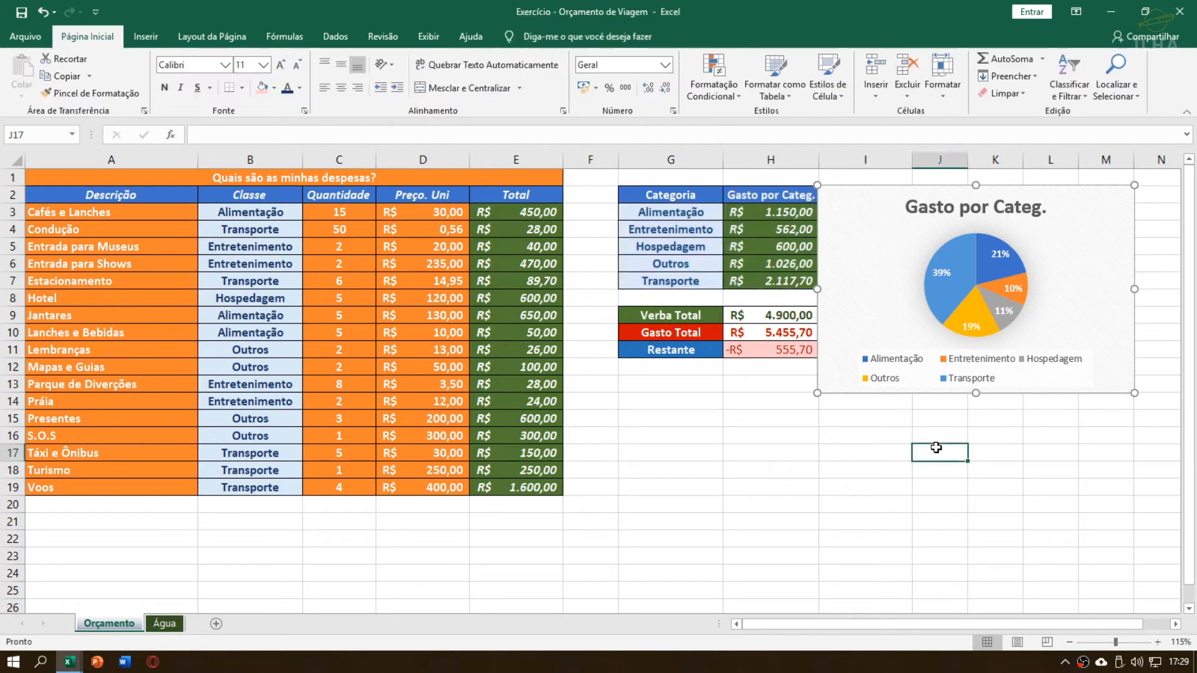
Change the pie chart's title to "Gasto por Categoria"
{"action": "left_click", "coordinate": [915, 299]}
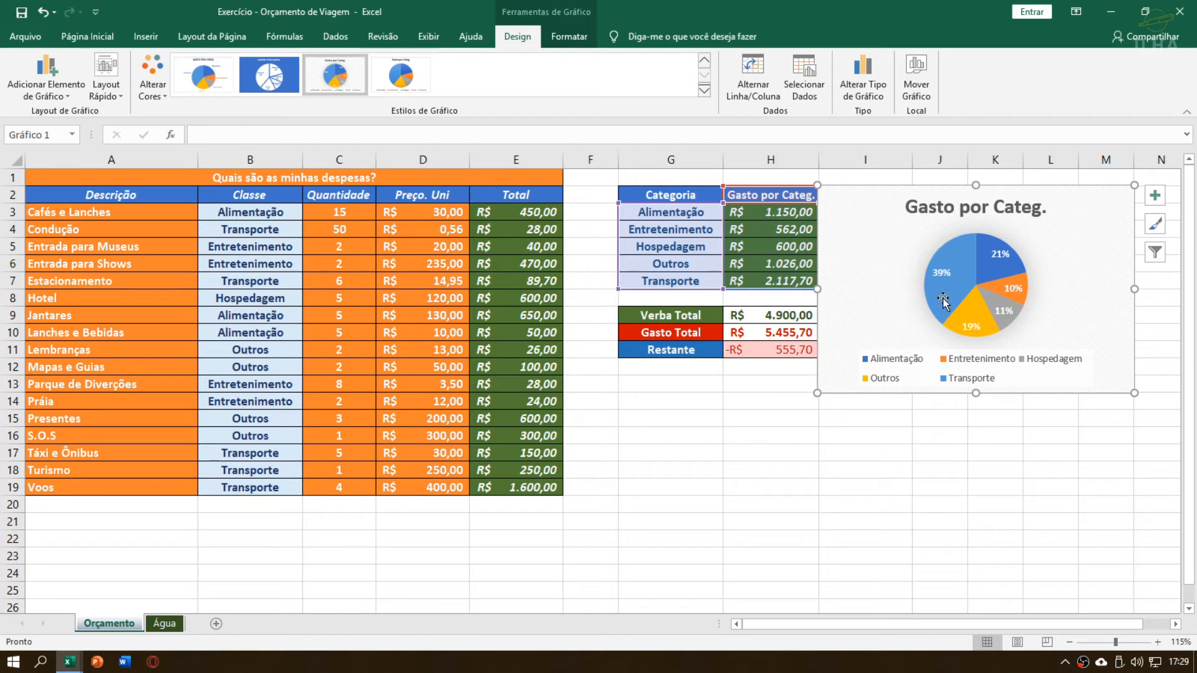
{"action": "left_click", "coordinate": [966, 208]}
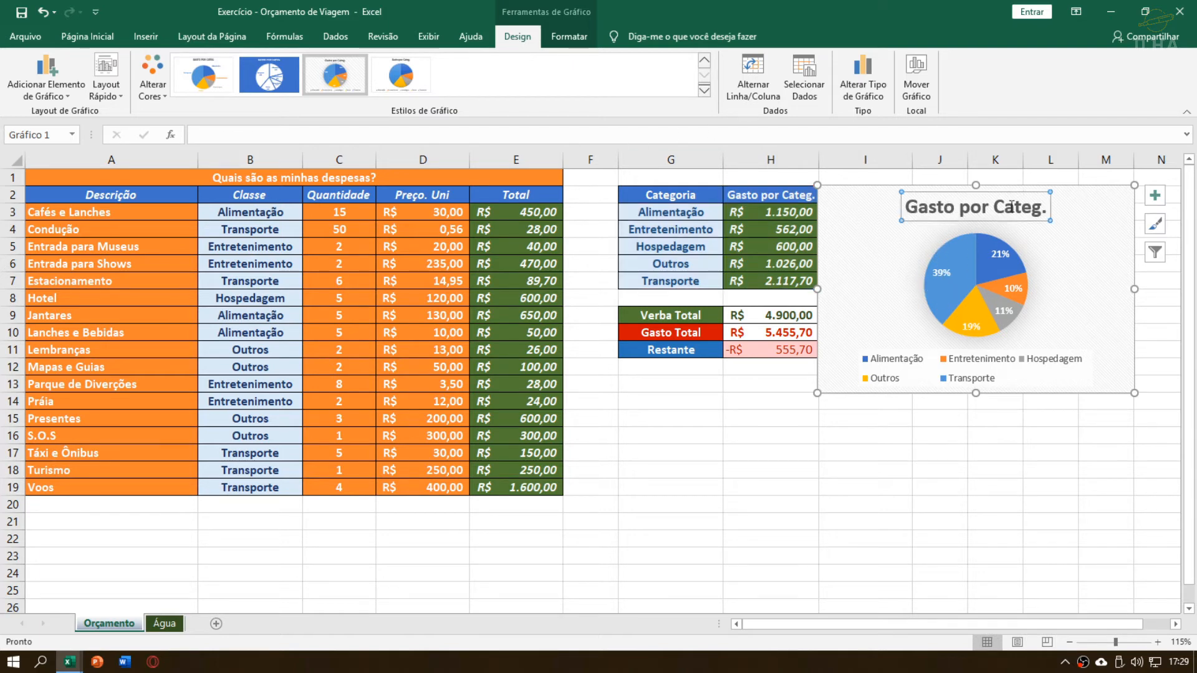
{"action": "left_click", "coordinate": [826, 178]}
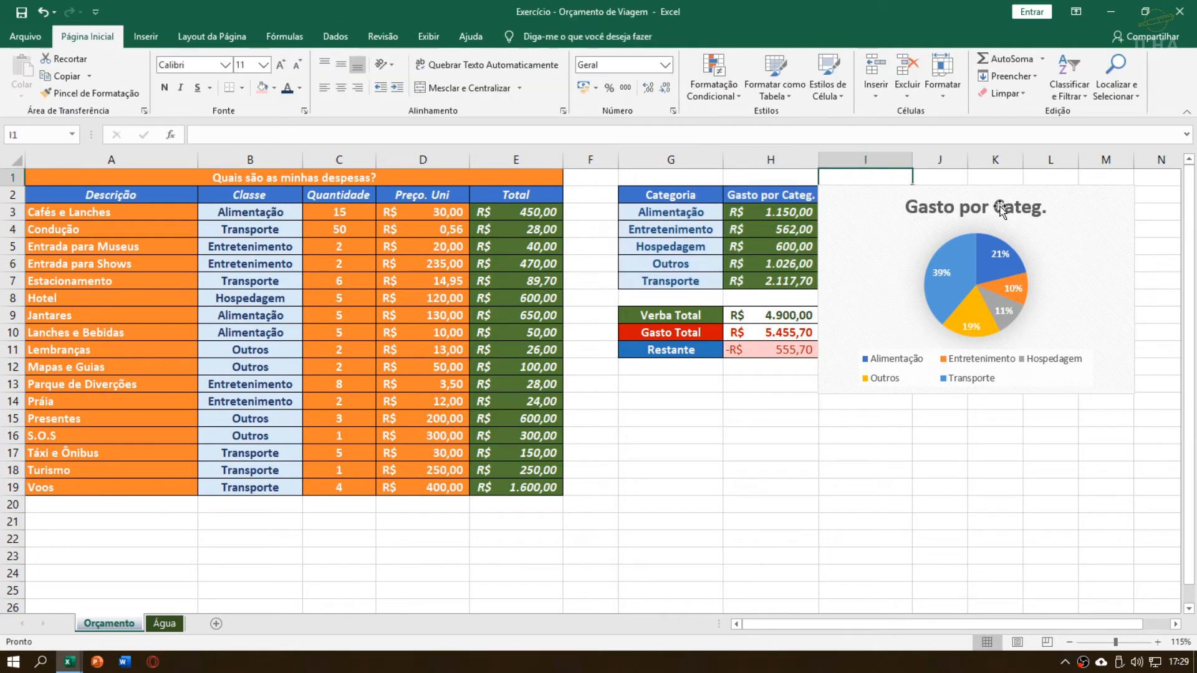
{"action": "left_click", "coordinate": [963, 211]}
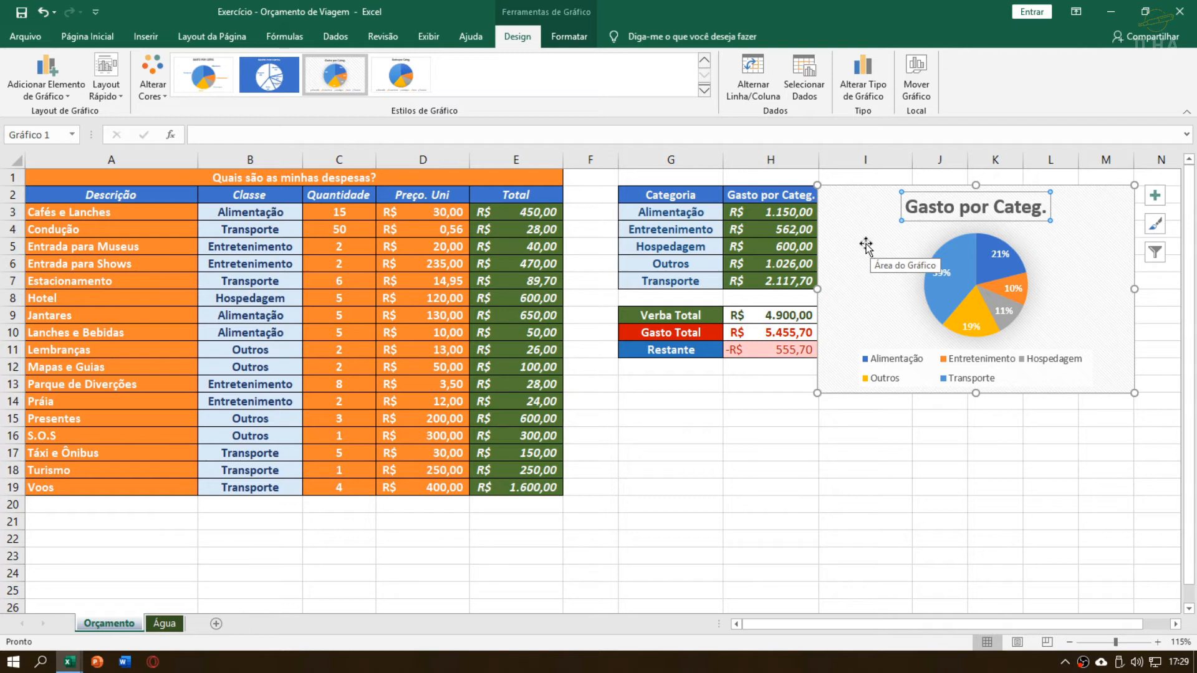
{"action": "type", "text": "Gasto po"}
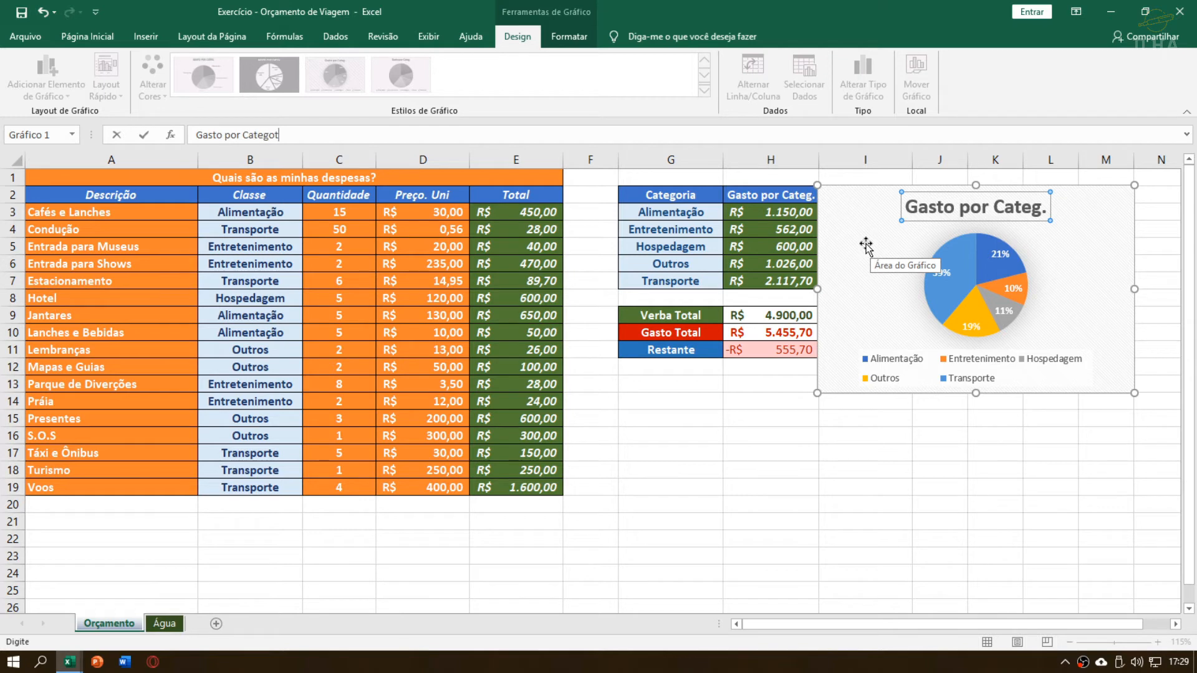
{"action": "type", "text": "r Categoria"}
{"action": "key", "text": "Return"}
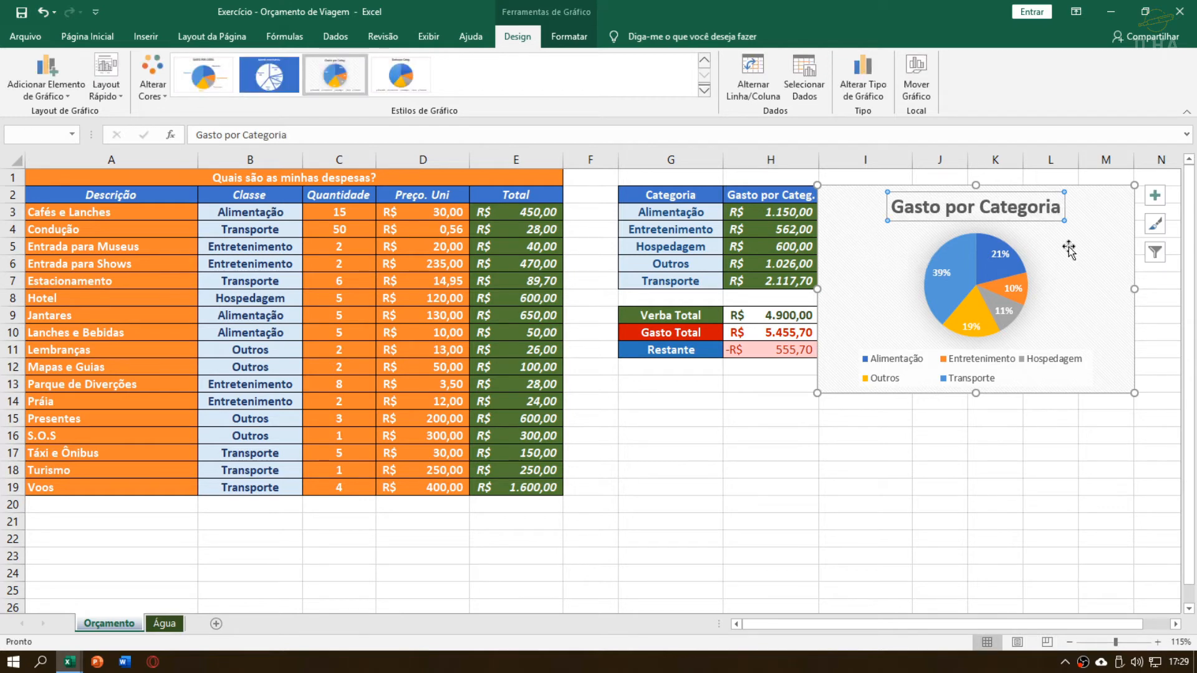
Nudge the pie chart slightly away from the edge of the category table
{"action": "left_click", "coordinate": [1002, 419]}
{"action": "left_click", "coordinate": [757, 401]}
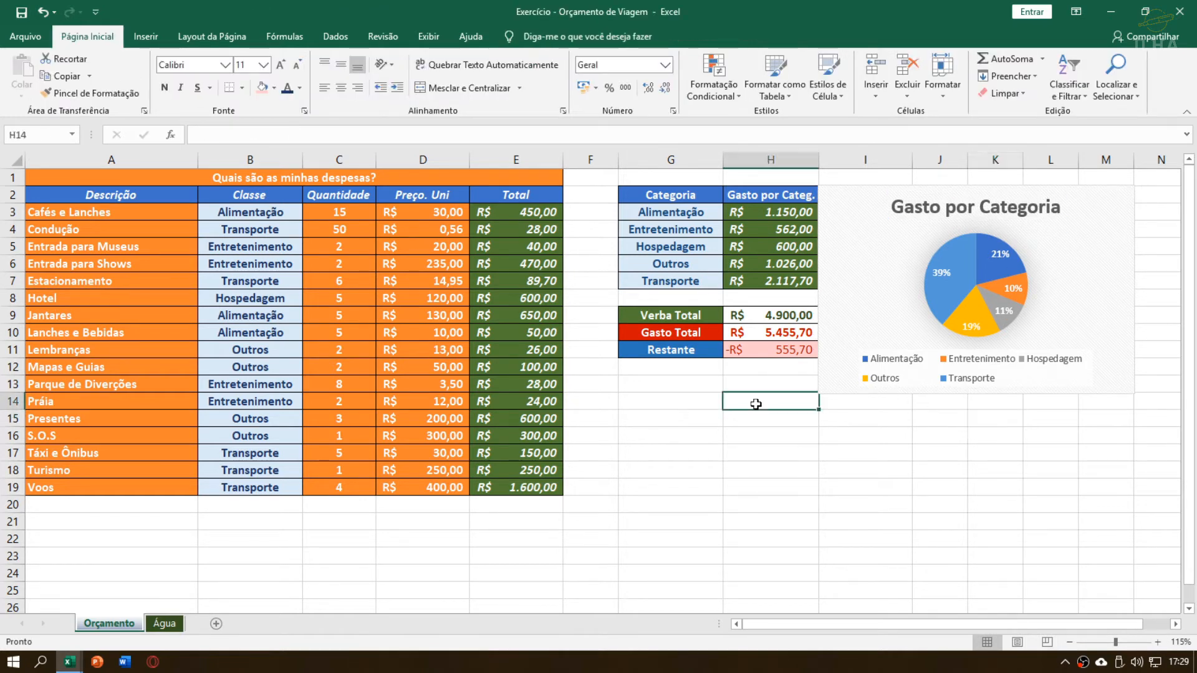
{"action": "left_click", "coordinate": [751, 379]}
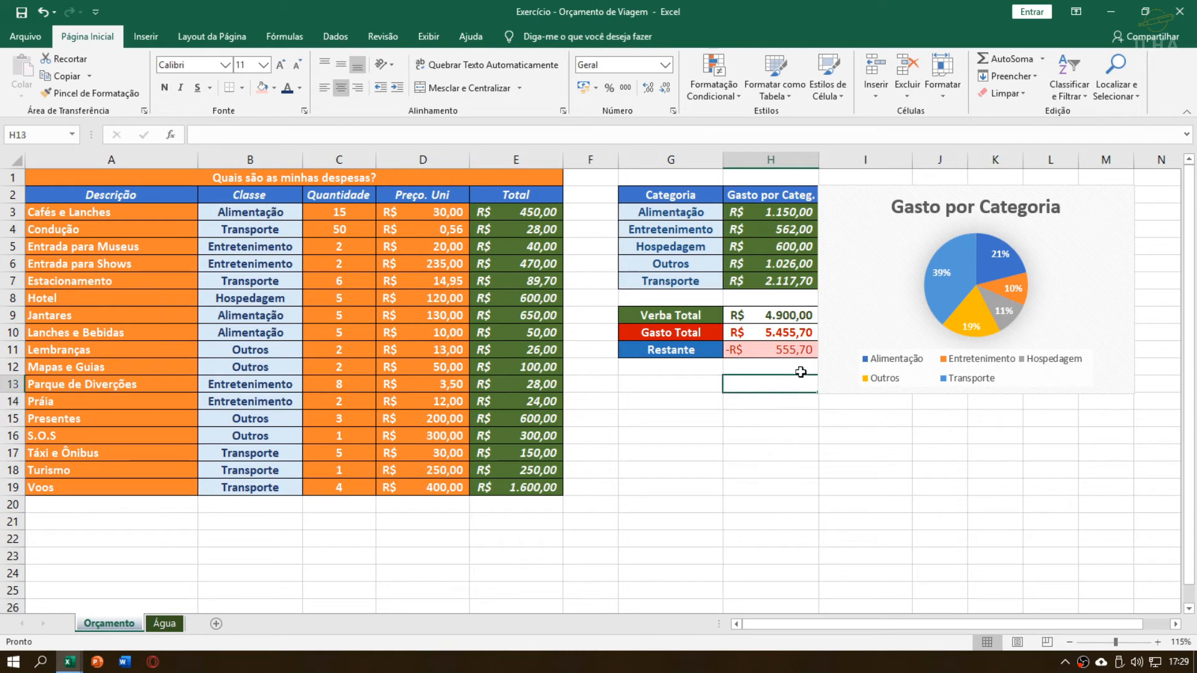
{"action": "left_click", "coordinate": [827, 197]}
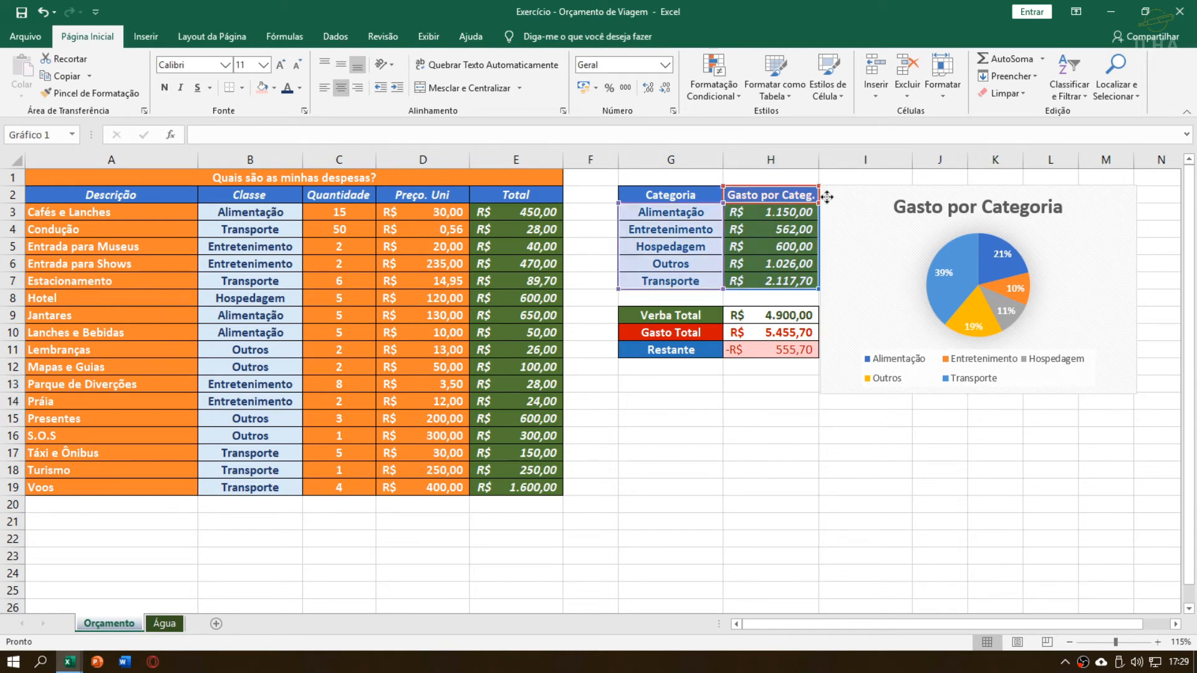
{"action": "left_click", "coordinate": [755, 435]}
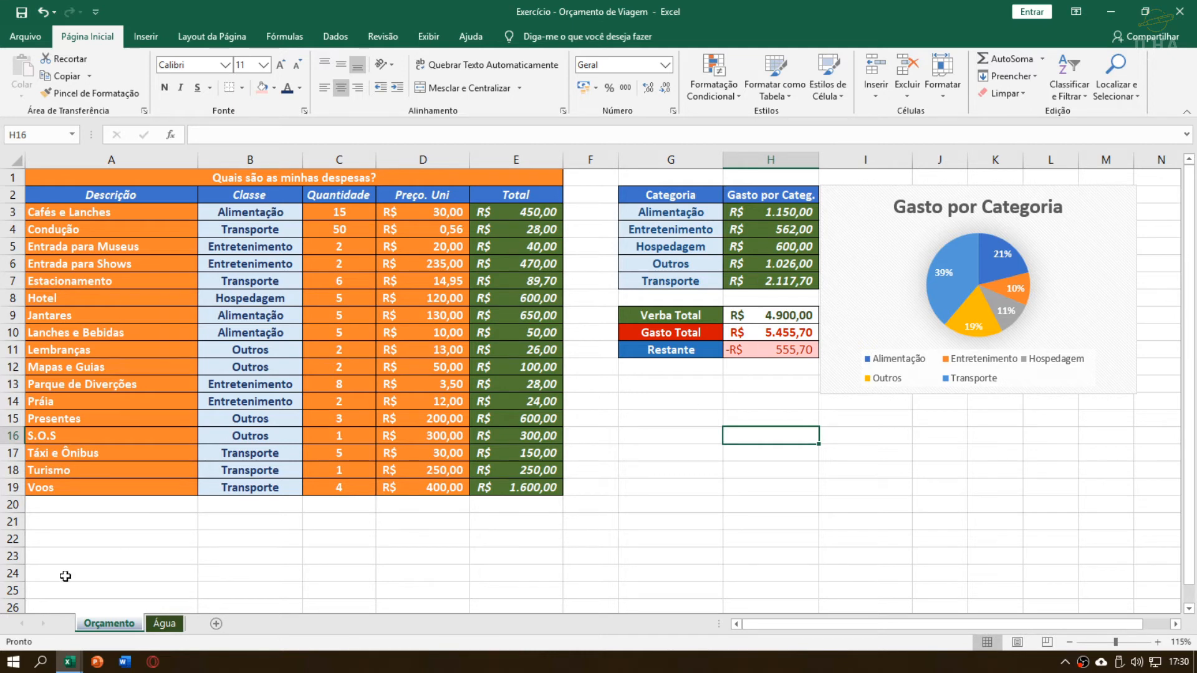
Open the Água sheet and slightly widen column G, Valor Final
{"action": "left_click", "coordinate": [163, 623]}
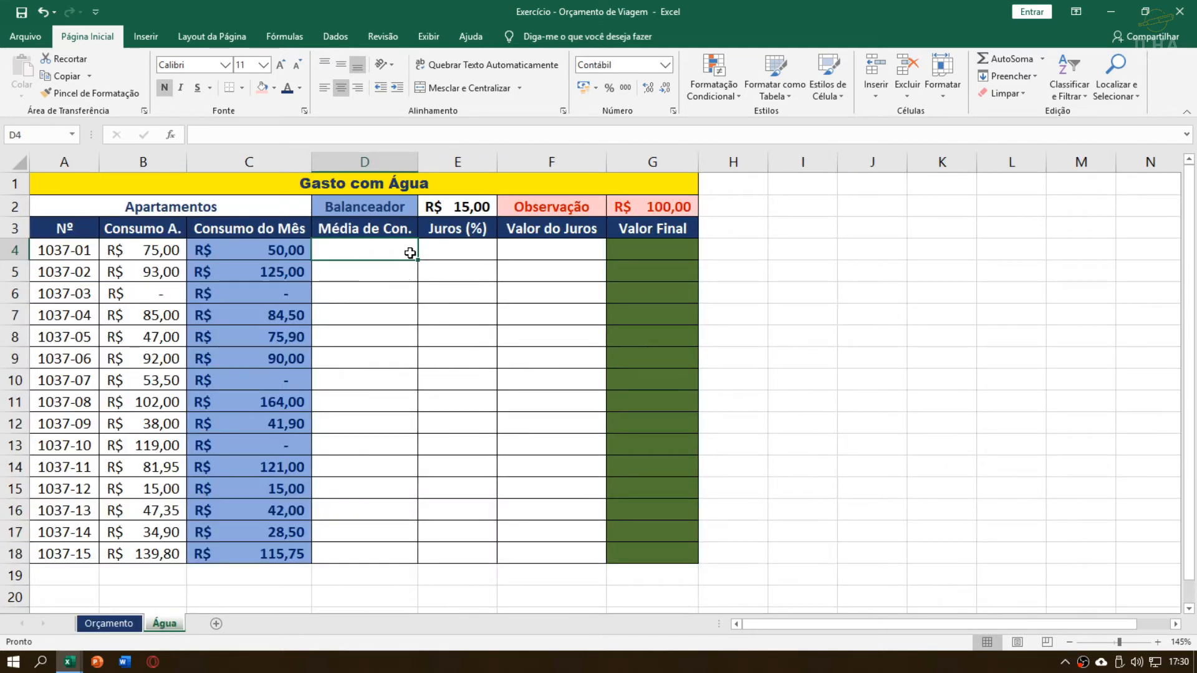
{"action": "key", "text": "alt"}
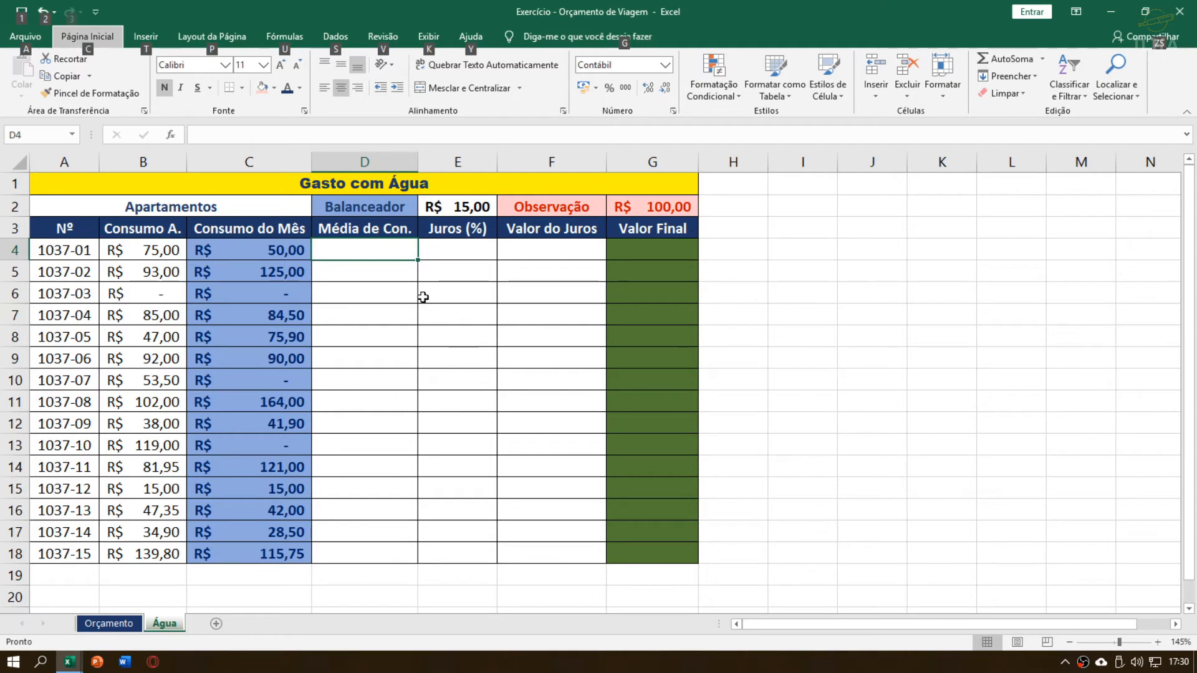
{"action": "left_click", "coordinate": [371, 250]}
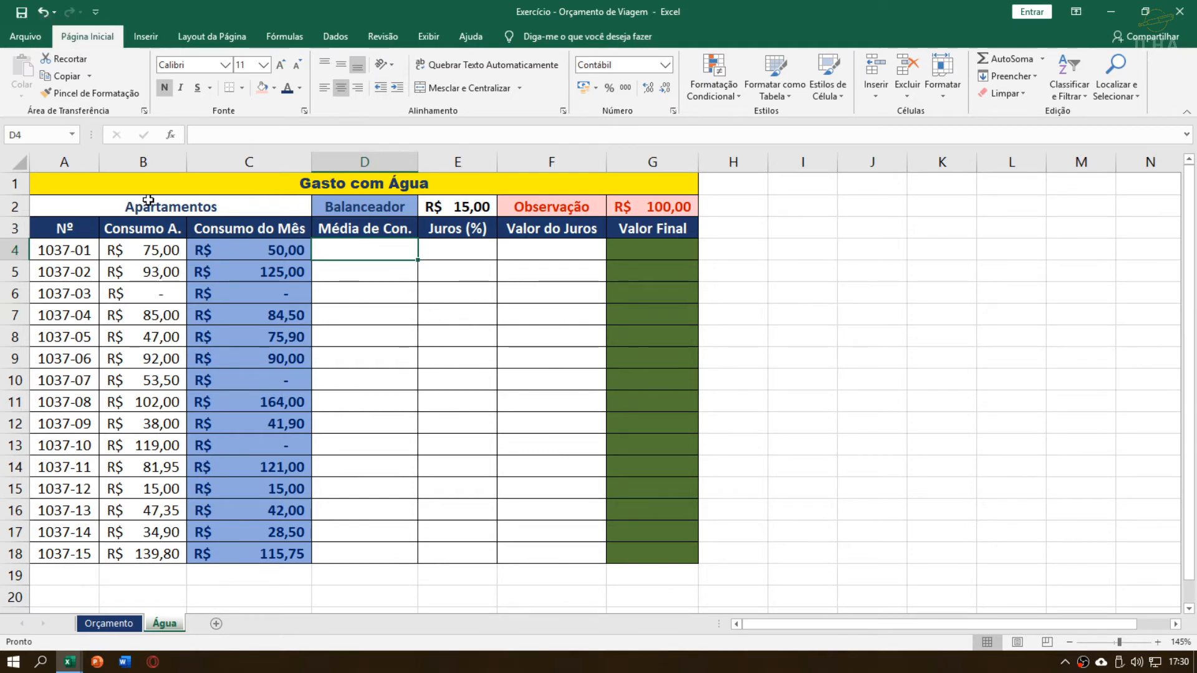
{"action": "left_click_drag", "start_coordinate": [238, 193], "coordinate": [362, 551]}
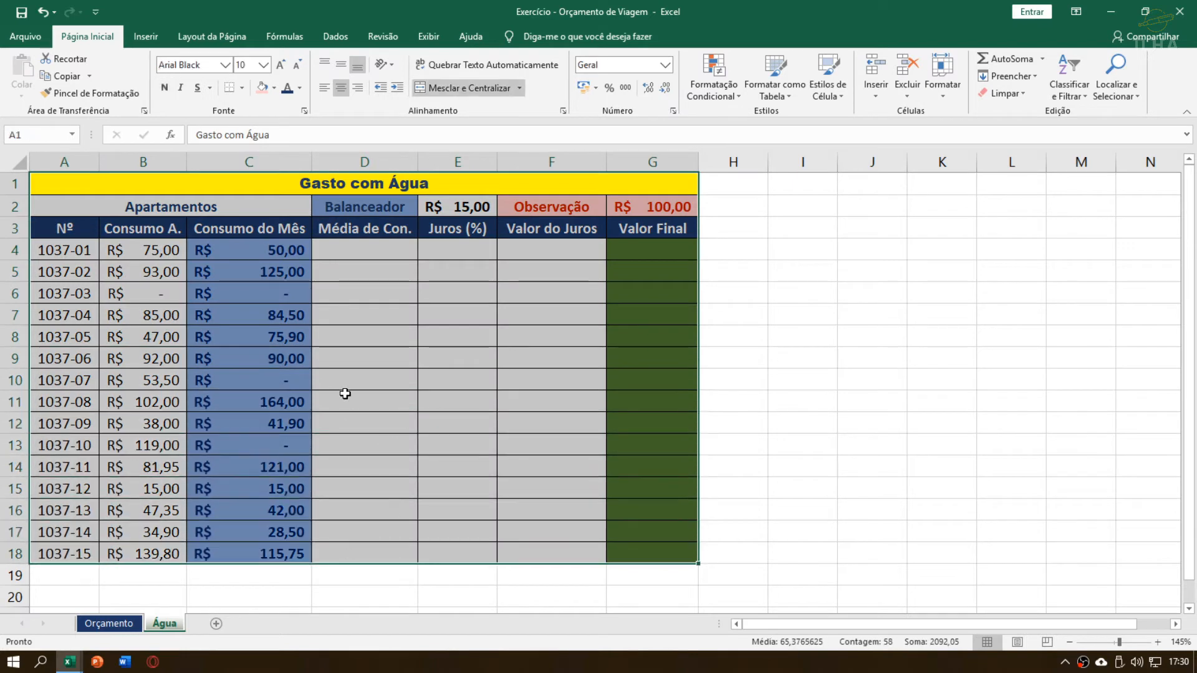
{"action": "left_click", "coordinate": [347, 312]}
{"action": "left_click", "coordinate": [358, 245]}
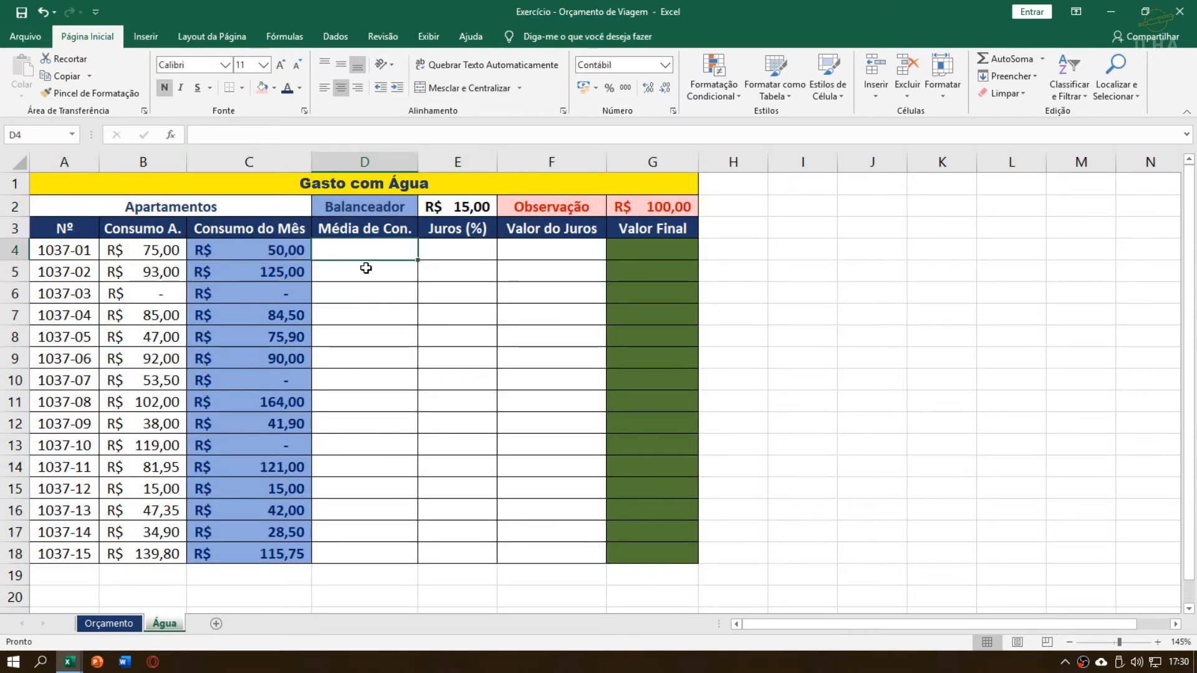
{"action": "left_click_drag", "start_coordinate": [698, 162], "coordinate": [722, 163]}
Examine the Gasto com Água table's column headings, the apartment consumption data, and the Balanceador and Observação values in row 2
{"action": "left_click", "coordinate": [651, 228]}
{"action": "left_click", "coordinate": [659, 189]}
{"action": "left_click_drag", "start_coordinate": [557, 208], "coordinate": [656, 208]}
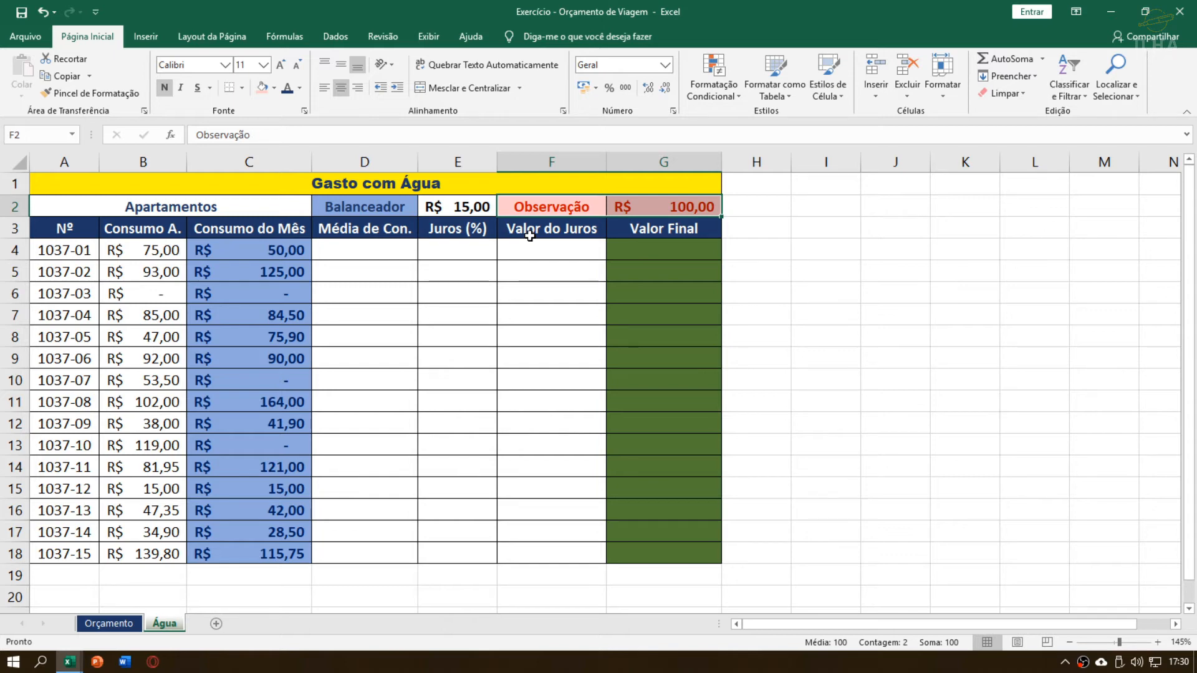
{"action": "left_click", "coordinate": [409, 248]}
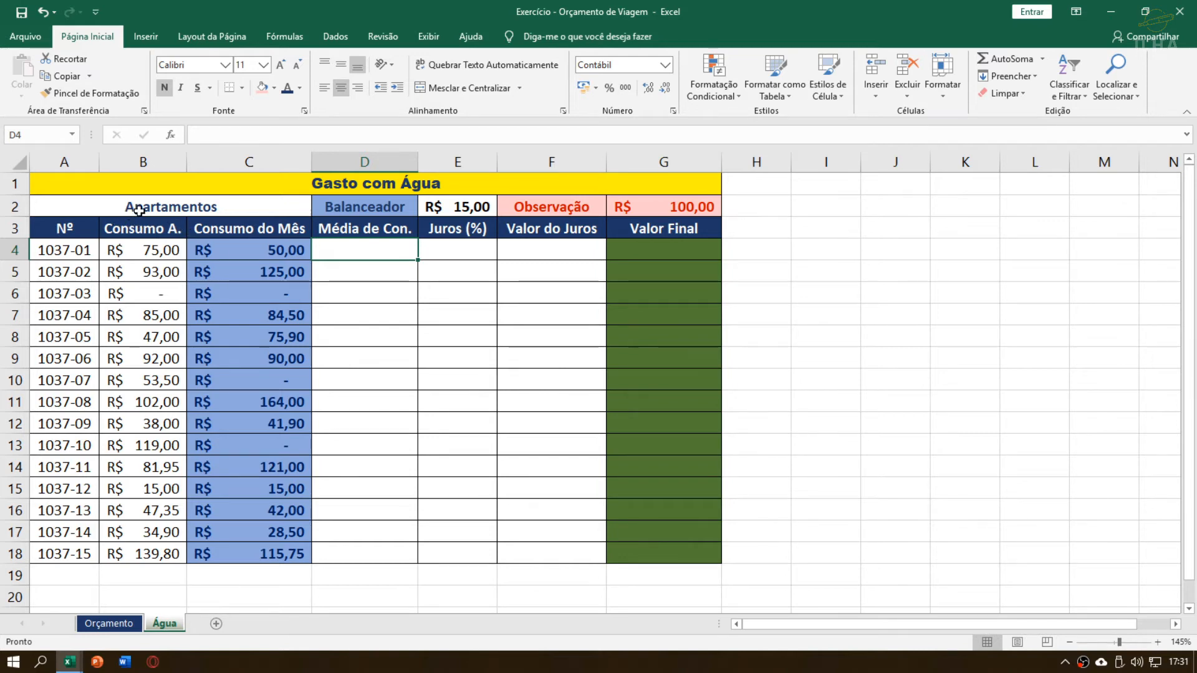
{"action": "left_click_drag", "start_coordinate": [118, 211], "coordinate": [152, 551]}
{"action": "left_click", "coordinate": [118, 291]}
{"action": "left_click", "coordinate": [156, 230]}
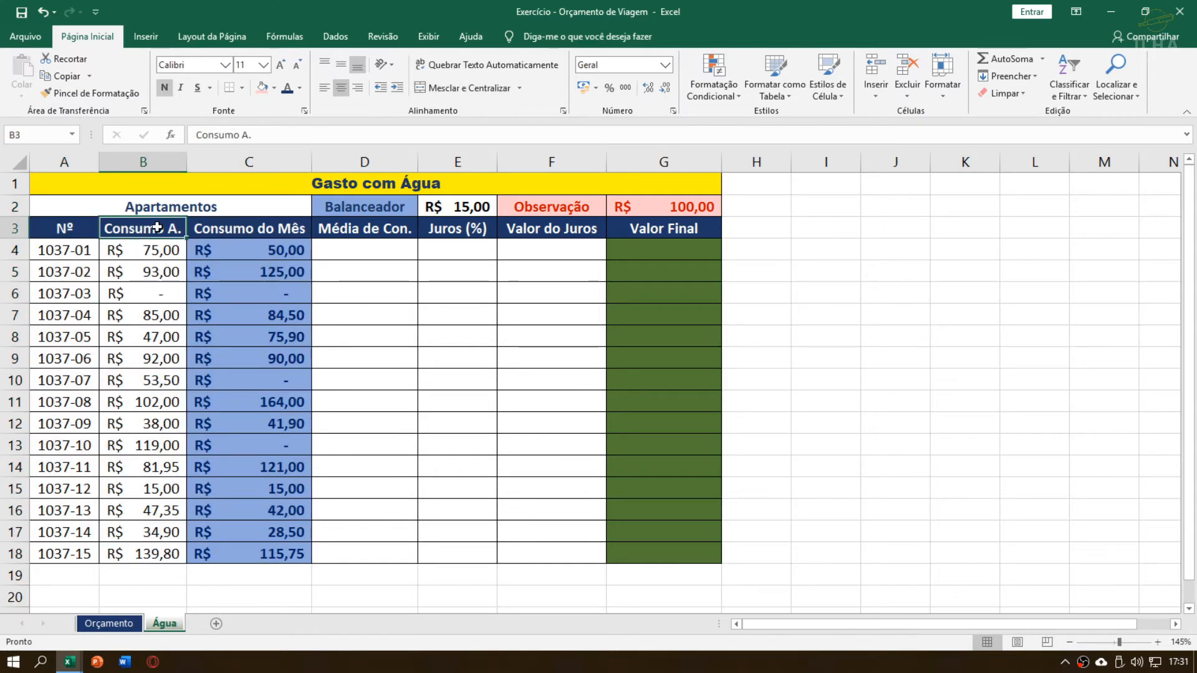
{"action": "left_click", "coordinate": [233, 233]}
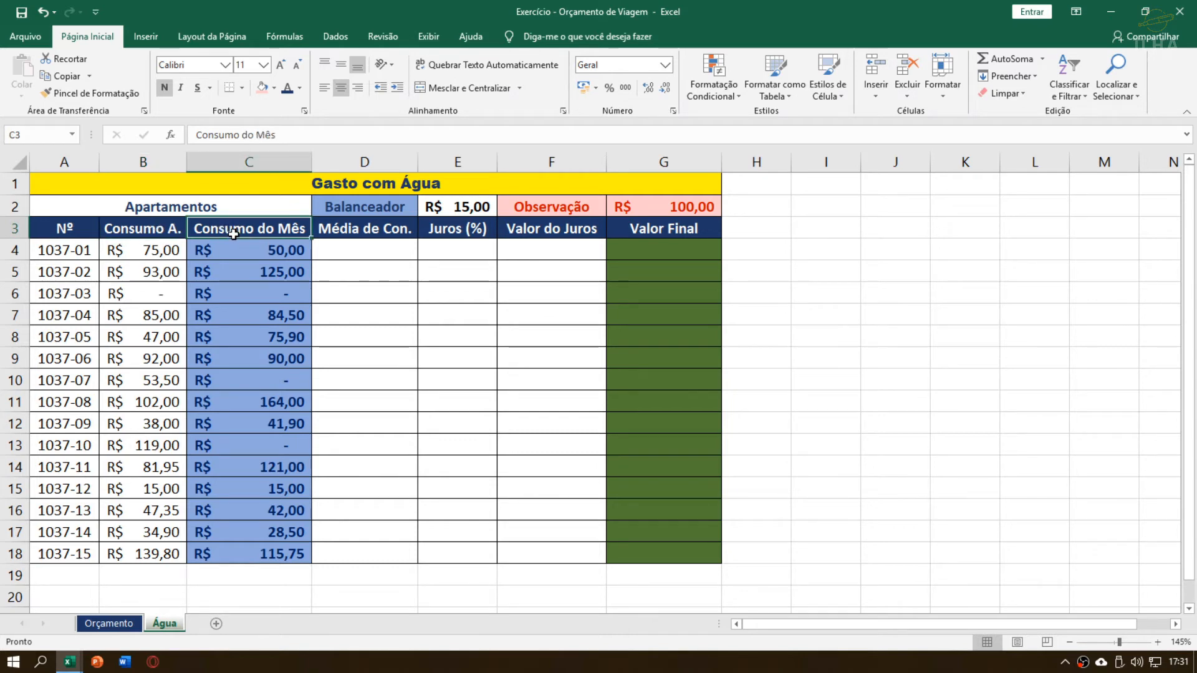
{"action": "left_click", "coordinate": [370, 232]}
{"action": "left_click", "coordinate": [458, 223]}
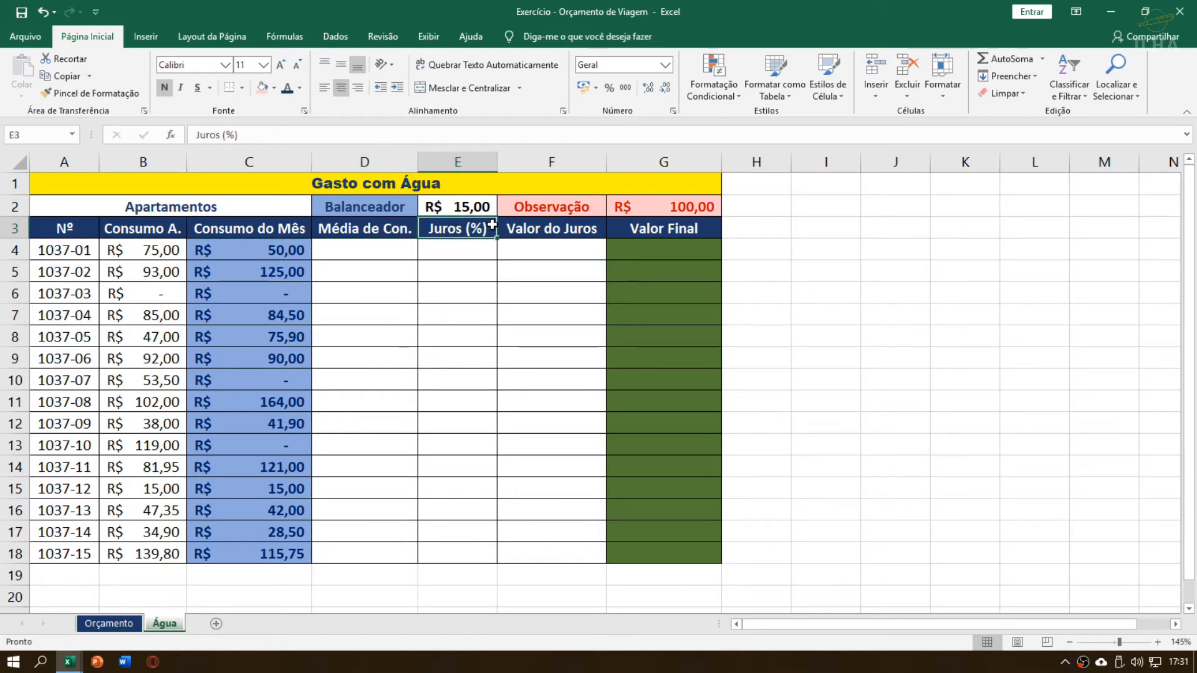
{"action": "left_click", "coordinate": [551, 232]}
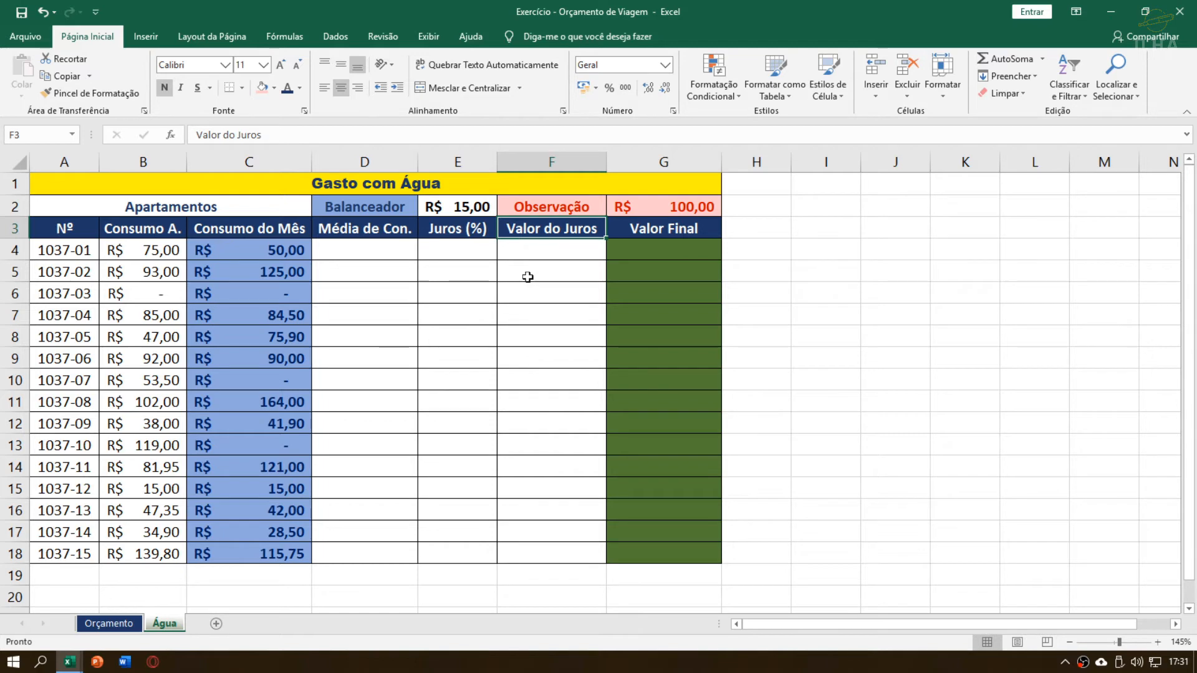
{"action": "left_click", "coordinate": [691, 232]}
{"action": "left_click", "coordinate": [668, 376]}
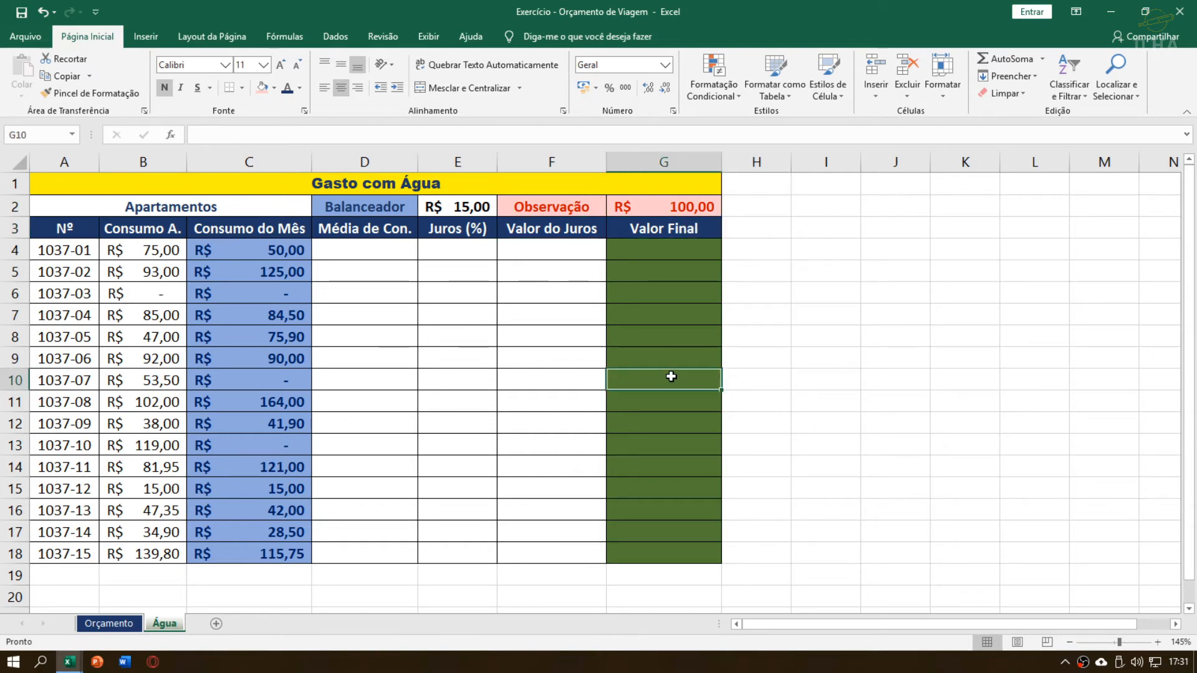
{"action": "left_click_drag", "start_coordinate": [674, 257], "coordinate": [681, 557]}
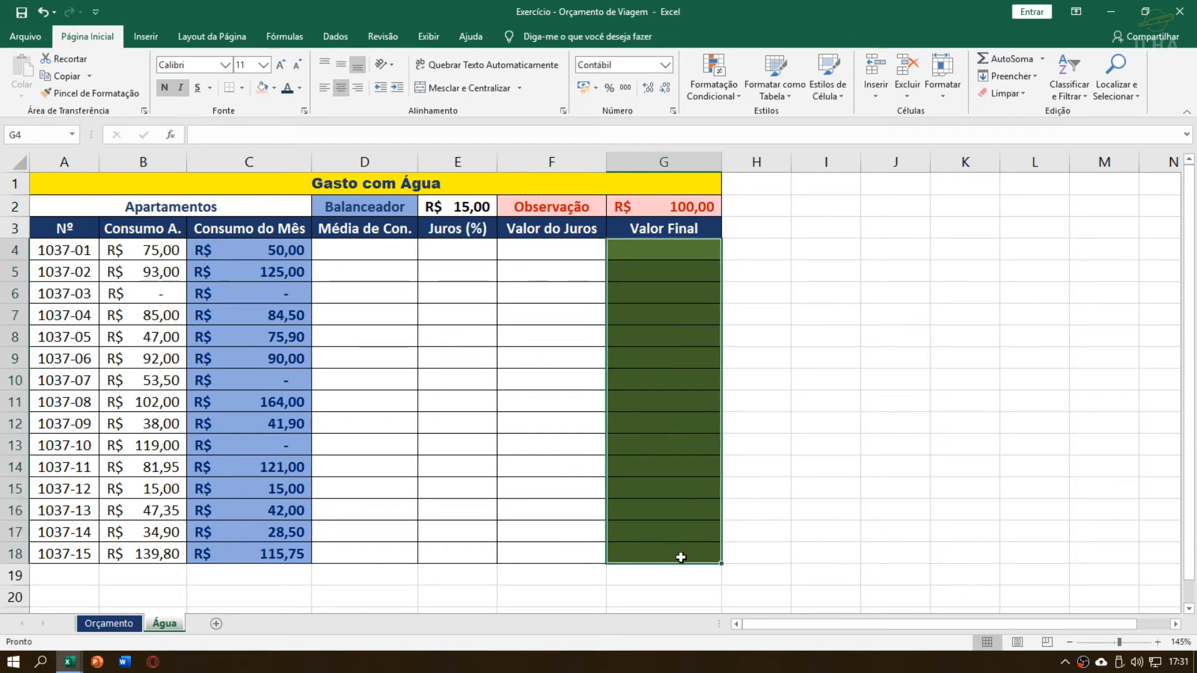
{"action": "left_click", "coordinate": [365, 248]}
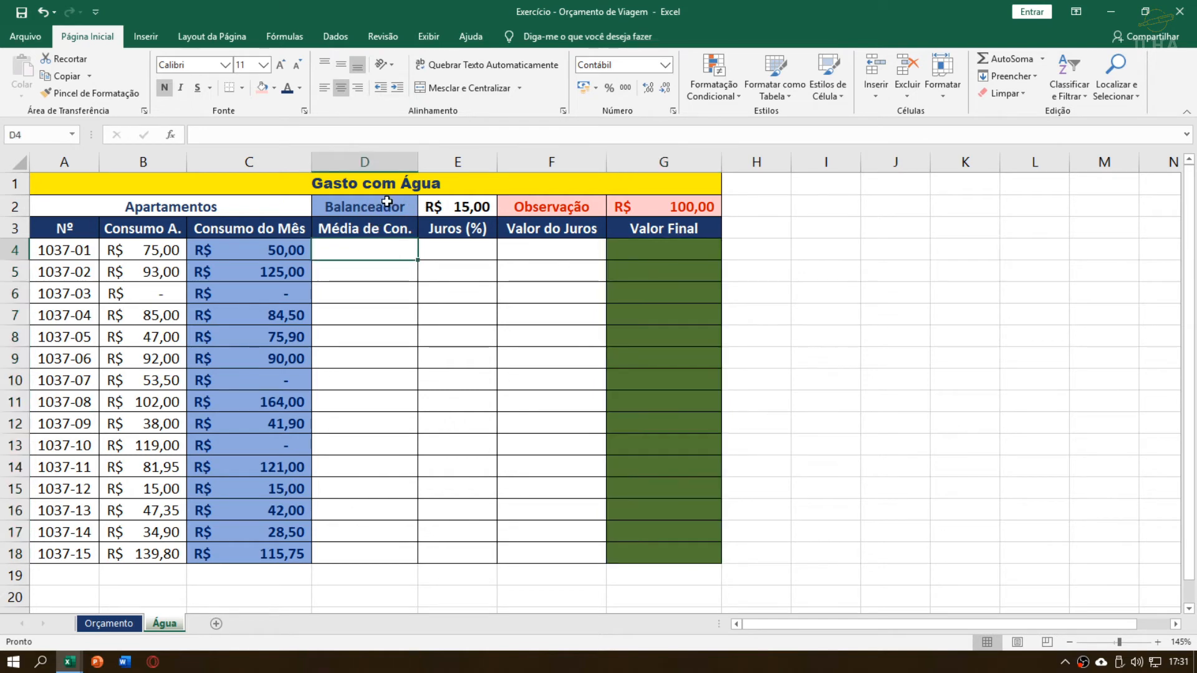
{"action": "left_click_drag", "start_coordinate": [386, 202], "coordinate": [686, 206]}
Calculate the first apartment's Média de Con. in D4 as the average of both consumption values with =MÉDIA(B4:C4)
{"action": "left_click", "coordinate": [374, 250]}
{"action": "type", "text": "=media"}
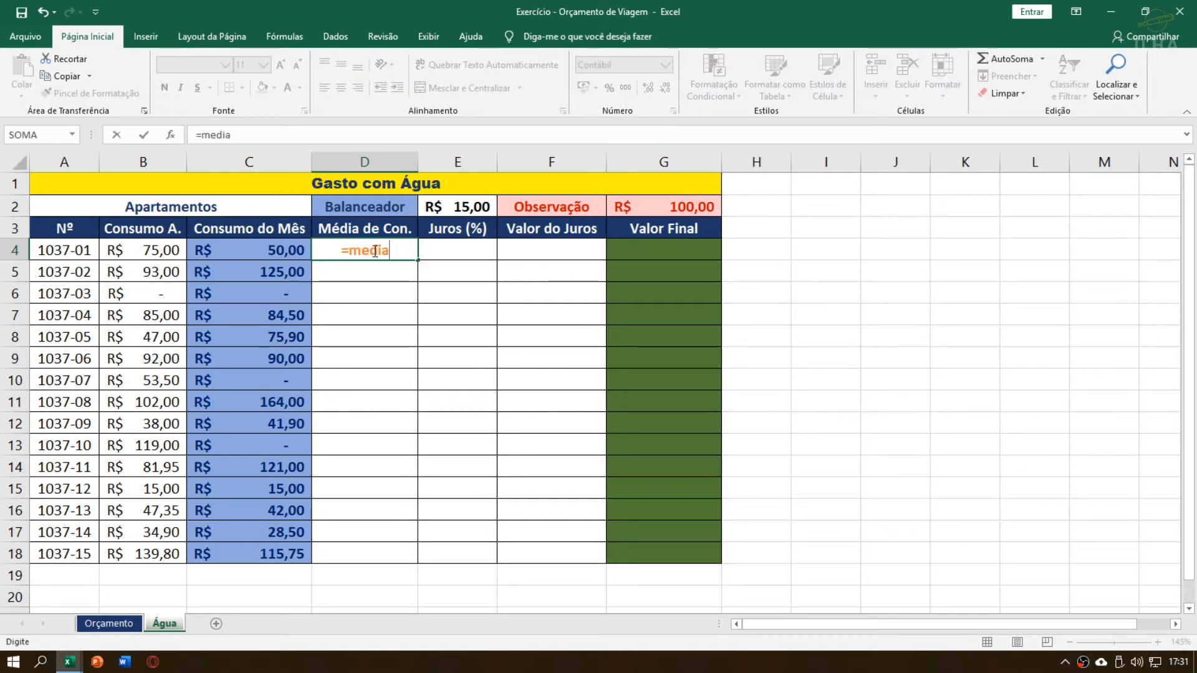
{"action": "type", "text": "("}
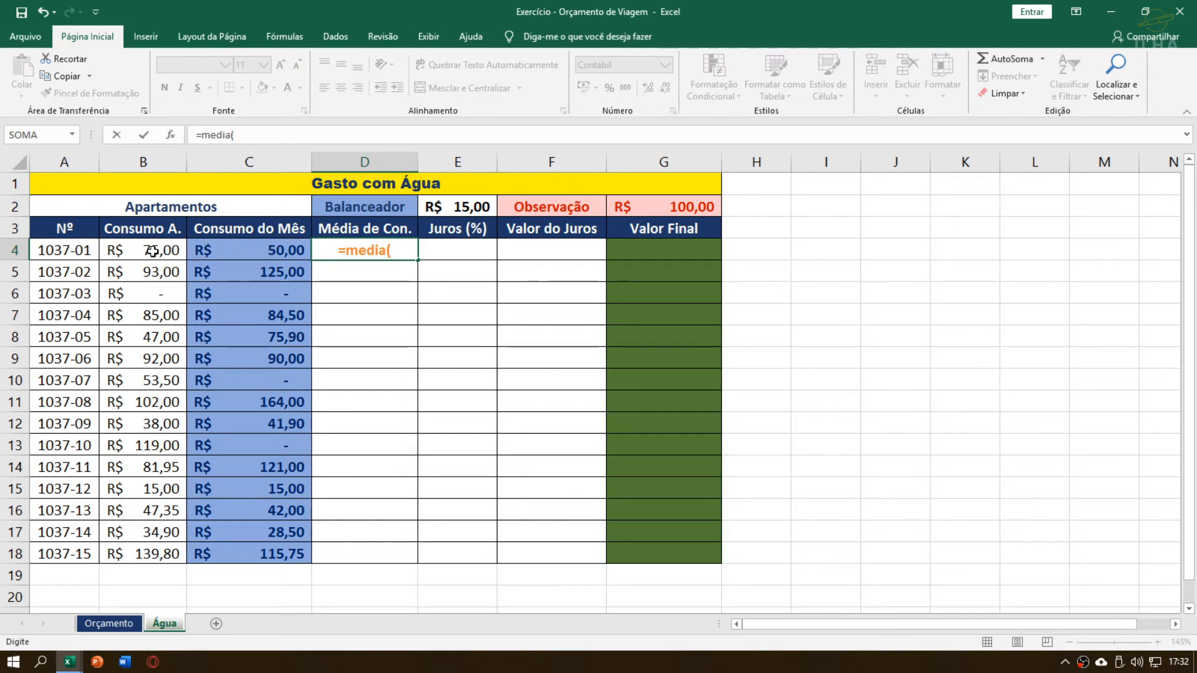
{"action": "left_click_drag", "start_coordinate": [152, 251], "coordinate": [209, 252]}
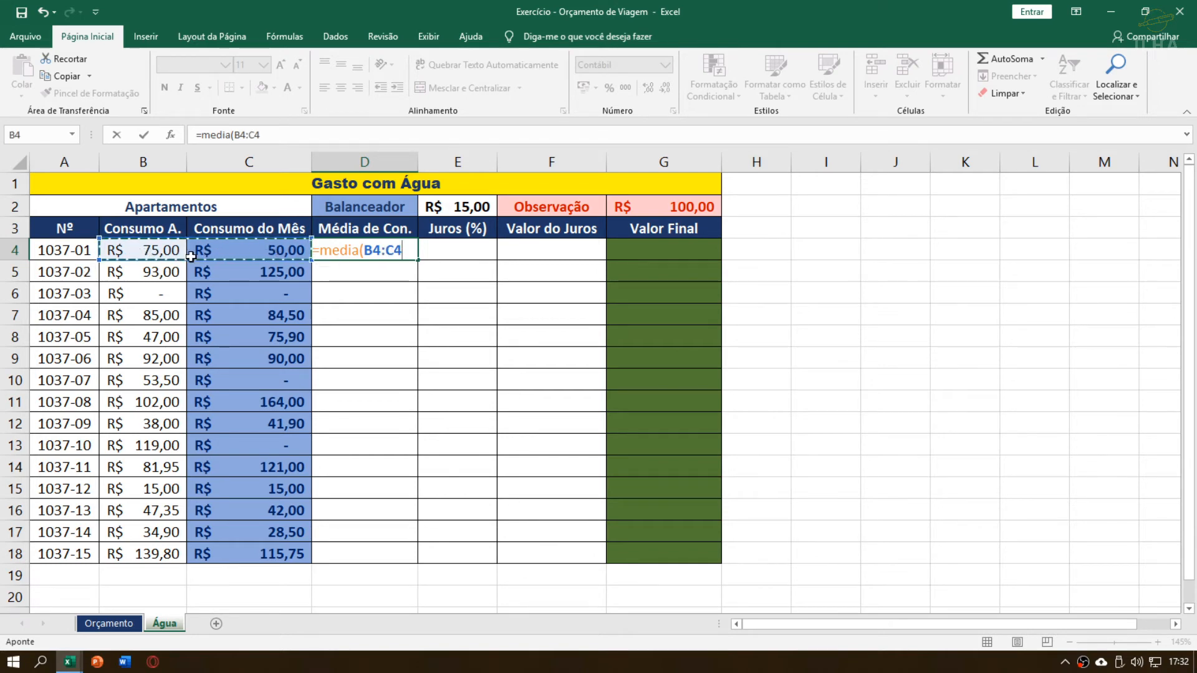
{"action": "key", "text": "Return"}
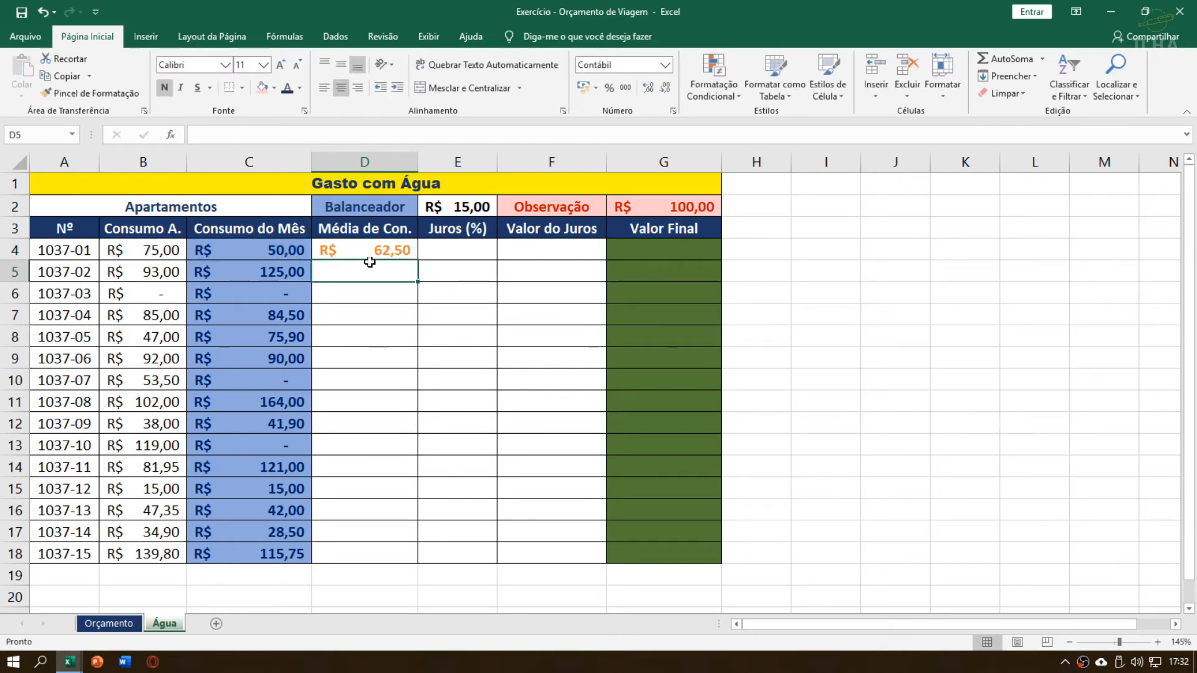
Fill the average formula from D4 down through D18 for all remaining apartments
{"action": "left_click", "coordinate": [393, 253]}
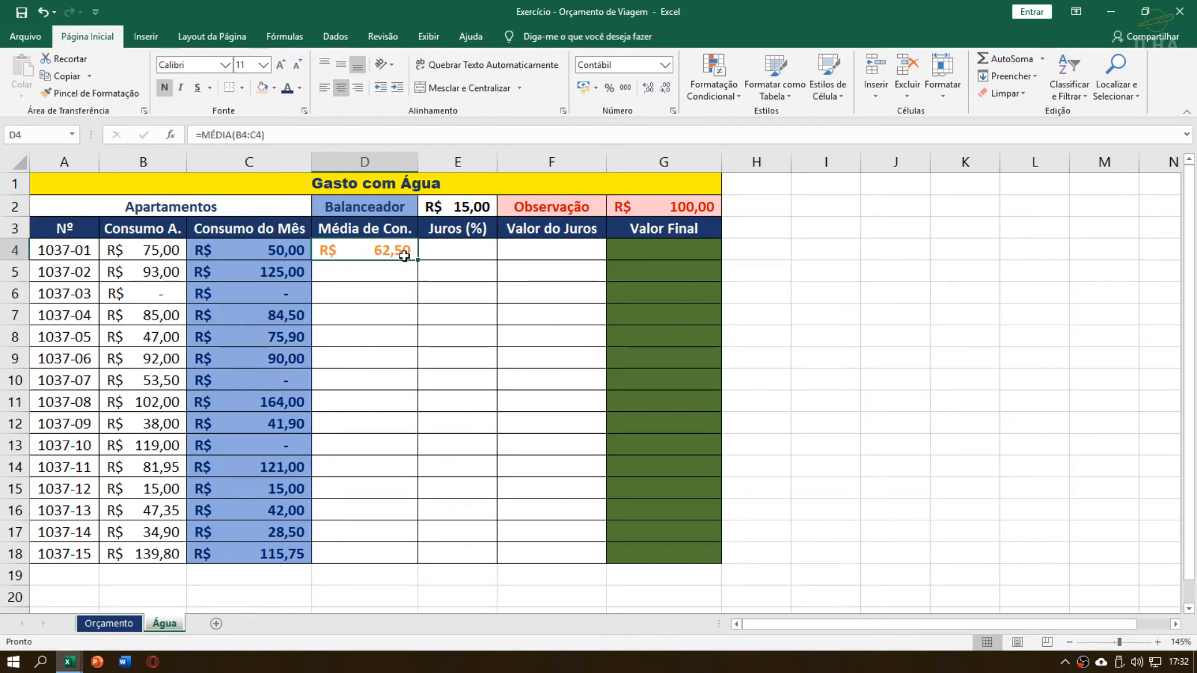
{"action": "left_click_drag", "start_coordinate": [372, 246], "coordinate": [360, 549]}
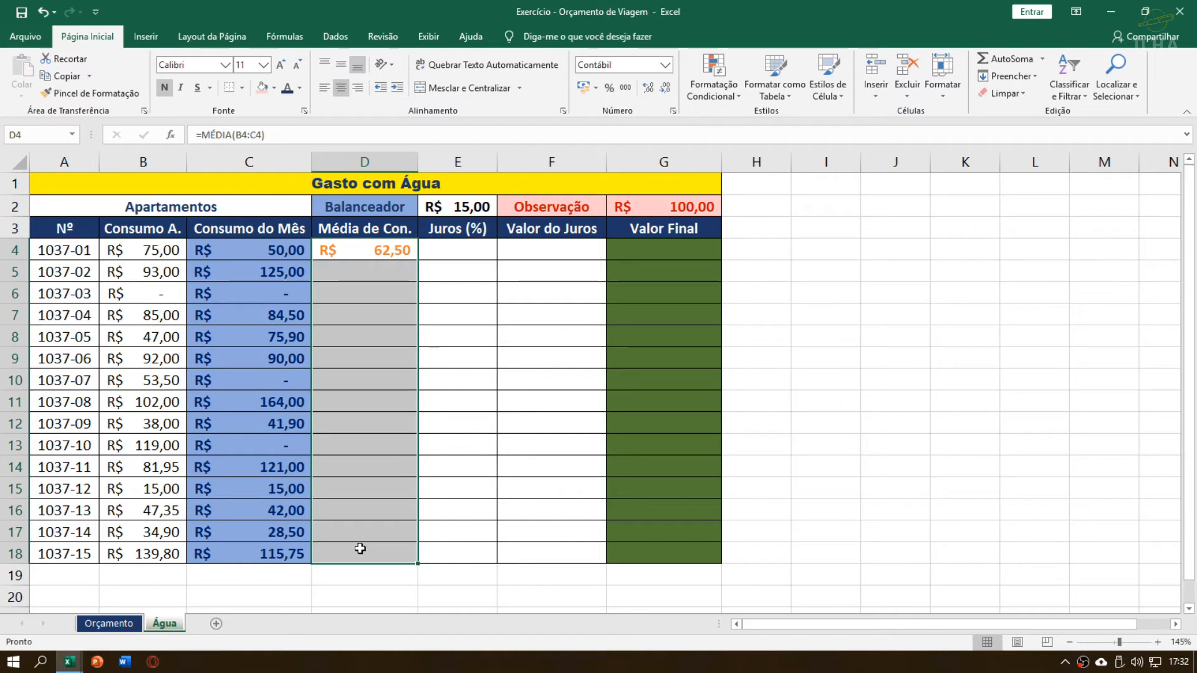
{"action": "key", "text": "ctrl+d"}
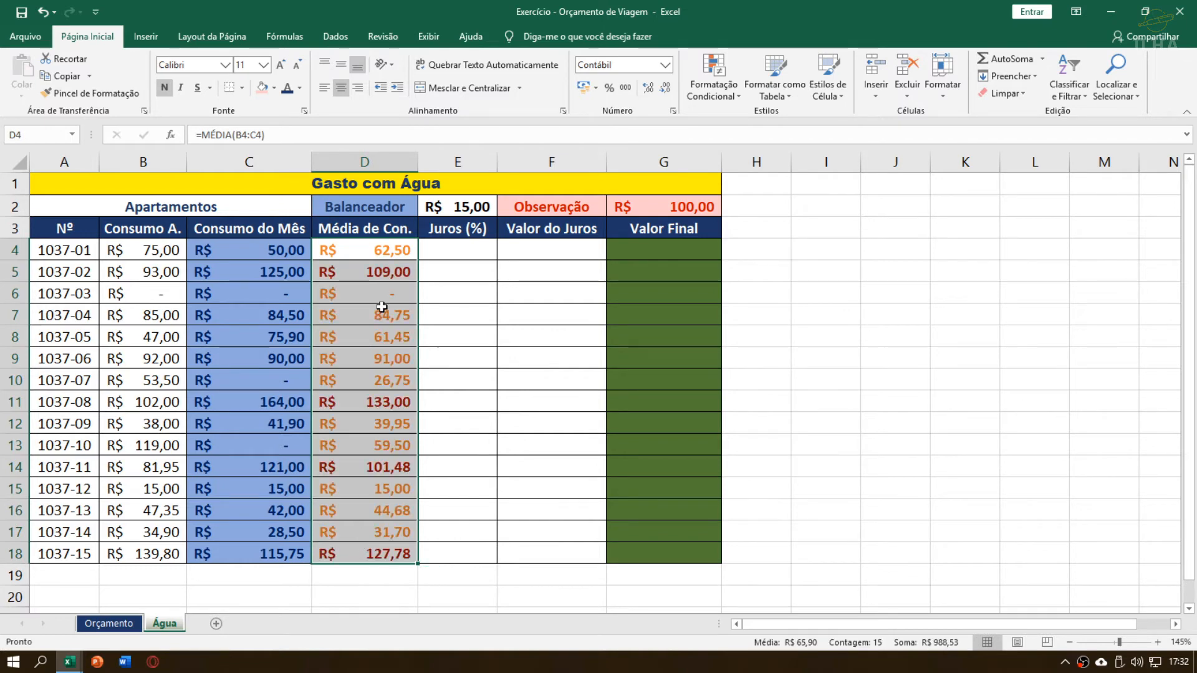
{"action": "left_click", "coordinate": [382, 308]}
{"action": "left_click", "coordinate": [442, 270]}
{"action": "left_click_drag", "start_coordinate": [382, 250], "coordinate": [386, 554]}
{"action": "left_click", "coordinate": [390, 319]}
{"action": "left_click", "coordinate": [506, 248]}
{"action": "left_click", "coordinate": [383, 248]}
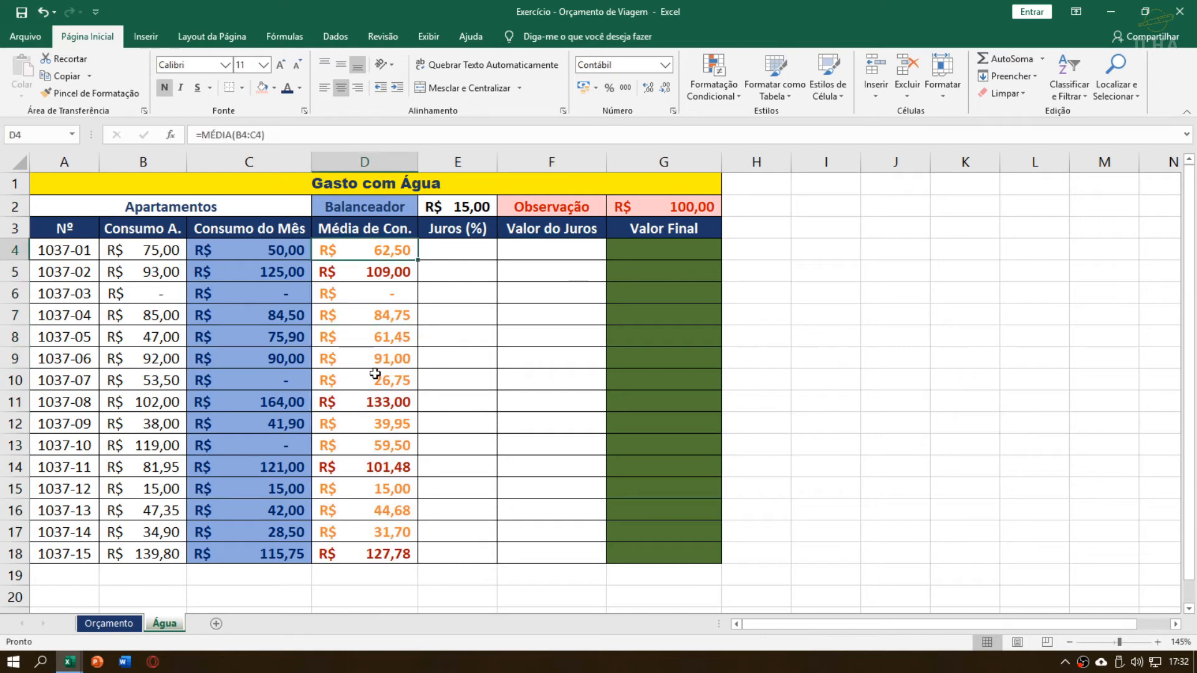
Compare the Orçamento sheet with the Água sheet, including Água's Média de Con., Juros (%) and Valor do Juros columns
{"action": "left_click", "coordinate": [366, 420]}
{"action": "left_click", "coordinate": [108, 623]}
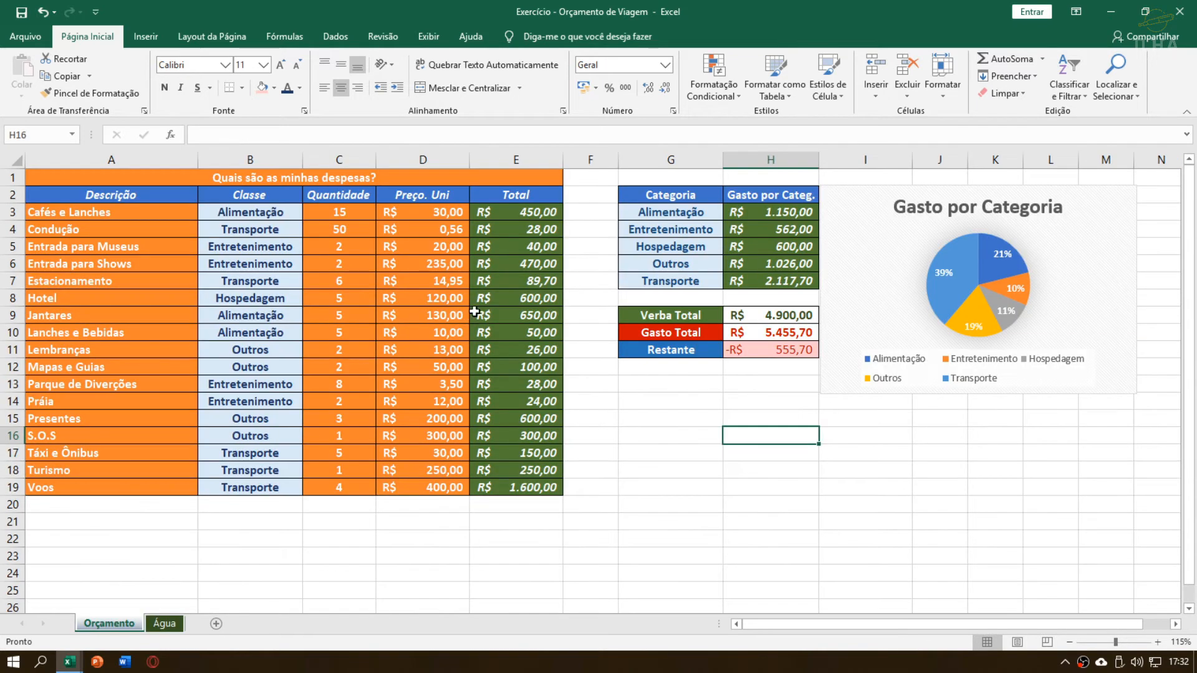
{"action": "left_click", "coordinate": [164, 624]}
{"action": "left_click", "coordinate": [449, 275]}
{"action": "left_click", "coordinate": [448, 249]}
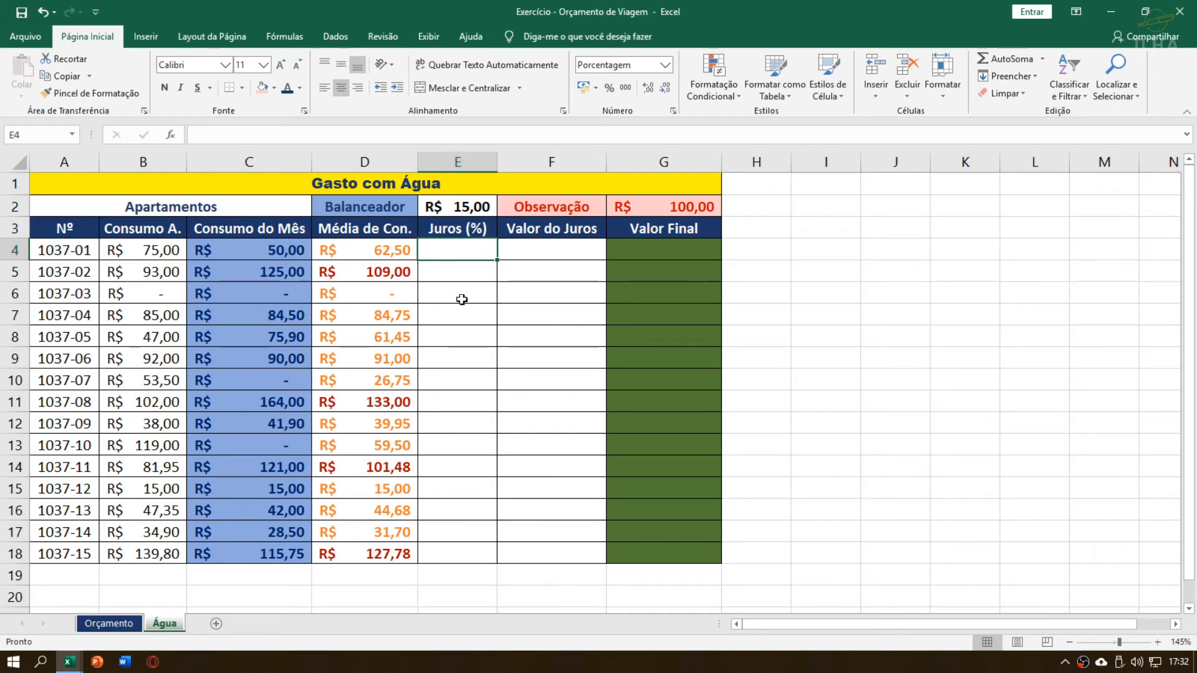
{"action": "left_click", "coordinate": [155, 625]}
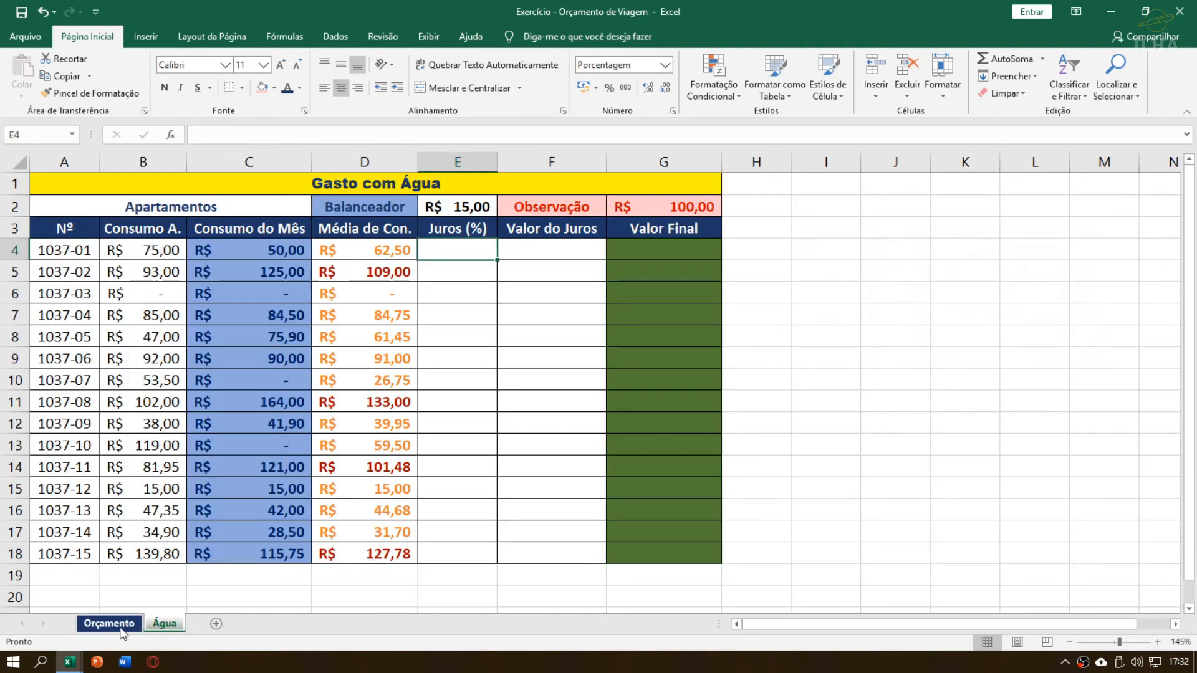
{"action": "left_click", "coordinate": [120, 626]}
{"action": "left_click", "coordinate": [165, 626]}
{"action": "left_click", "coordinate": [122, 626]}
{"action": "left_click", "coordinate": [162, 626]}
{"action": "left_click", "coordinate": [122, 626]}
{"action": "left_click", "coordinate": [163, 624]}
{"action": "left_click_drag", "start_coordinate": [368, 250], "coordinate": [605, 549]}
Start the first apartment's Juros (%) formula in E4 with an SE function testing C4>B4+E2
{"action": "left_click", "coordinate": [473, 255]}
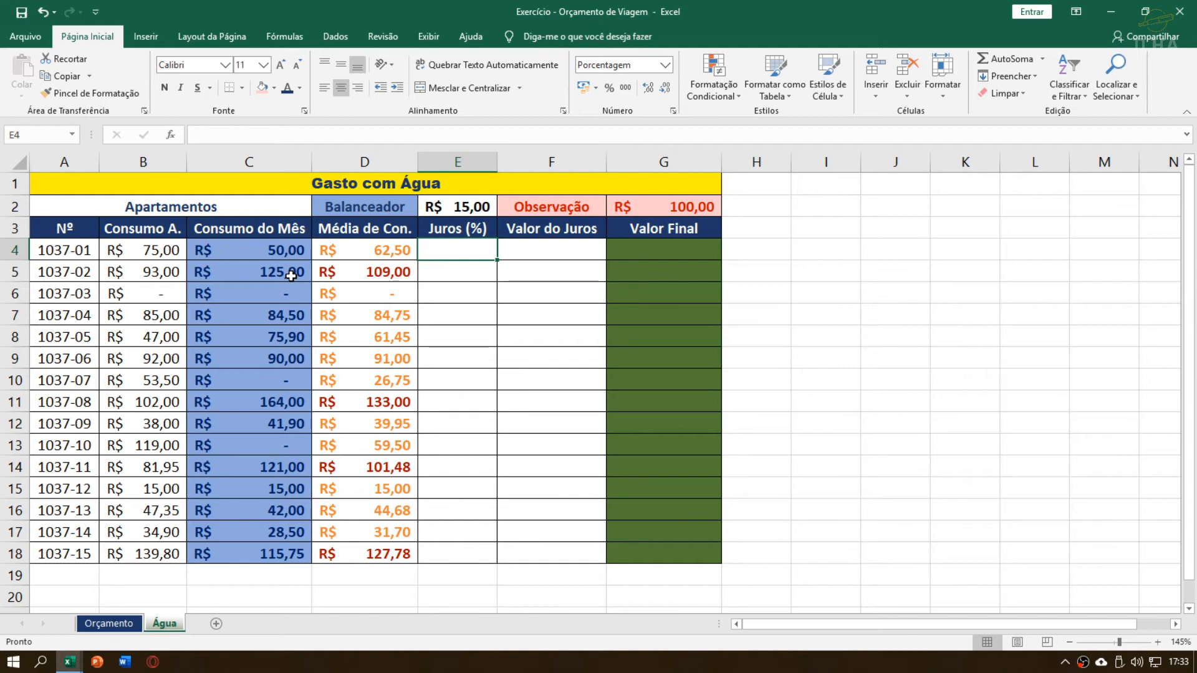
{"action": "type", "text": "=se("}
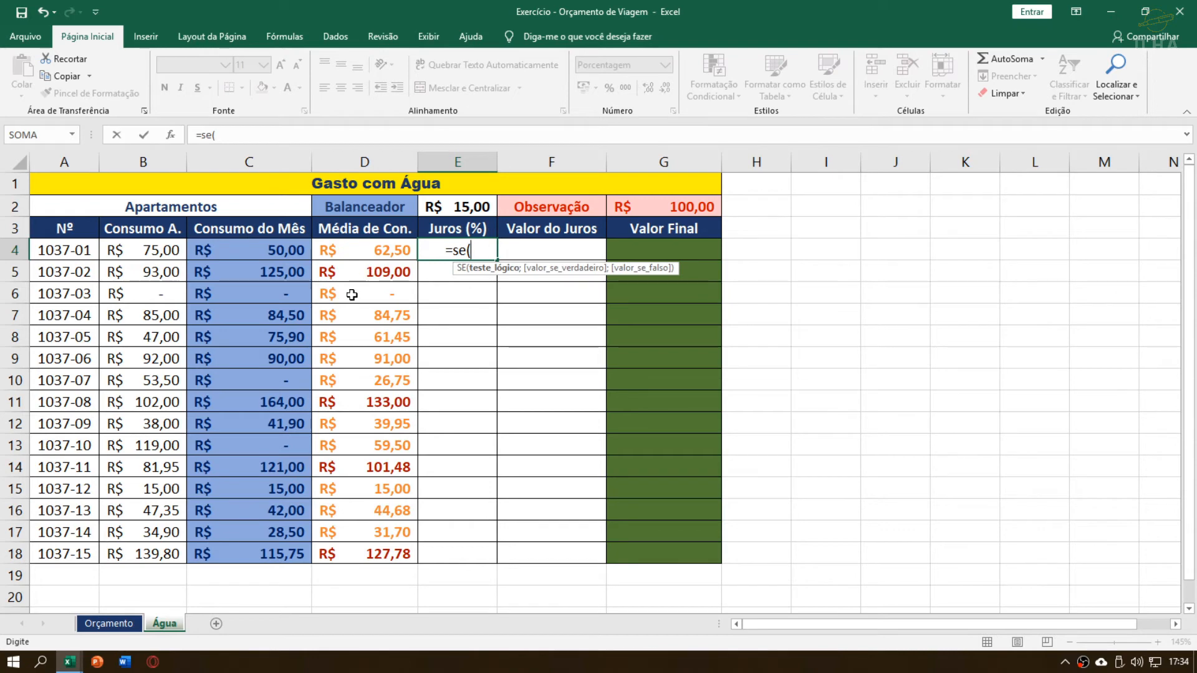
{"action": "left_click", "coordinate": [264, 253]}
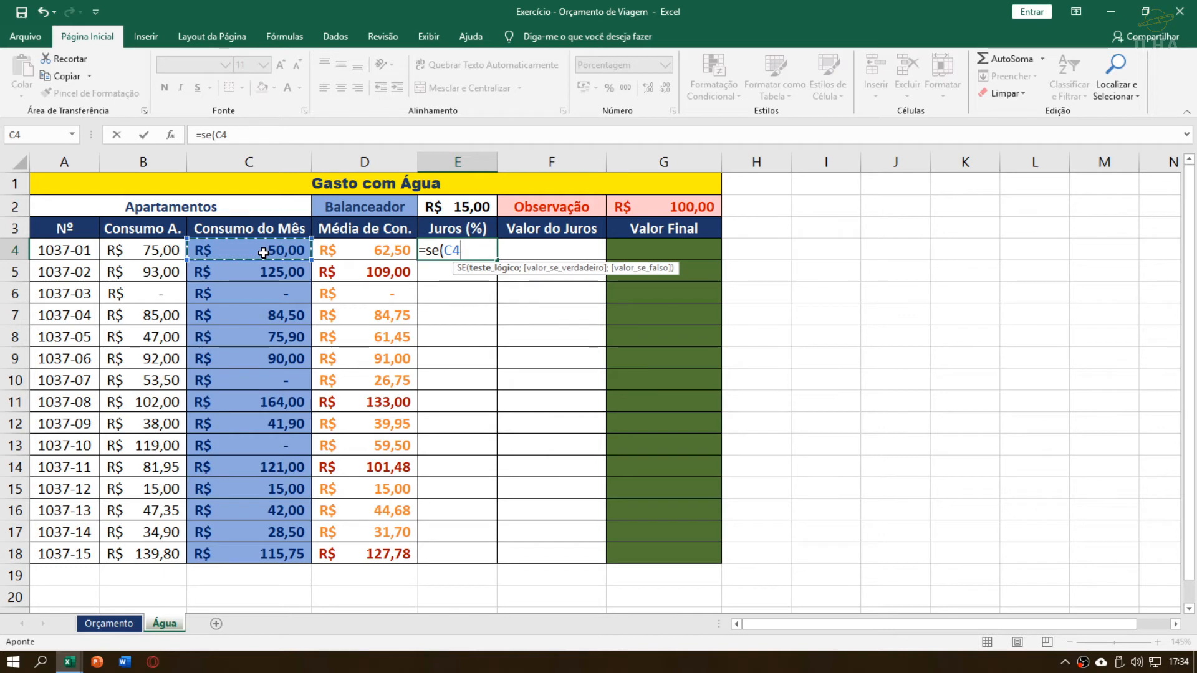
{"action": "type", "text": ">"}
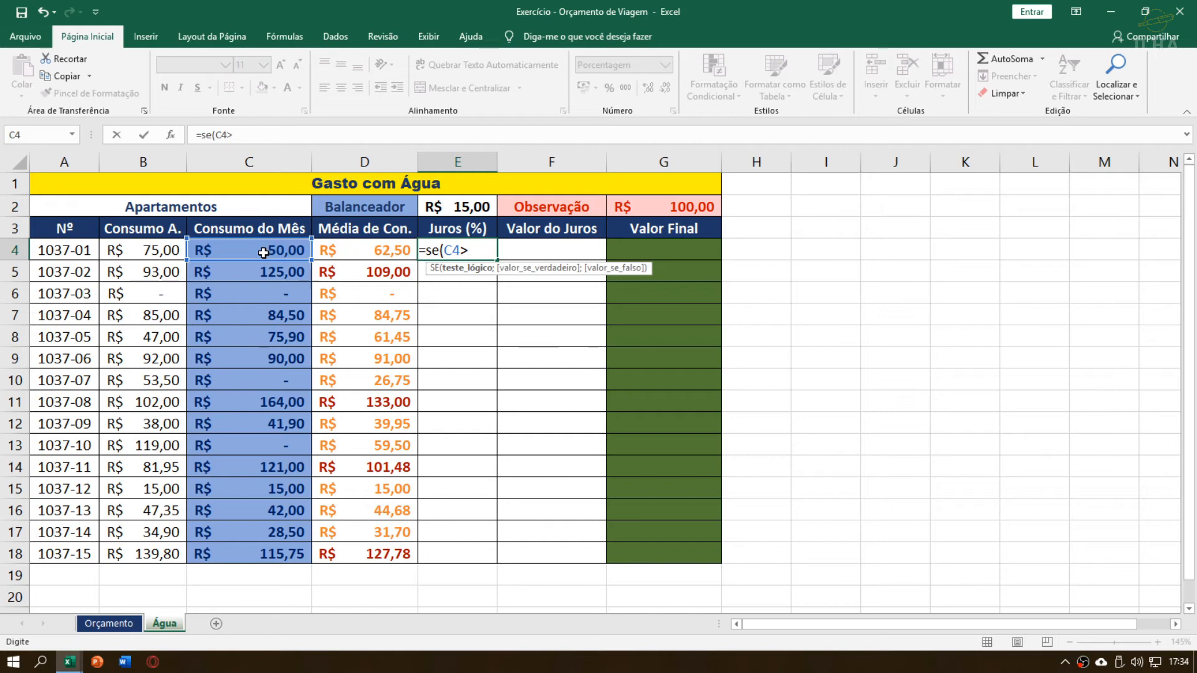
{"action": "type", "text": ">"}
{"action": "left_click", "coordinate": [173, 250]}
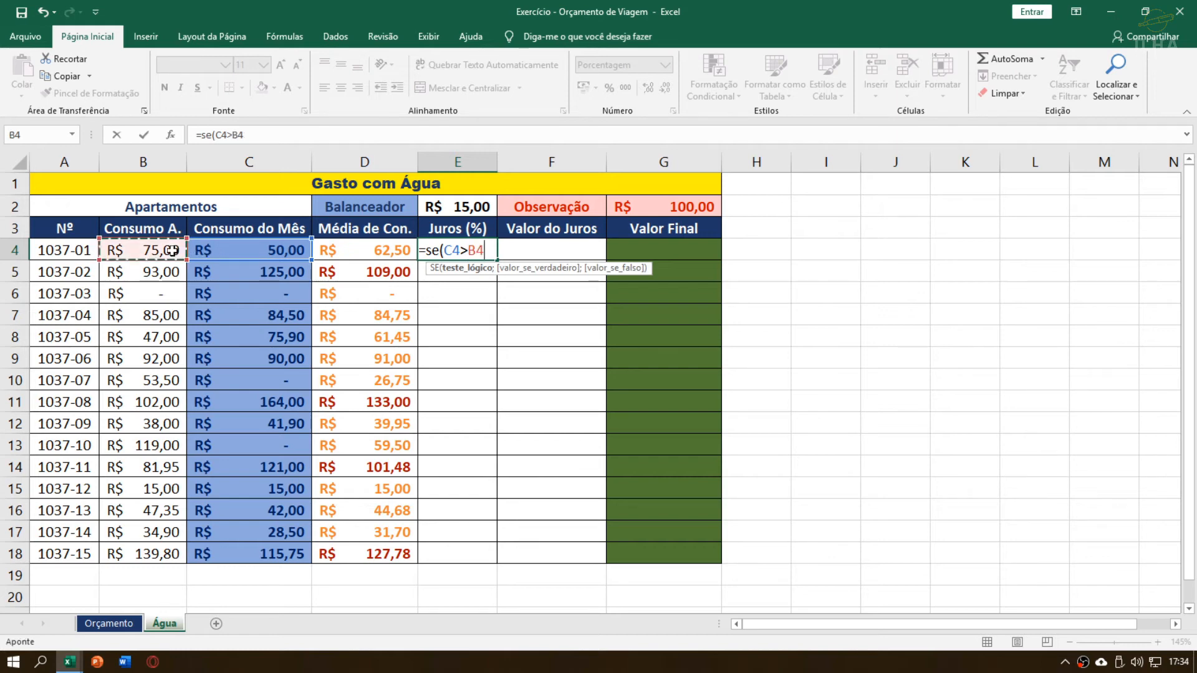
{"action": "type", "text": "+"}
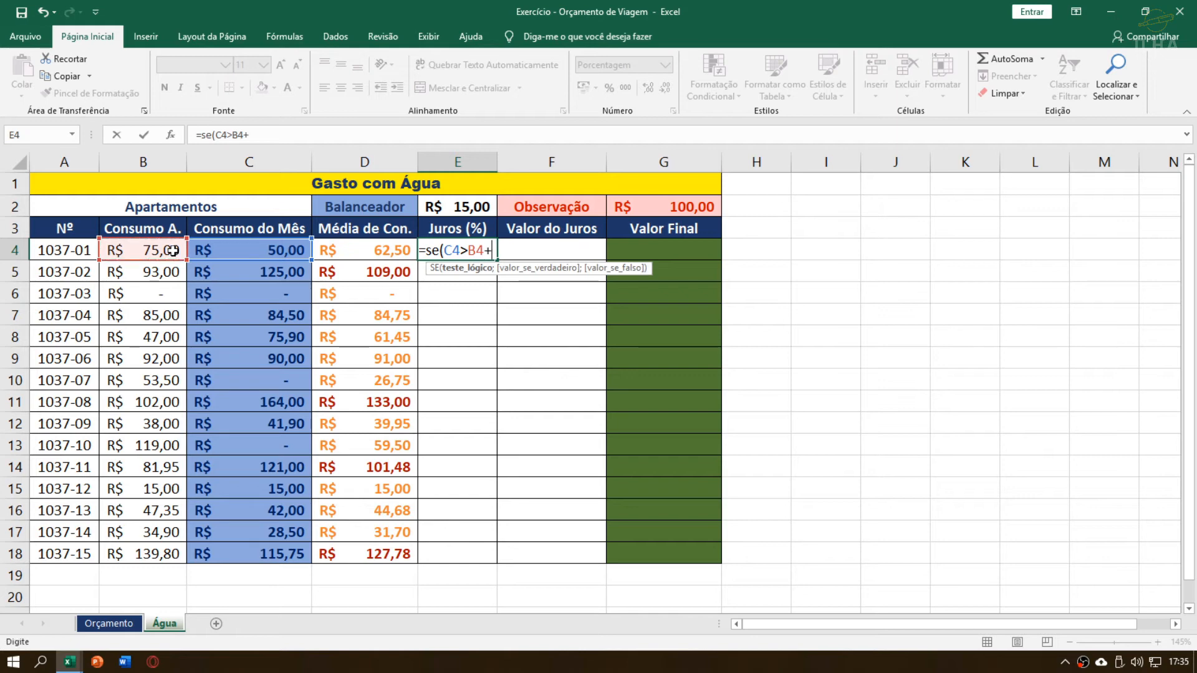
{"action": "left_click", "coordinate": [476, 207]}
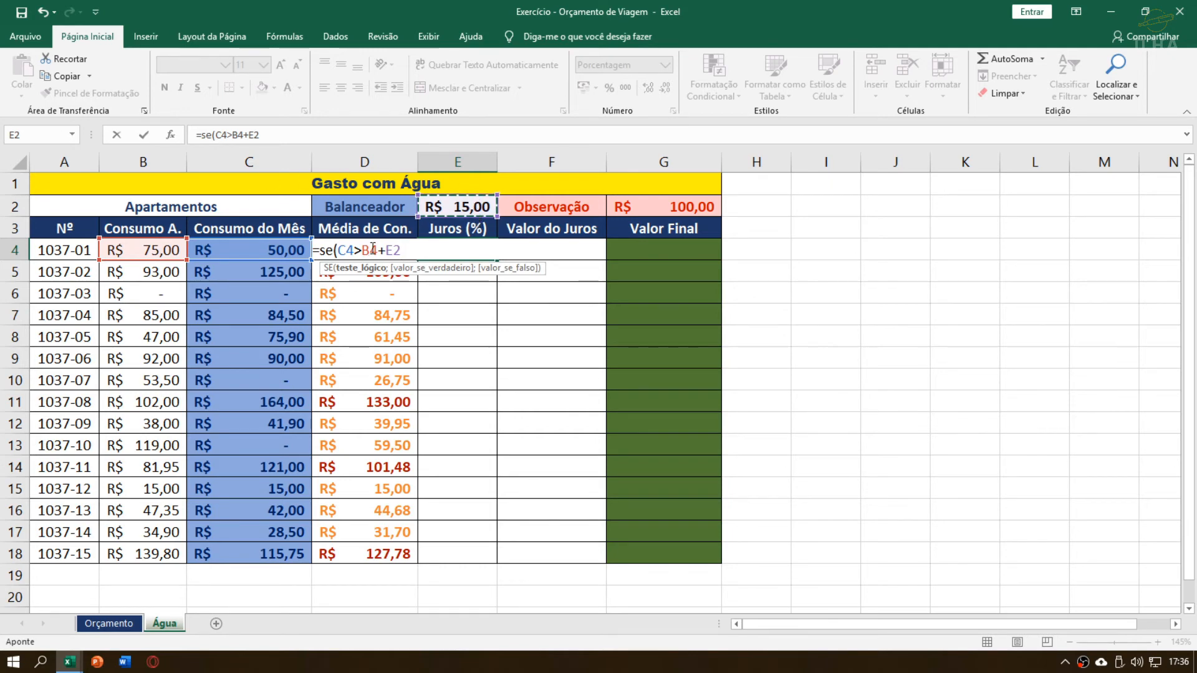
Review the B4+E2 comparison in E4's formula and end the logical test with a semicolon
{"action": "left_click_drag", "start_coordinate": [362, 249], "coordinate": [406, 250]}
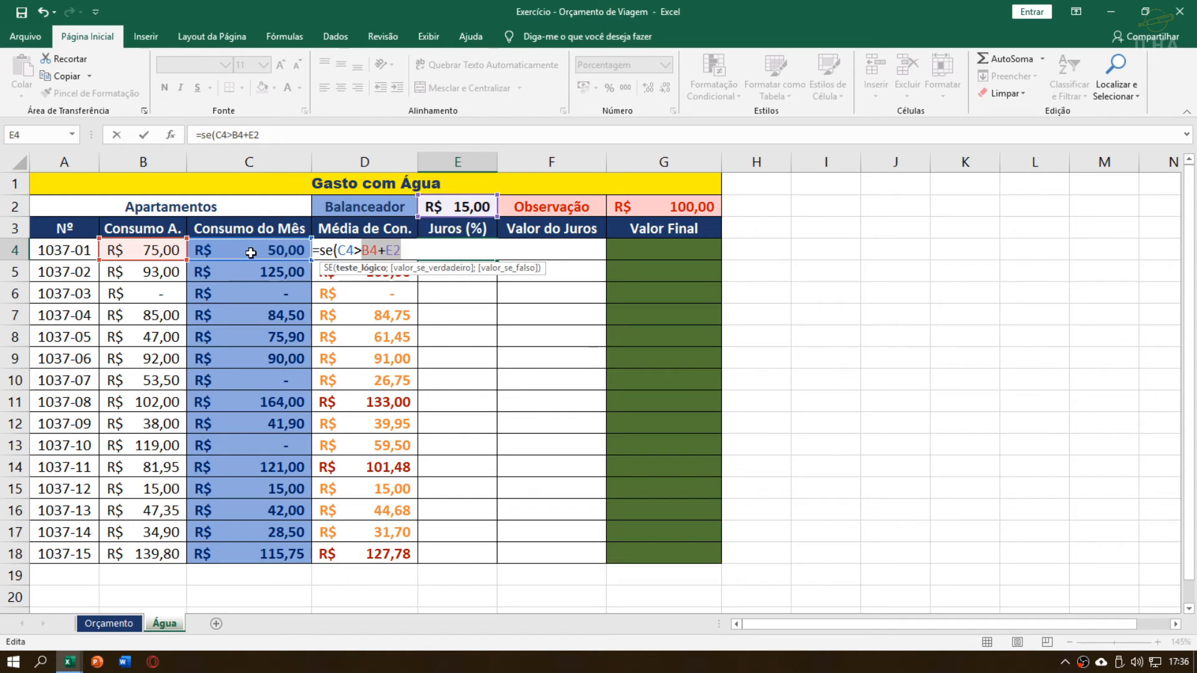
{"action": "left_click", "coordinate": [404, 251]}
{"action": "left_click_drag", "start_coordinate": [362, 249], "coordinate": [414, 251]}
{"action": "left_click", "coordinate": [382, 251]}
{"action": "left_click", "coordinate": [414, 250]}
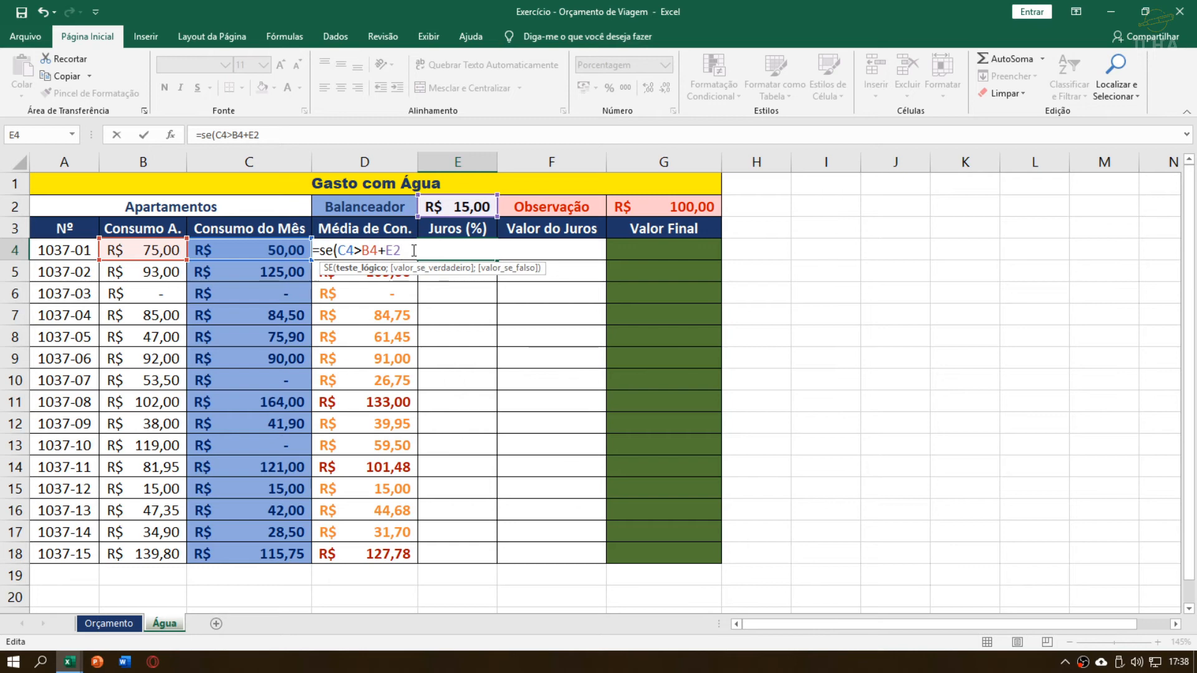
{"action": "type", "text": ";"}
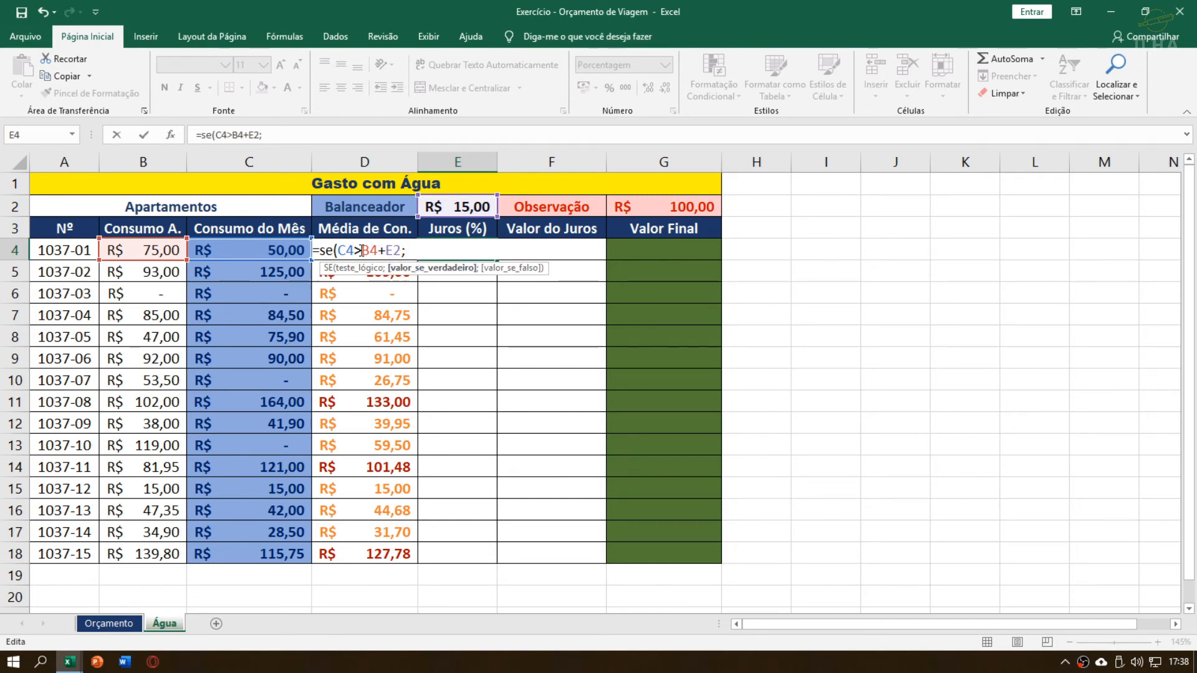
Recheck the C4>B4+E2 test in E4 and enter 17 as the SE function's value if true, without a percent sign
{"action": "left_click_drag", "start_coordinate": [337, 250], "coordinate": [406, 250]}
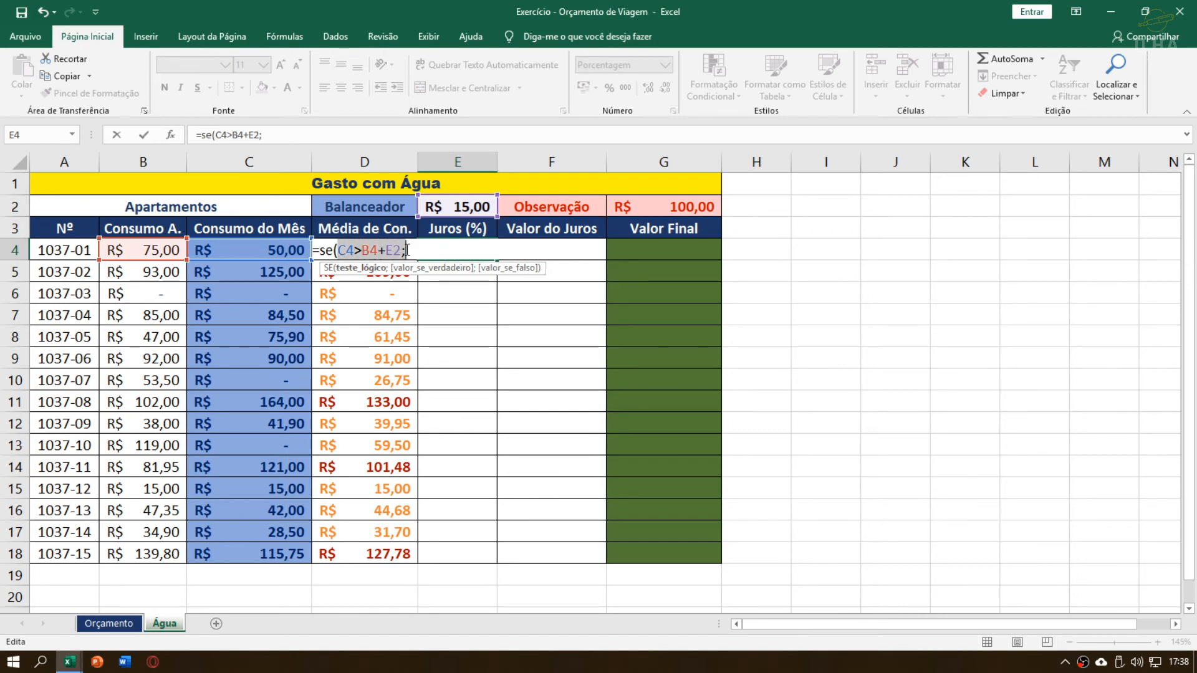
{"action": "left_click", "coordinate": [408, 250]}
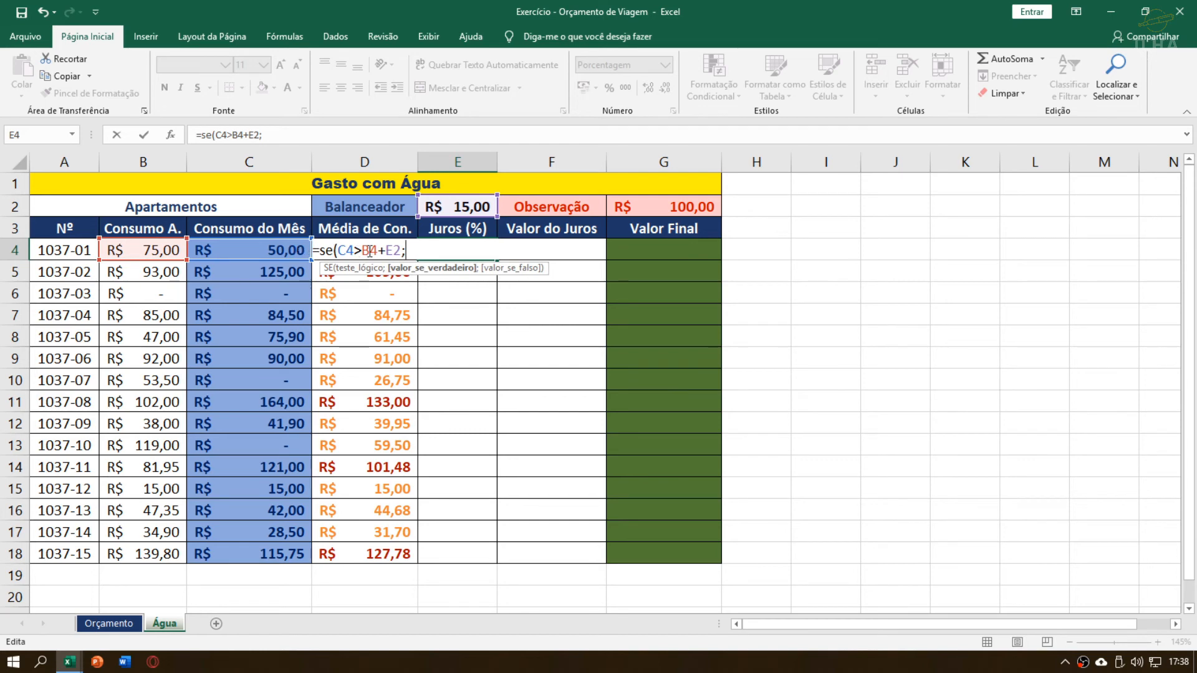
{"action": "left_click_drag", "start_coordinate": [337, 250], "coordinate": [402, 252]}
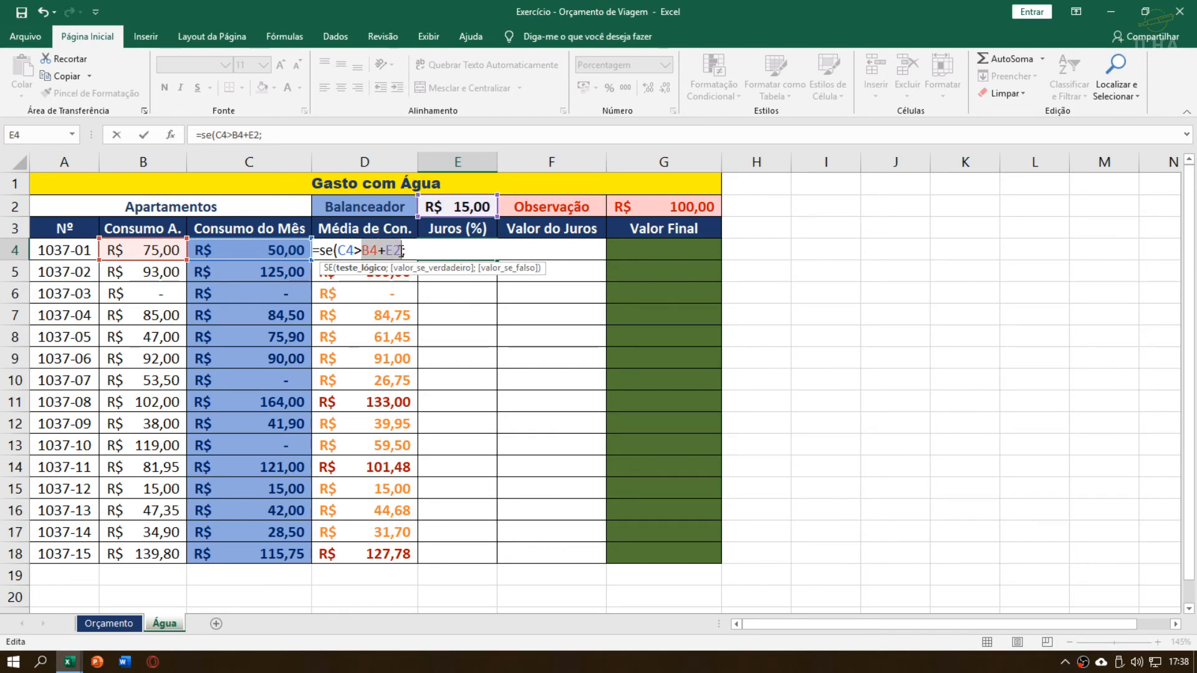
{"action": "left_click", "coordinate": [355, 251]}
{"action": "left_click_drag", "start_coordinate": [339, 251], "coordinate": [401, 251]}
{"action": "left_click", "coordinate": [419, 253]}
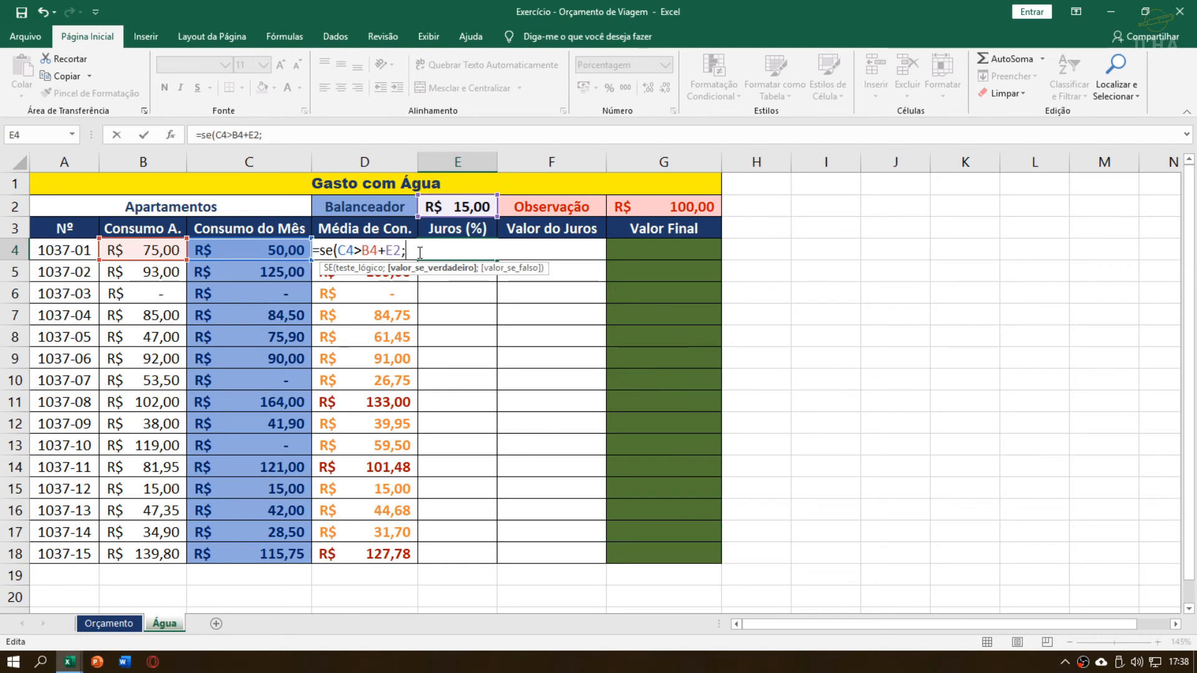
{"action": "type", "text": "17%"}
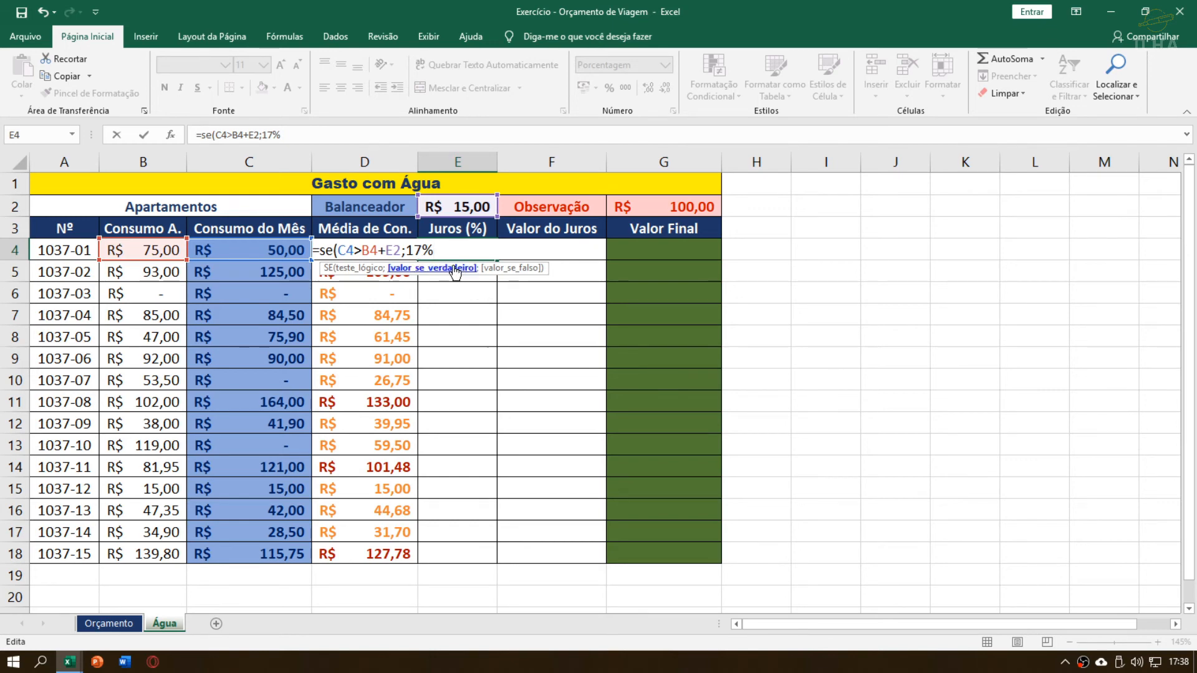
{"action": "key", "text": "BackSpace"}
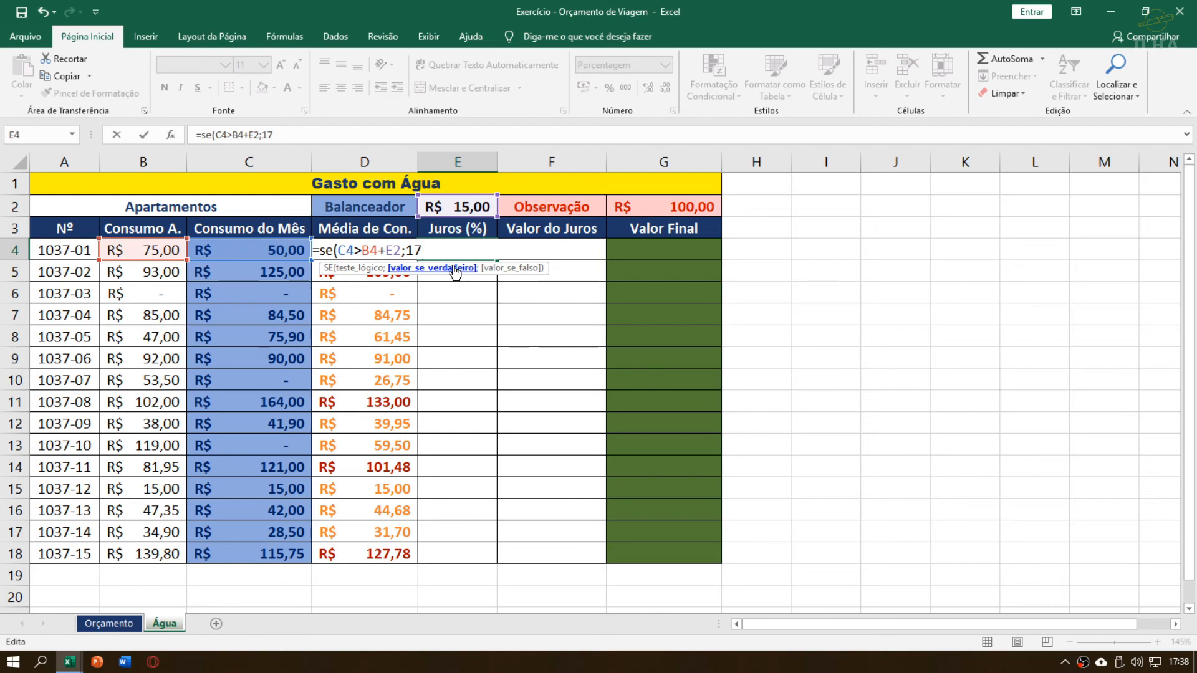
Complete E4's SE formula with 17% as the value if true and 0 as the value if false
{"action": "type", "text": "%"}
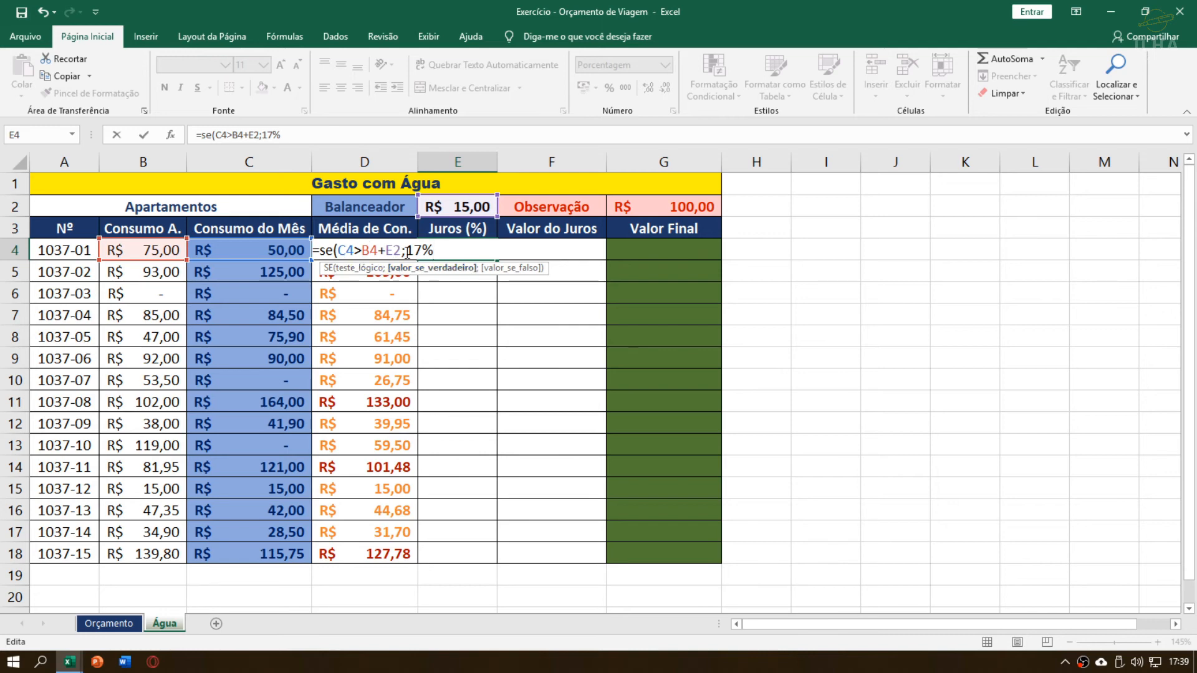
{"action": "type", "text": ";0"}
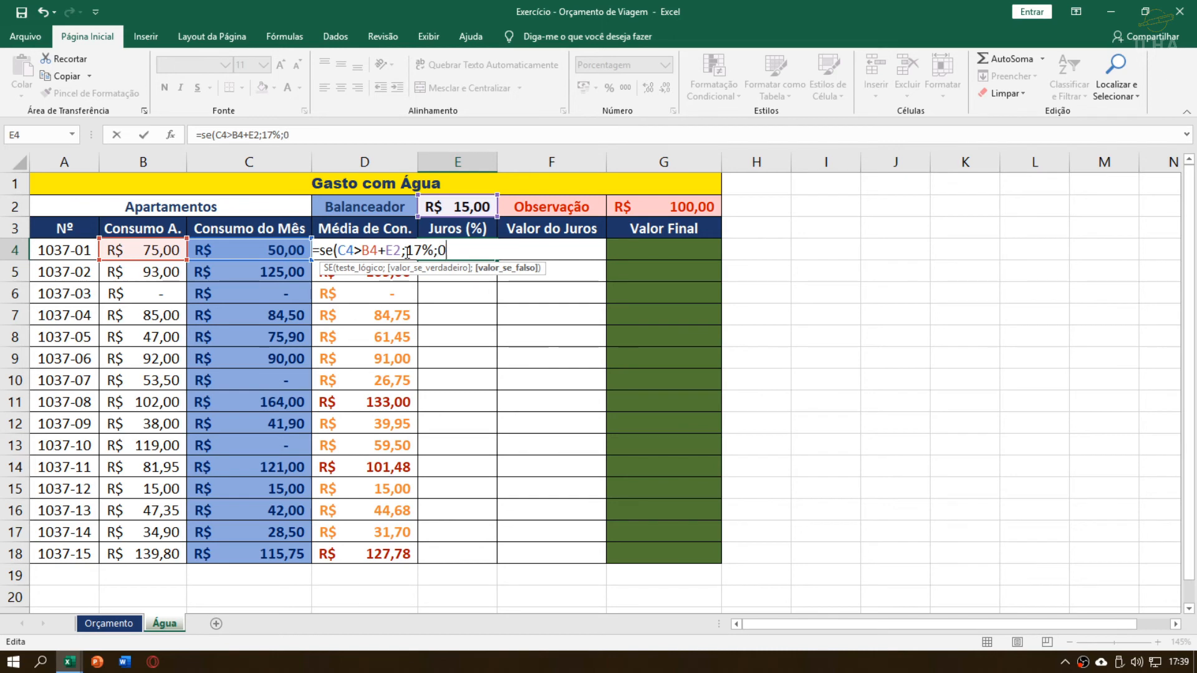
{"action": "type", "text": "%"}
{"action": "key", "text": "BackSpace"}
{"action": "type", "text": ")"}
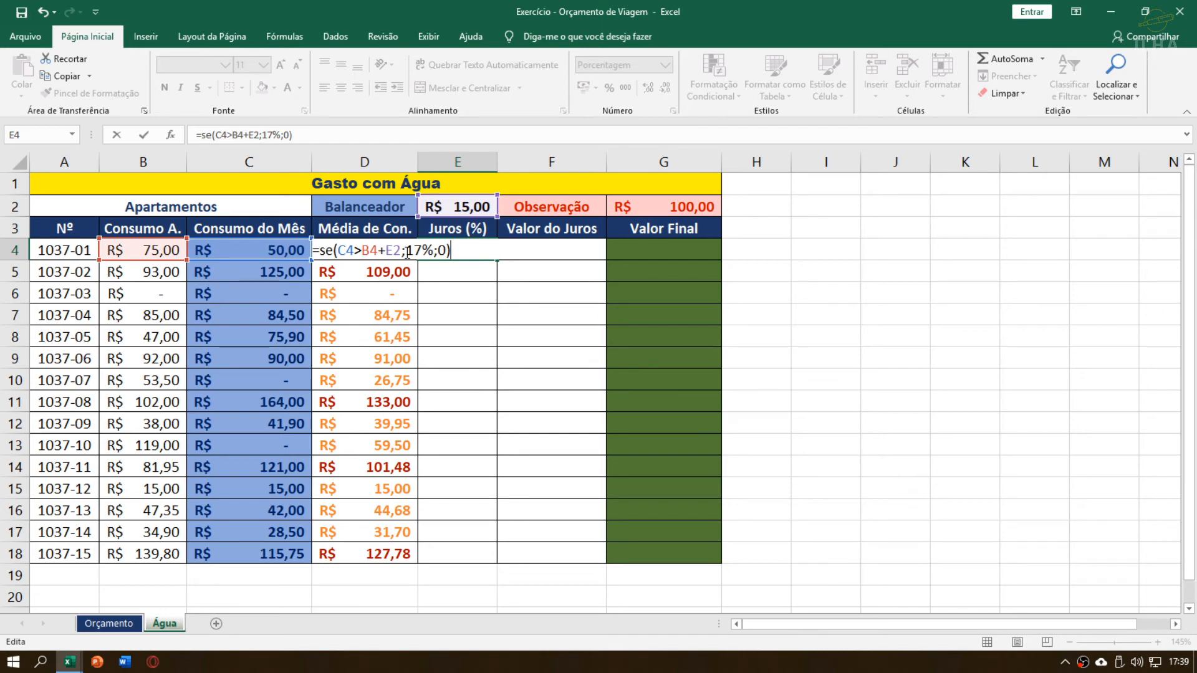
{"action": "key", "text": "Return"}
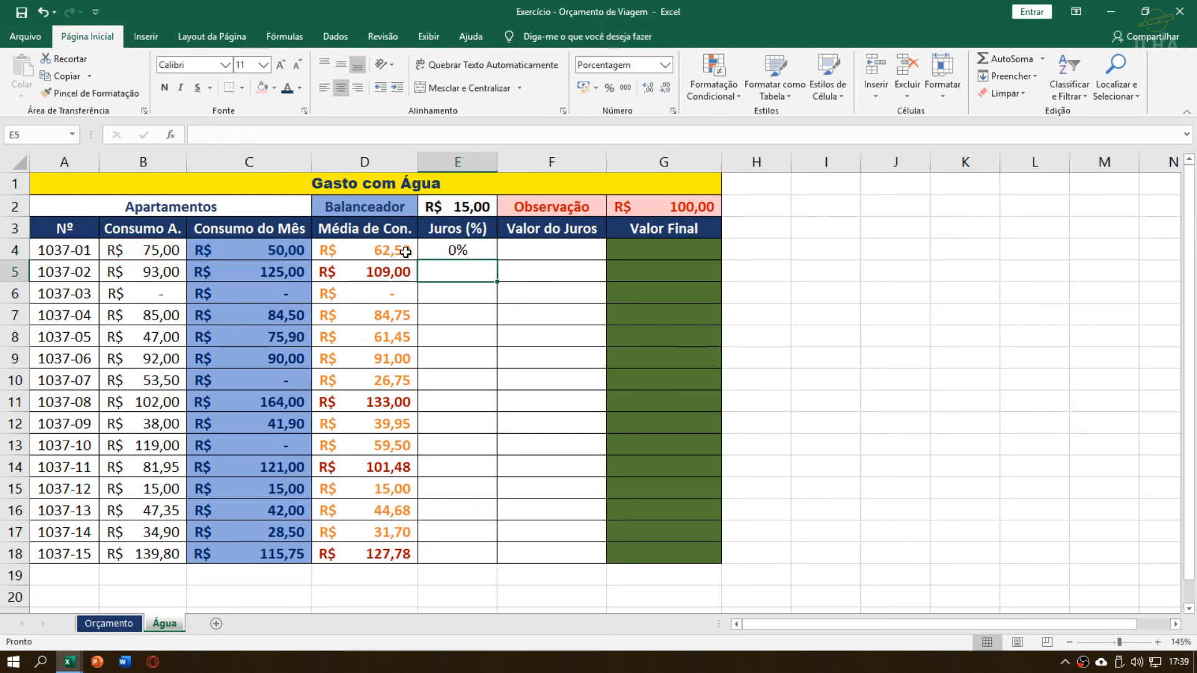
Check the Juros (%) result for apartment 1037-01 by comparing its Consumo do Mês with its Consumo A
{"action": "left_click", "coordinate": [477, 248]}
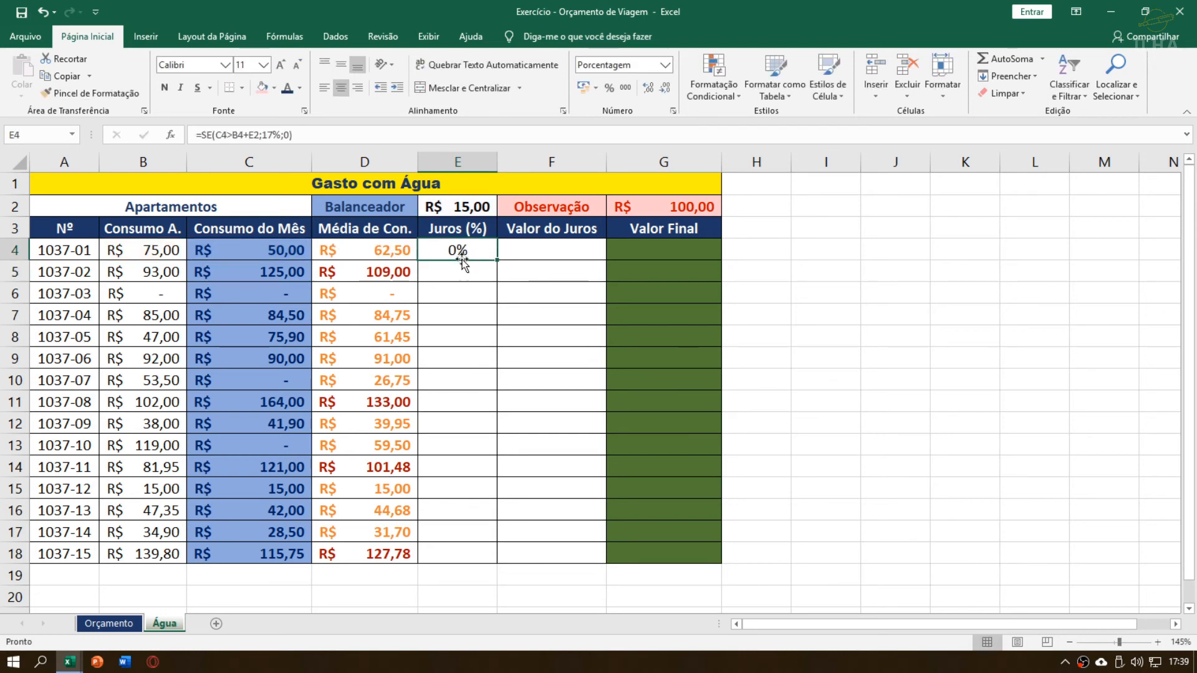
{"action": "left_click_drag", "start_coordinate": [256, 252], "coordinate": [520, 249]}
{"action": "left_click", "coordinate": [434, 253]}
{"action": "left_click_drag", "start_coordinate": [279, 248], "coordinate": [356, 253]}
{"action": "left_click", "coordinate": [167, 255]}
{"action": "left_click", "coordinate": [241, 254]}
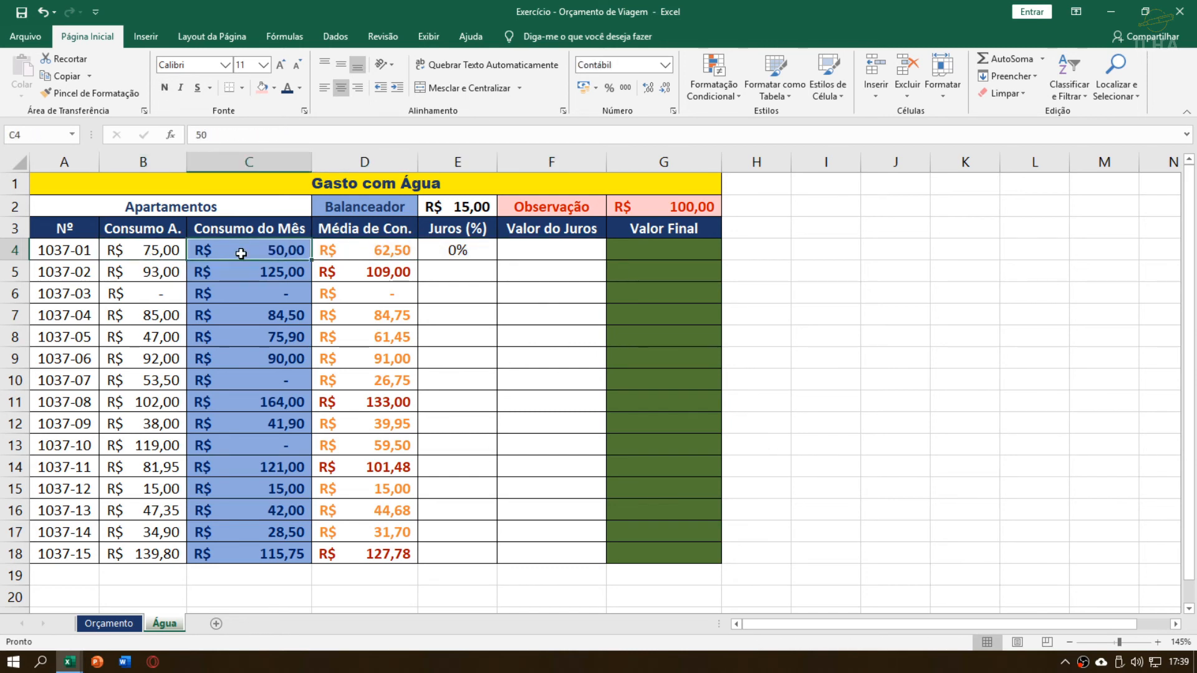
{"action": "left_click", "coordinate": [166, 253]}
{"action": "left_click", "coordinate": [258, 252]}
{"action": "left_click", "coordinate": [166, 253]}
{"action": "left_click", "coordinate": [265, 255]}
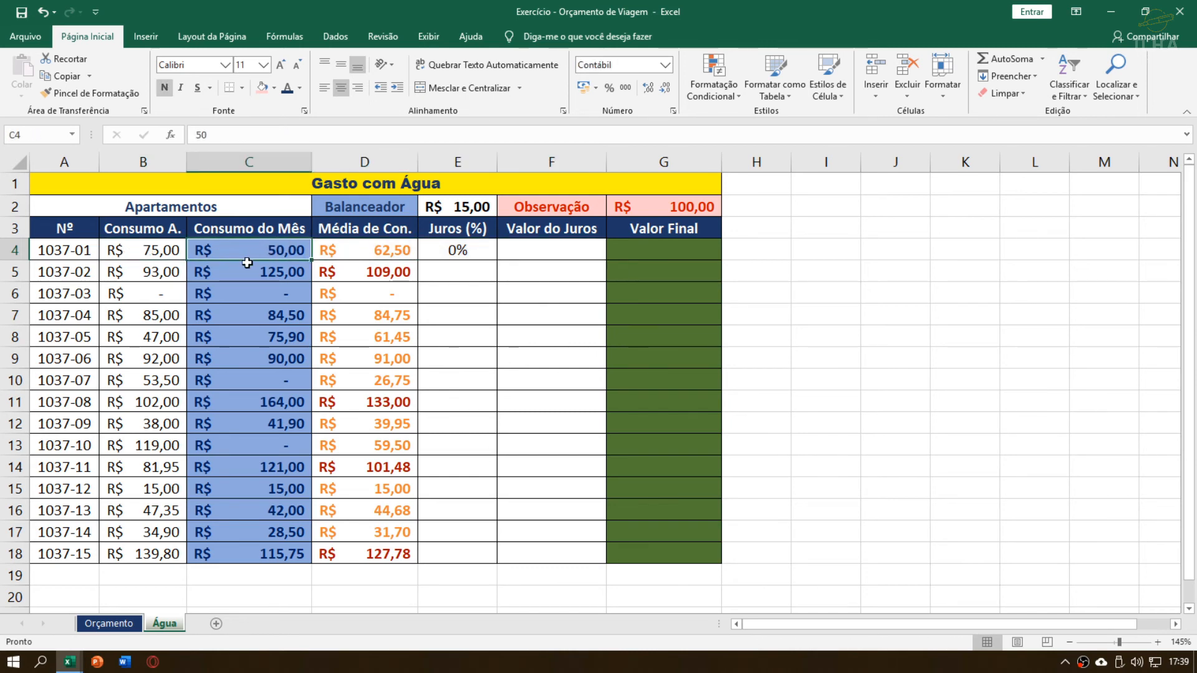
Compare Consumo do Mês with Consumo A. for apartments 1037-02 and 1037-05
{"action": "left_click", "coordinate": [304, 274]}
{"action": "left_click", "coordinate": [121, 273]}
{"action": "left_click", "coordinate": [251, 274]}
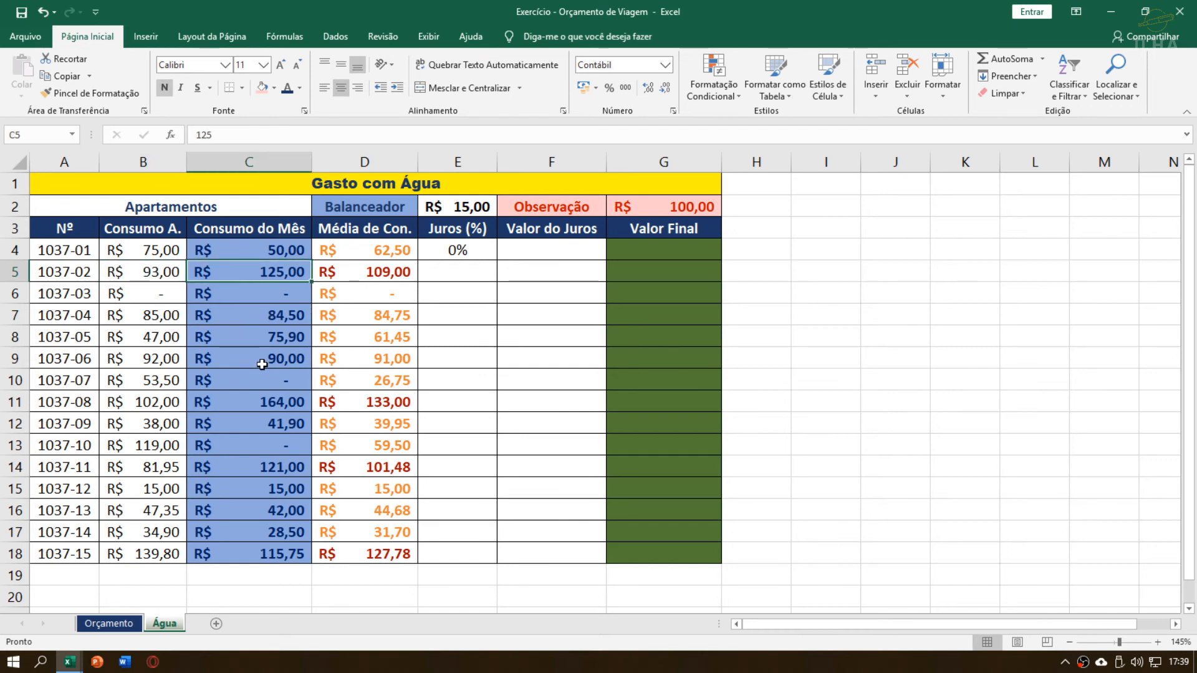
{"action": "left_click", "coordinate": [288, 341]}
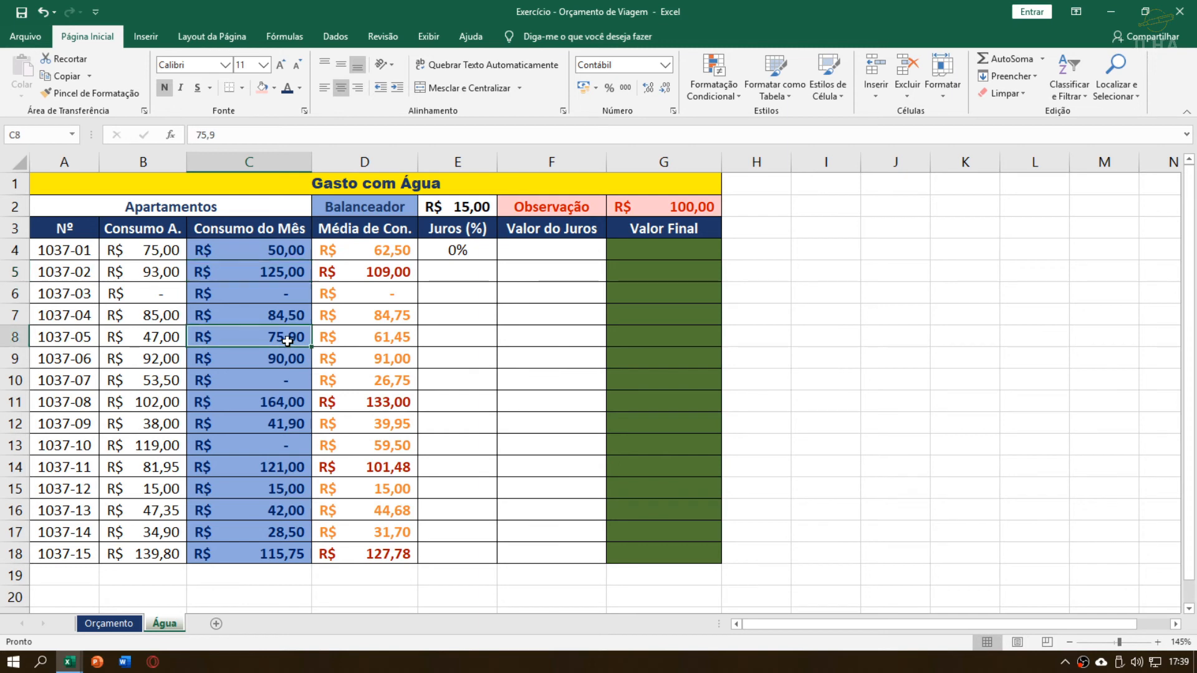
{"action": "left_click", "coordinate": [162, 327]}
{"action": "left_click", "coordinate": [239, 343]}
{"action": "left_click", "coordinate": [144, 332]}
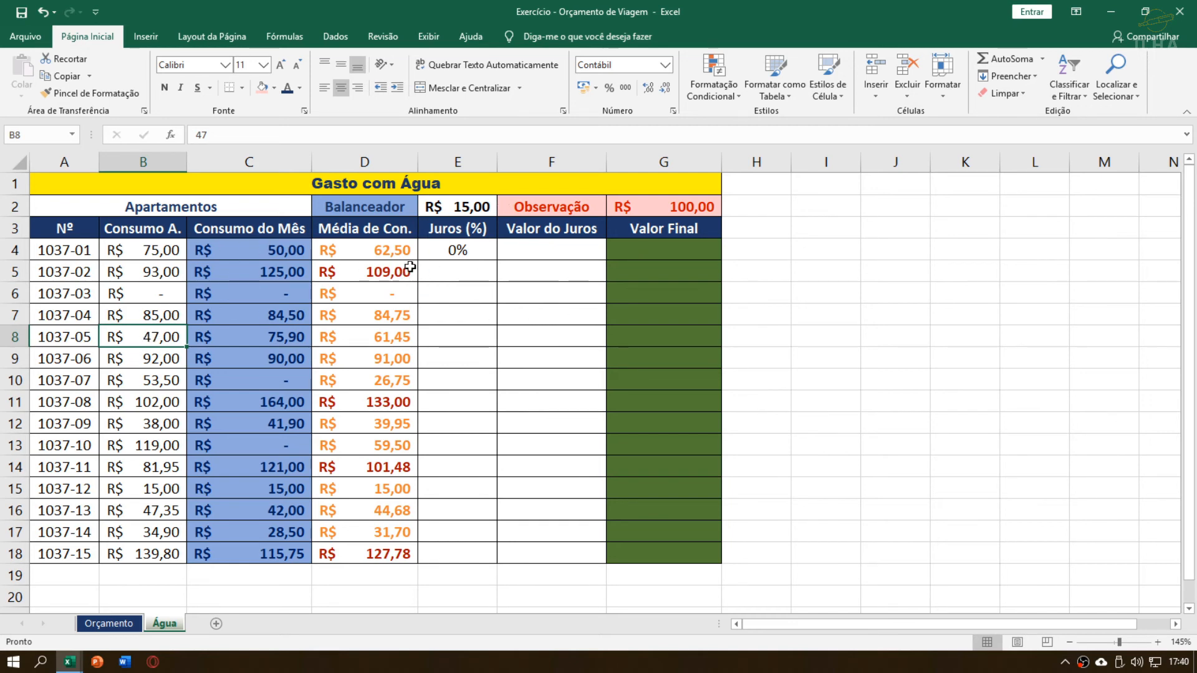
Open E4's Juros (%) formula, review its cell references and close it without changes
{"action": "left_click", "coordinate": [467, 272]}
{"action": "left_click", "coordinate": [467, 251]}
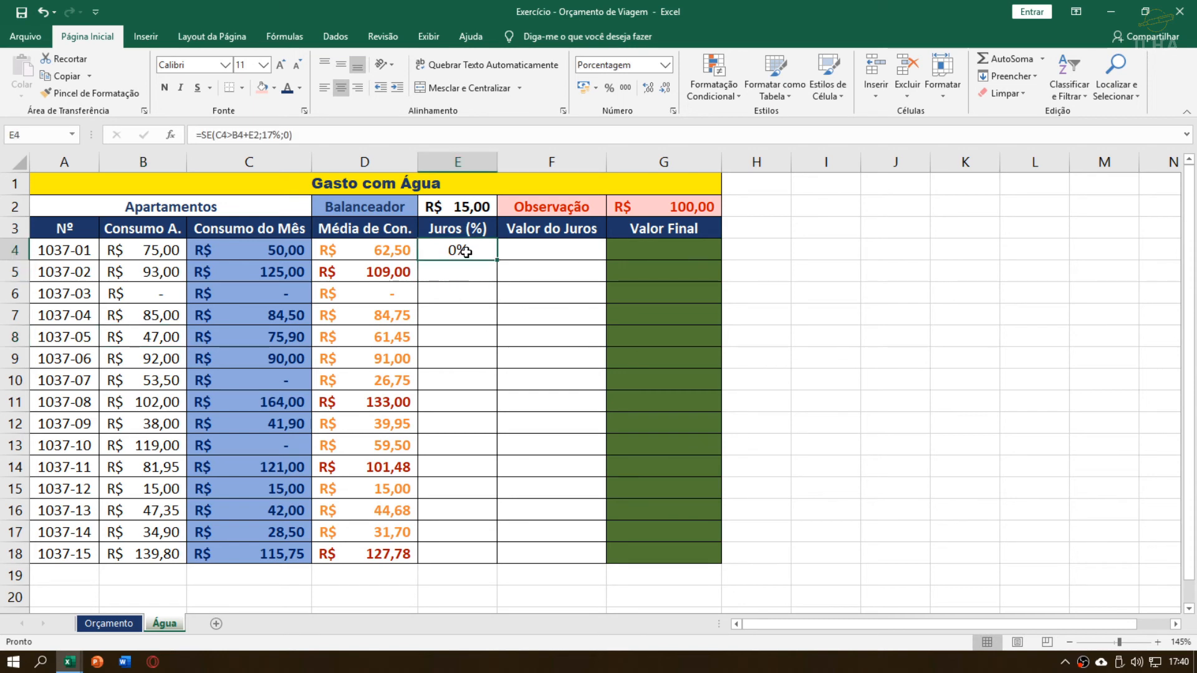
{"action": "mouse_move", "coordinate": [498, 262]}
{"action": "left_mouse_down"}
{"action": "mouse_move", "coordinate": [494, 562]}
{"action": "mouse_move", "coordinate": [477, 257]}
{"action": "left_mouse_up"}
{"action": "mouse_move", "coordinate": [462, 250]}
{"action": "left_mouse_down"}
{"action": "mouse_move", "coordinate": [454, 545]}
{"action": "mouse_move", "coordinate": [470, 252]}
{"action": "left_mouse_up"}
{"action": "double_click", "coordinate": [470, 251]}
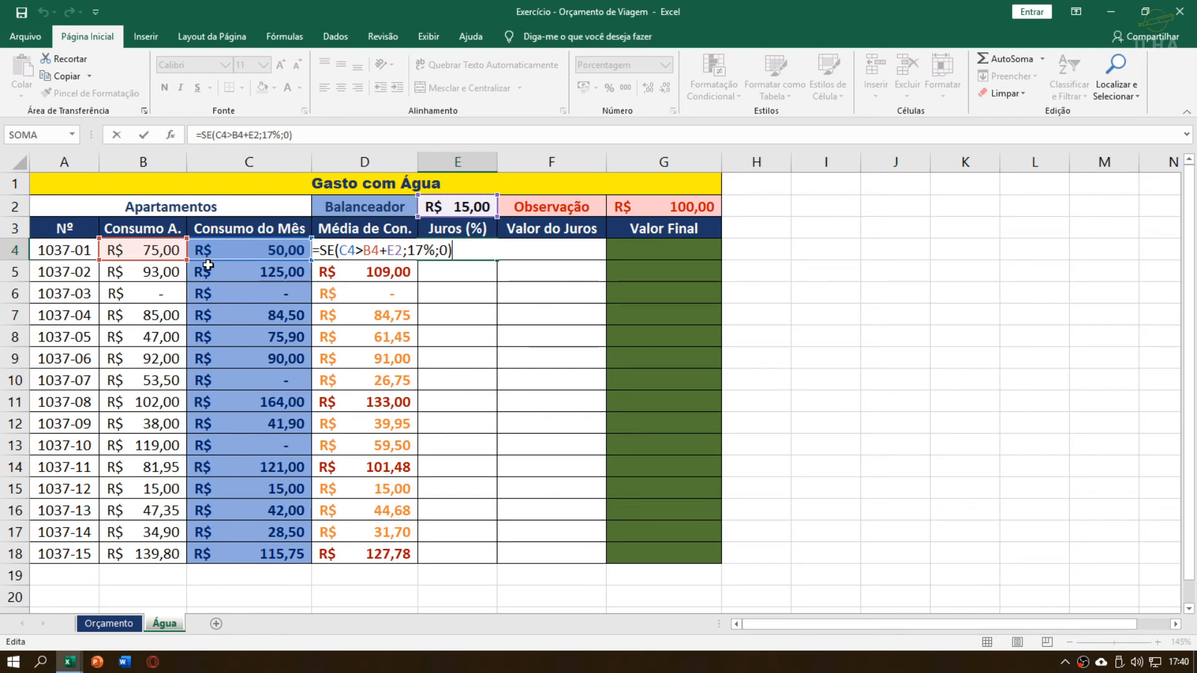
{"action": "key", "text": "Return"}
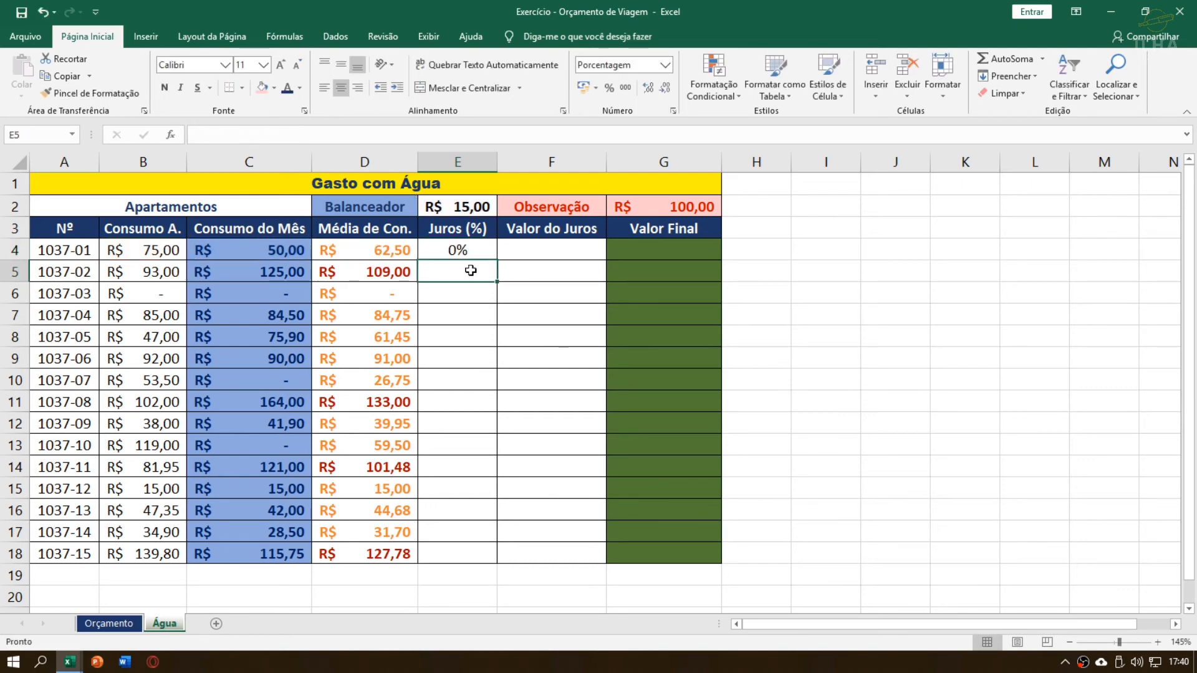
Make the Balanceador reference in E4's formula absolute as $E$2, checking the 17% and 0 arguments
{"action": "double_click", "coordinate": [469, 249]}
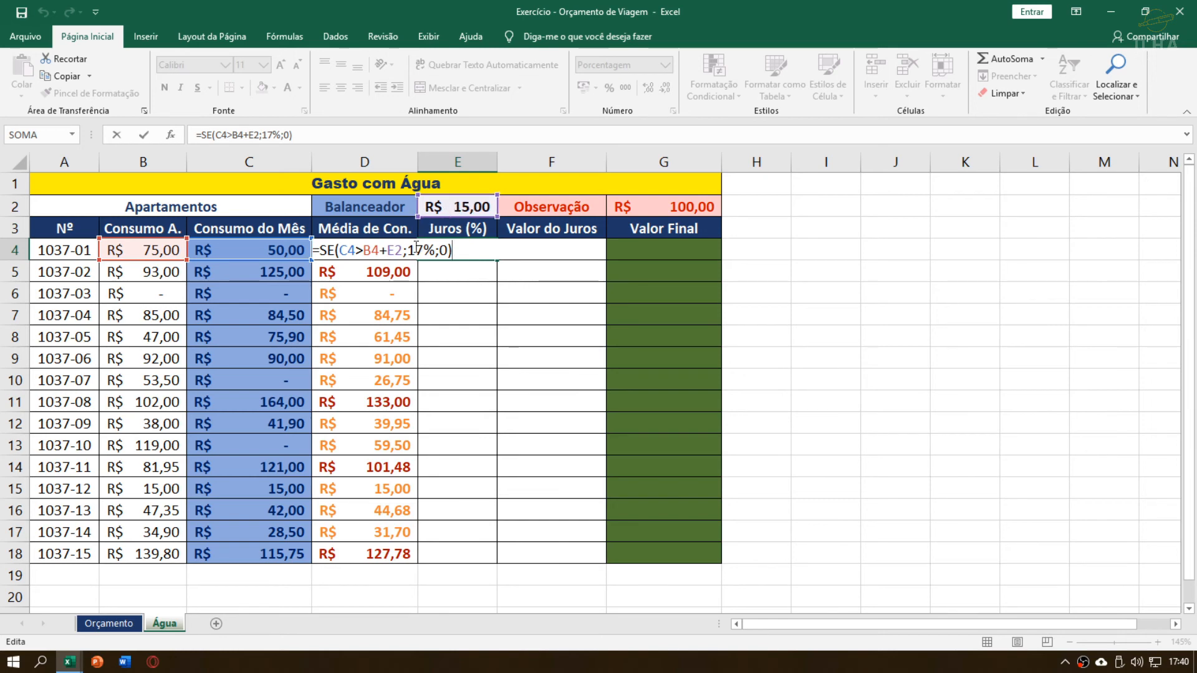
{"action": "key", "text": "Left"}
{"action": "key", "text": "Left"}
{"action": "key", "text": "Left"}
{"action": "key", "text": "Left"}
{"action": "key", "text": "Left"}
{"action": "key", "text": "Left"}
{"action": "key", "text": "Left"}
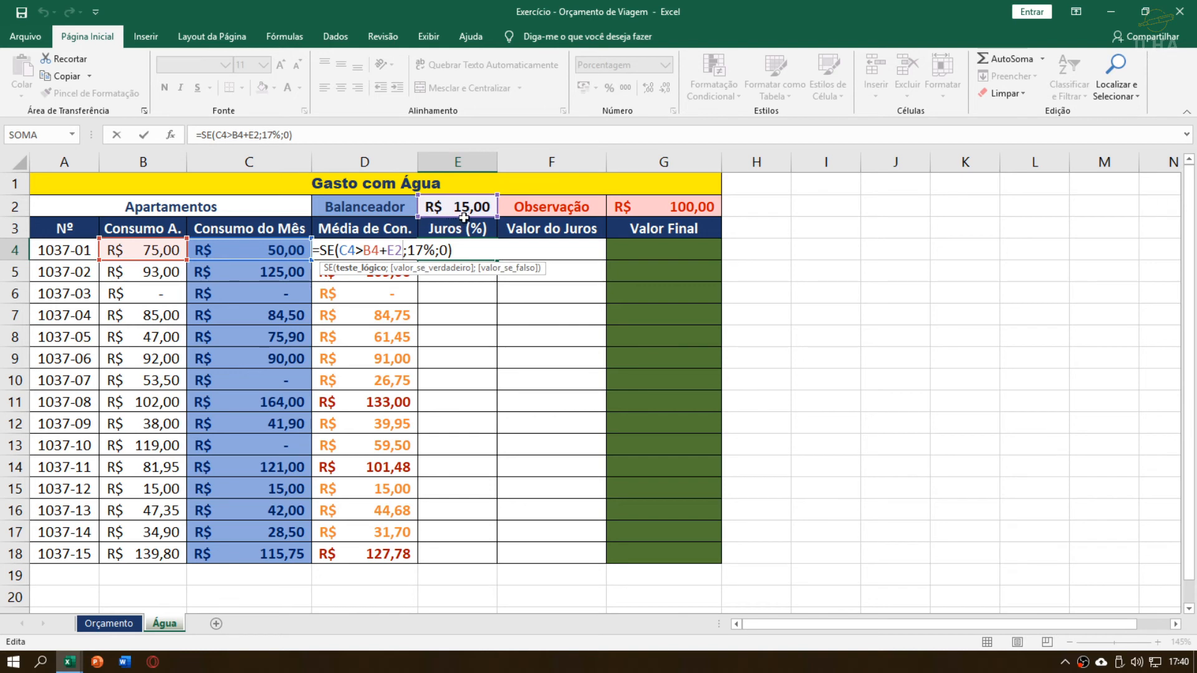
{"action": "mouse_move", "coordinate": [464, 217]}
{"action": "left_mouse_down"}
{"action": "mouse_move", "coordinate": [455, 529]}
{"action": "mouse_move", "coordinate": [452, 192]}
{"action": "mouse_move", "coordinate": [459, 208]}
{"action": "left_mouse_up"}
{"action": "key", "text": "F4"}
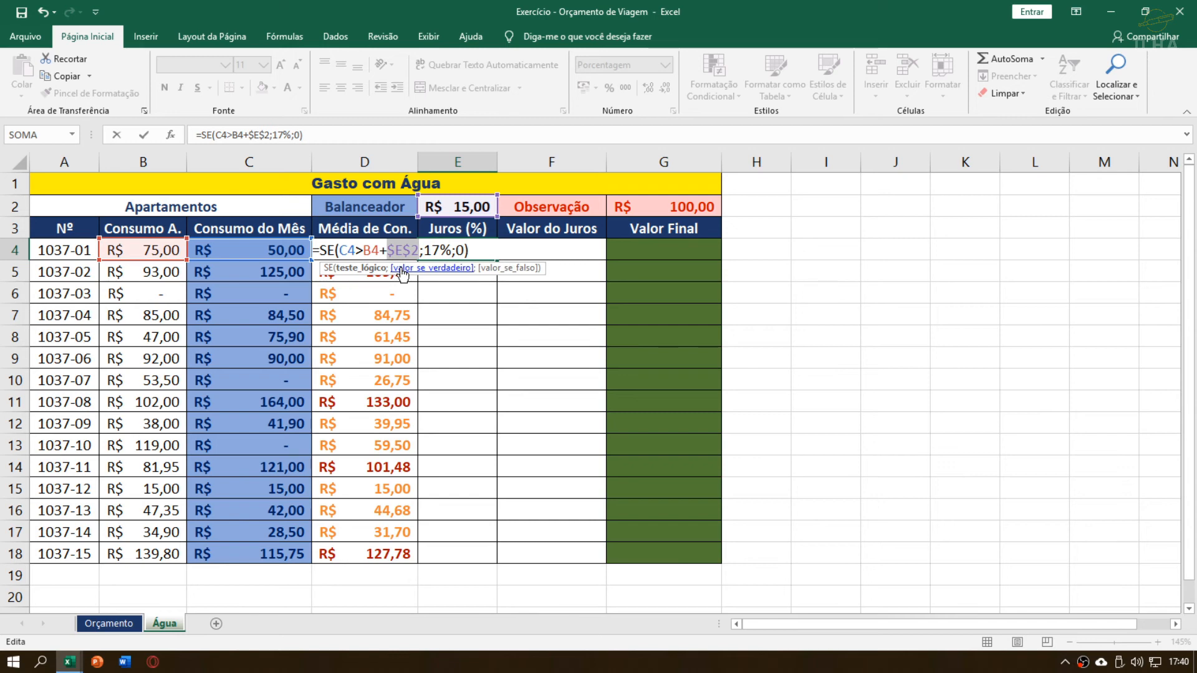
{"action": "left_click", "coordinate": [432, 251]}
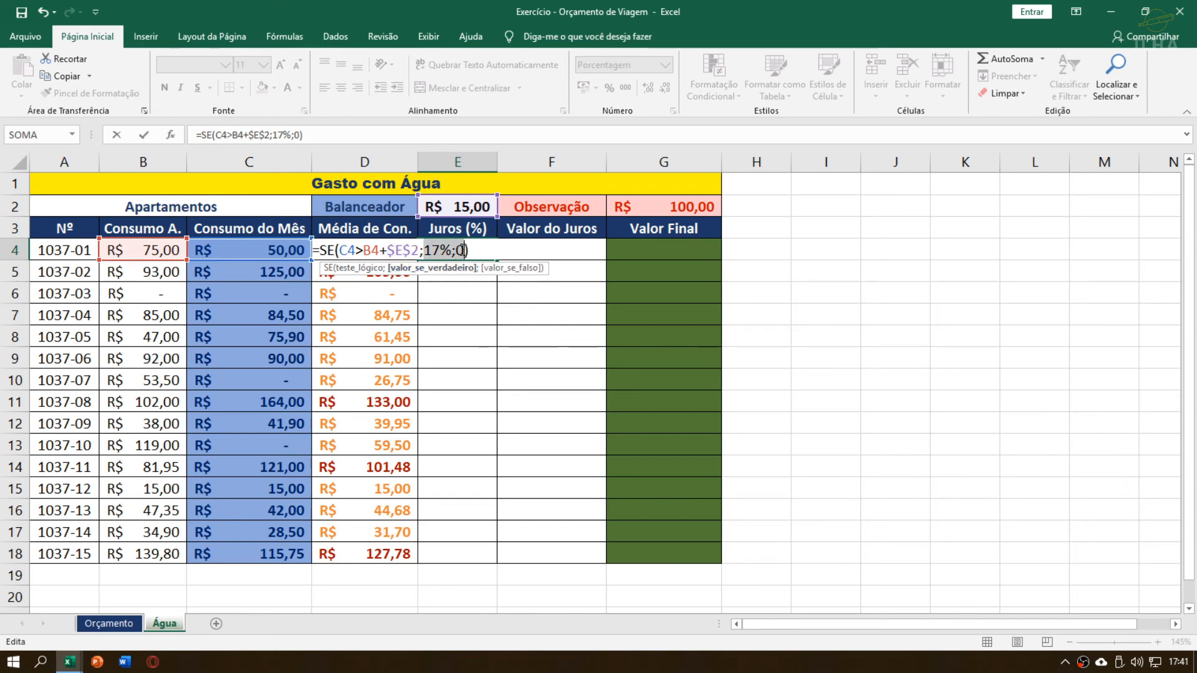
{"action": "left_click_drag", "start_coordinate": [420, 250], "coordinate": [463, 252]}
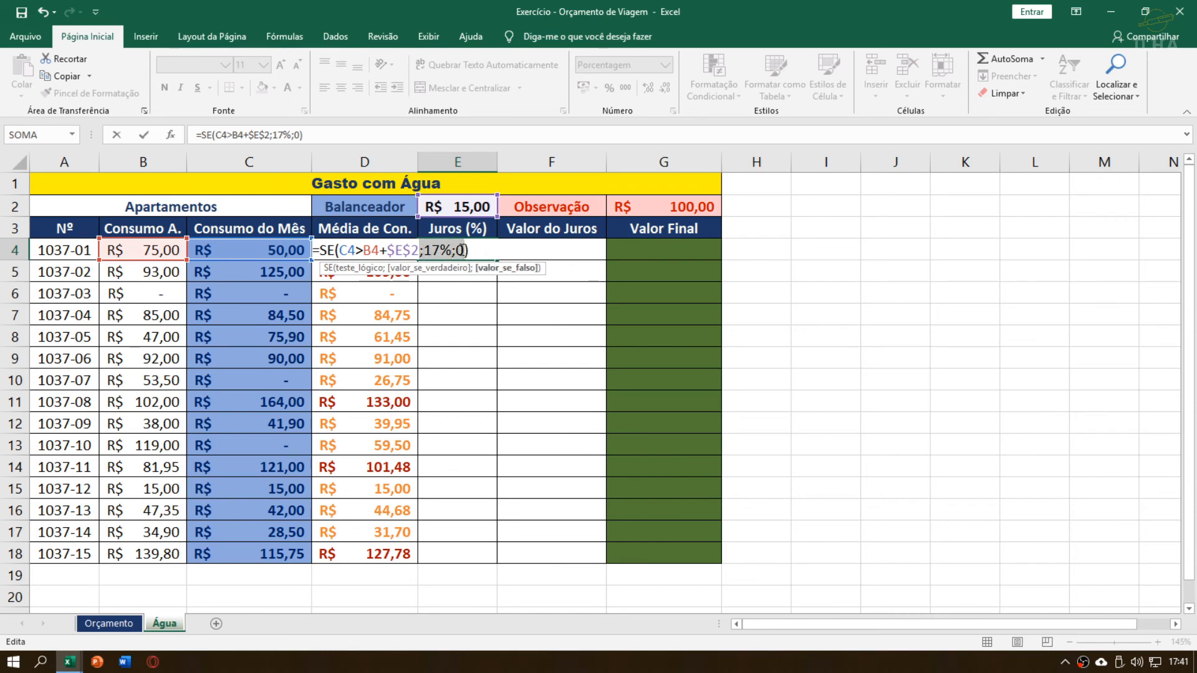
{"action": "left_click", "coordinate": [440, 251]}
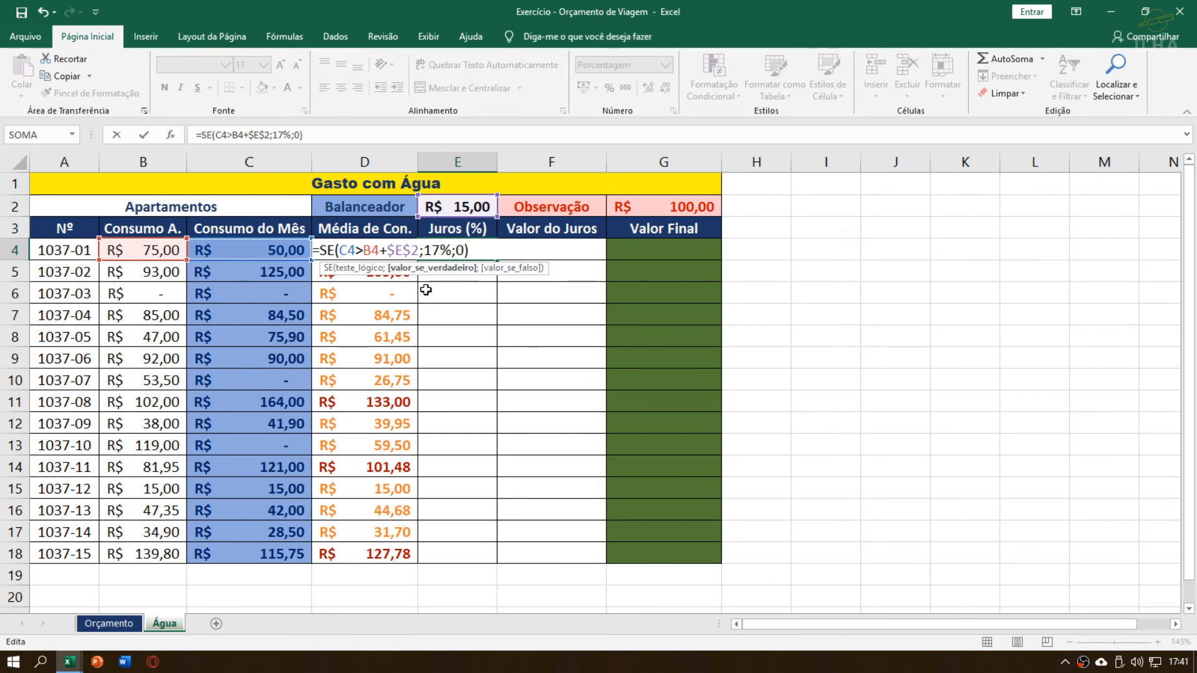
{"action": "left_click", "coordinate": [465, 251]}
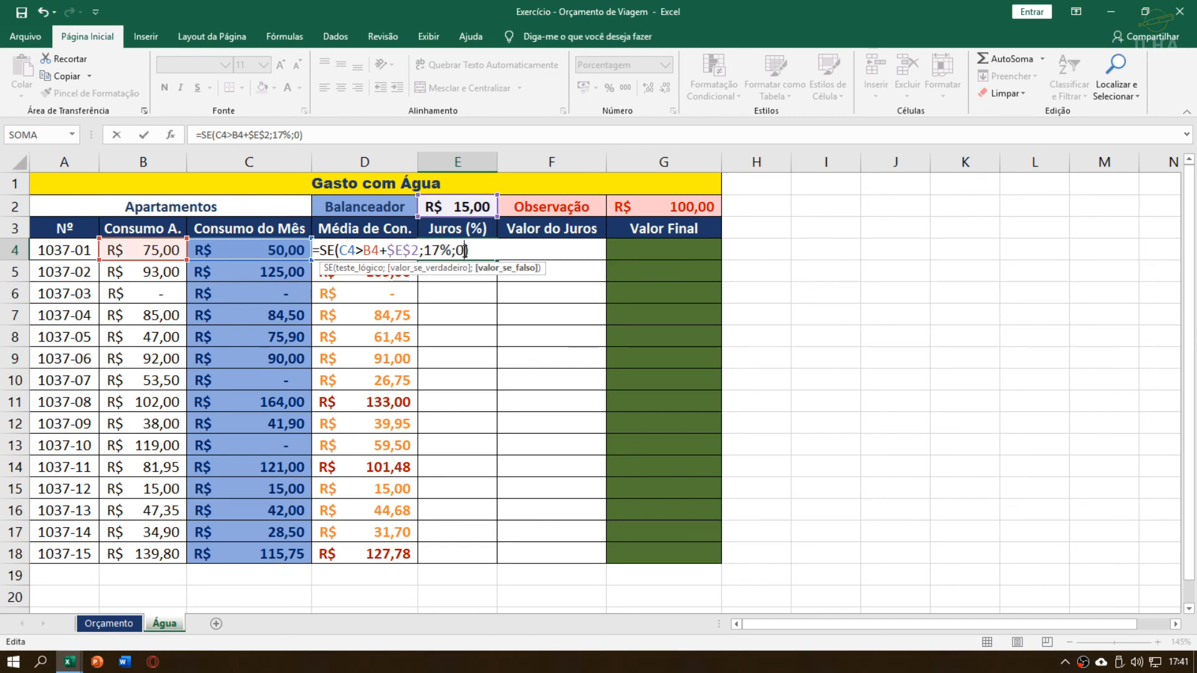
{"action": "key", "text": "Return"}
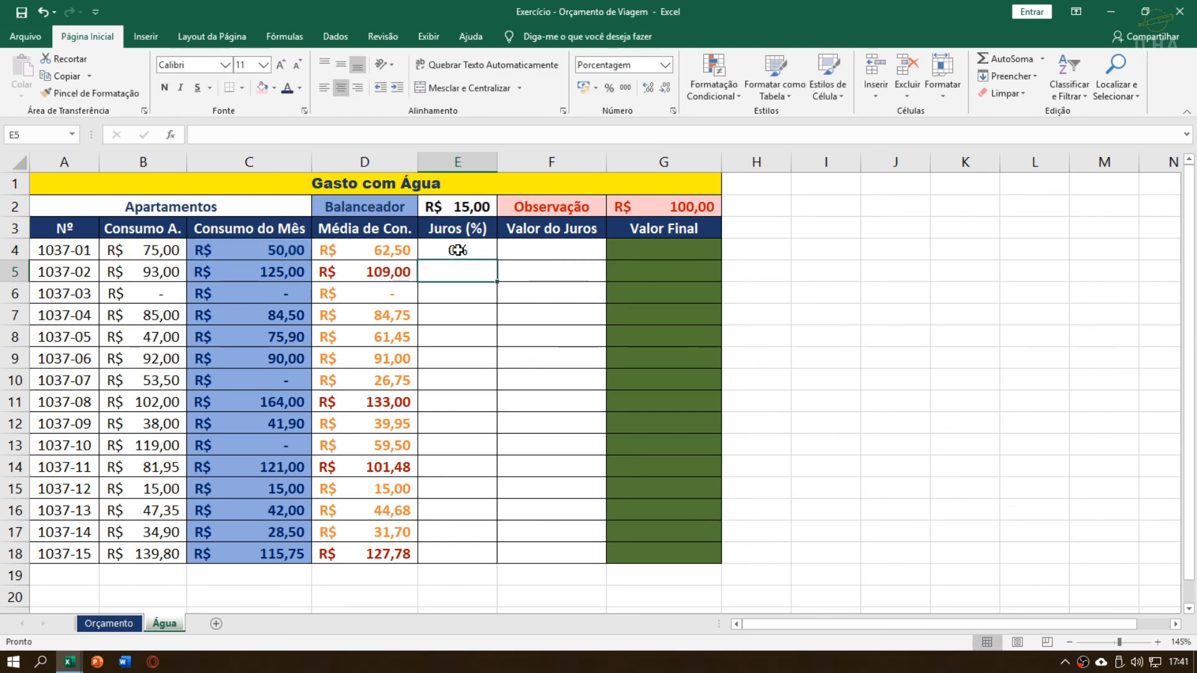
Fill the Juros (%) formula from E4 down to E18 and check the copied formulas in several rows
{"action": "left_click", "coordinate": [465, 250]}
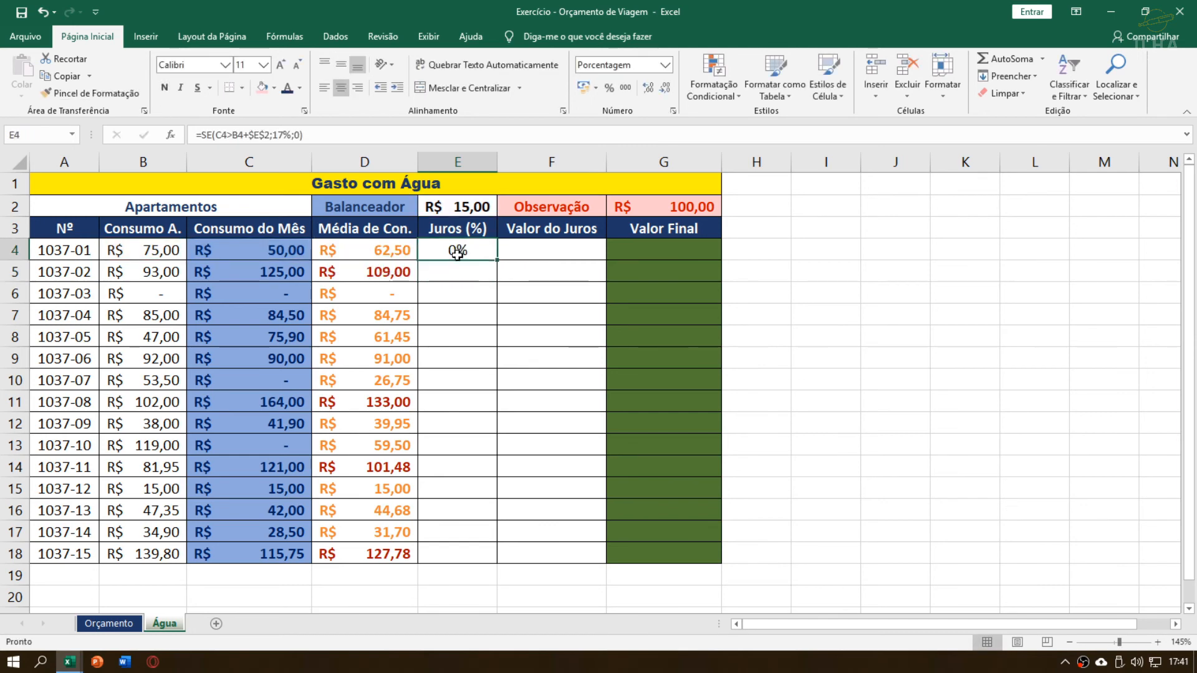
{"action": "double_click", "coordinate": [497, 260]}
{"action": "left_click", "coordinate": [468, 275]}
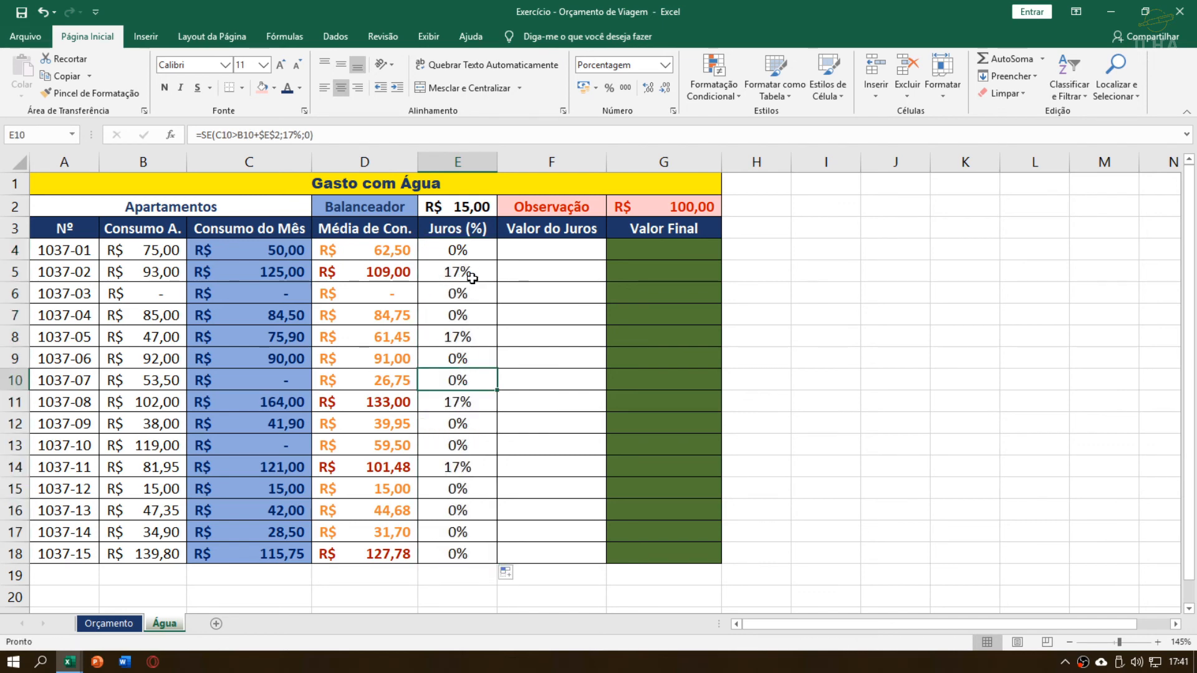
{"action": "left_click", "coordinate": [464, 256]}
{"action": "left_click", "coordinate": [463, 277]}
{"action": "left_click", "coordinate": [454, 316]}
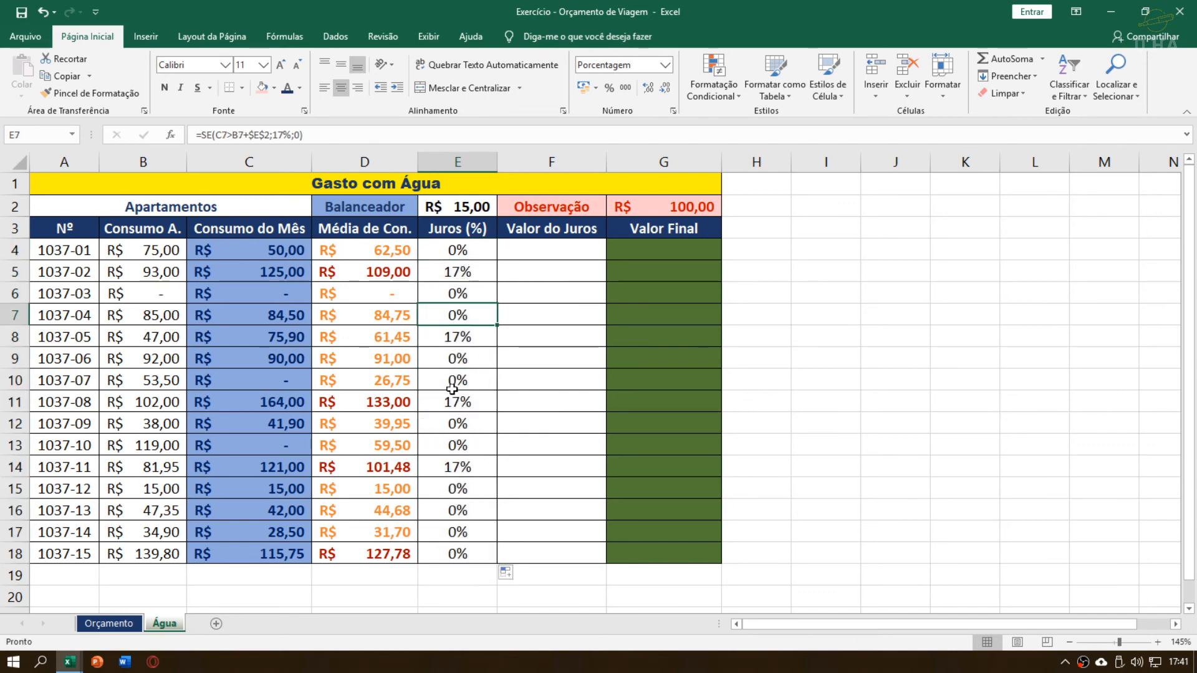
{"action": "left_click", "coordinate": [452, 382]}
{"action": "left_click", "coordinate": [455, 402]}
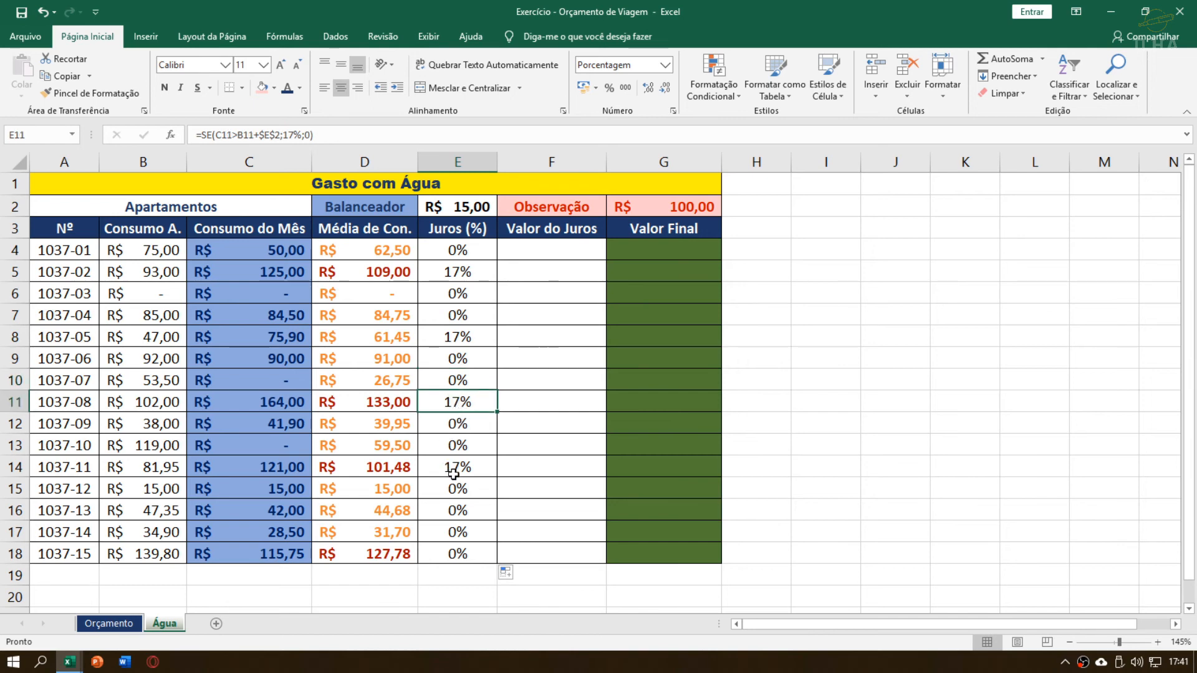
{"action": "left_click", "coordinate": [454, 382]}
Compare Consumo do Mês with Consumo A. for apartments such as 1037-11 and 1037-15 to verify their Juros (%)
{"action": "left_click", "coordinate": [211, 336]}
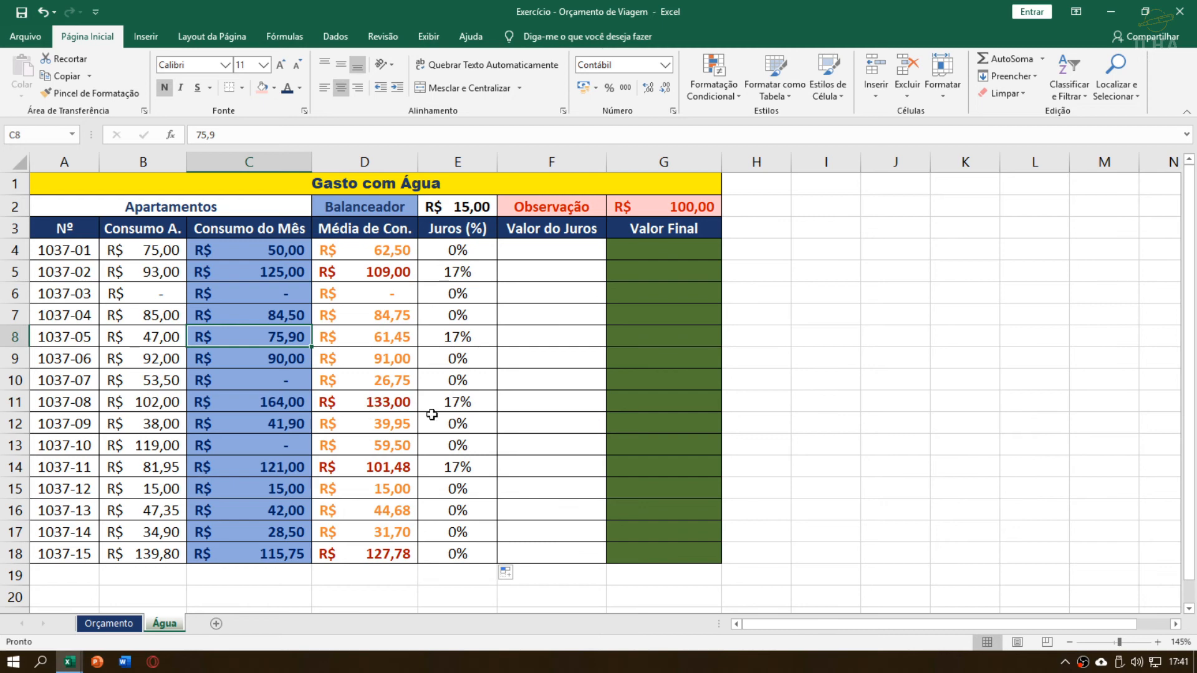
{"action": "left_click", "coordinate": [285, 365]}
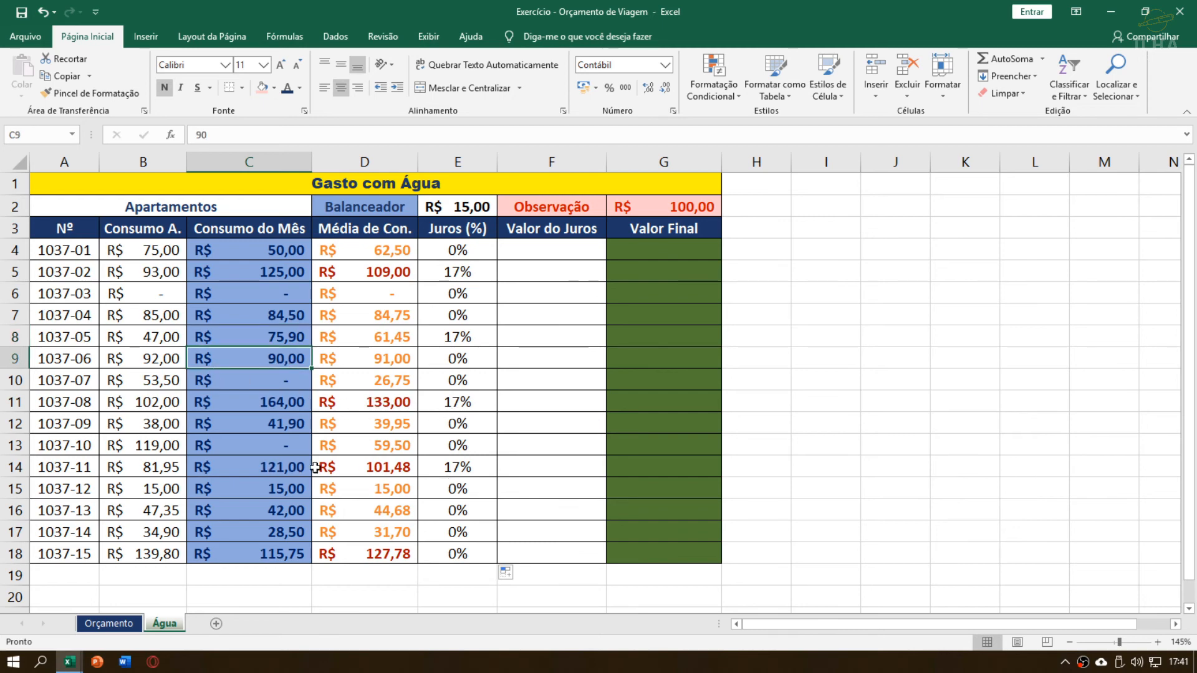
{"action": "left_click", "coordinate": [286, 470]}
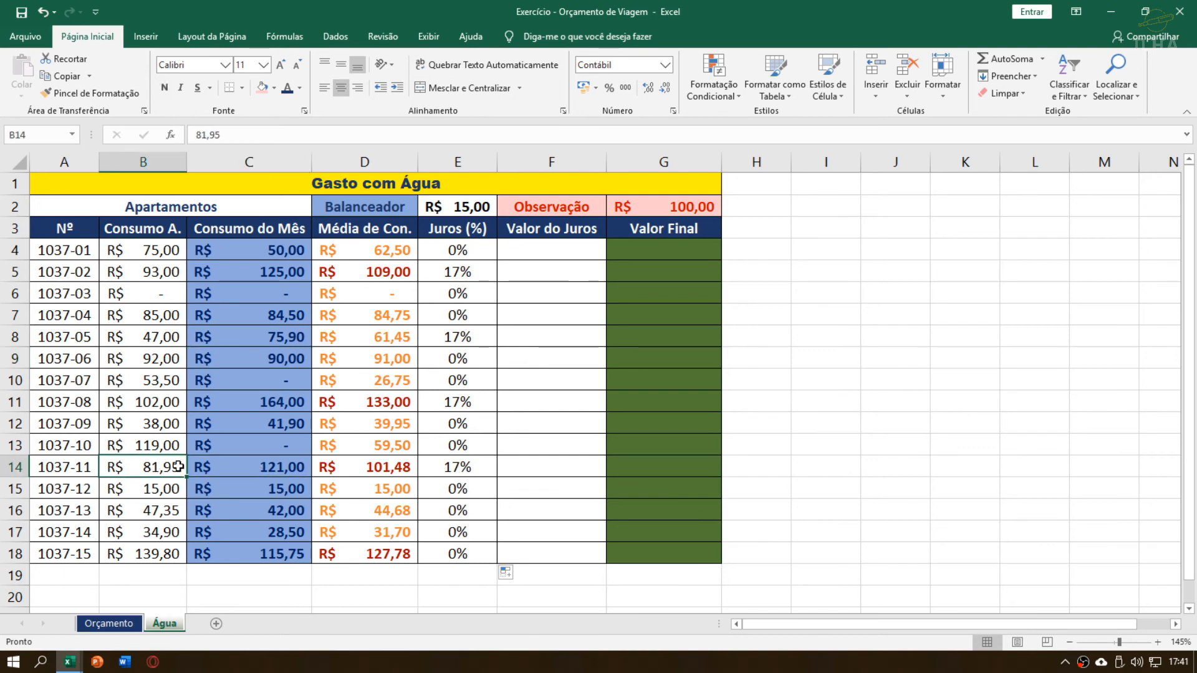
{"action": "left_click", "coordinate": [255, 559]}
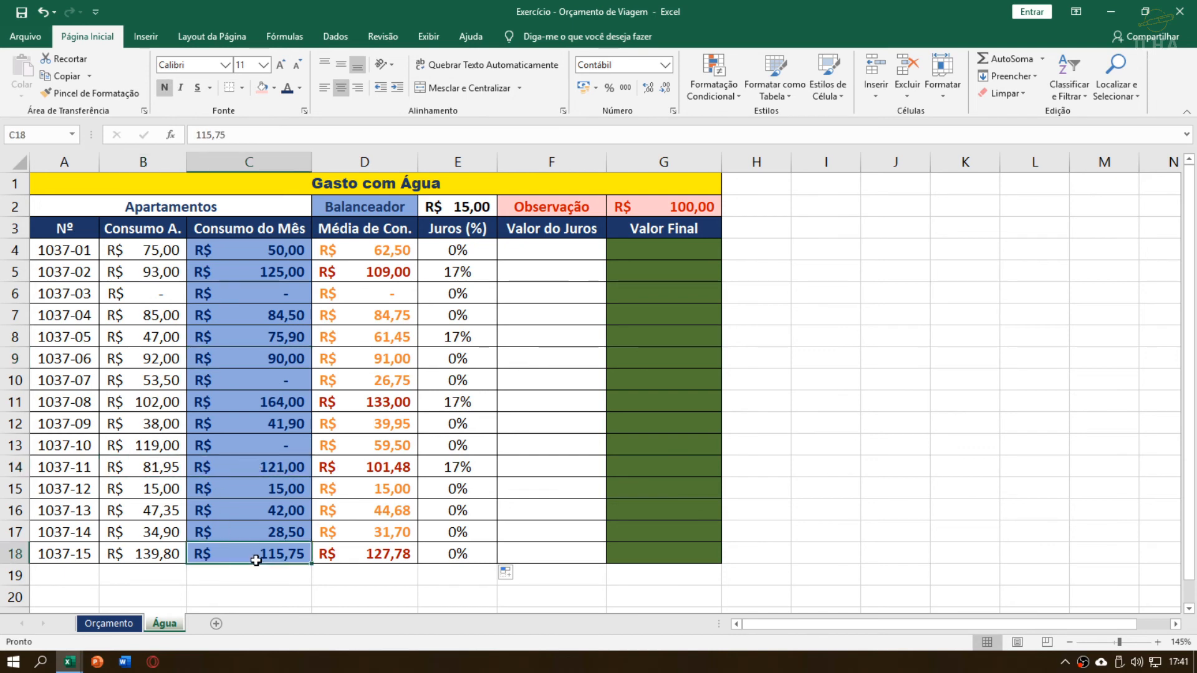
{"action": "left_click", "coordinate": [147, 559]}
{"action": "left_click", "coordinate": [256, 555]}
{"action": "left_click_drag", "start_coordinate": [262, 551], "coordinate": [283, 252]}
Review the averages in D4:D18, the SE formula in E4 and the interest percentages in E4:E18
{"action": "left_click_drag", "start_coordinate": [362, 249], "coordinate": [390, 563]}
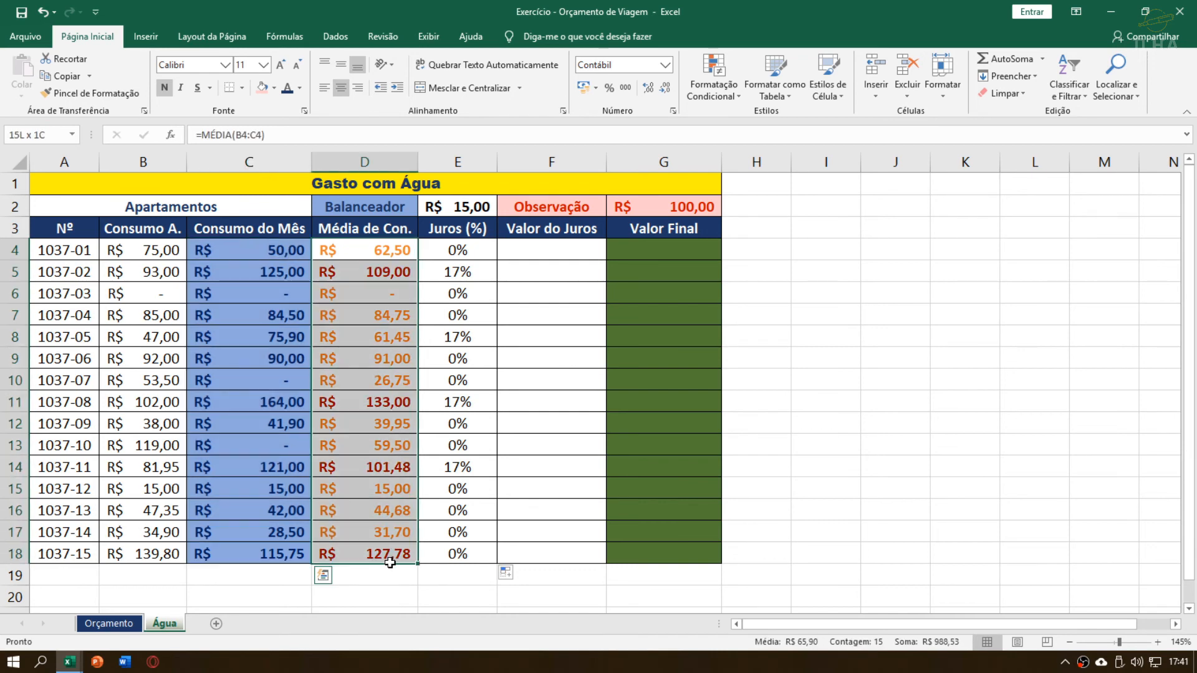
{"action": "left_click", "coordinate": [368, 463]}
{"action": "left_click", "coordinate": [352, 298]}
{"action": "left_click_drag", "start_coordinate": [363, 257], "coordinate": [365, 553]}
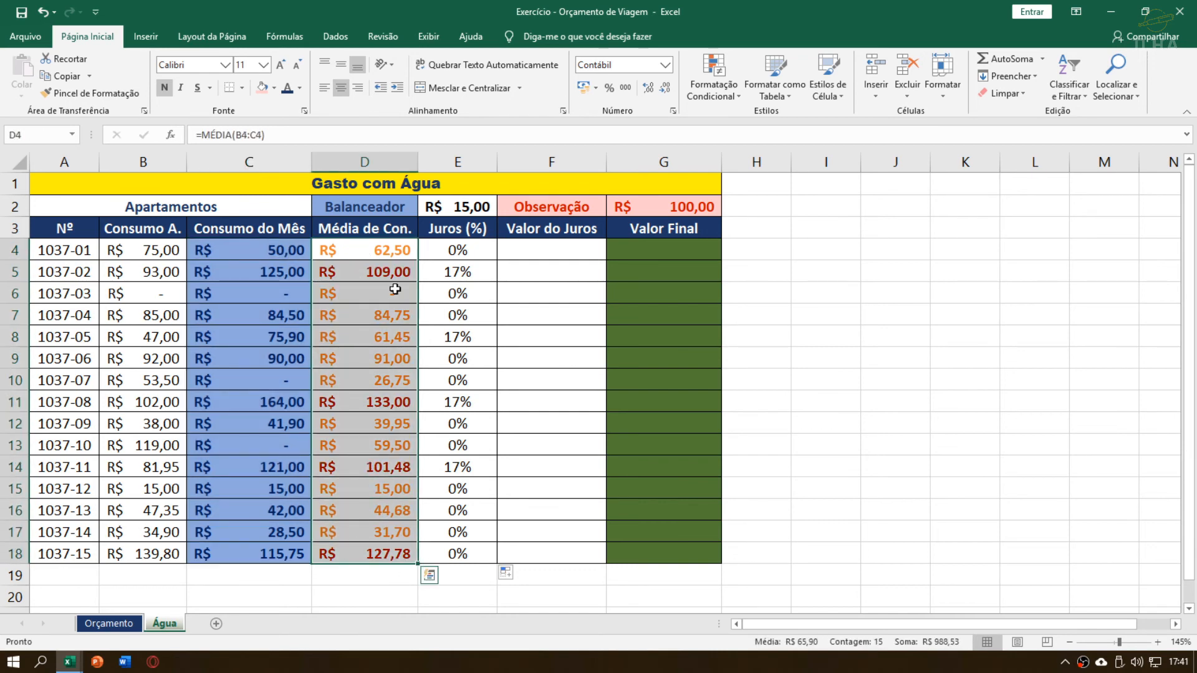
{"action": "left_click", "coordinate": [458, 249]}
{"action": "key", "text": "F2"}
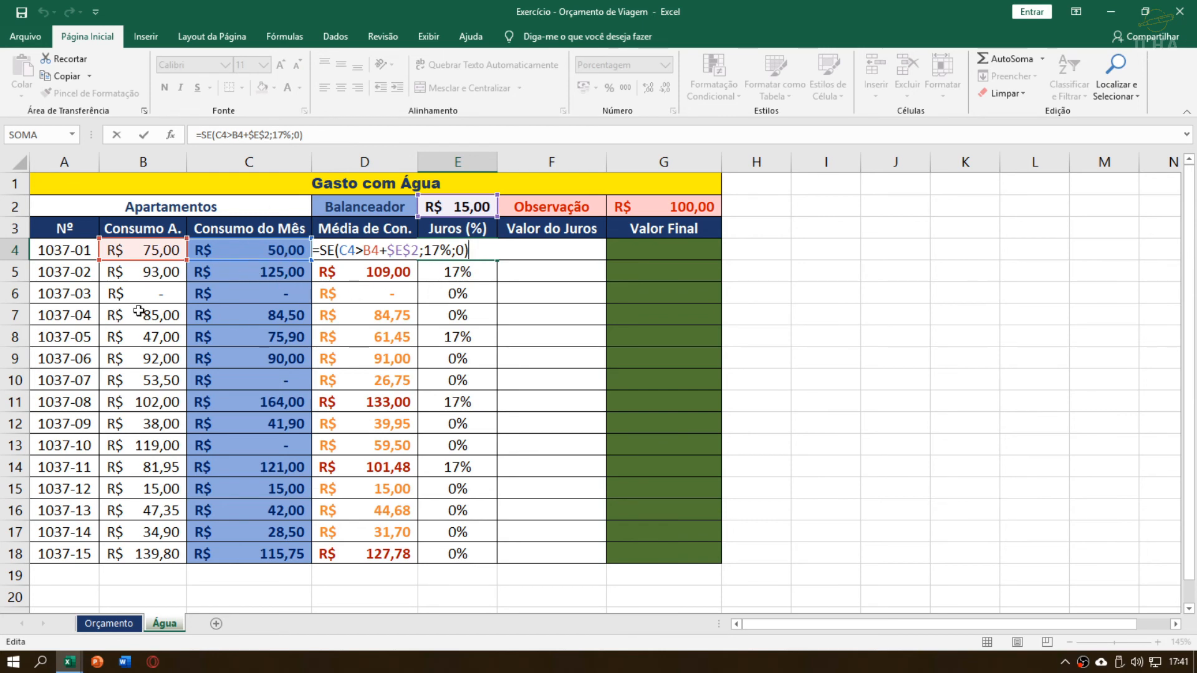
{"action": "key", "text": "Return"}
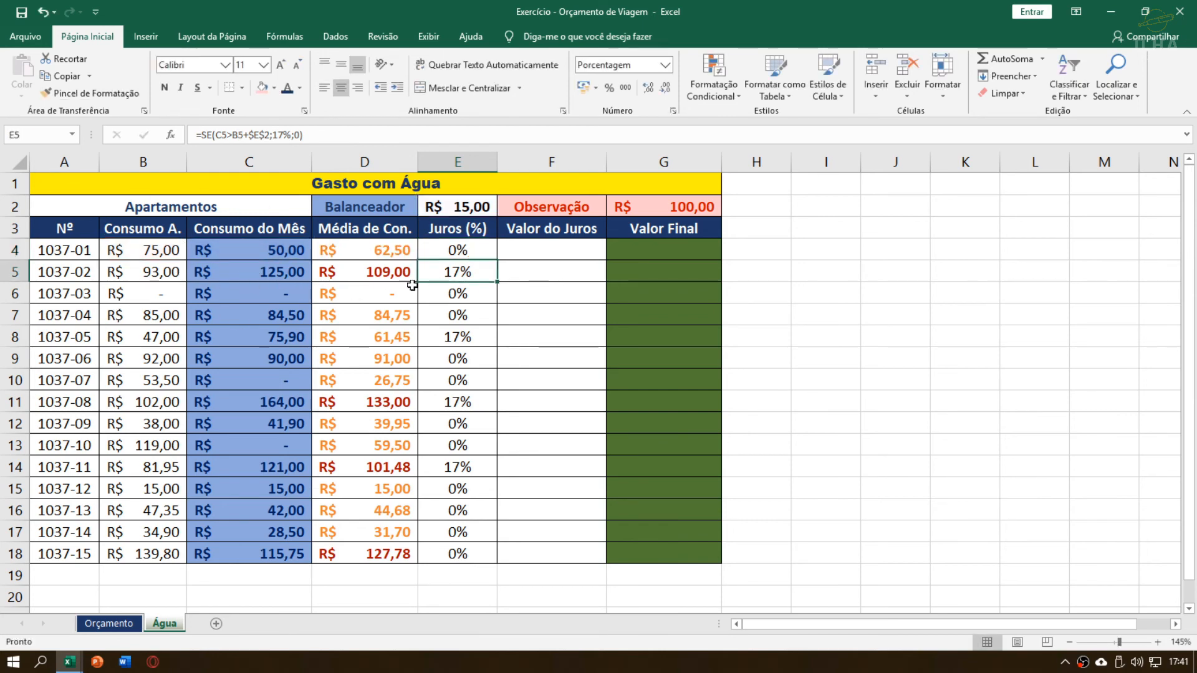
{"action": "left_click_drag", "start_coordinate": [497, 282], "coordinate": [474, 555]}
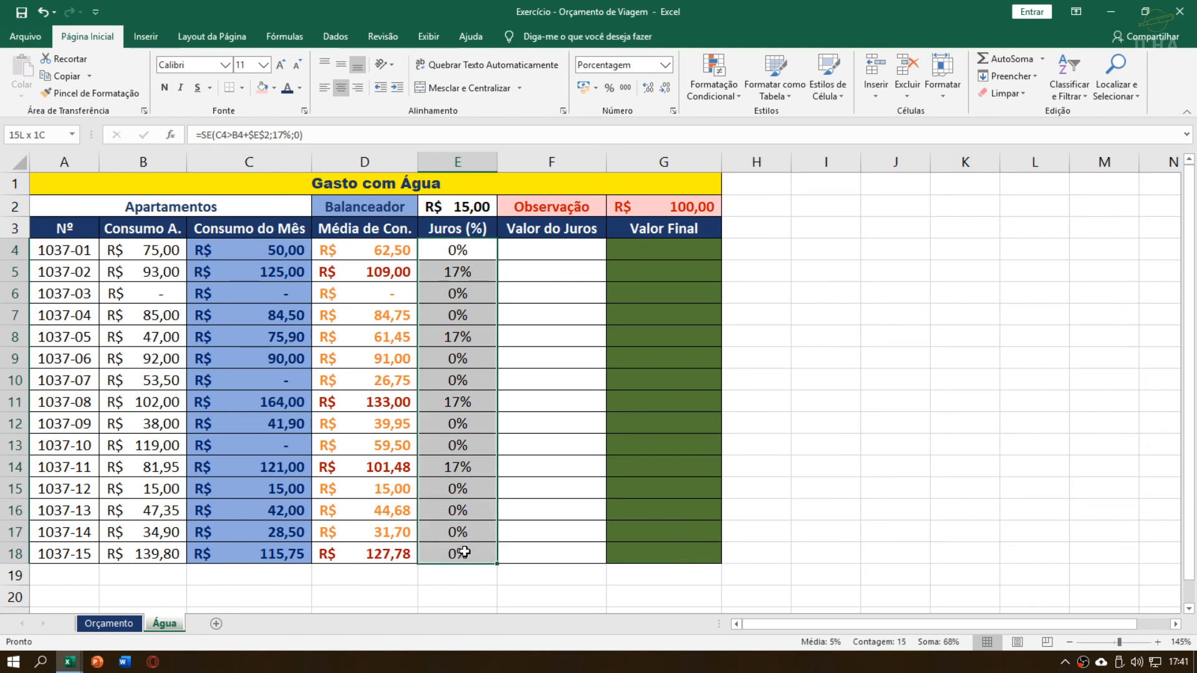
{"action": "left_click", "coordinate": [471, 337]}
Compare Juros (%) with Consumo do Mês for apartments 1037-02 and 1037-05, and review the Valor do Juros cells F4:F18
{"action": "left_click", "coordinate": [537, 252]}
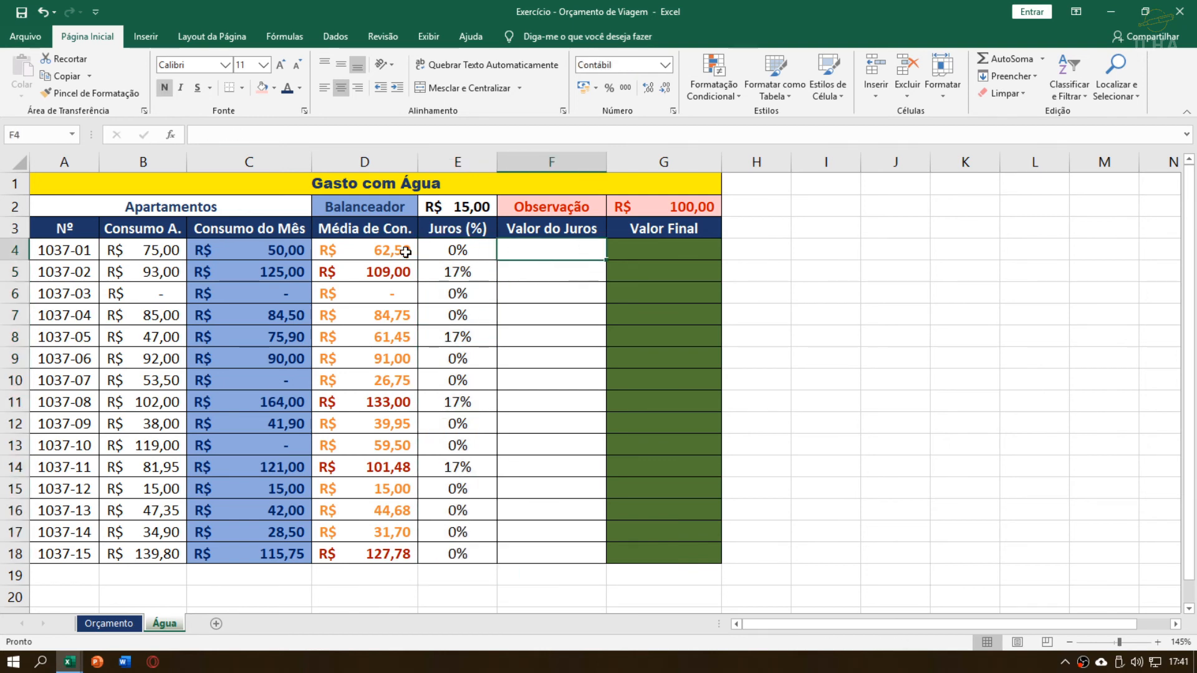
{"action": "left_click", "coordinate": [457, 275]}
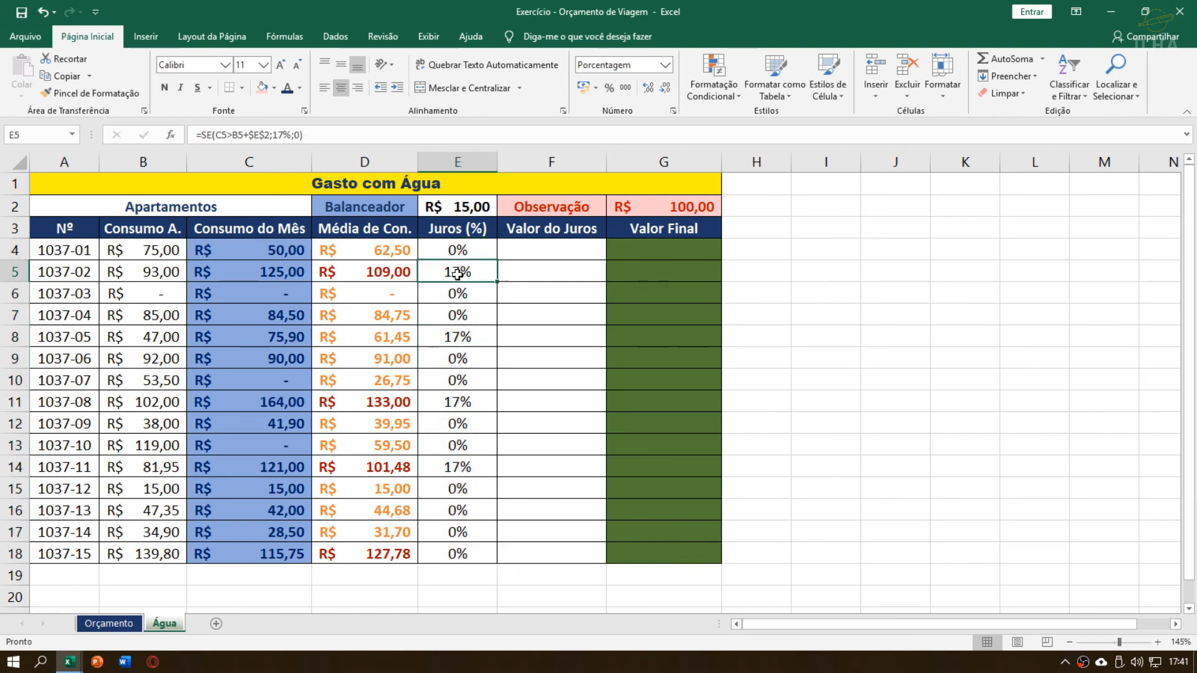
{"action": "left_click", "coordinate": [265, 272]}
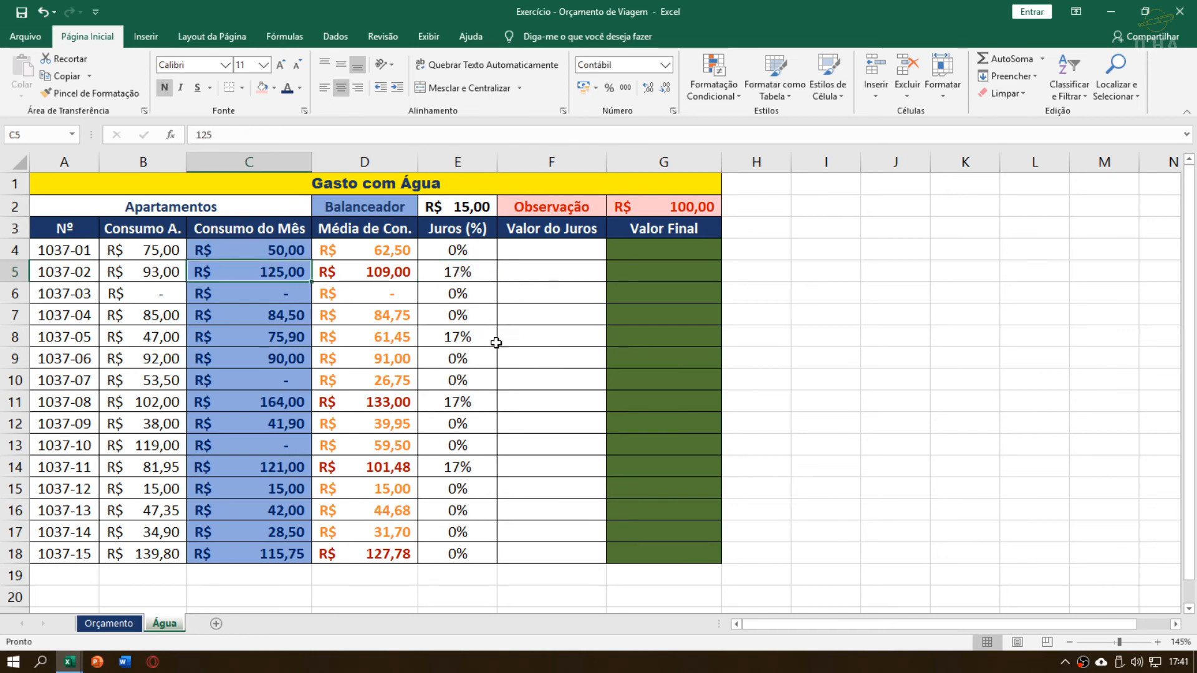
{"action": "left_click", "coordinate": [457, 337]}
{"action": "left_click", "coordinate": [290, 337]}
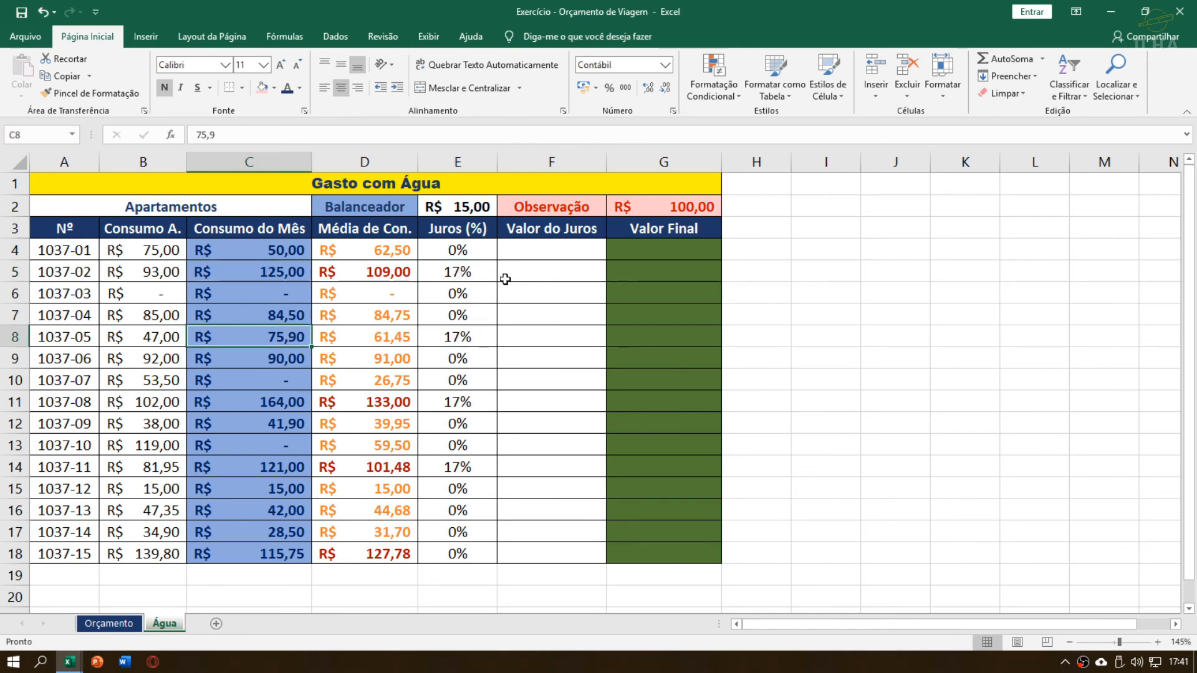
{"action": "left_click", "coordinate": [539, 252]}
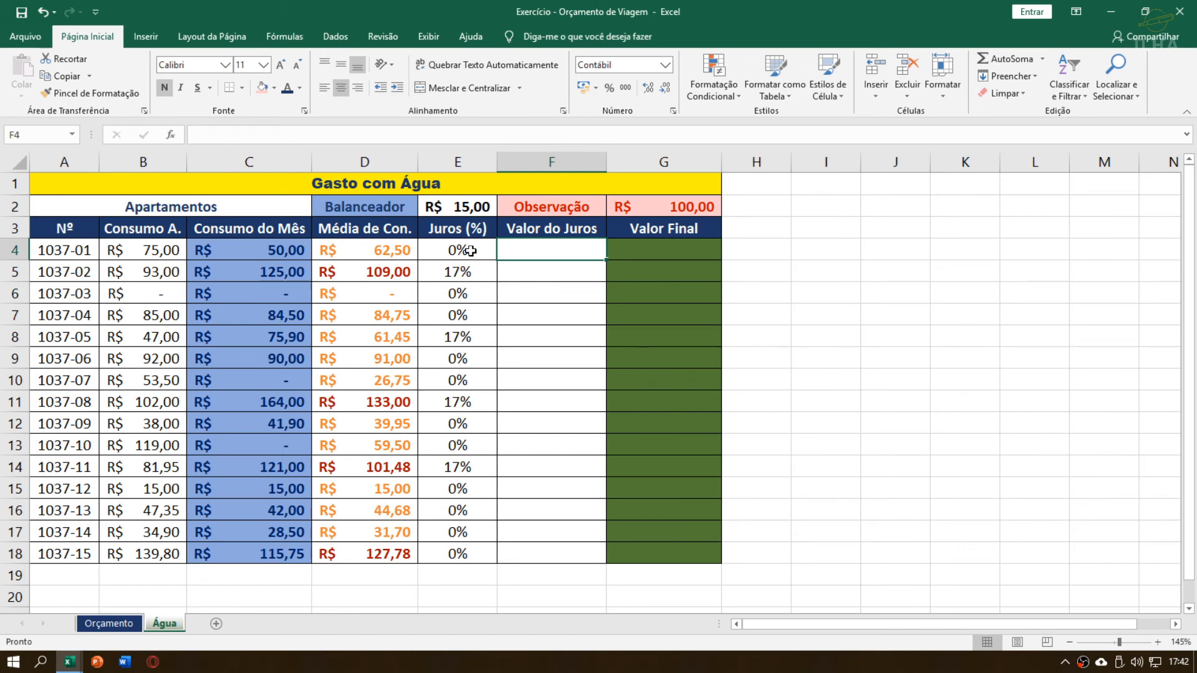
{"action": "left_click_drag", "start_coordinate": [527, 253], "coordinate": [539, 554]}
{"action": "left_click_drag", "start_coordinate": [537, 251], "coordinate": [531, 545]}
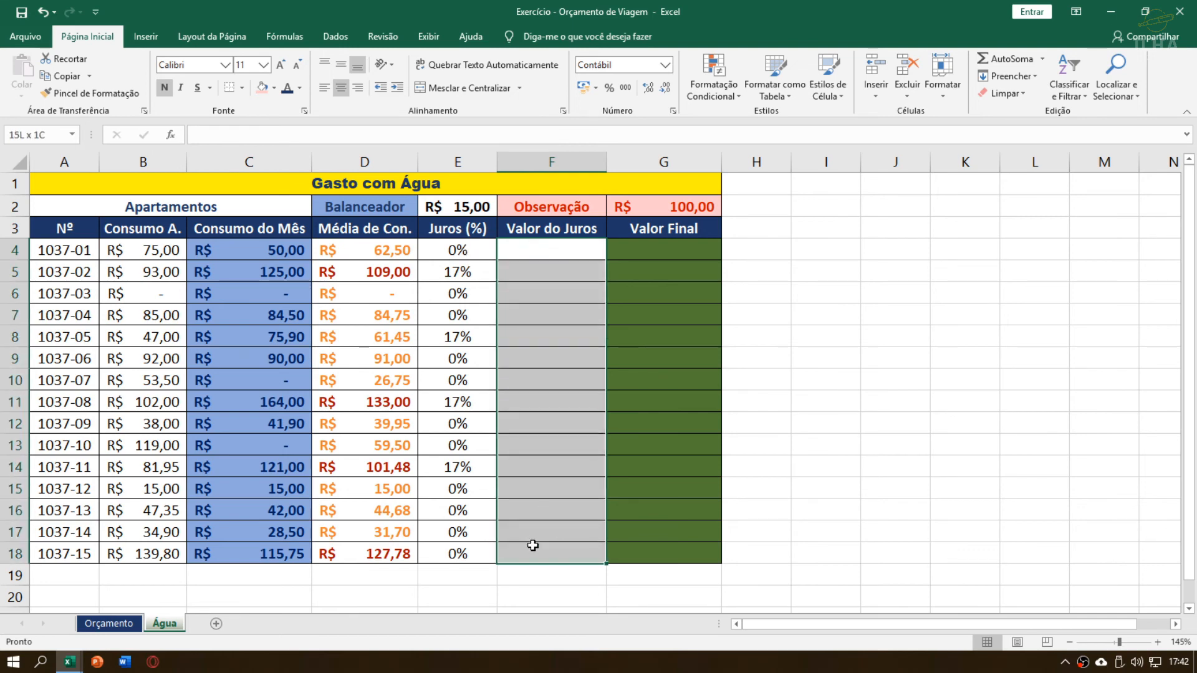
{"action": "left_click", "coordinate": [518, 262]}
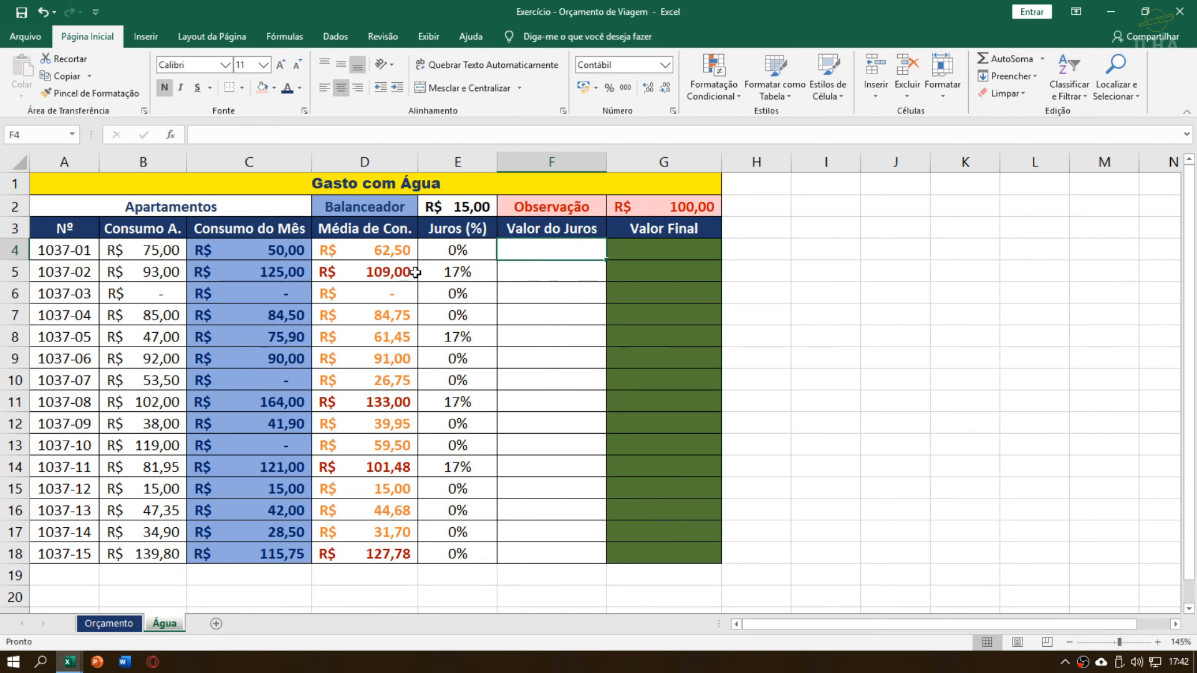
{"action": "left_click", "coordinate": [534, 383]}
{"action": "left_click", "coordinate": [534, 350]}
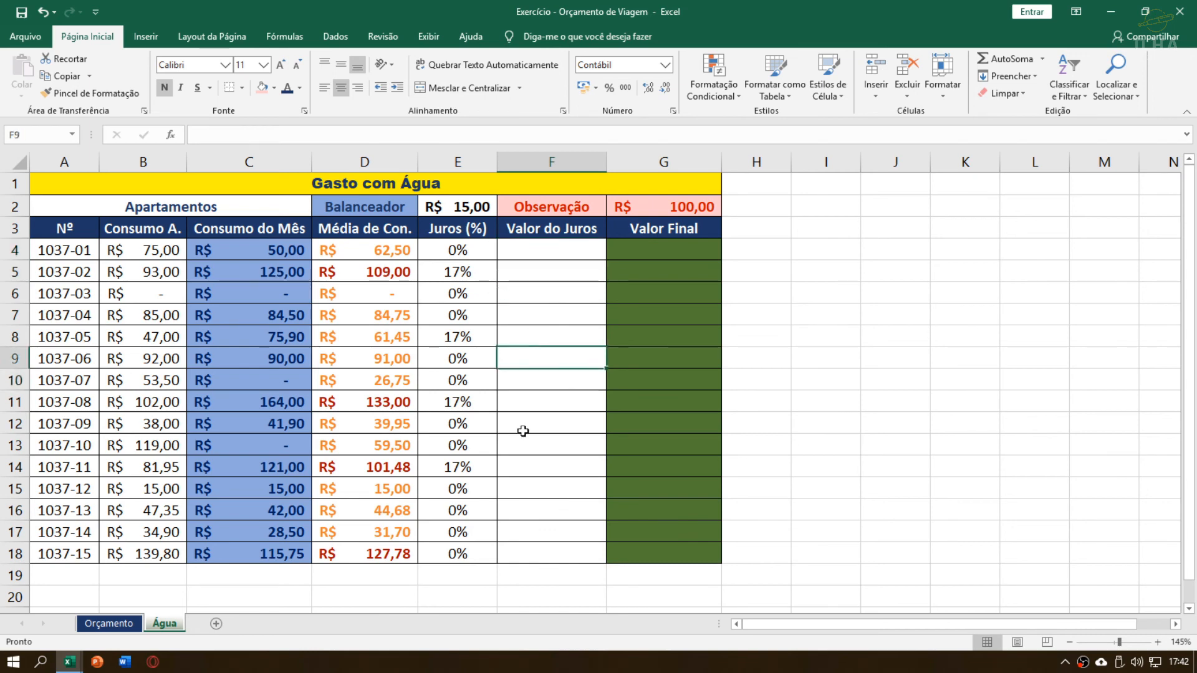
{"action": "left_click", "coordinate": [528, 465]}
{"action": "left_click", "coordinate": [536, 352]}
{"action": "left_click", "coordinate": [545, 450]}
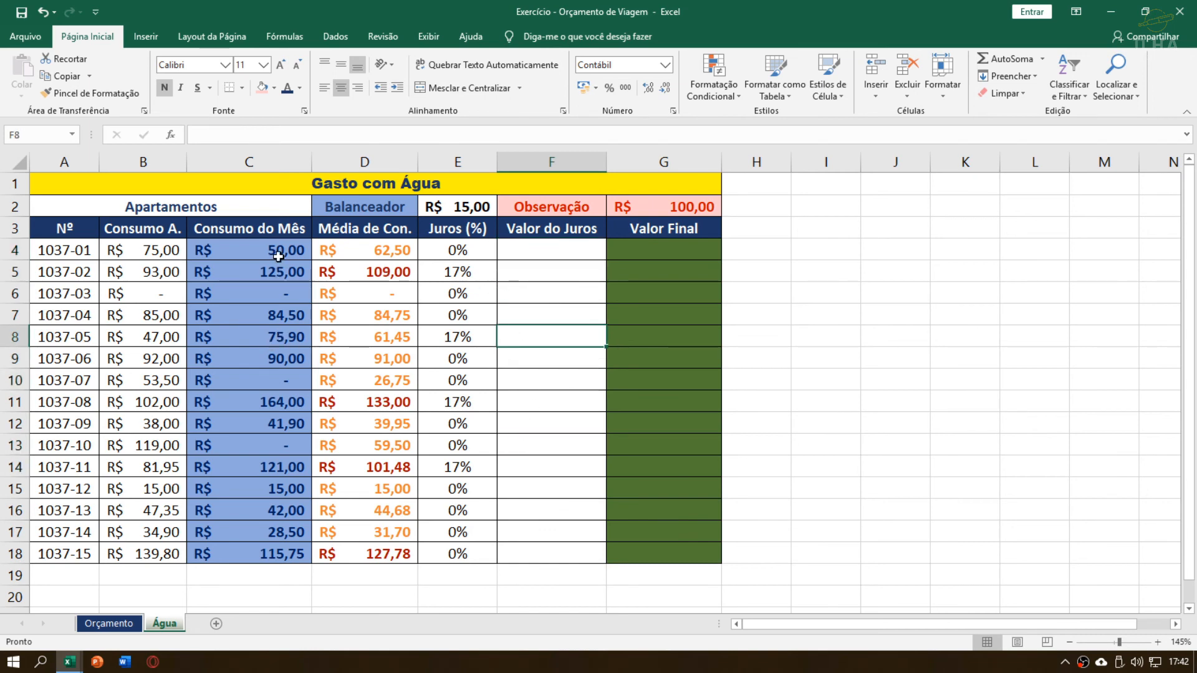
Review the consumption values in B4:C18 and the interest percentage in E4 as the basis for Valor do Juros
{"action": "left_click", "coordinate": [274, 256]}
{"action": "left_click_drag", "start_coordinate": [144, 256], "coordinate": [266, 550]}
{"action": "left_click", "coordinate": [225, 354]}
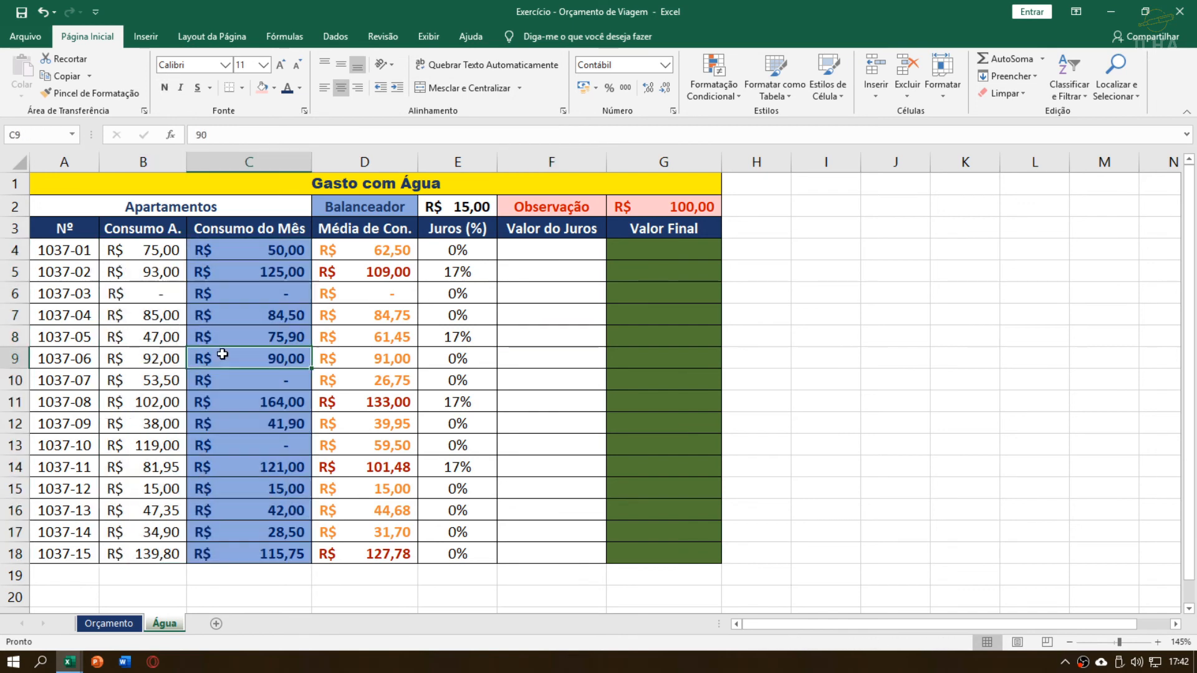
{"action": "left_click", "coordinate": [396, 272]}
{"action": "left_click", "coordinate": [179, 256]}
{"action": "left_click_drag", "start_coordinate": [180, 266], "coordinate": [268, 555]}
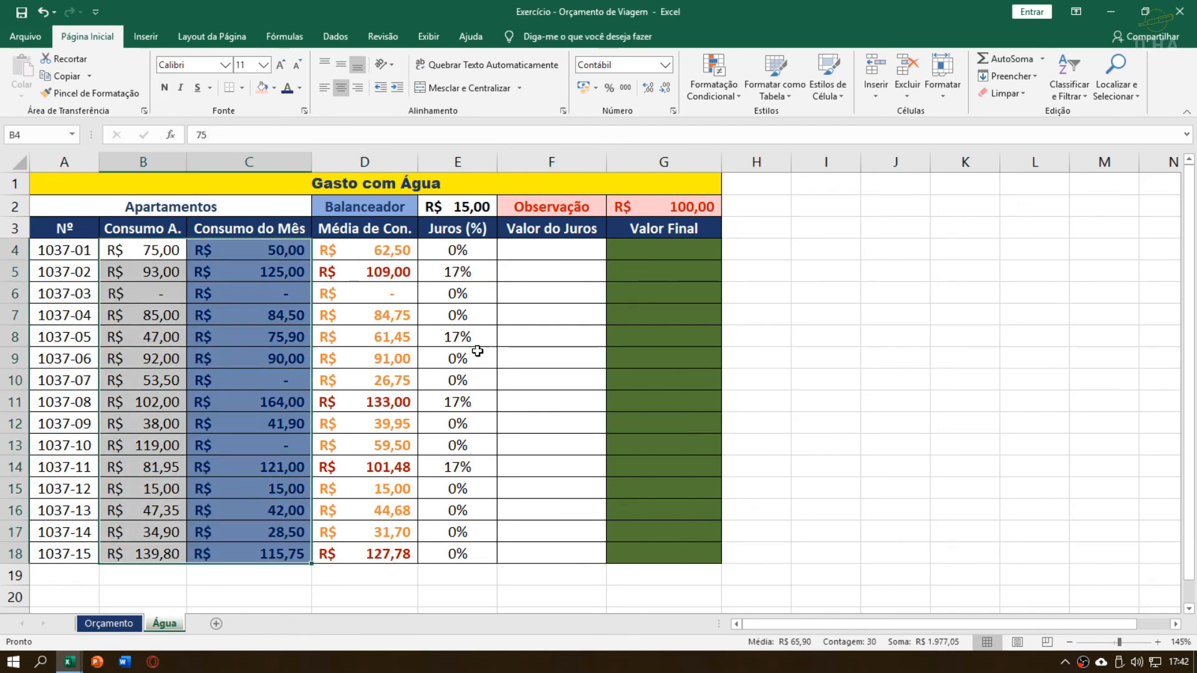
{"action": "left_click", "coordinate": [493, 295]}
{"action": "left_click", "coordinate": [524, 246]}
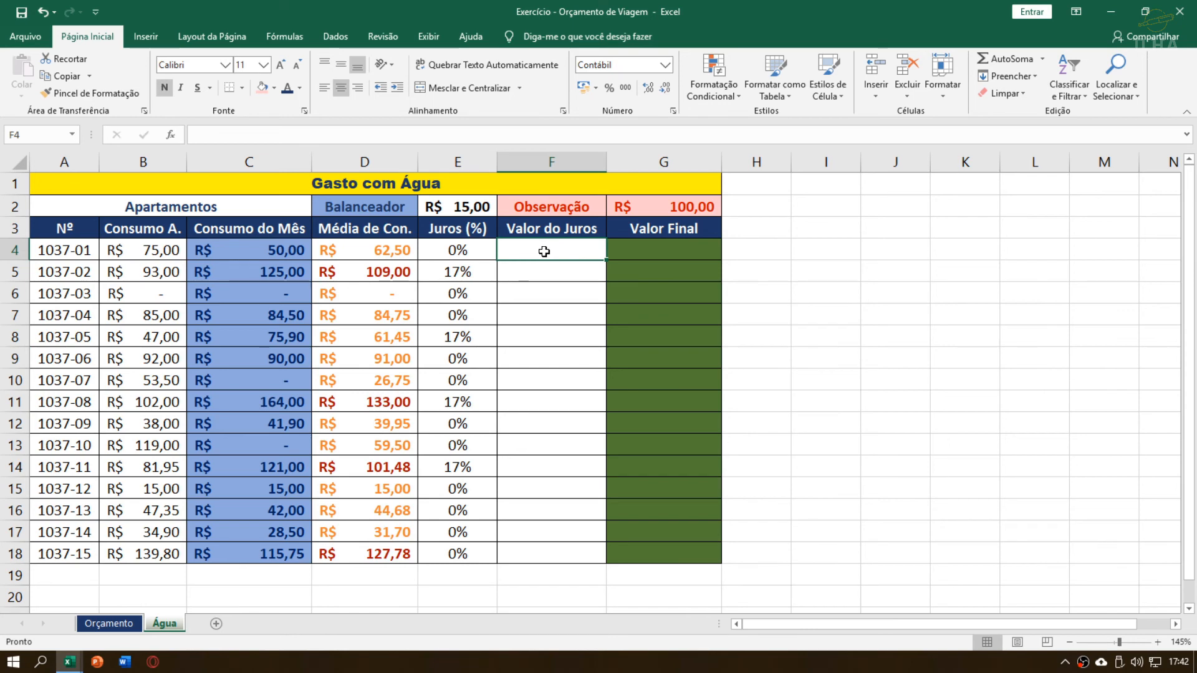
{"action": "left_click", "coordinate": [457, 249]}
{"action": "left_click", "coordinate": [558, 249]}
{"action": "left_click", "coordinate": [471, 248]}
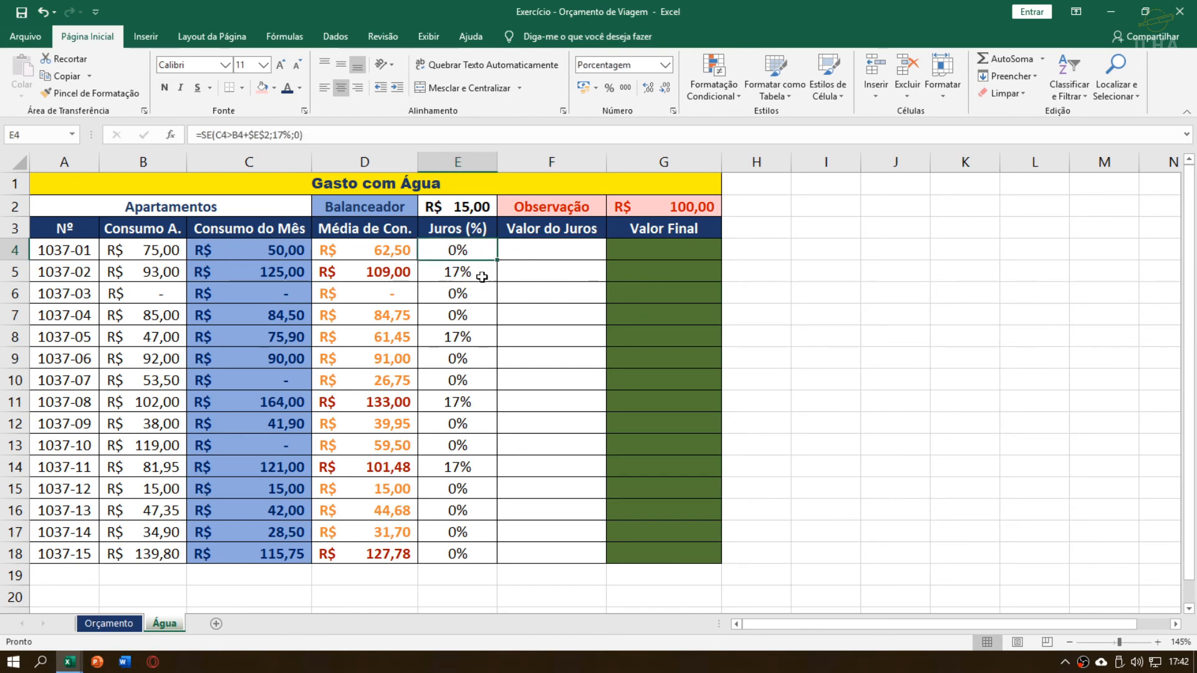
Calculate the first apartment's Valor do Juros in F4 with the formula =C4*E4
{"action": "left_click", "coordinate": [537, 255]}
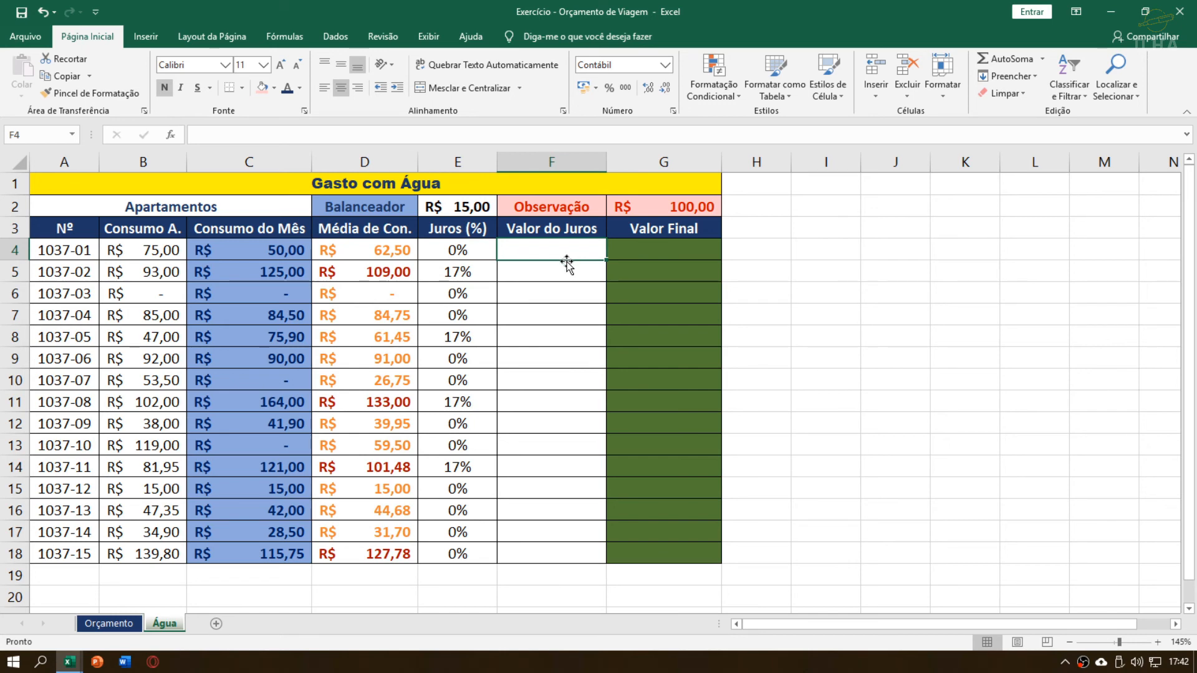
{"action": "type", "text": "="}
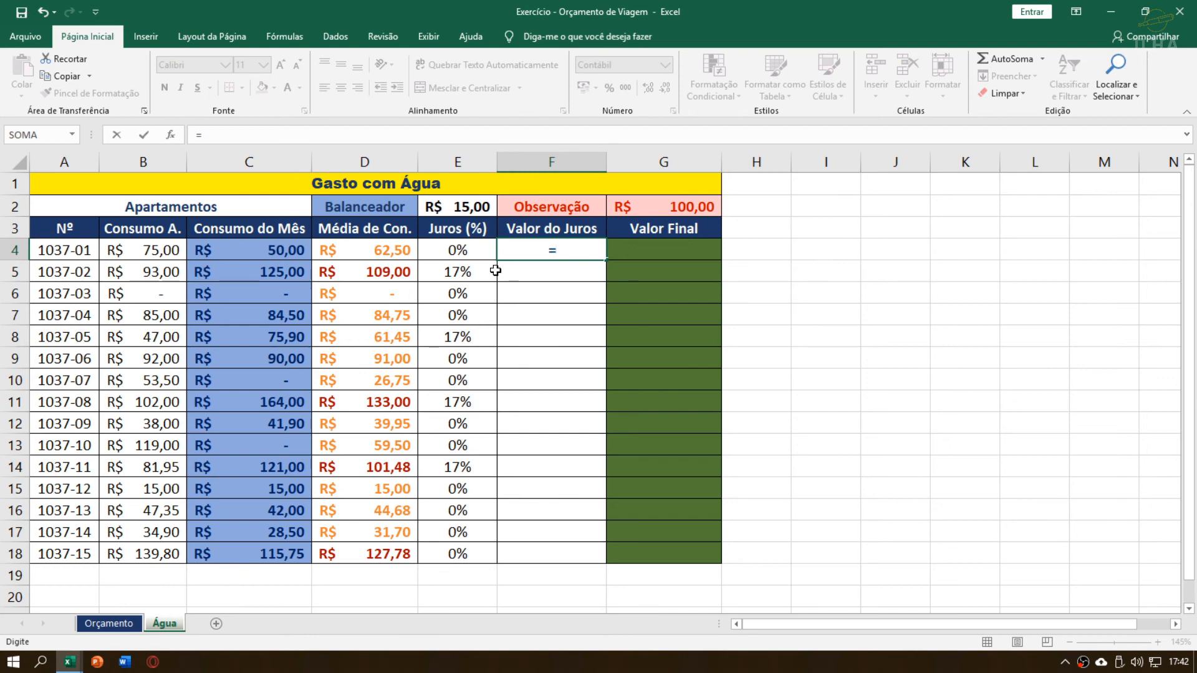
{"action": "left_click", "coordinate": [252, 252]}
{"action": "type", "text": "*"}
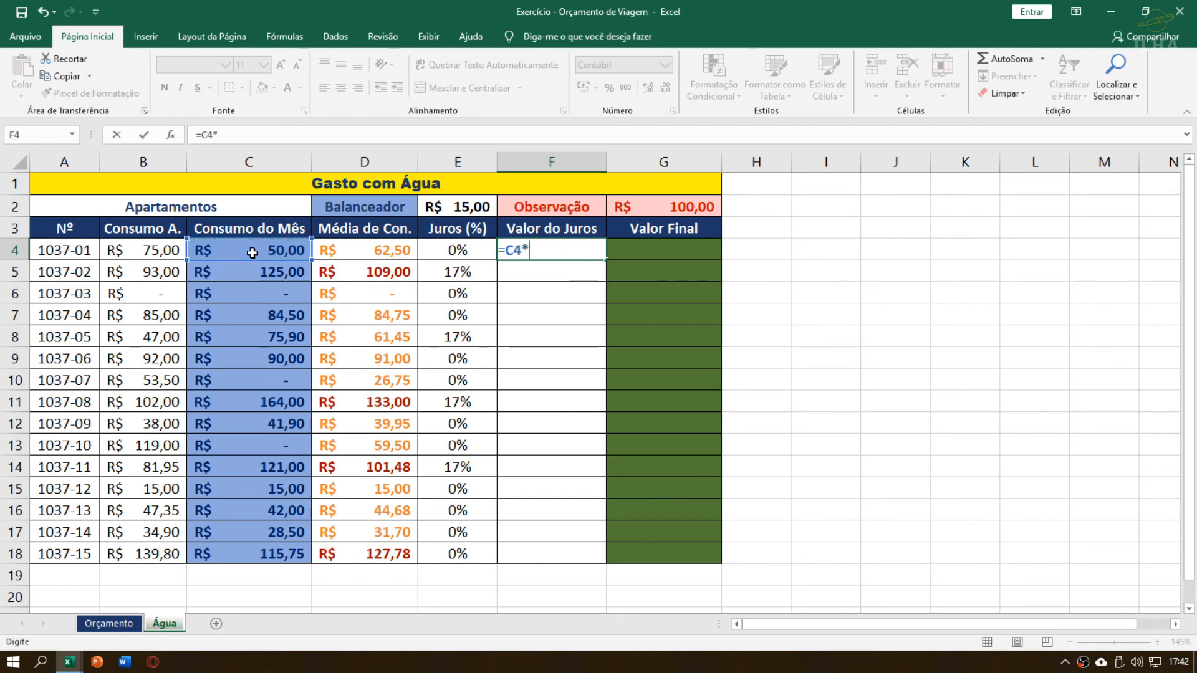
{"action": "left_click", "coordinate": [485, 252]}
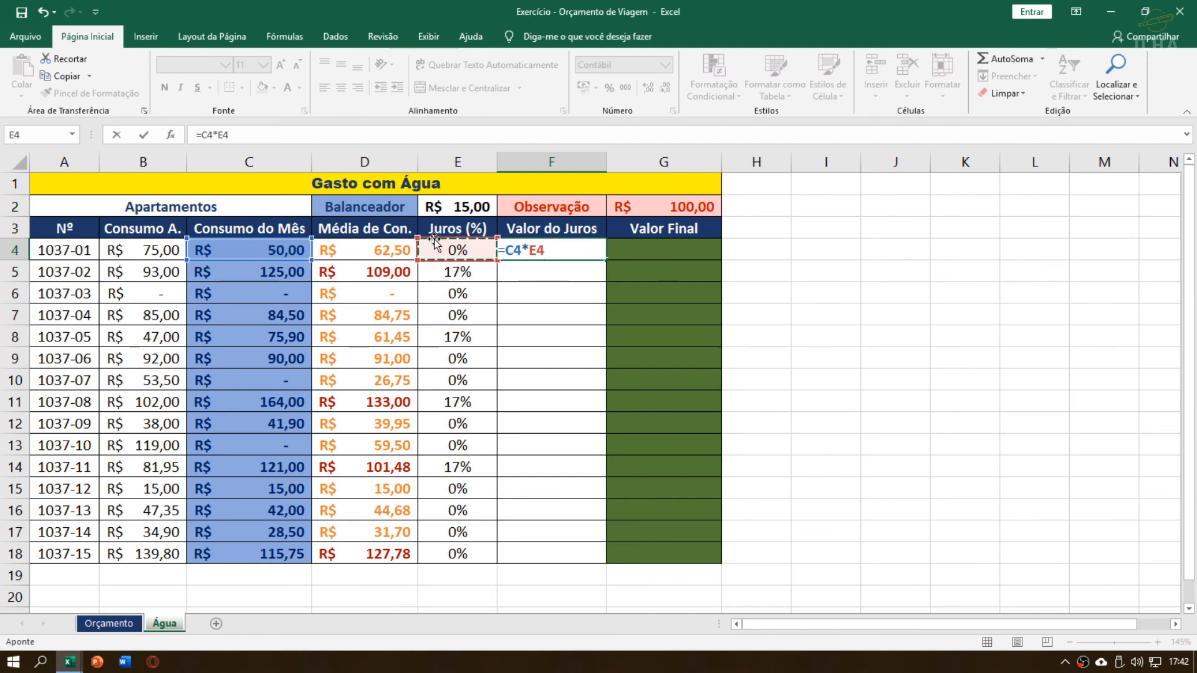
{"action": "key", "text": "Return"}
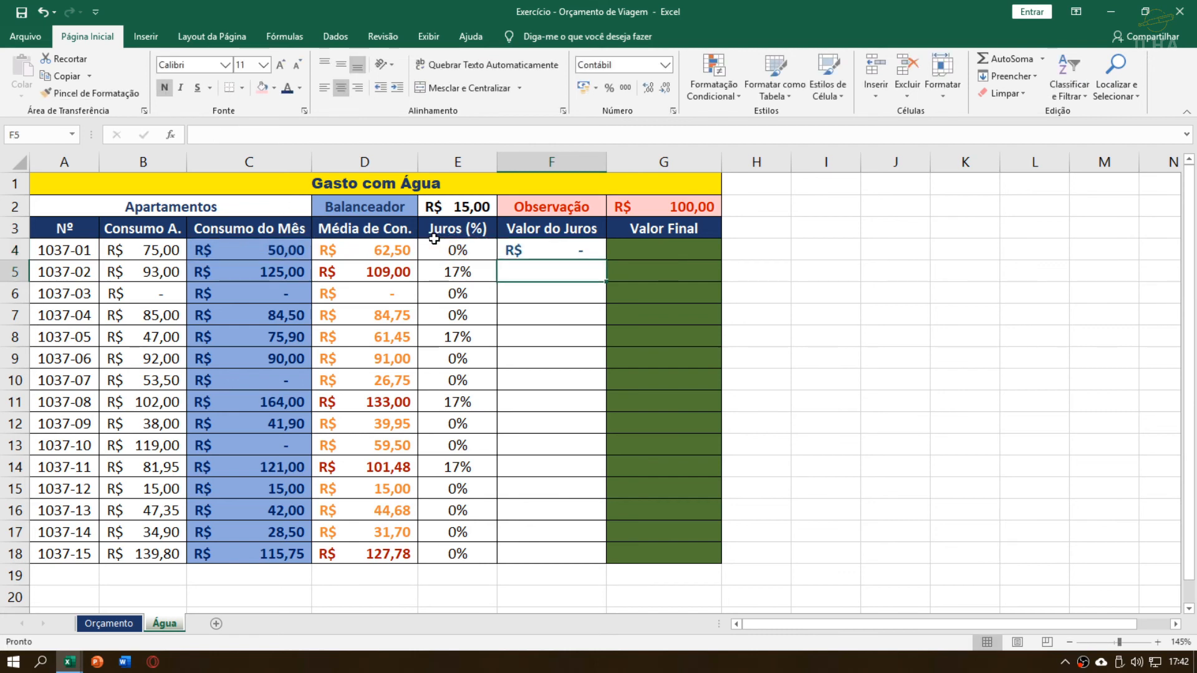
Switch F4's number format to Geral, and restore its Contábil format in R$
{"action": "left_click", "coordinate": [557, 253]}
{"action": "left_click", "coordinate": [530, 277]}
{"action": "left_click", "coordinate": [554, 250]}
{"action": "left_click", "coordinate": [665, 65]}
{"action": "left_click", "coordinate": [627, 96]}
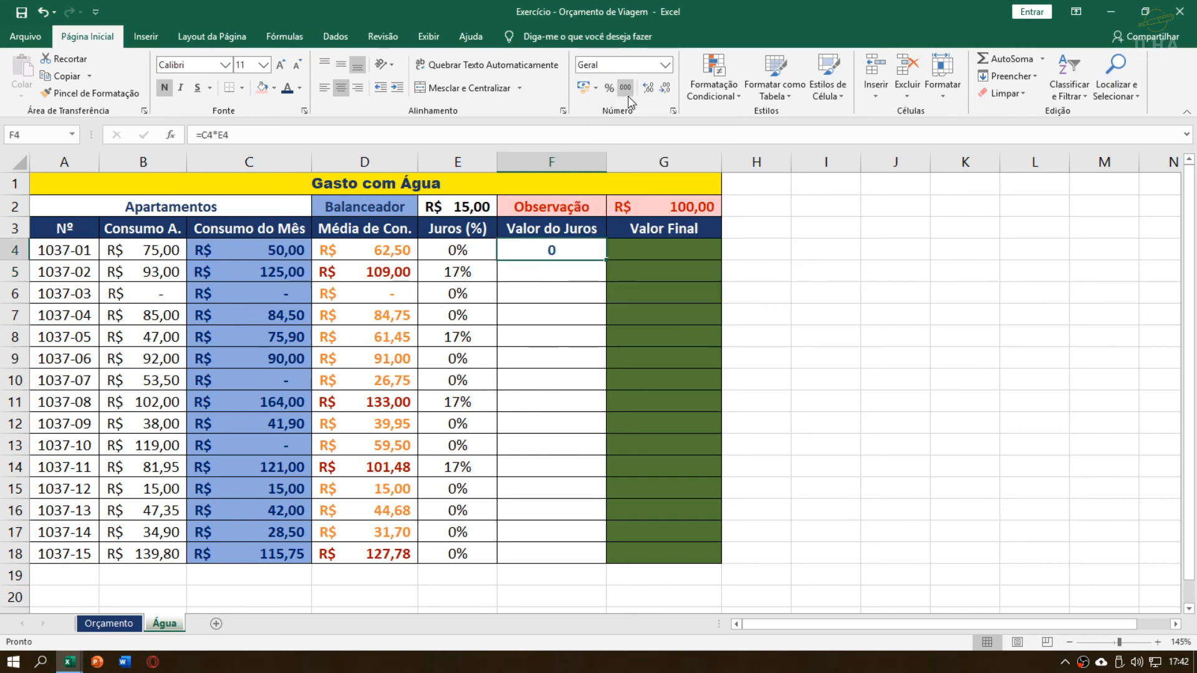
{"action": "left_click", "coordinate": [574, 292]}
{"action": "left_click", "coordinate": [576, 252]}
{"action": "left_click", "coordinate": [584, 88]}
{"action": "left_click", "coordinate": [568, 293]}
{"action": "left_click", "coordinate": [559, 256]}
{"action": "left_click", "coordinate": [556, 273]}
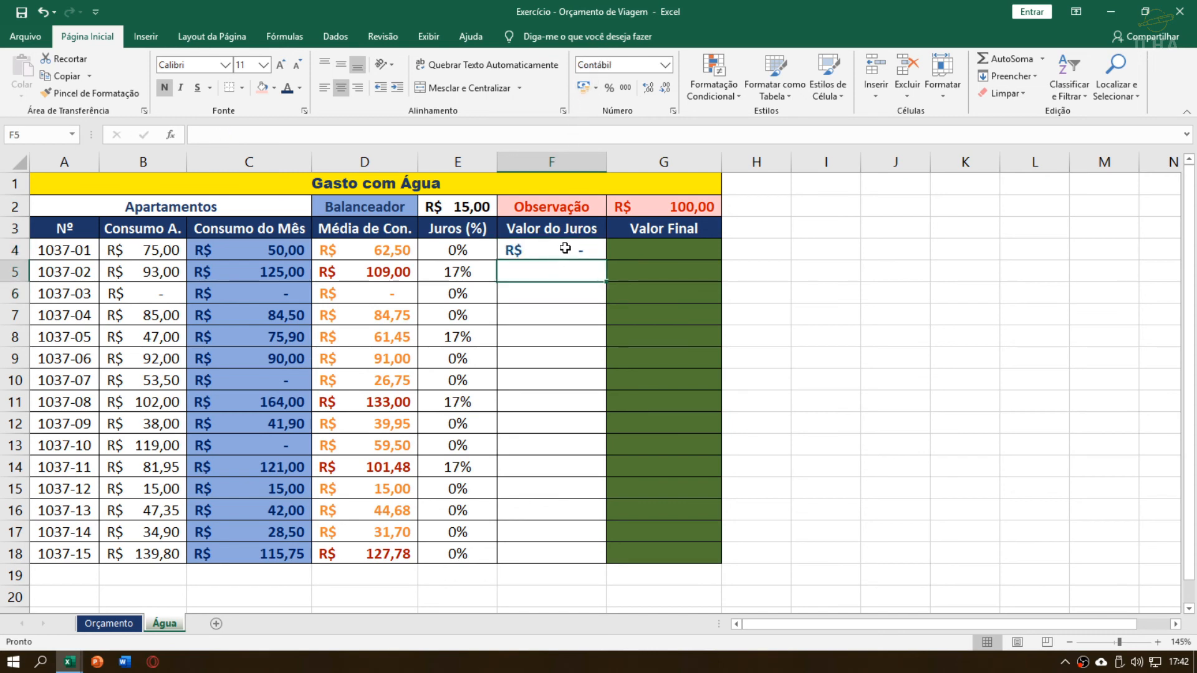
{"action": "left_click", "coordinate": [565, 249]}
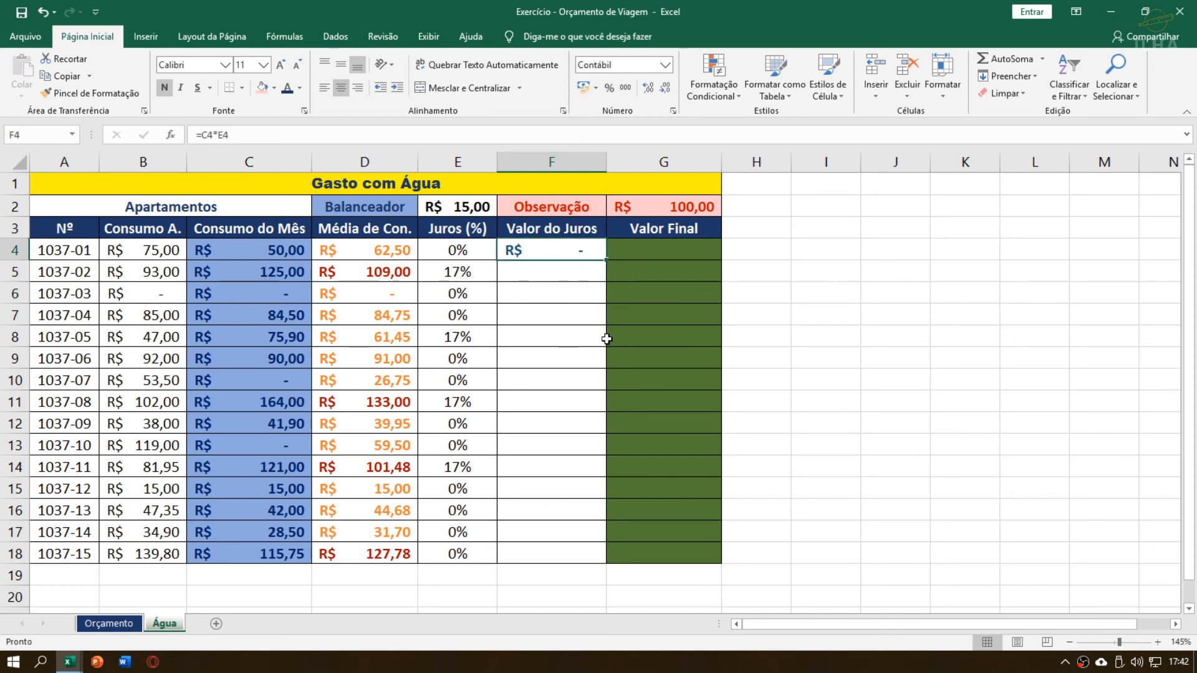
Fill the Valor do Juros formula from F4 down to F18 and check the cell references in F4
{"action": "left_click_drag", "start_coordinate": [564, 251], "coordinate": [569, 558]}
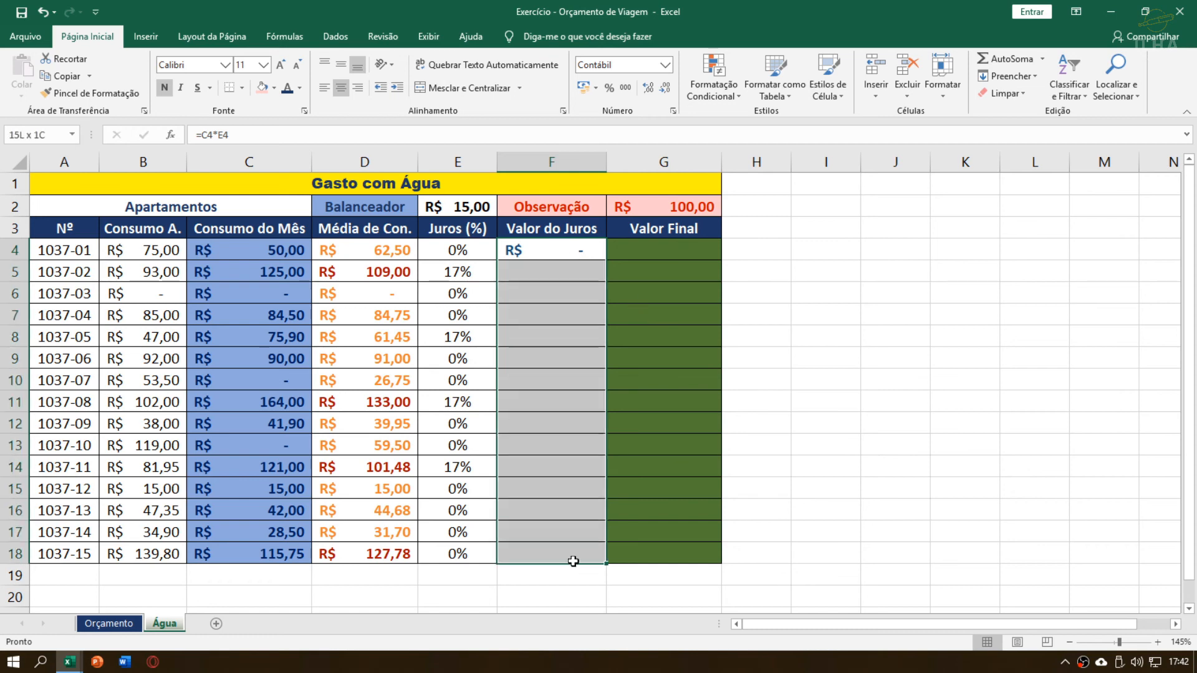
{"action": "key", "text": "ctrl+d"}
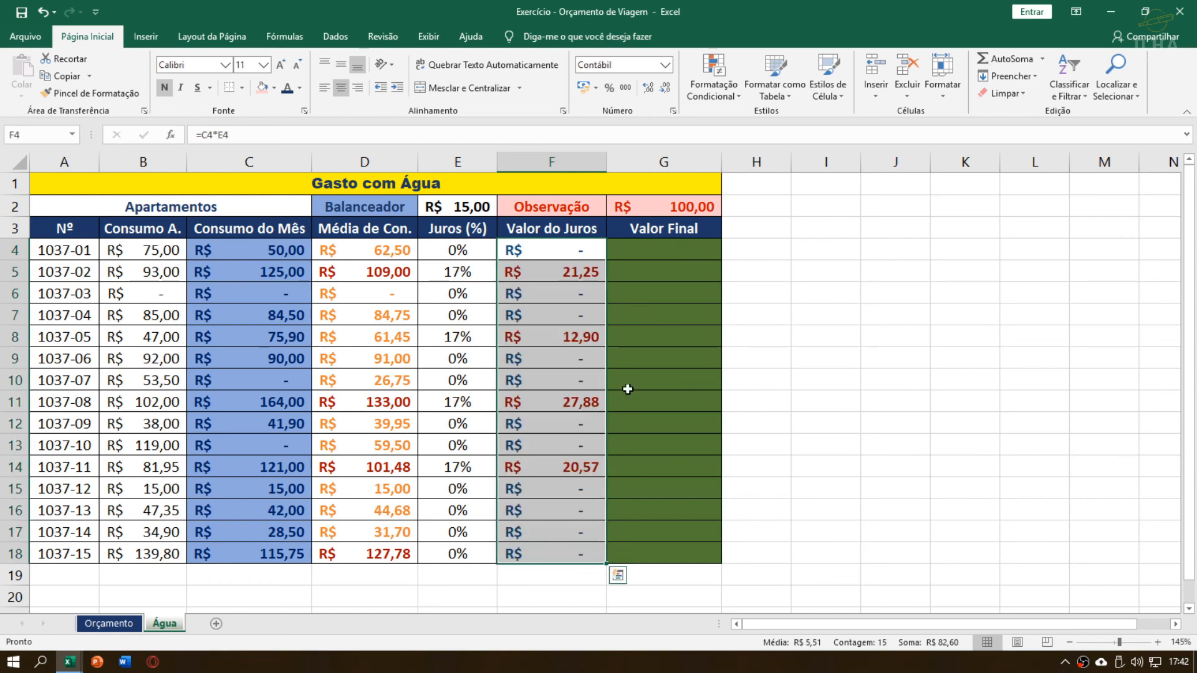
{"action": "left_click", "coordinate": [558, 253]}
{"action": "double_click", "coordinate": [558, 253]}
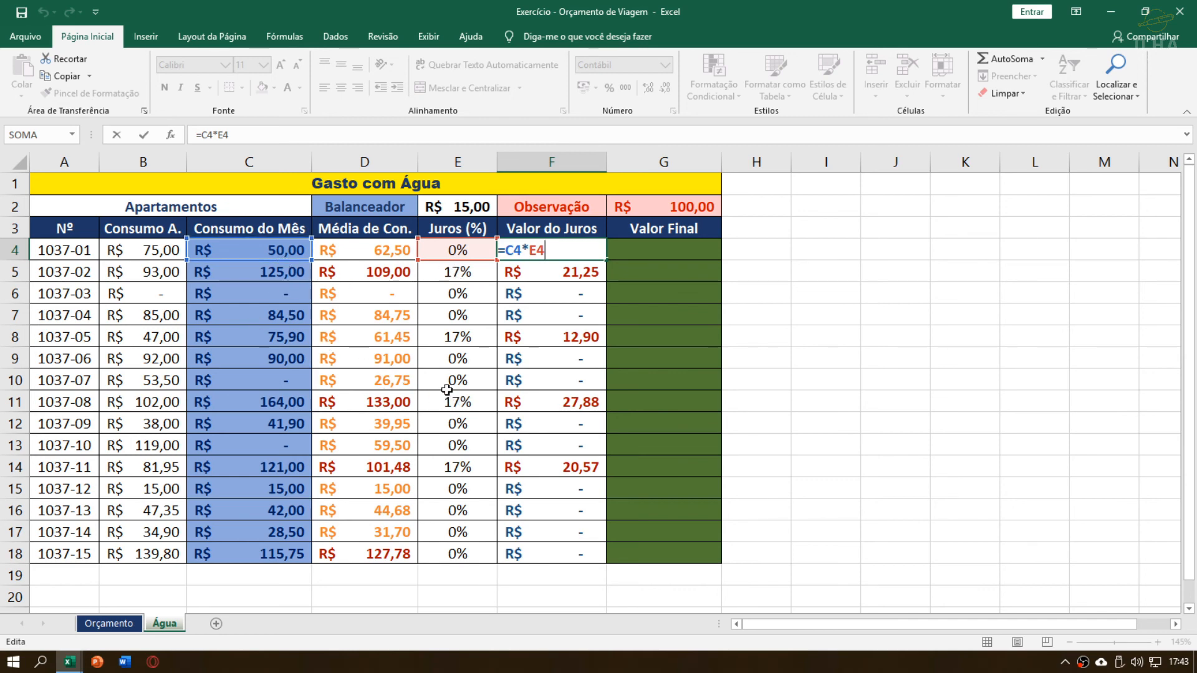
{"action": "key", "text": "Return"}
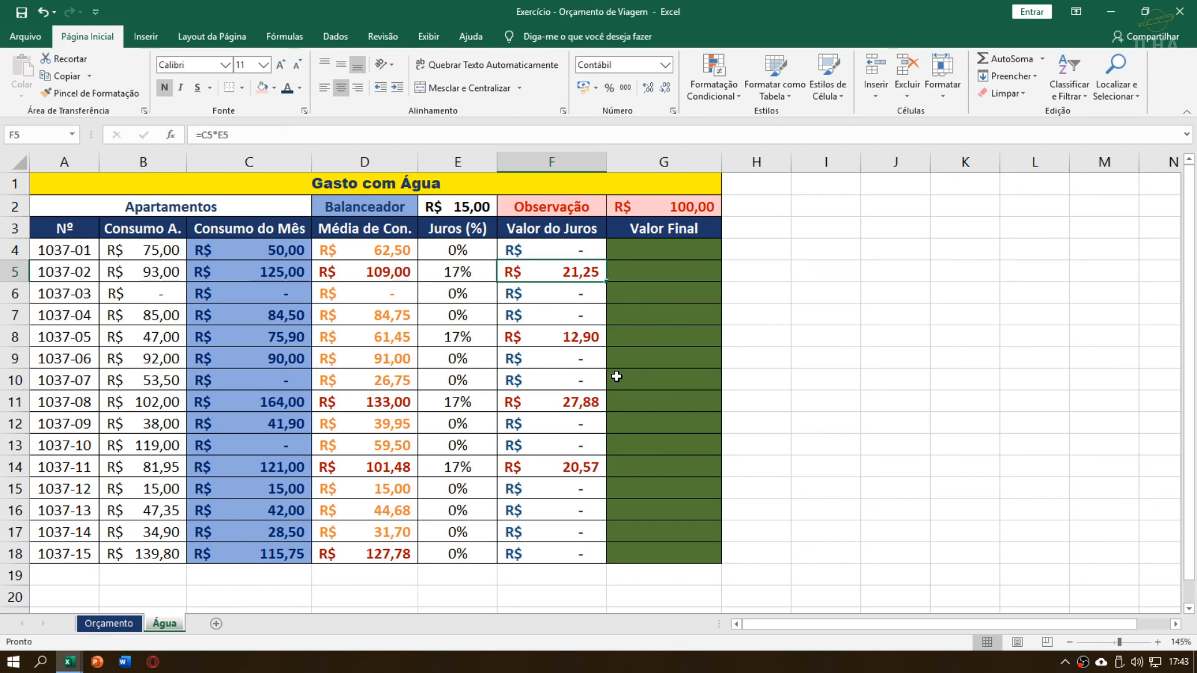
Compare the Valor do Juros amounts in column F with the averages in column D, including apartment 1037-05's row
{"action": "left_click_drag", "start_coordinate": [568, 252], "coordinate": [573, 510]}
{"action": "left_click_drag", "start_coordinate": [382, 268], "coordinate": [393, 552]}
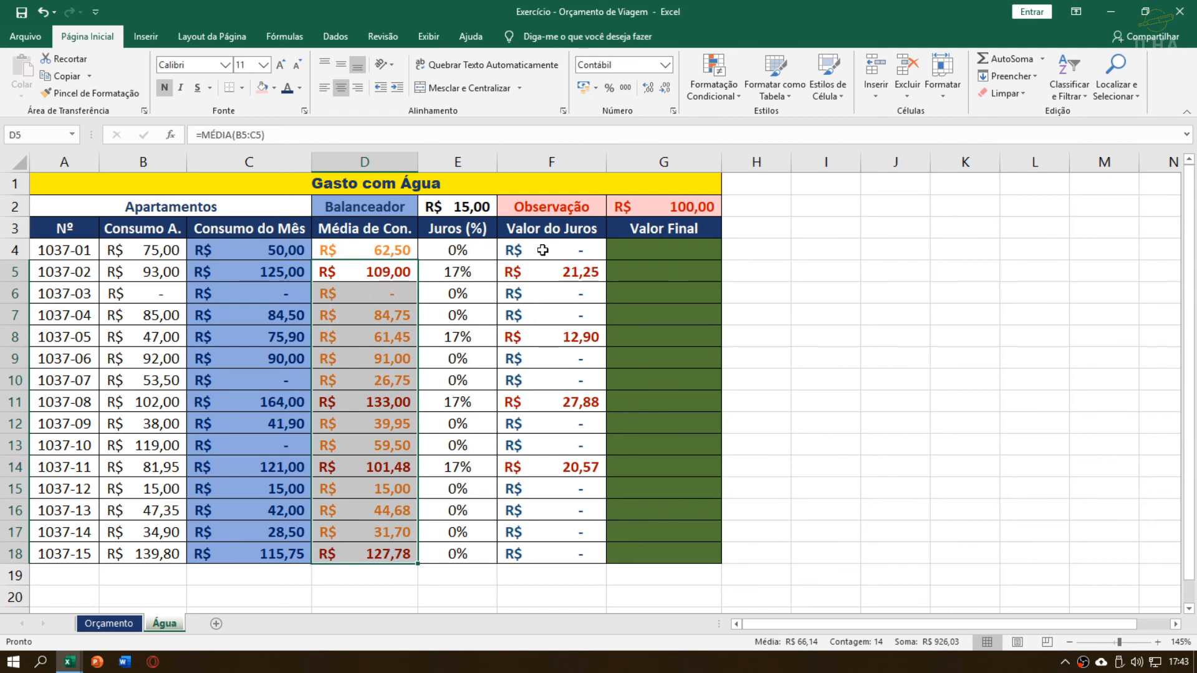
{"action": "left_click_drag", "start_coordinate": [542, 249], "coordinate": [577, 517]}
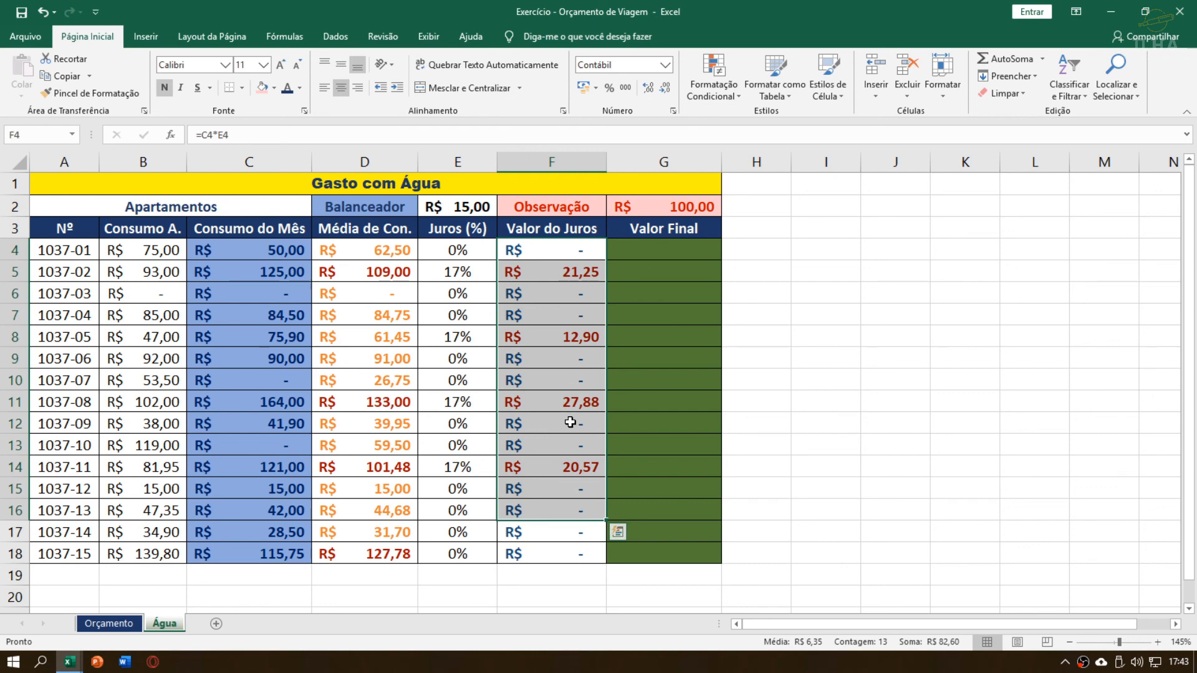
{"action": "left_click_drag", "start_coordinate": [393, 554], "coordinate": [566, 554]}
{"action": "left_click", "coordinate": [561, 430]}
{"action": "left_click", "coordinate": [573, 381]}
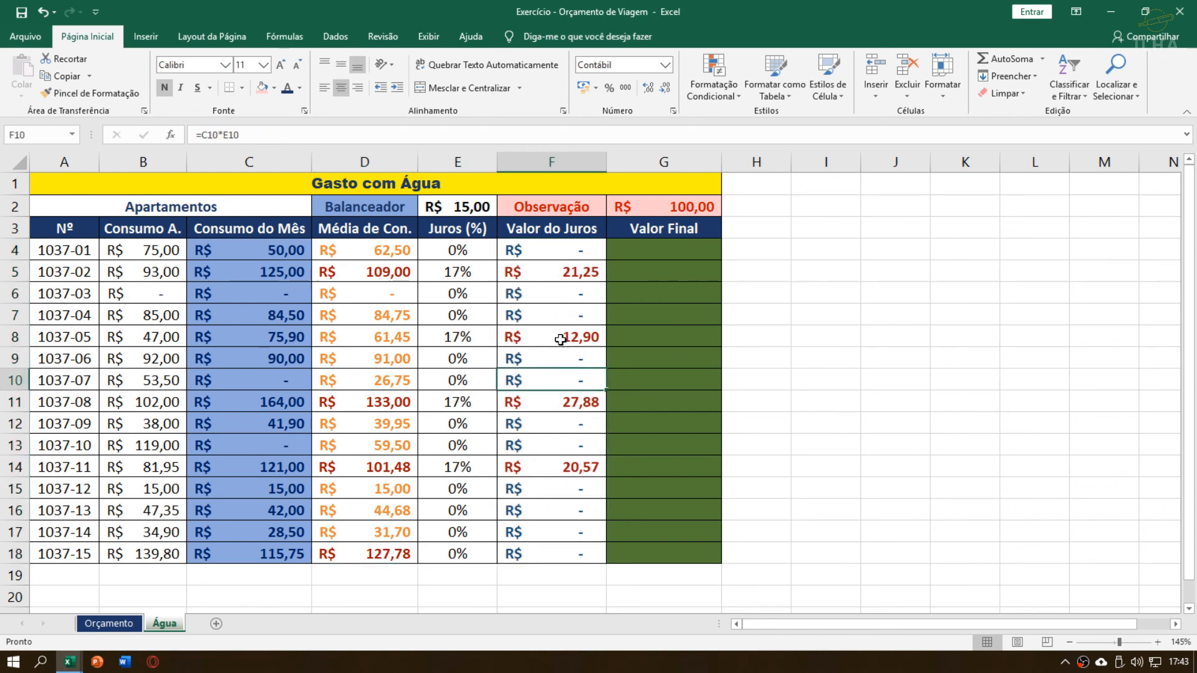
{"action": "left_click_drag", "start_coordinate": [560, 339], "coordinate": [463, 340]}
{"action": "left_click", "coordinate": [365, 339]}
{"action": "left_click", "coordinate": [600, 343]}
Calculate the first apartment's Valor Final in G4 by adding monthly consumption and interest with =C4+F4
{"action": "left_click", "coordinate": [654, 255]}
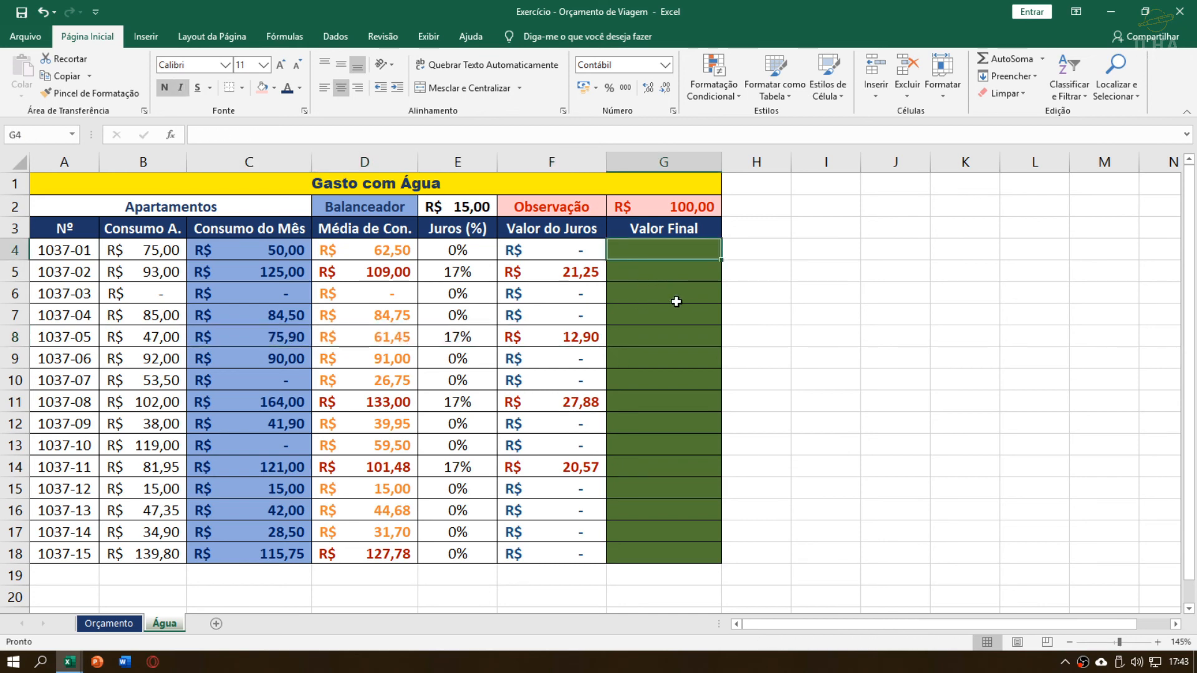
{"action": "type", "text": "="}
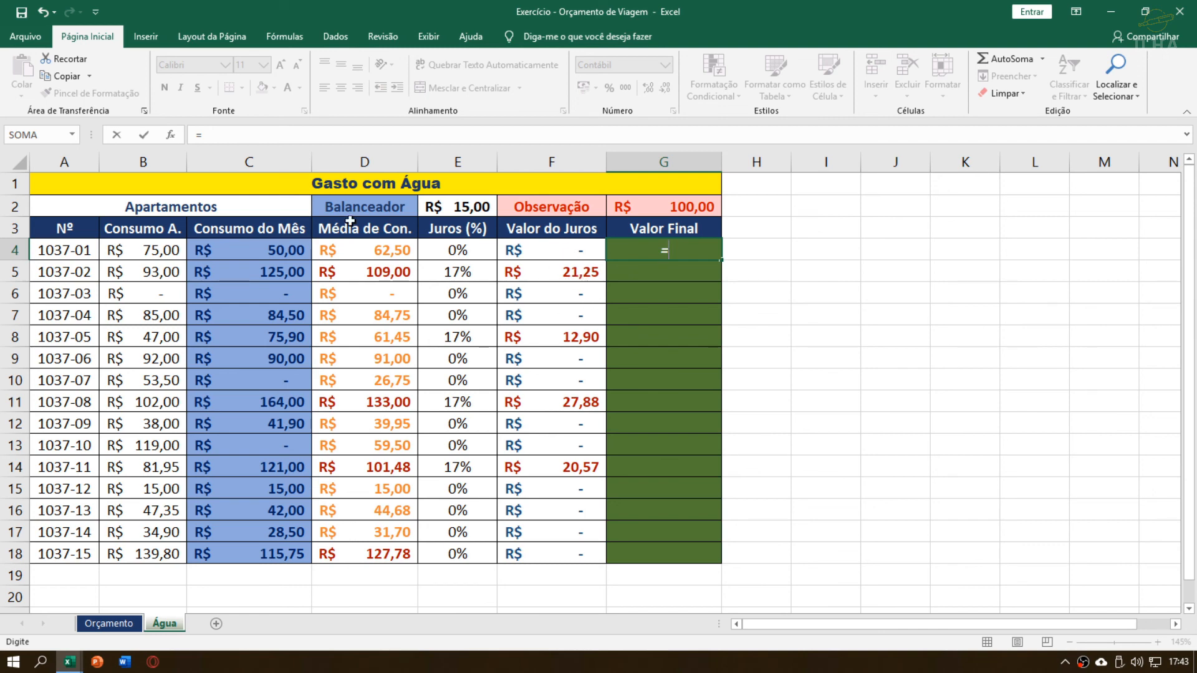
{"action": "left_click", "coordinate": [299, 251]}
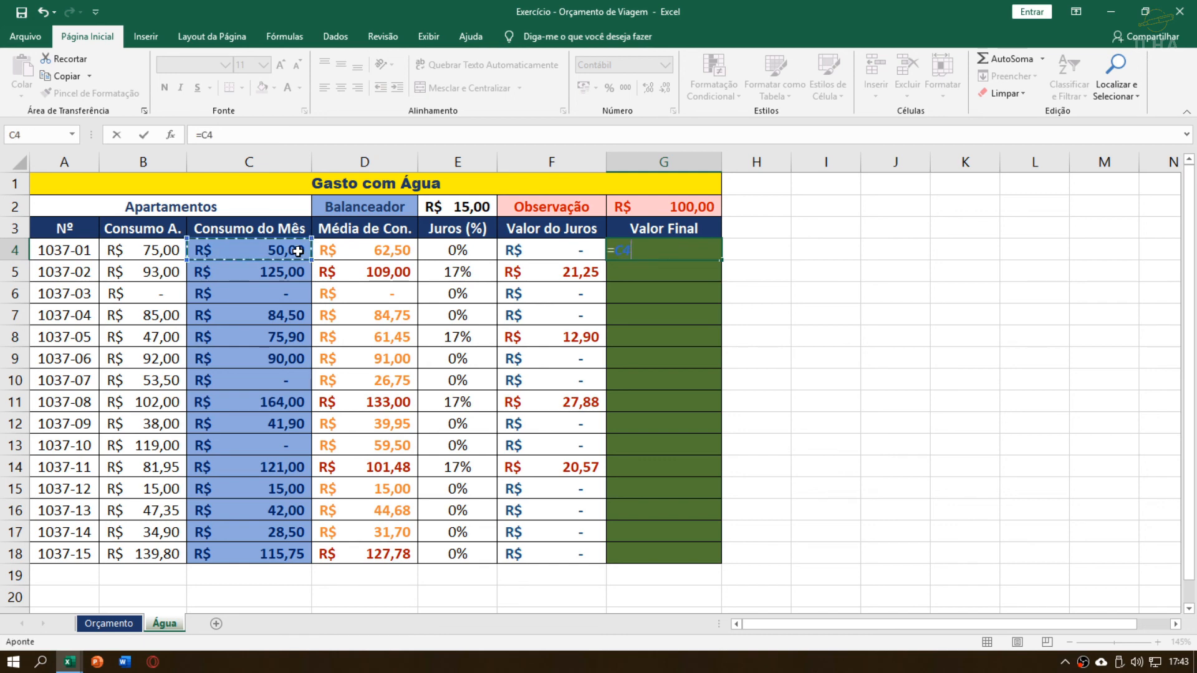
{"action": "type", "text": "+"}
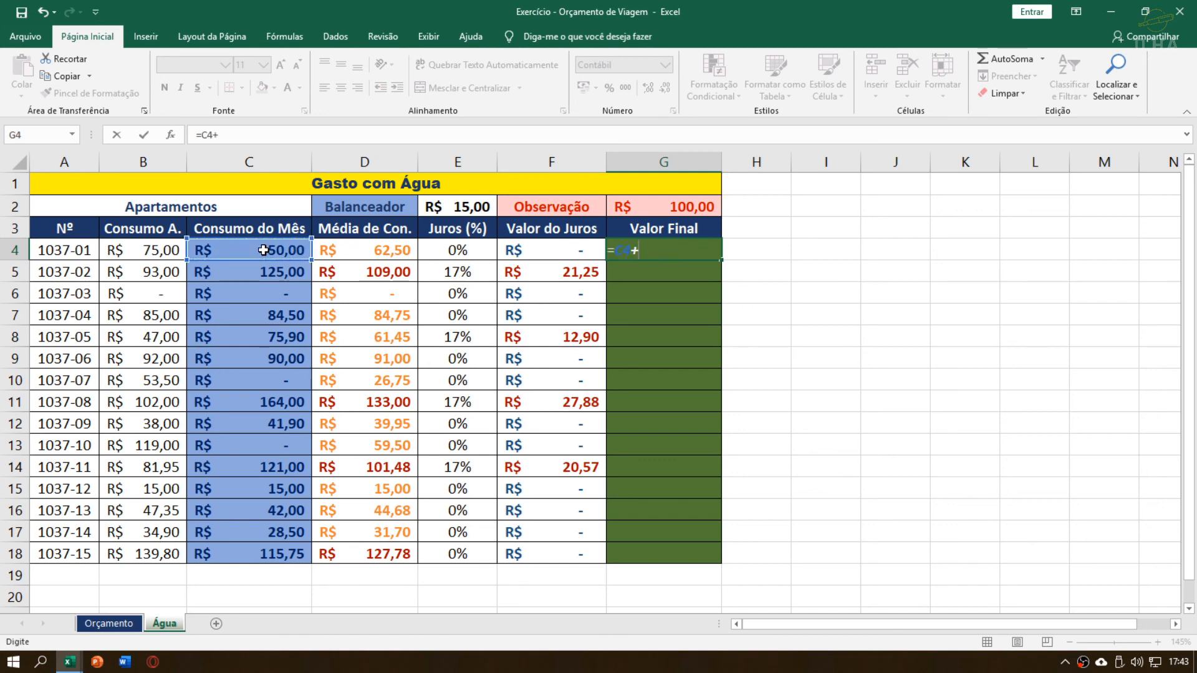
{"action": "left_click", "coordinate": [547, 247]}
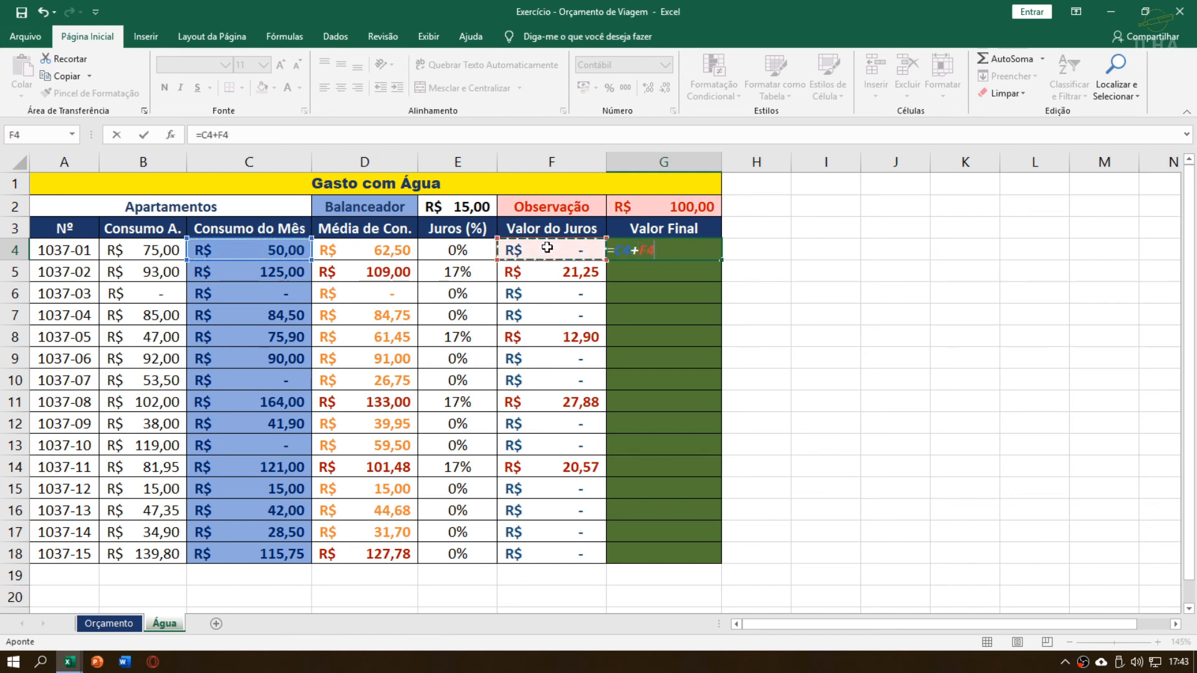
{"action": "key", "text": "Return"}
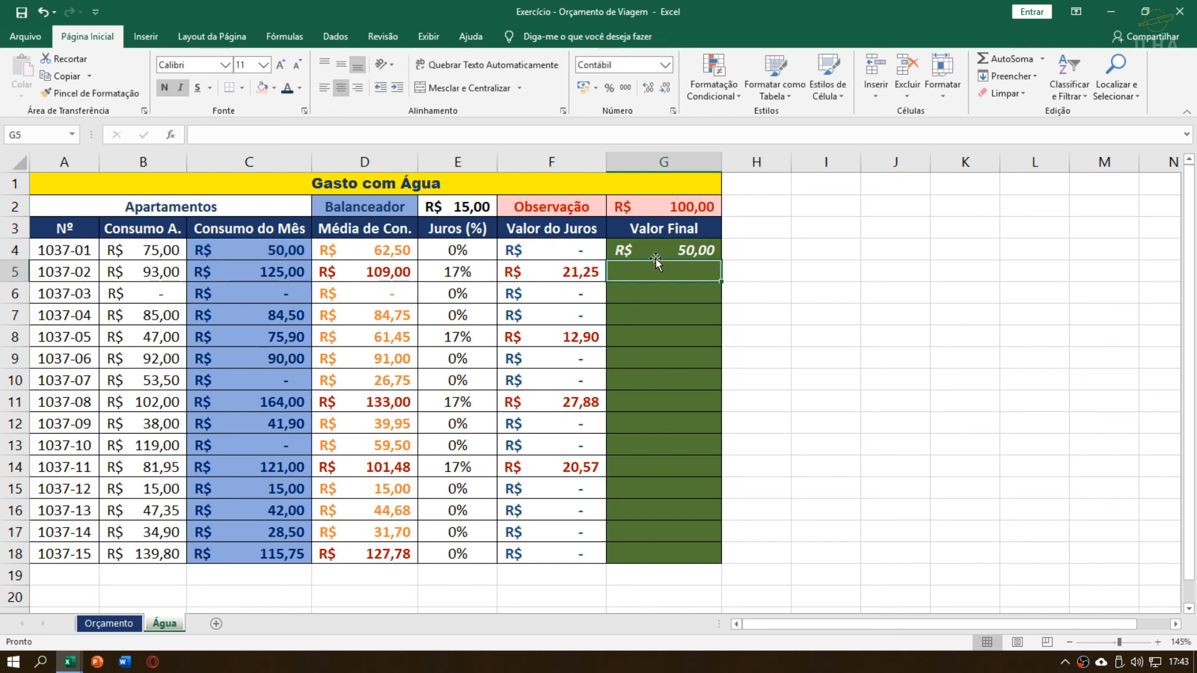
{"action": "left_click", "coordinate": [671, 251]}
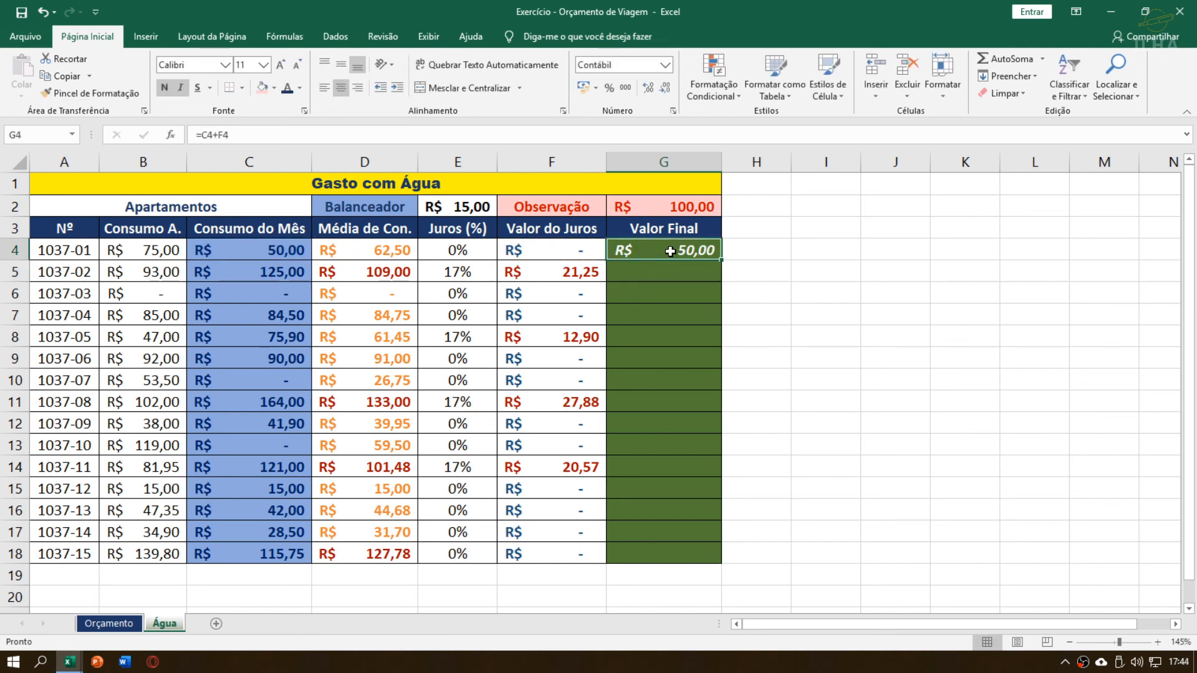
Calculate apartment 1037-02's Valor Final in G5 by adding monthly consumption and interest with =C5+F5
{"action": "left_click", "coordinate": [695, 272]}
{"action": "type", "text": "="}
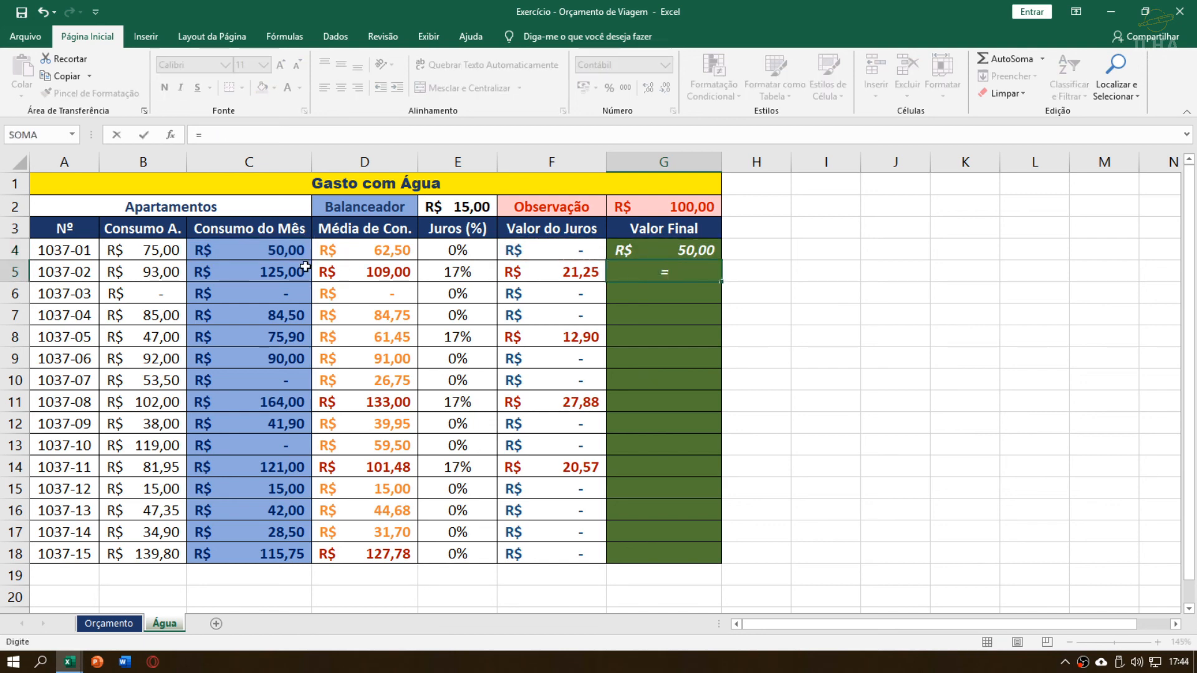
{"action": "left_click", "coordinate": [292, 270]}
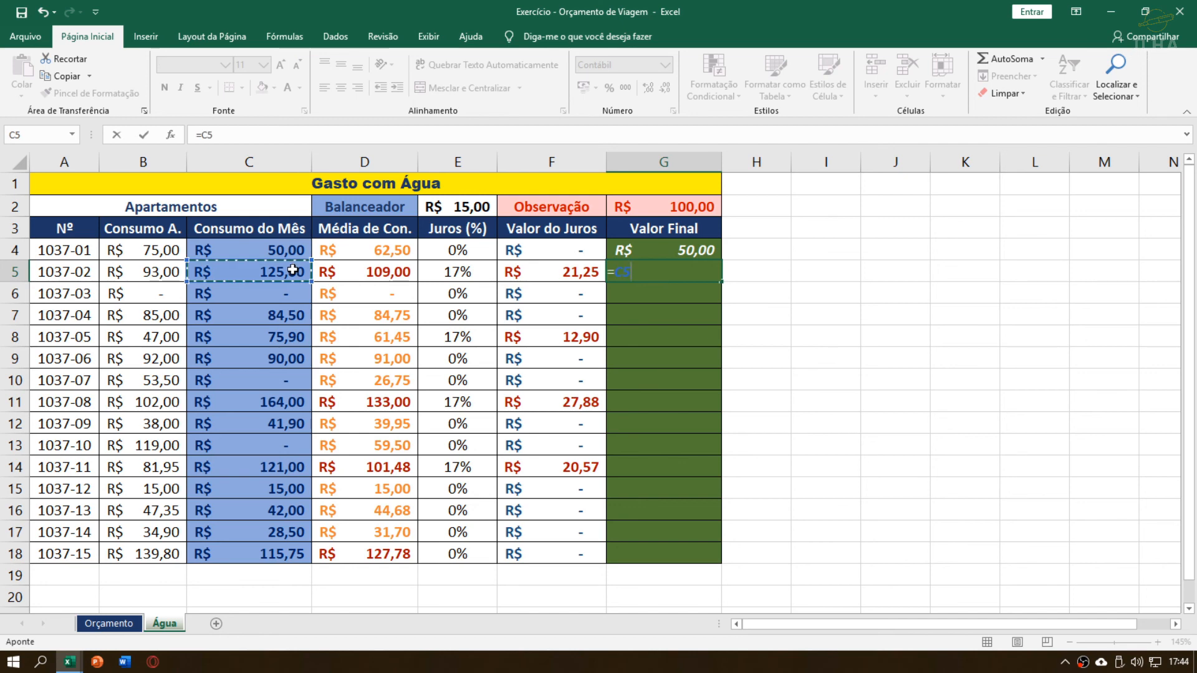
{"action": "type", "text": "+"}
{"action": "left_click", "coordinate": [581, 278]}
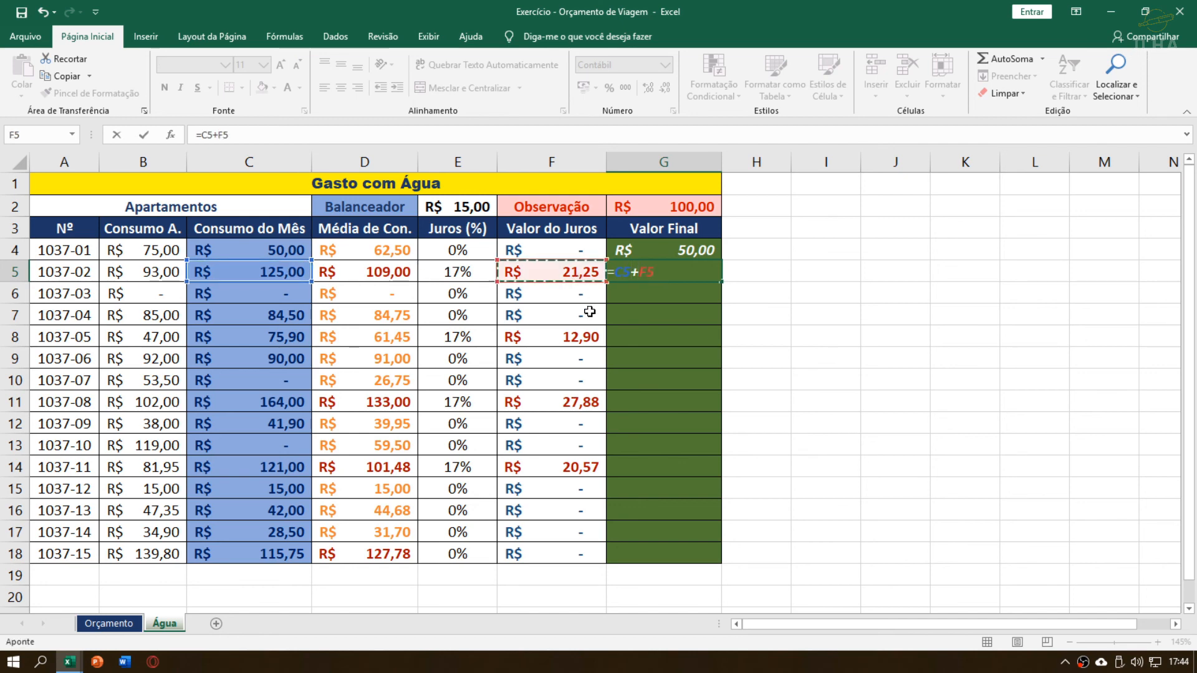
{"action": "key", "text": "Return"}
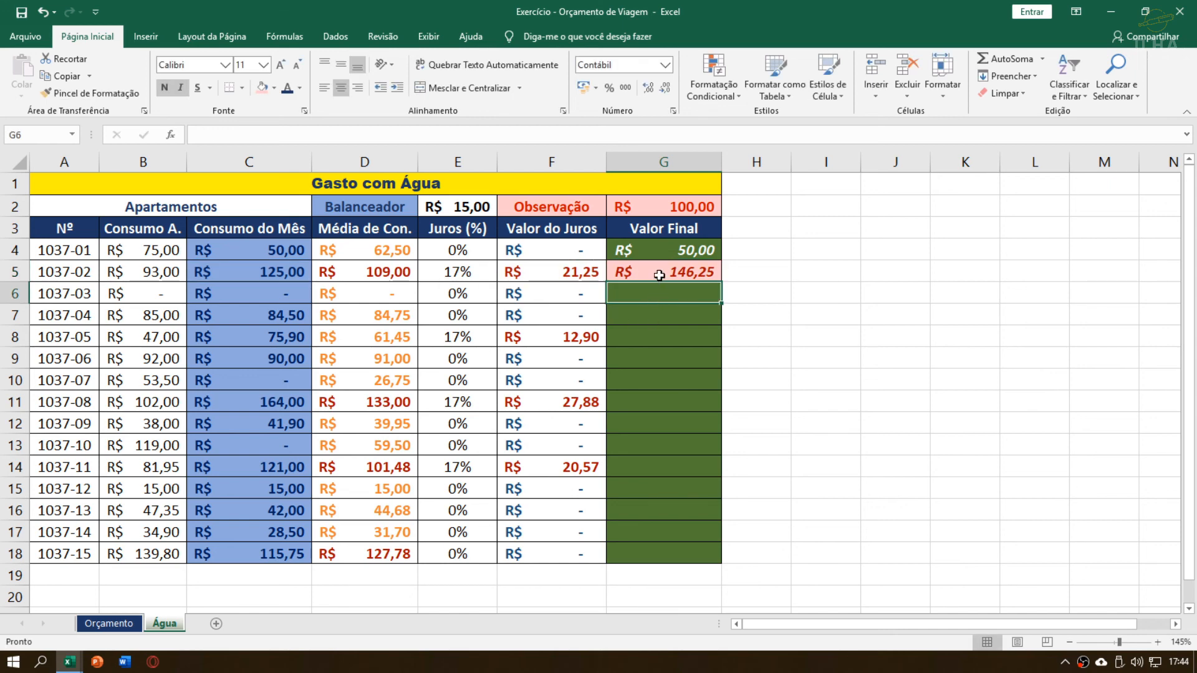
Fill the Valor Final formula from G5 down to G18 for the remaining apartments
{"action": "left_click", "coordinate": [704, 273]}
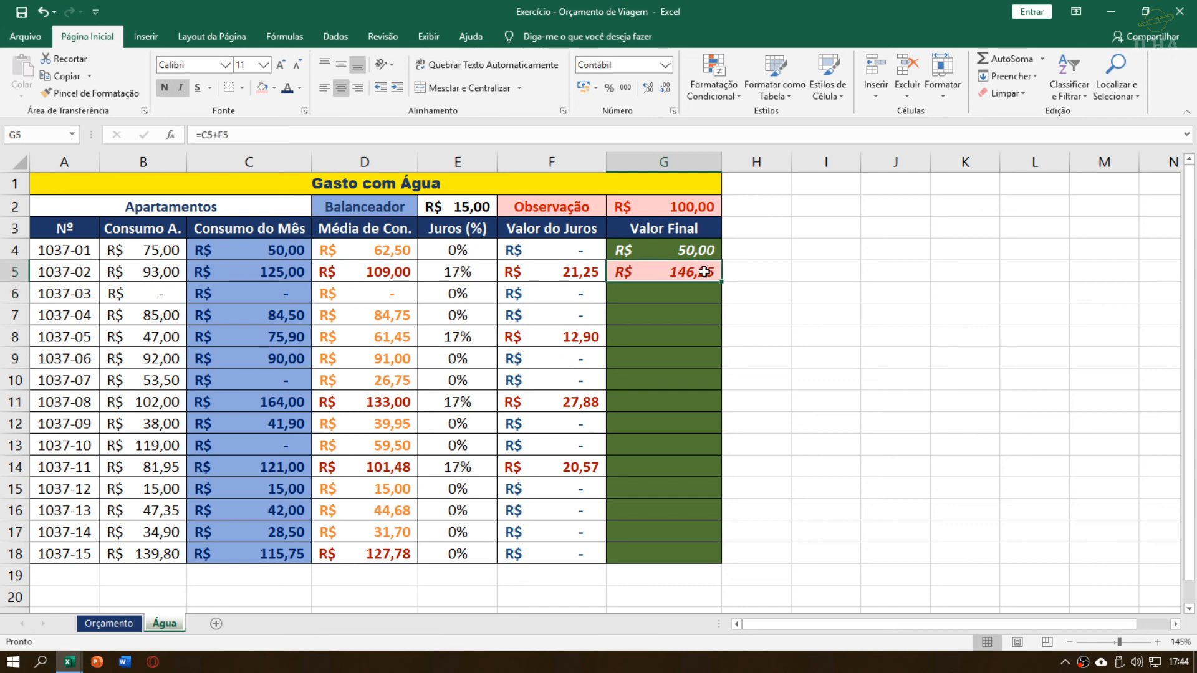
{"action": "double_click", "coordinate": [720, 282]}
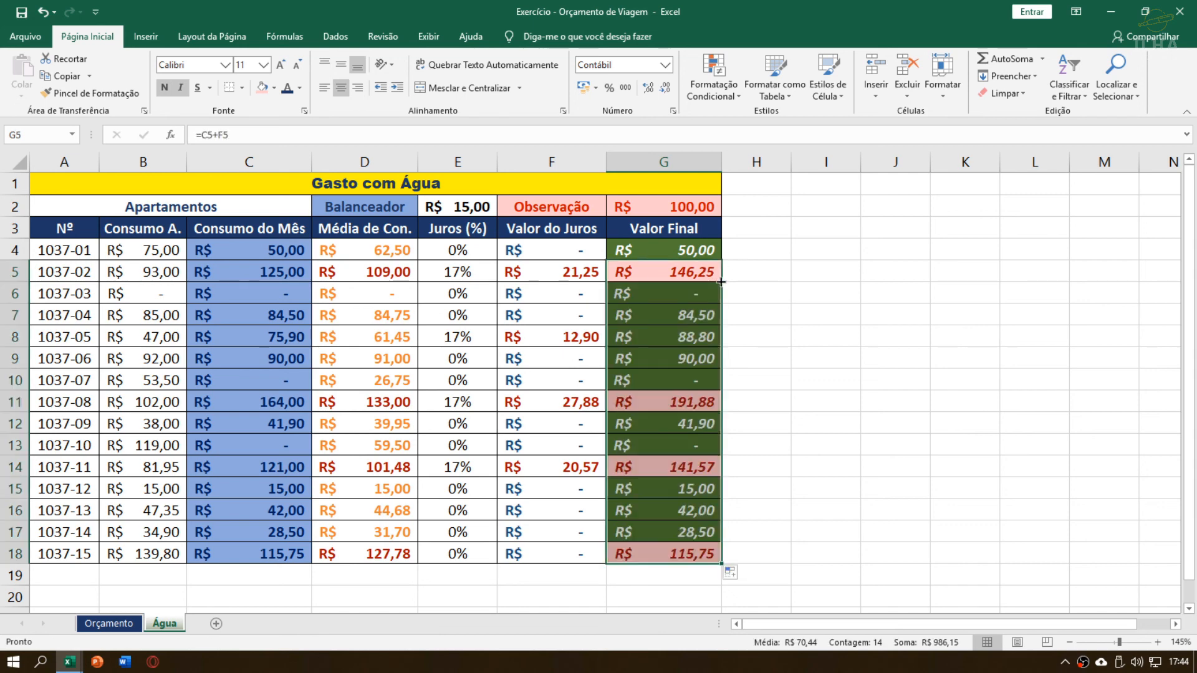
{"action": "left_click_drag", "start_coordinate": [670, 556], "coordinate": [689, 269]}
{"action": "left_click", "coordinate": [679, 501]}
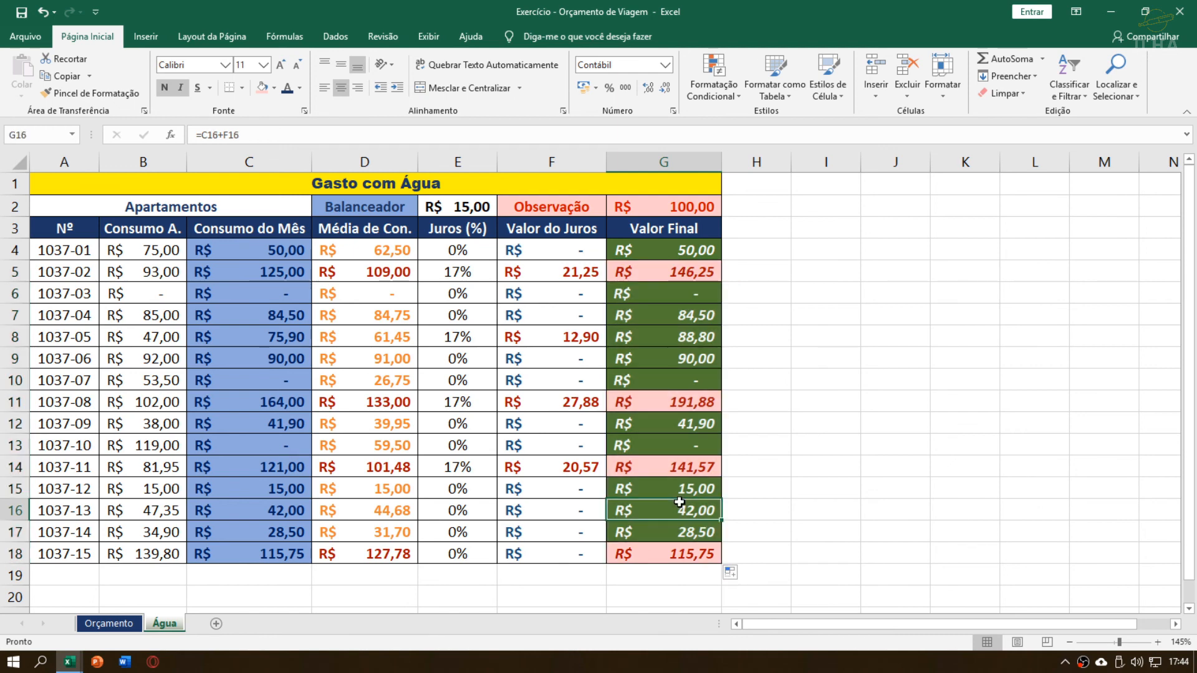
Examine the monthly consumption in column C against the average, interest and final value columns in D4:G18
{"action": "left_click", "coordinate": [566, 553]}
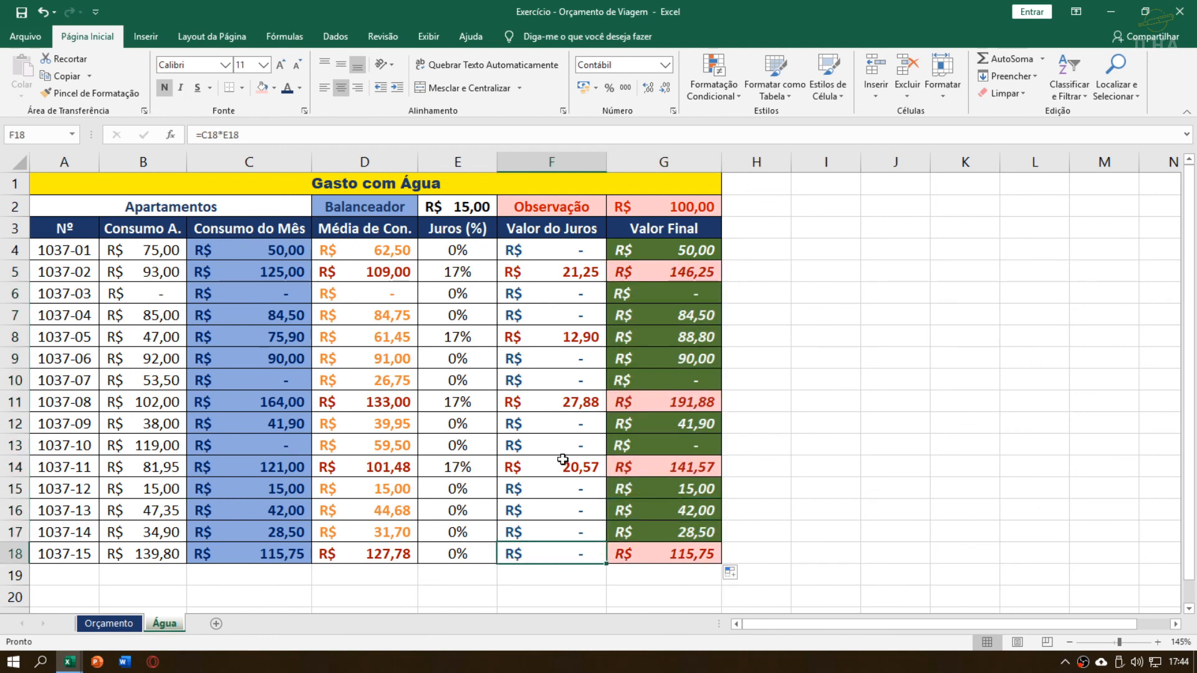
{"action": "left_click_drag", "start_coordinate": [388, 462], "coordinate": [655, 452]}
{"action": "left_click_drag", "start_coordinate": [364, 404], "coordinate": [635, 430]}
{"action": "left_click", "coordinate": [511, 336]}
{"action": "left_click", "coordinate": [368, 256]}
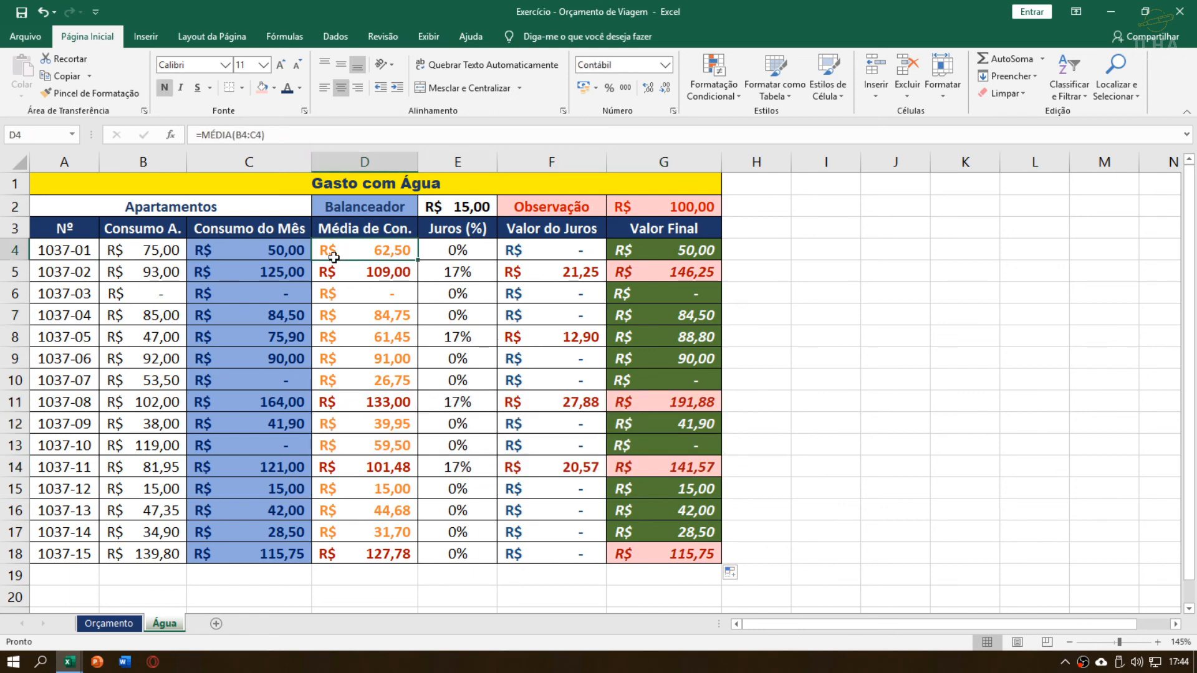
{"action": "left_click_drag", "start_coordinate": [281, 250], "coordinate": [627, 552]}
{"action": "left_click", "coordinate": [379, 249]}
{"action": "left_click_drag", "start_coordinate": [251, 252], "coordinate": [265, 462]}
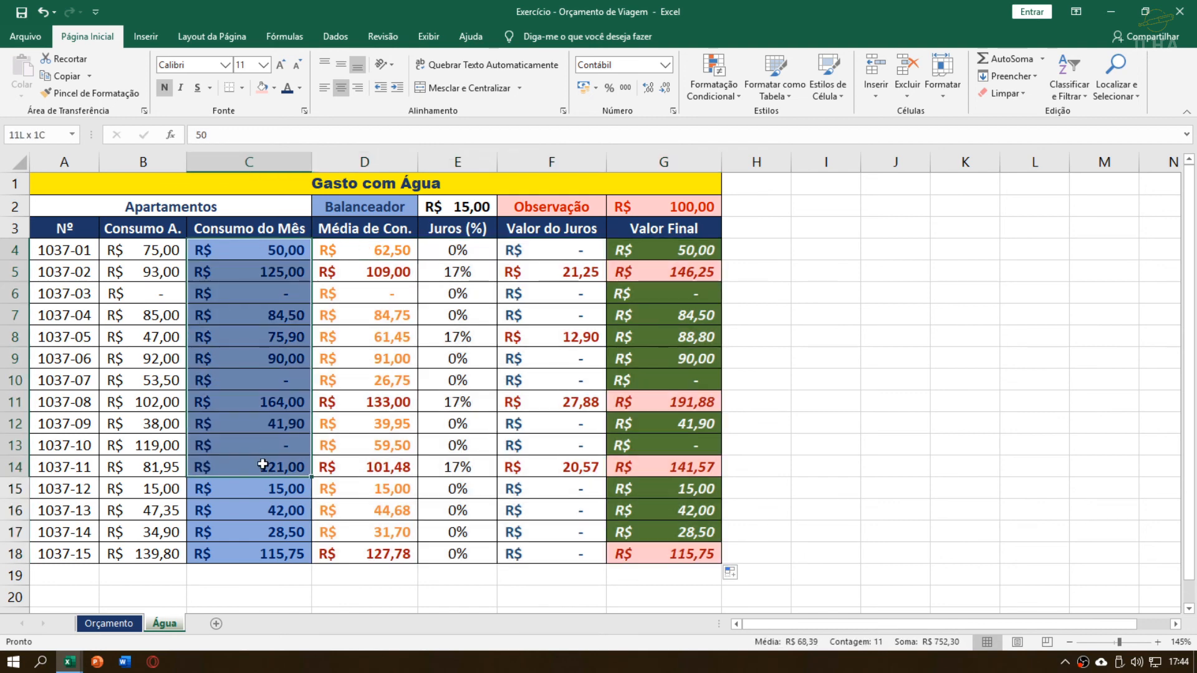
{"action": "left_click", "coordinate": [365, 269]}
{"action": "left_click_drag", "start_coordinate": [360, 249], "coordinate": [648, 559]}
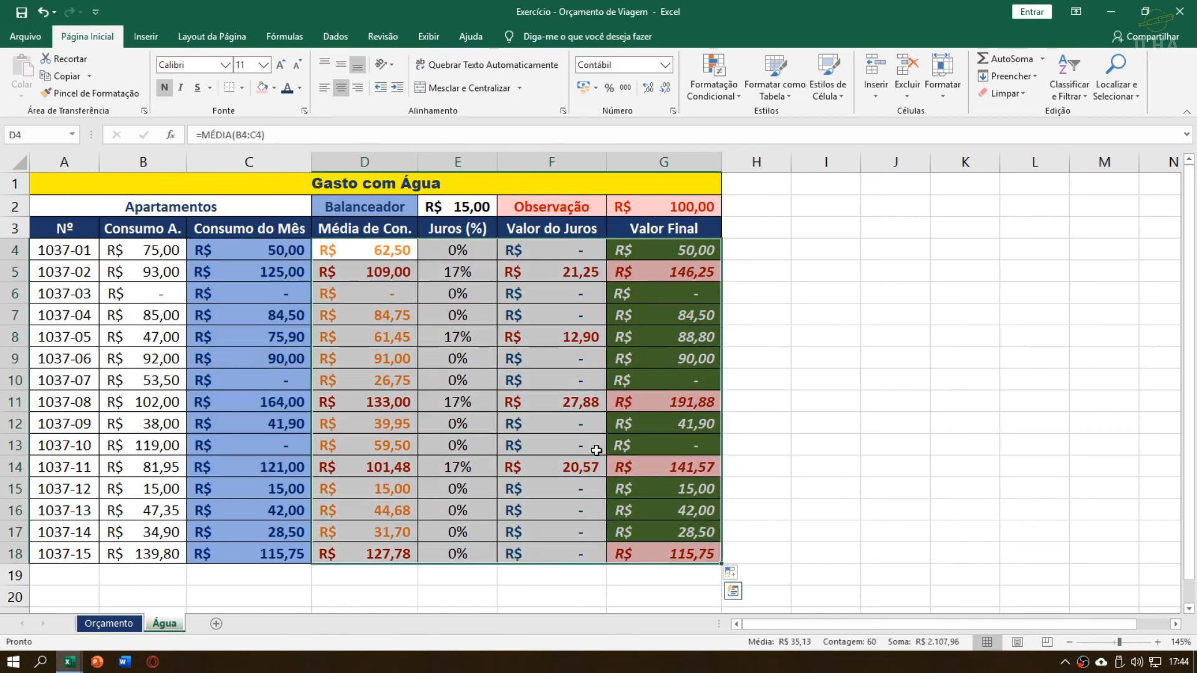
Compare the Valor do Juros and Valor Final amounts in F4:G18 with the Observação limit in row 2
{"action": "left_click_drag", "start_coordinate": [553, 209], "coordinate": [642, 208]}
{"action": "left_click", "coordinate": [546, 208]}
{"action": "left_click_drag", "start_coordinate": [540, 205], "coordinate": [639, 210]}
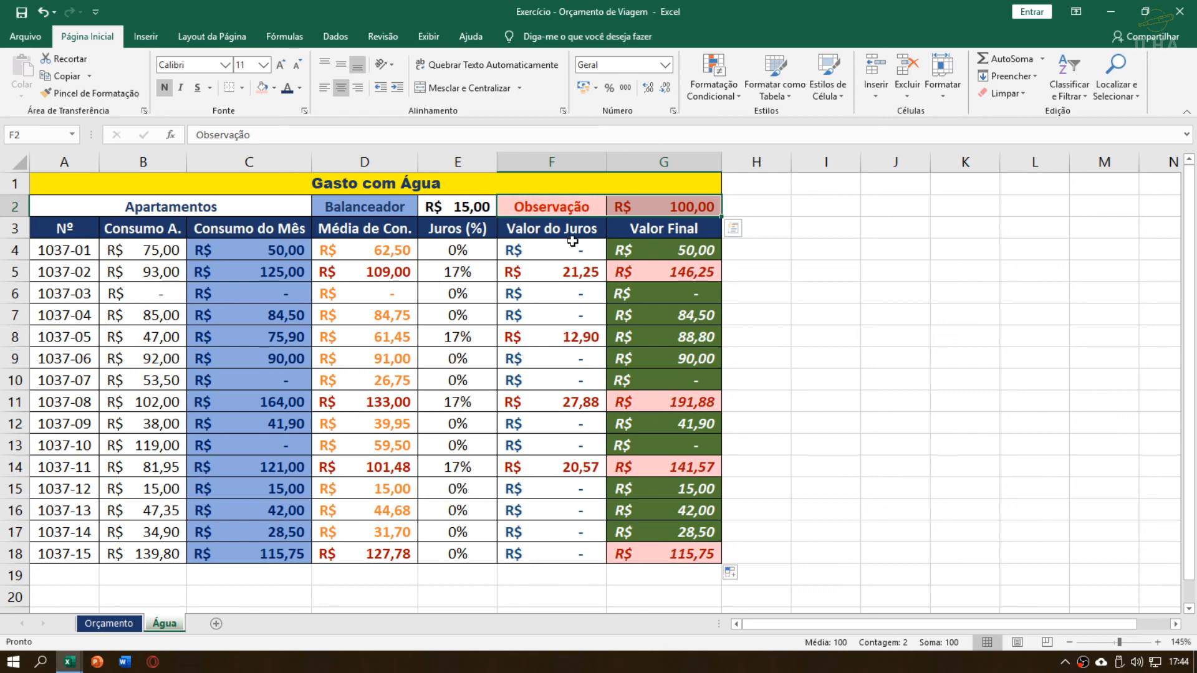
{"action": "left_click_drag", "start_coordinate": [545, 212], "coordinate": [649, 211]}
{"action": "left_click_drag", "start_coordinate": [548, 250], "coordinate": [648, 557]}
{"action": "left_click", "coordinate": [657, 448]}
{"action": "left_click", "coordinate": [609, 294]}
{"action": "left_click_drag", "start_coordinate": [573, 244], "coordinate": [690, 555]}
{"action": "left_click", "coordinate": [633, 386]}
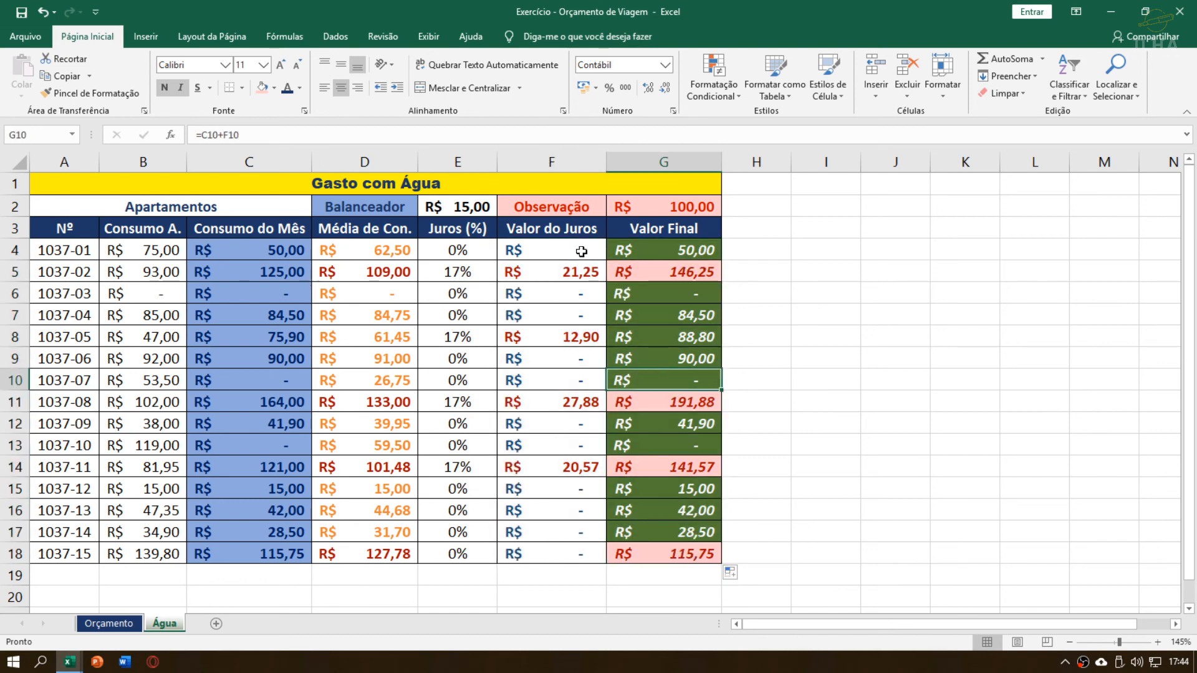
{"action": "left_click_drag", "start_coordinate": [581, 251], "coordinate": [649, 555]}
{"action": "left_click", "coordinate": [636, 399]}
{"action": "left_click_drag", "start_coordinate": [643, 255], "coordinate": [667, 558]}
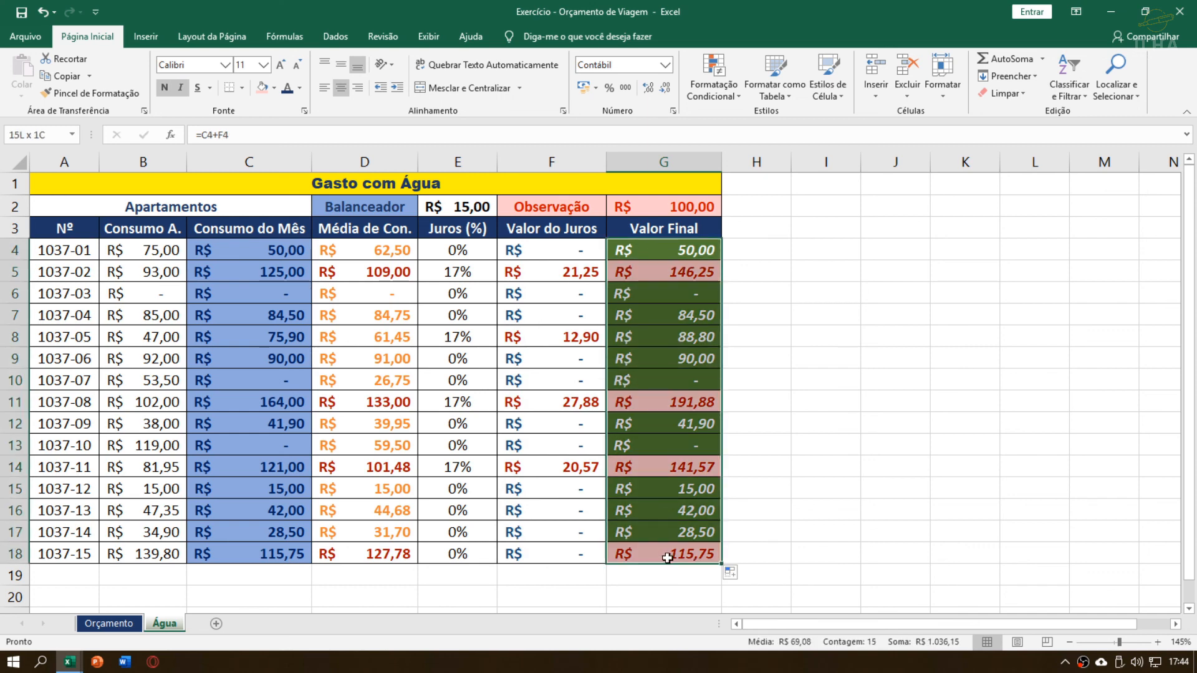
{"action": "left_click", "coordinate": [662, 331]}
{"action": "left_click_drag", "start_coordinate": [657, 249], "coordinate": [666, 552]}
{"action": "left_click", "coordinate": [678, 312]}
{"action": "left_click_drag", "start_coordinate": [677, 249], "coordinate": [689, 554]}
{"action": "left_click", "coordinate": [677, 276]}
{"action": "left_click", "coordinate": [672, 248]}
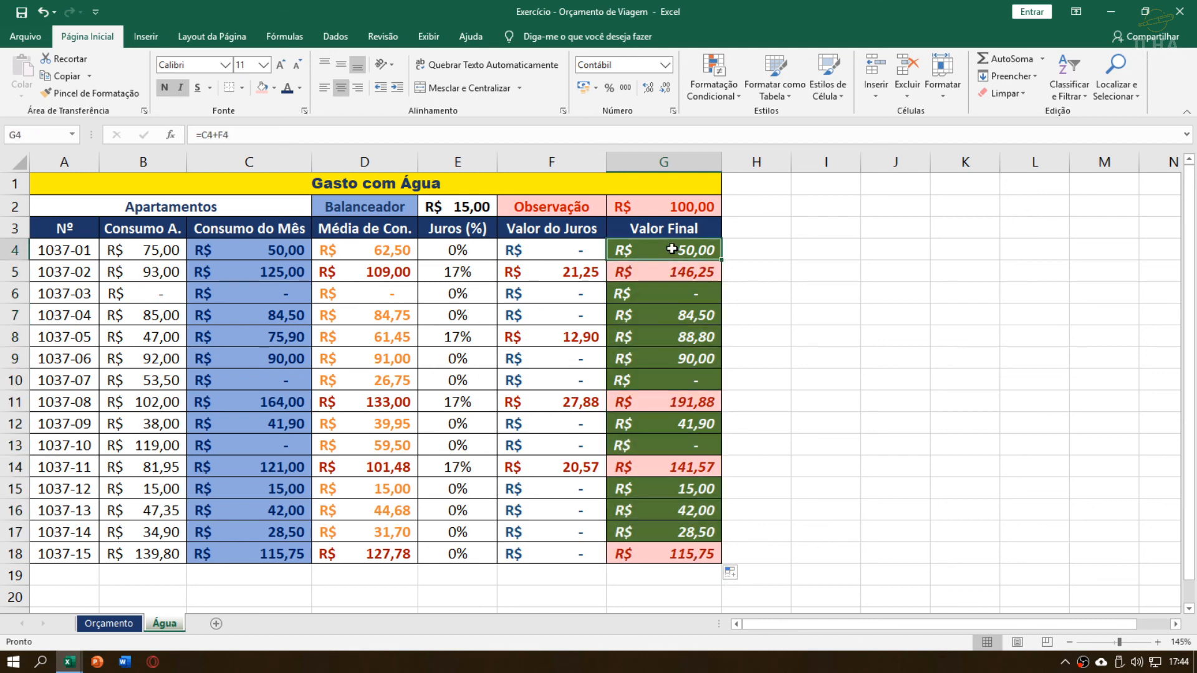
Set the Observação limit in G2 to 150 and check the highlighting of apartment 1037-08's row
{"action": "left_click_drag", "start_coordinate": [574, 208], "coordinate": [668, 205]}
{"action": "left_click", "coordinate": [669, 206]}
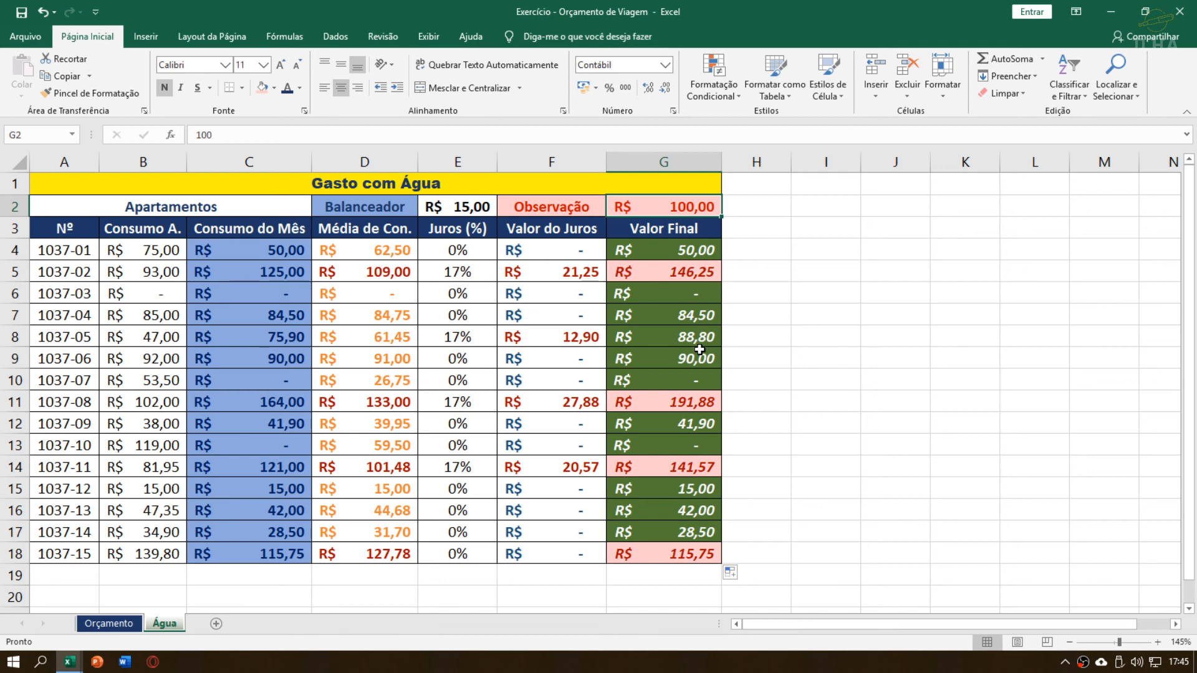
{"action": "type", "text": "150"}
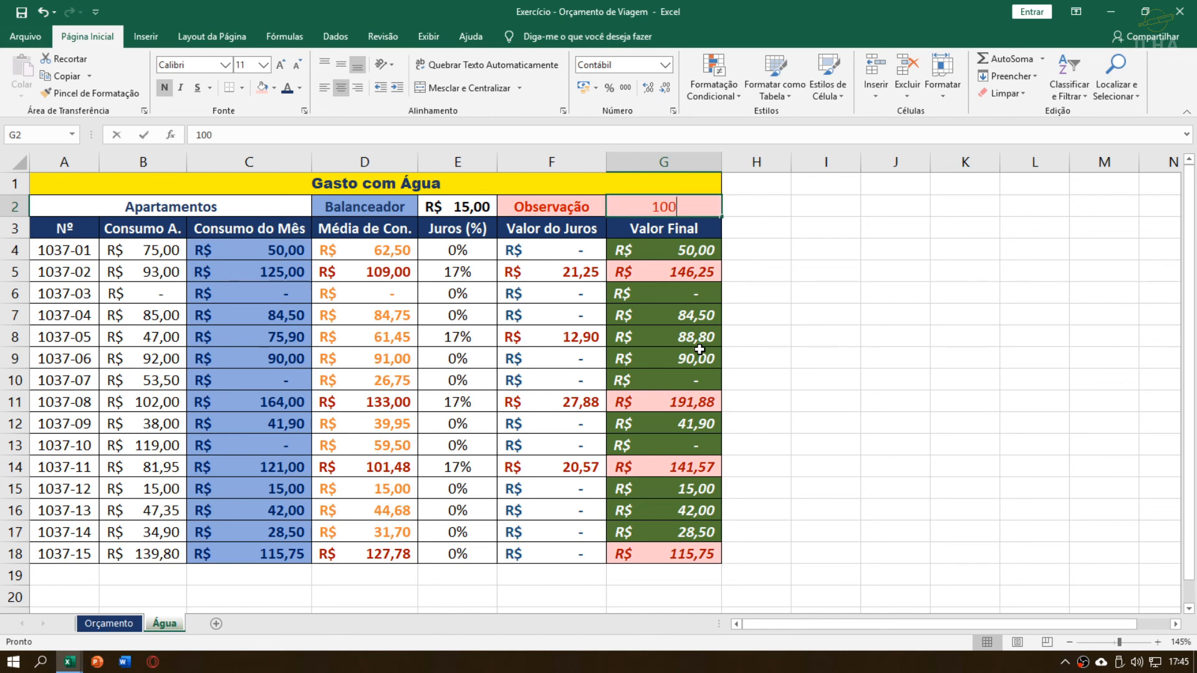
{"action": "key", "text": "Return"}
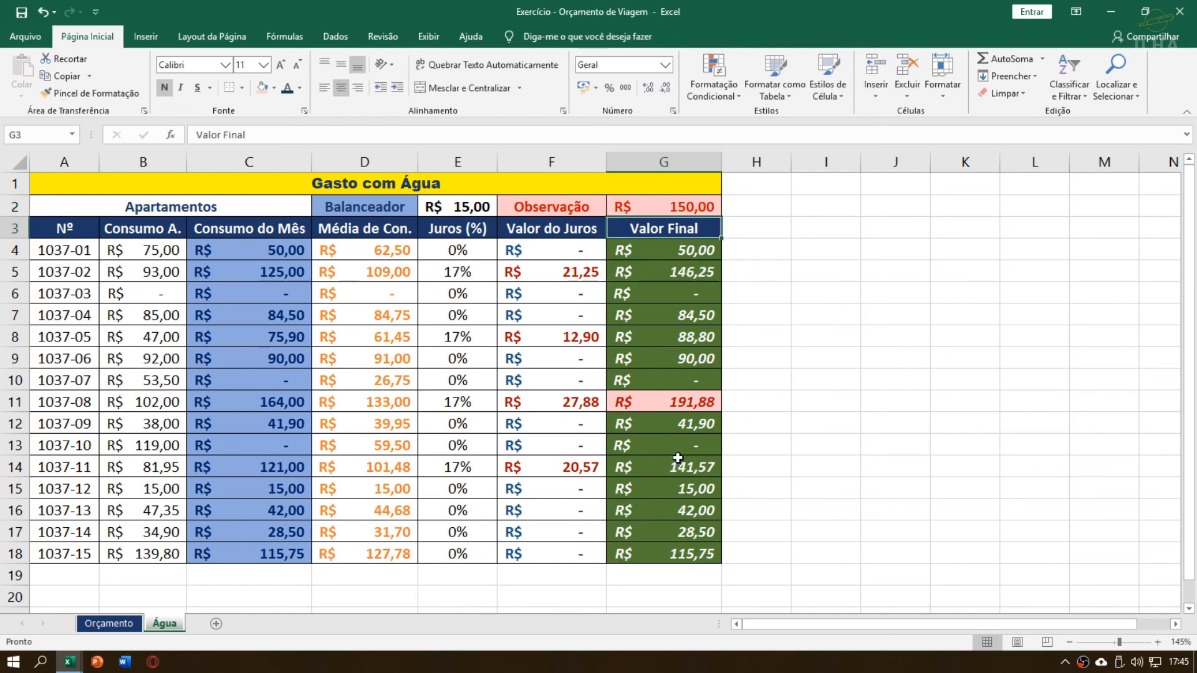
{"action": "left_click", "coordinate": [673, 404]}
{"action": "key", "text": "shift+Down"}
{"action": "key", "text": "shift+Down"}
{"action": "key", "text": "shift+Down"}
{"action": "key", "text": "shift+Down"}
{"action": "key", "text": "shift+Down"}
{"action": "key", "text": "shift+Down"}
{"action": "left_click", "coordinate": [669, 407]}
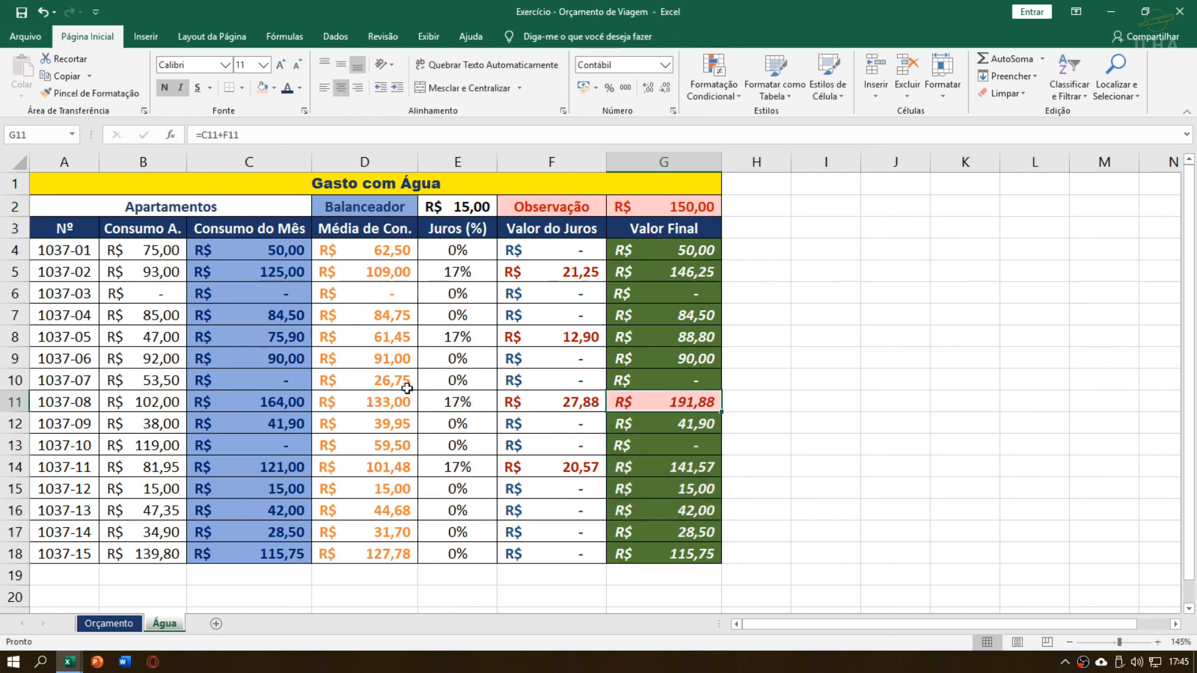
{"action": "left_click_drag", "start_coordinate": [430, 388], "coordinate": [678, 402]}
{"action": "left_click_drag", "start_coordinate": [559, 402], "coordinate": [697, 405]}
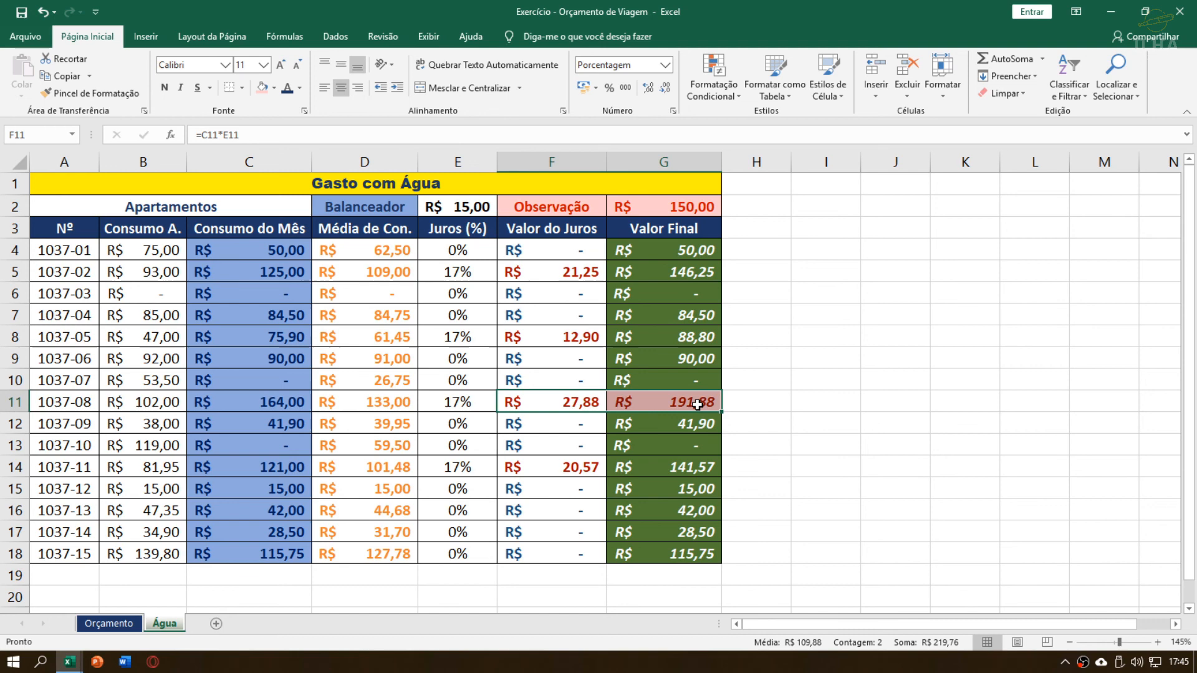
Set the Observação limit in G2 back to 100 and check the Valor Final column's highlighting
{"action": "left_click", "coordinate": [678, 203]}
{"action": "type", "text": "100"}
{"action": "key", "text": "ctrl+Return"}
{"action": "key", "text": "Down"}
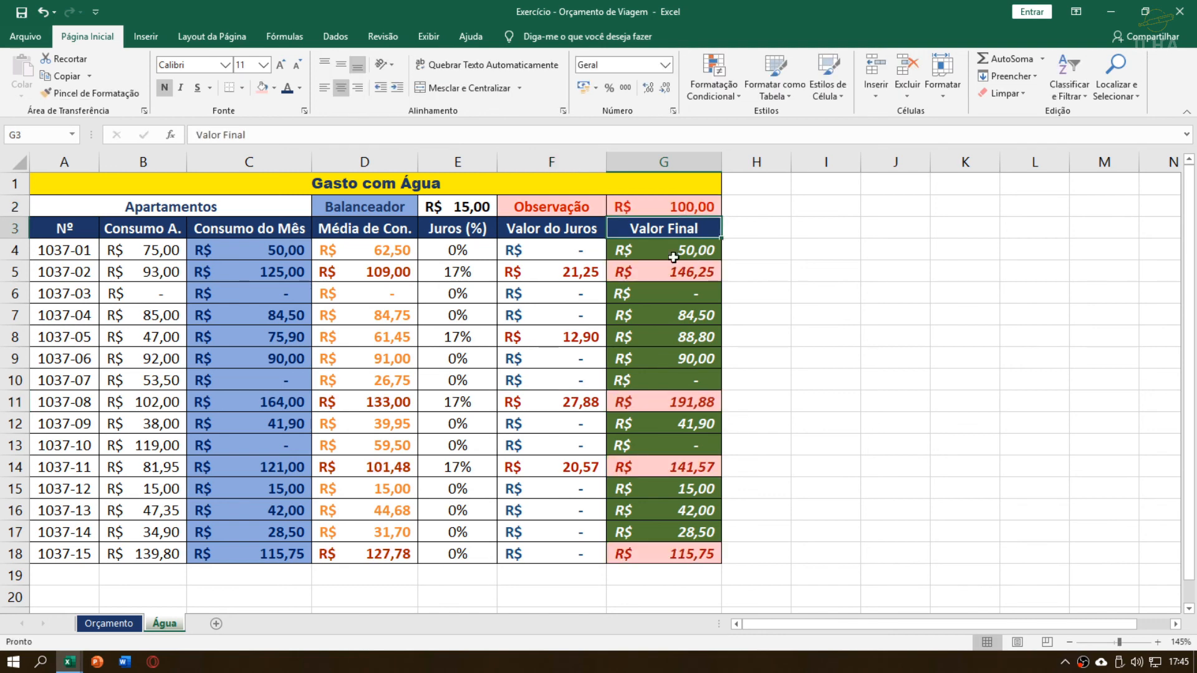
{"action": "left_click_drag", "start_coordinate": [654, 253], "coordinate": [669, 533]}
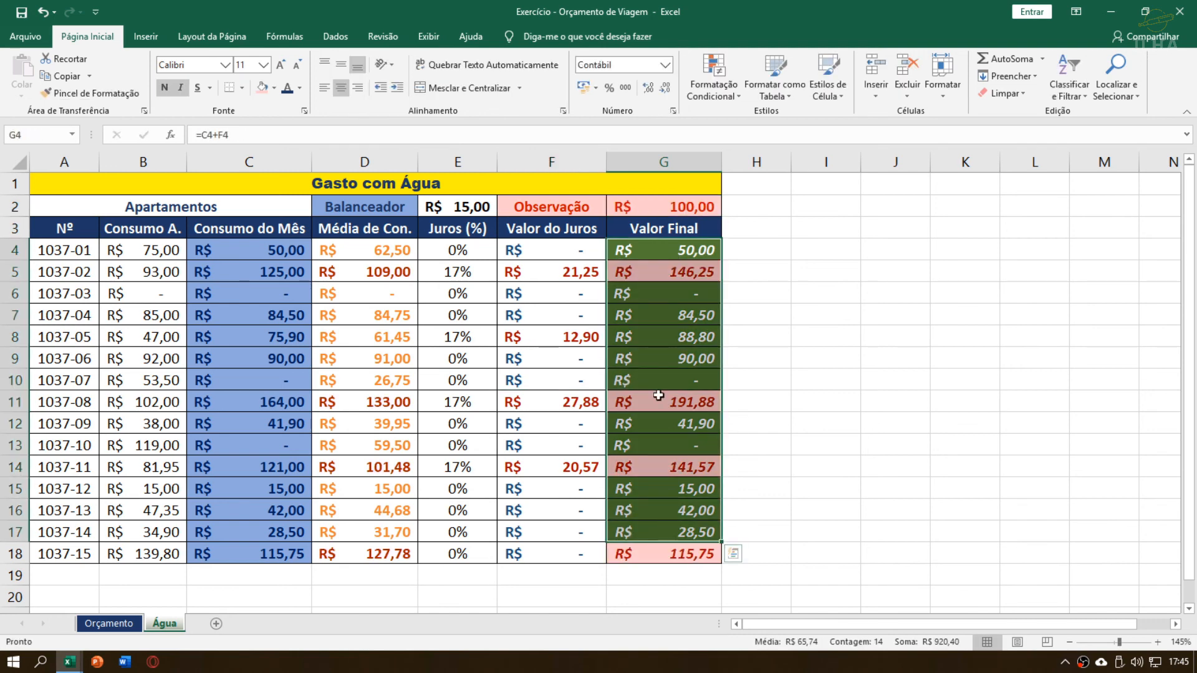
{"action": "left_click", "coordinate": [659, 386]}
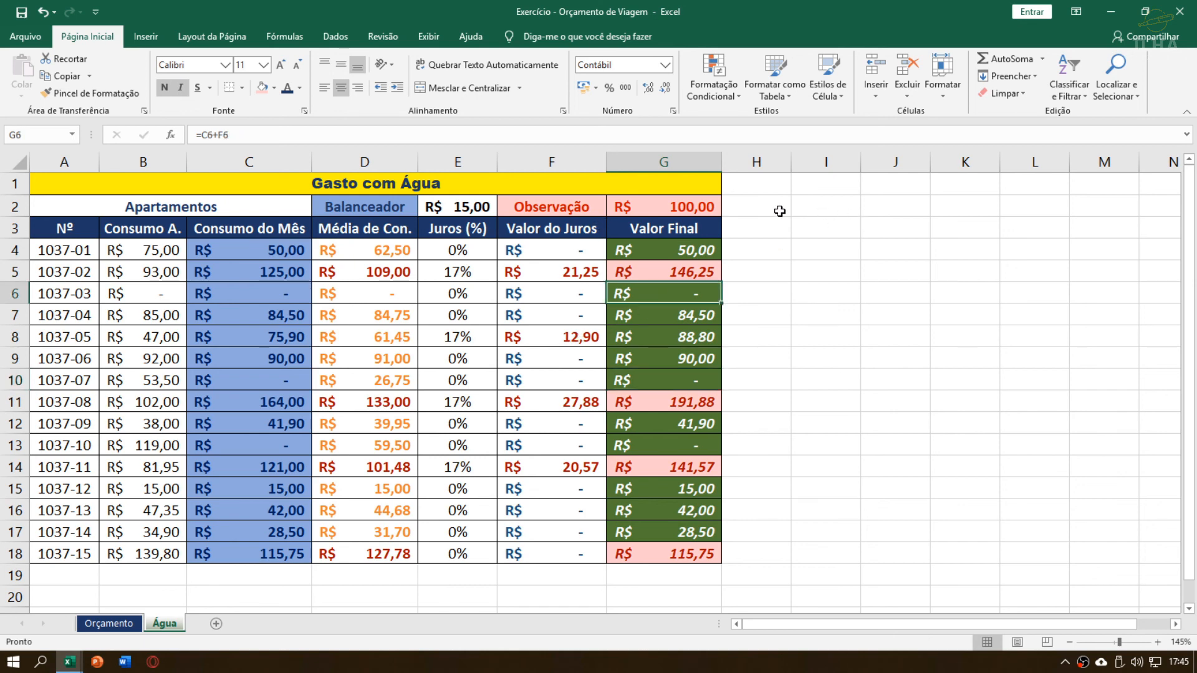
{"action": "left_click_drag", "start_coordinate": [777, 212], "coordinate": [1025, 515]}
{"action": "left_click", "coordinate": [901, 337]}
{"action": "left_click_drag", "start_coordinate": [822, 192], "coordinate": [959, 504]}
{"action": "left_click", "coordinate": [595, 392]}
{"action": "left_click", "coordinate": [430, 384]}
Review the finished Gasto com Água table, including the Juros (%), Valor do Juros and Valor Final columns
{"action": "left_click", "coordinate": [543, 253]}
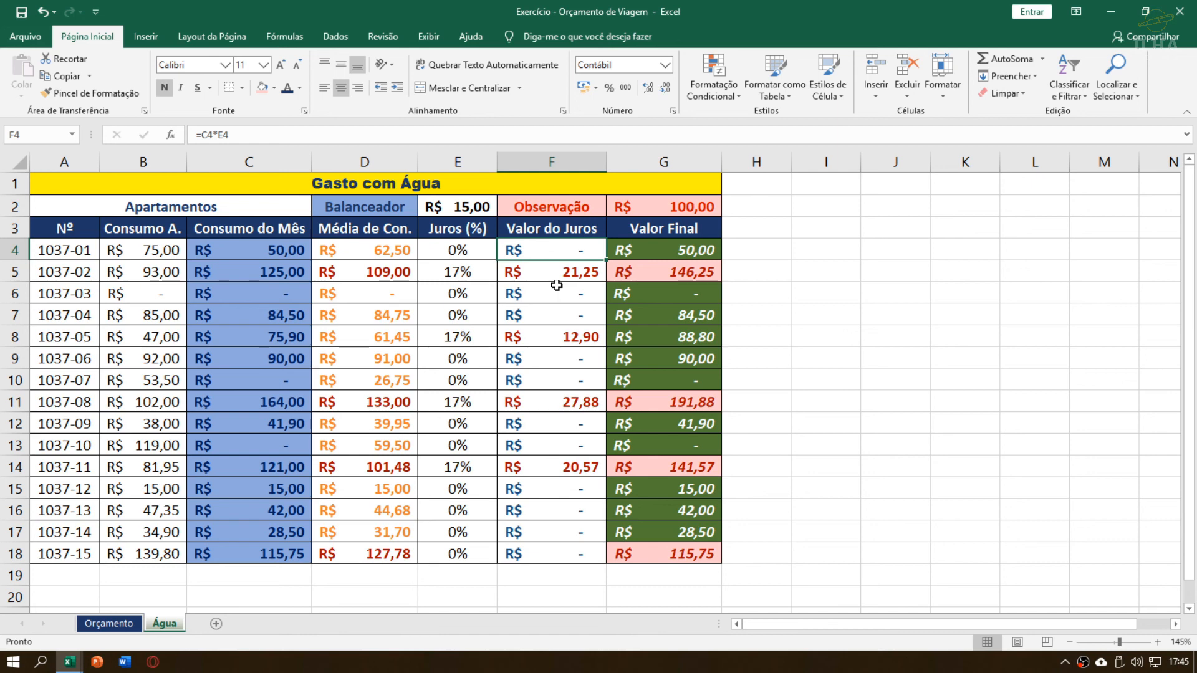
{"action": "left_click", "coordinate": [477, 270]}
{"action": "left_click_drag", "start_coordinate": [468, 251], "coordinate": [480, 352]}
{"action": "left_click", "coordinate": [548, 248]}
{"action": "key", "text": "Right"}
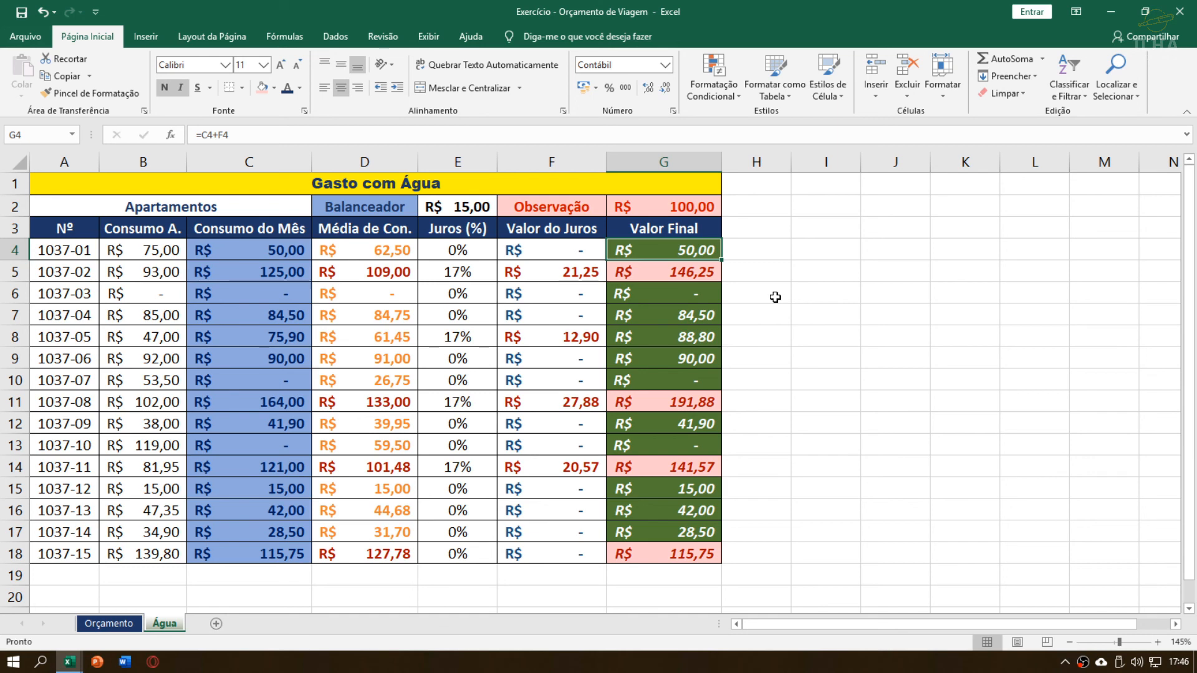
{"action": "left_click_drag", "start_coordinate": [176, 188], "coordinate": [623, 549]}
{"action": "left_click", "coordinate": [571, 402]}
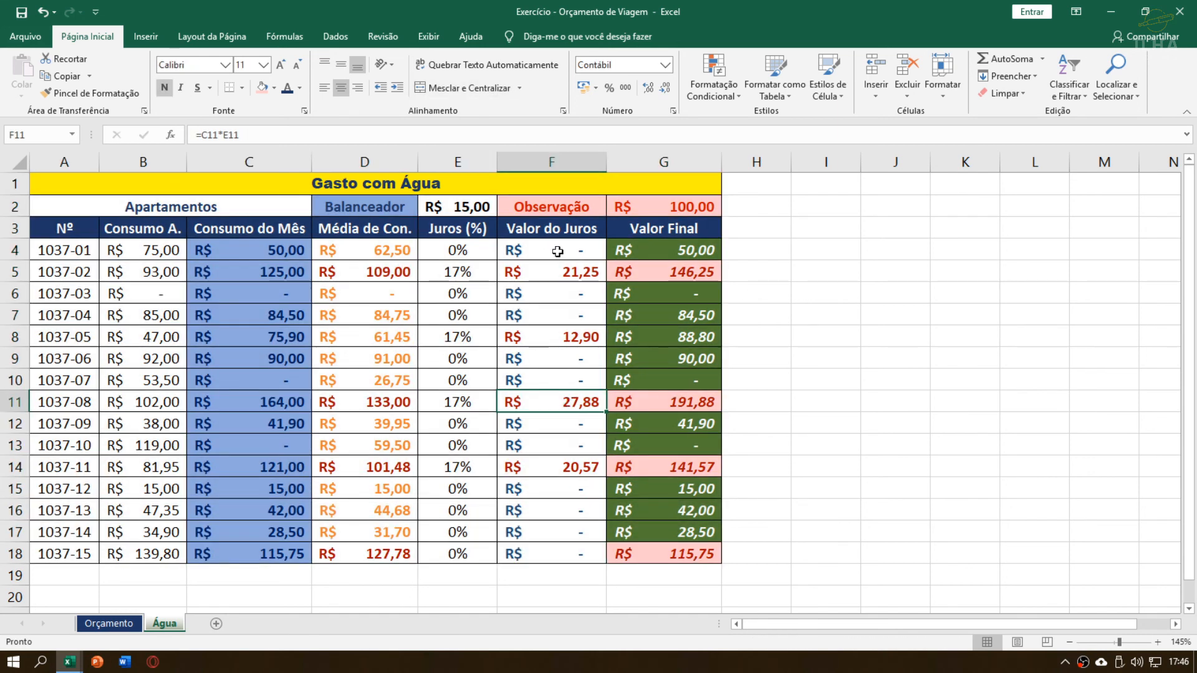
{"action": "left_click", "coordinate": [219, 187]}
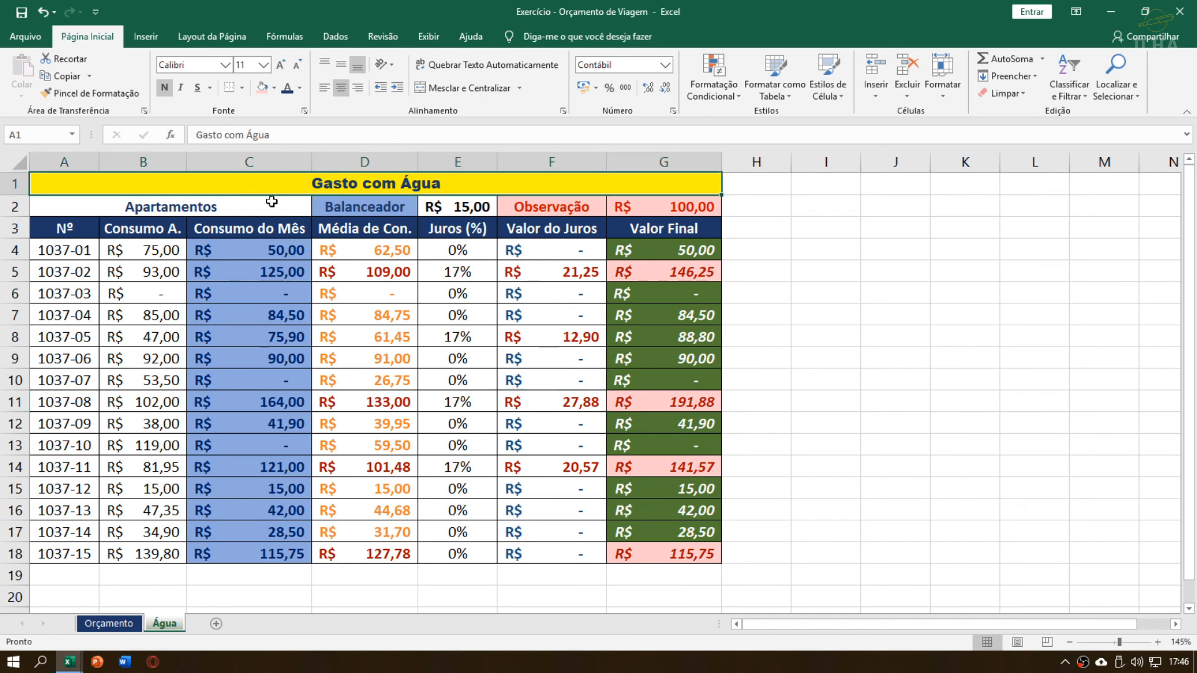
{"action": "left_click_drag", "start_coordinate": [272, 202], "coordinate": [274, 555]}
{"action": "left_click", "coordinate": [571, 423]}
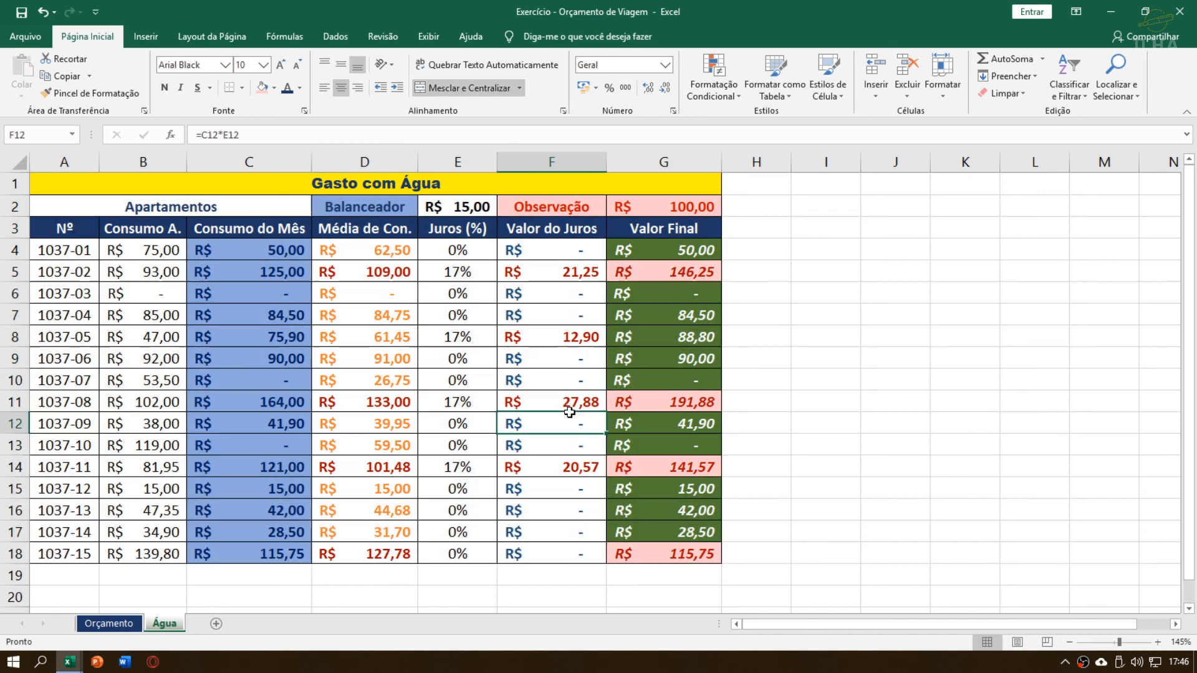
{"action": "left_click", "coordinate": [575, 309]}
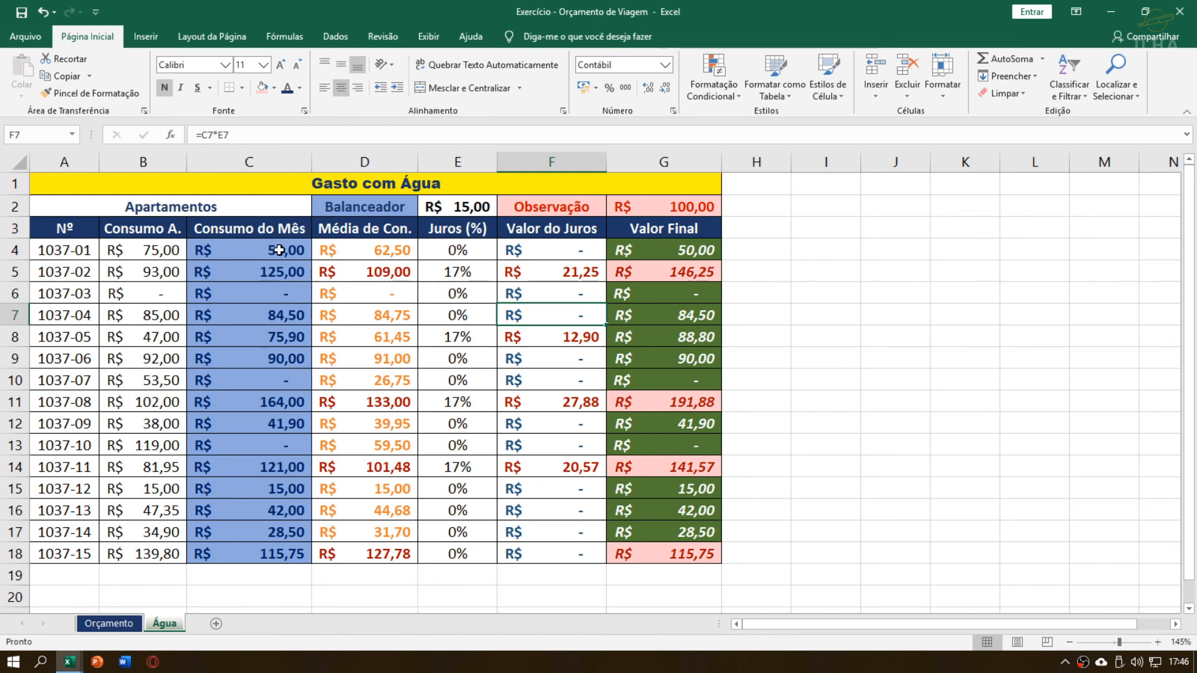
Clear the Consumo A. and Consumo do Mês values in B4:C18, check the emptied cells, and undo the deletion
{"action": "left_click_drag", "start_coordinate": [159, 256], "coordinate": [270, 549]}
{"action": "key", "text": "Delete"}
{"action": "left_click", "coordinate": [226, 334]}
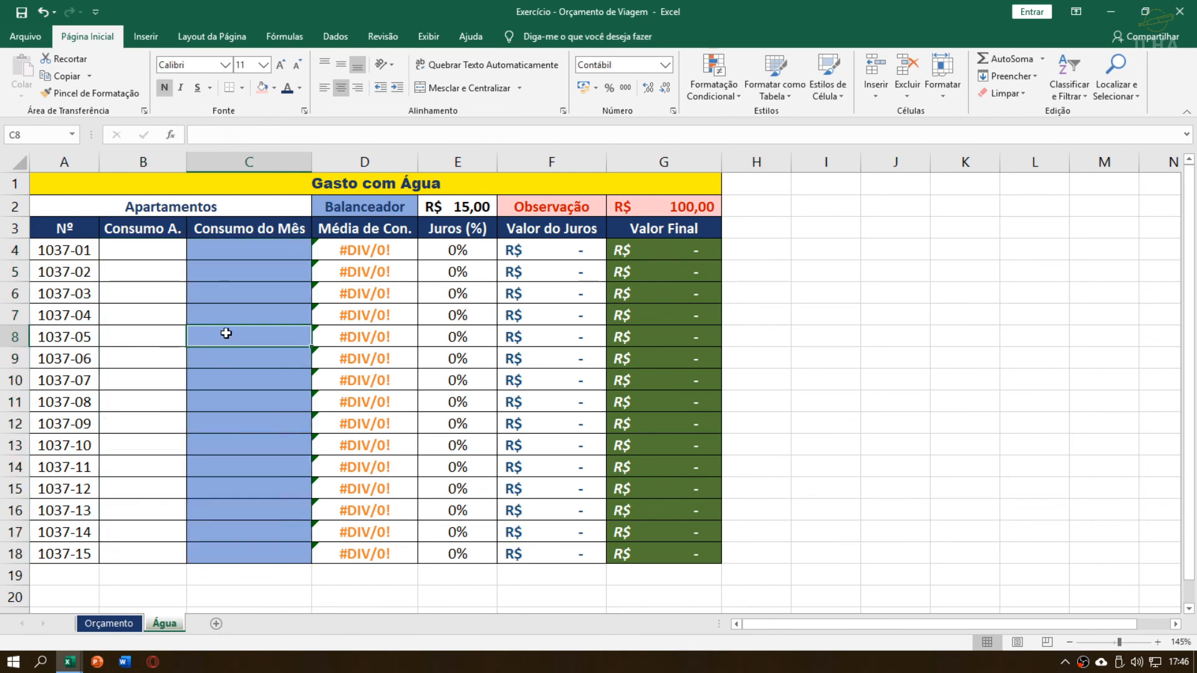
{"action": "left_click", "coordinate": [223, 263]}
{"action": "left_click", "coordinate": [152, 253]}
{"action": "left_click", "coordinate": [237, 248]}
{"action": "left_click", "coordinate": [240, 270]}
{"action": "left_click", "coordinate": [150, 338]}
{"action": "left_click", "coordinate": [230, 424]}
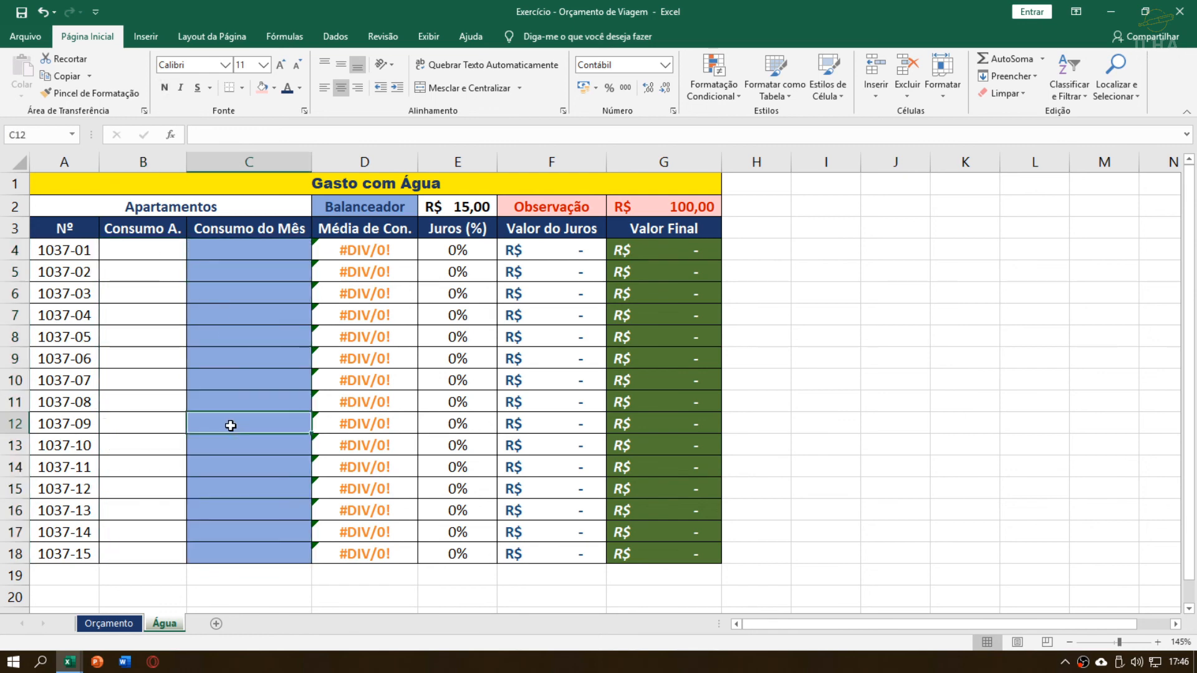
{"action": "left_click", "coordinate": [147, 466]}
{"action": "left_click", "coordinate": [224, 398]}
{"action": "left_click", "coordinate": [227, 483]}
{"action": "left_click", "coordinate": [227, 351]}
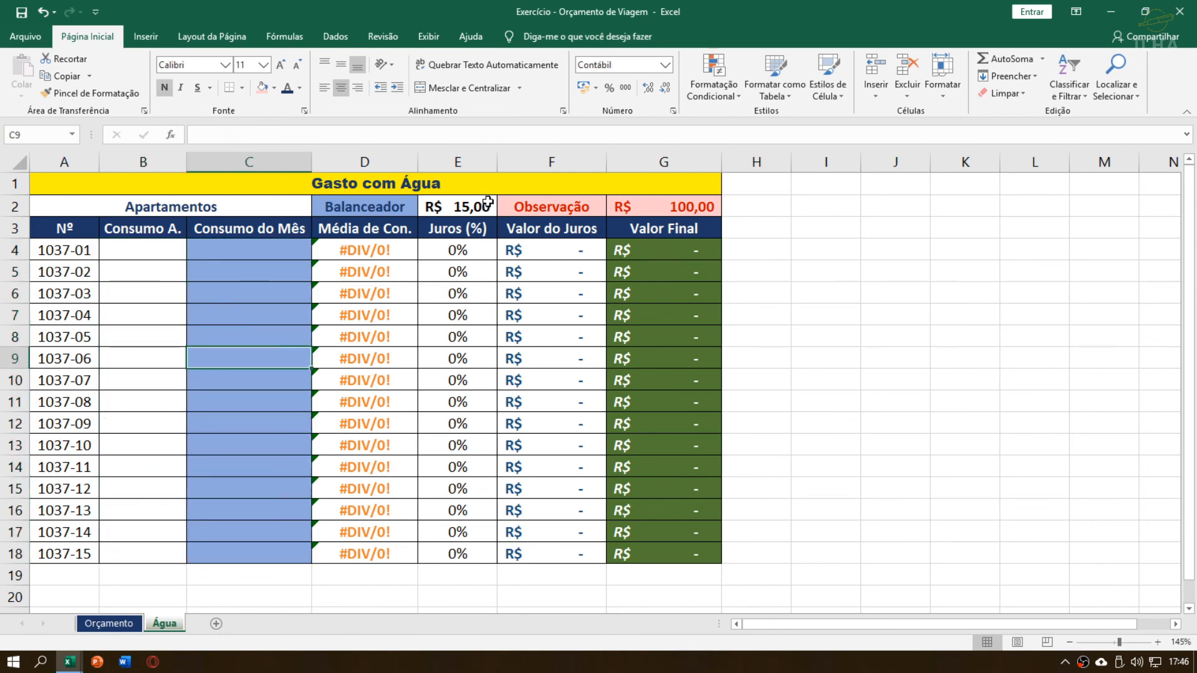
{"action": "key", "text": "ctrl+z"}
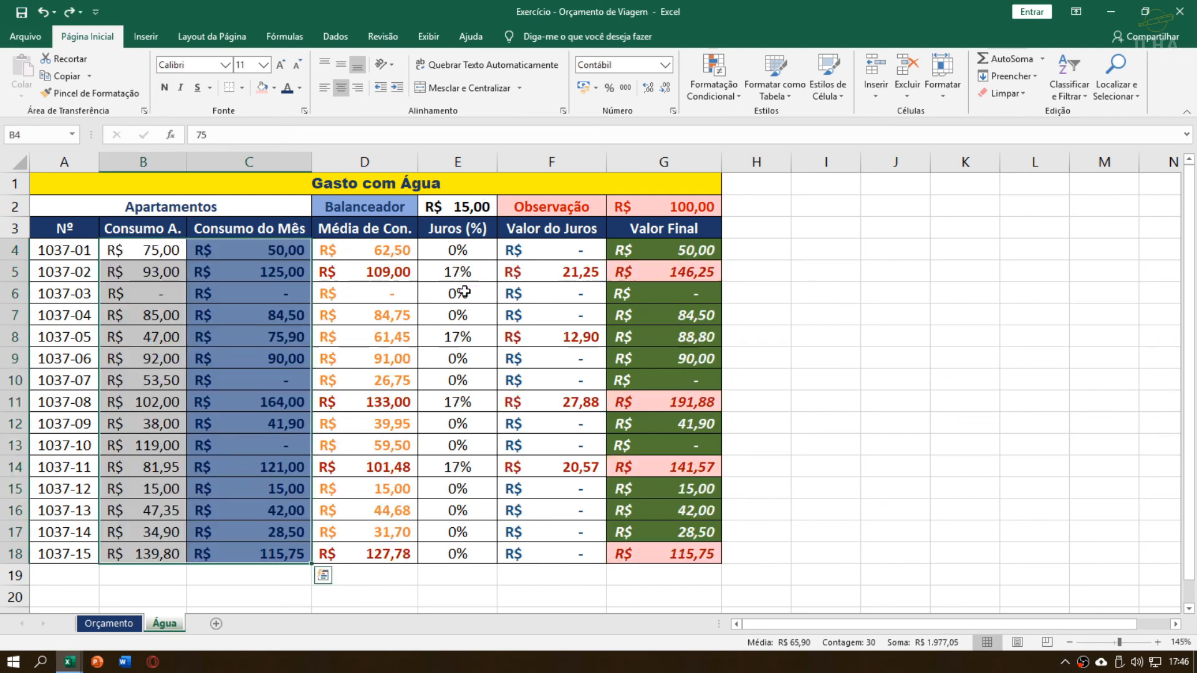
{"action": "left_click", "coordinate": [508, 294]}
Clear the contents of the Média de Con., Juros (%), Valor do Juros and Valor Final cells in D4:G18
{"action": "left_click_drag", "start_coordinate": [368, 249], "coordinate": [685, 548]}
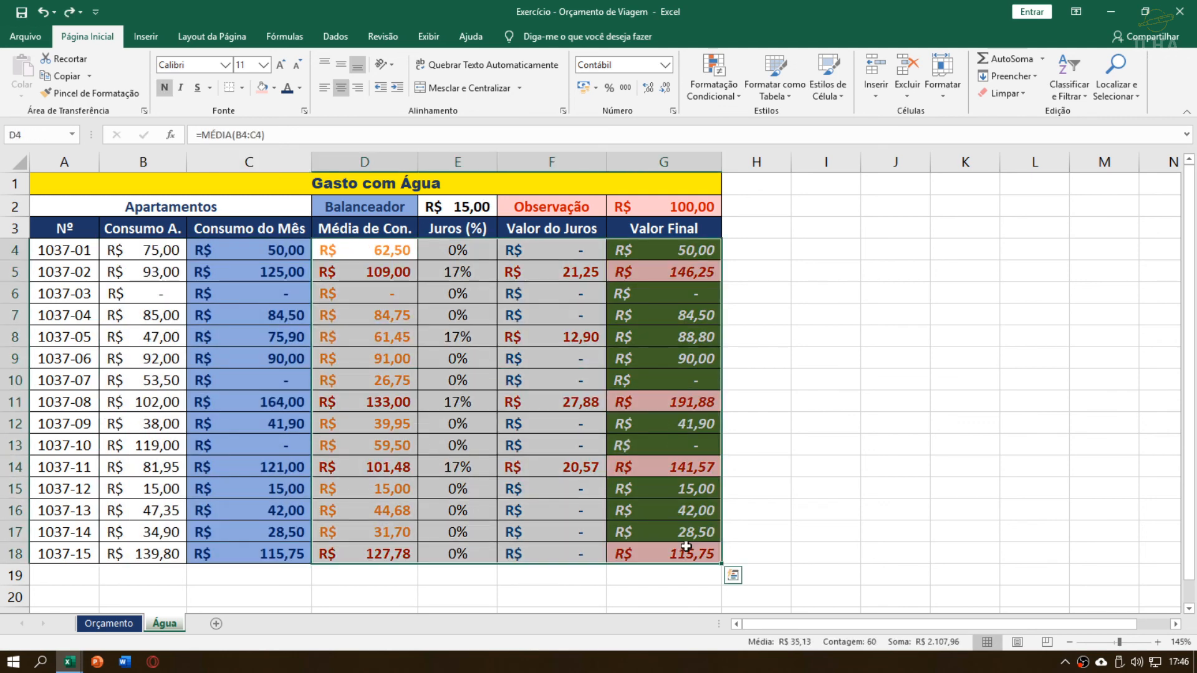
{"action": "key", "text": "Delete"}
{"action": "left_click", "coordinate": [369, 258]}
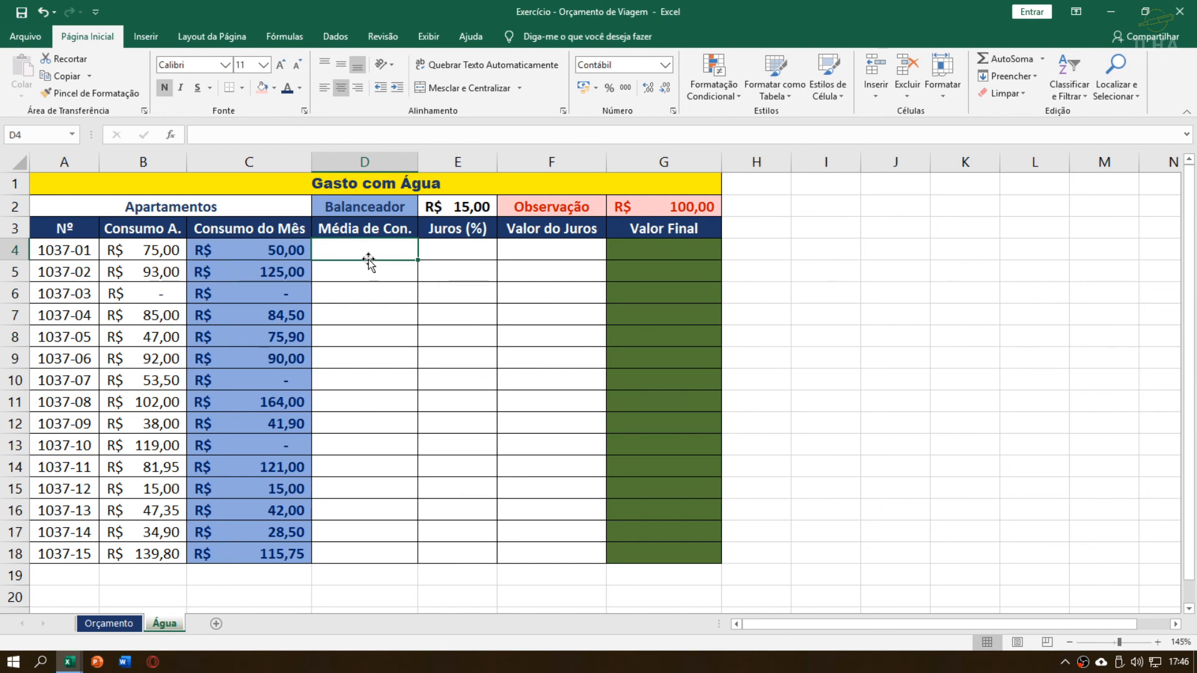
{"action": "key", "text": "super+d"}
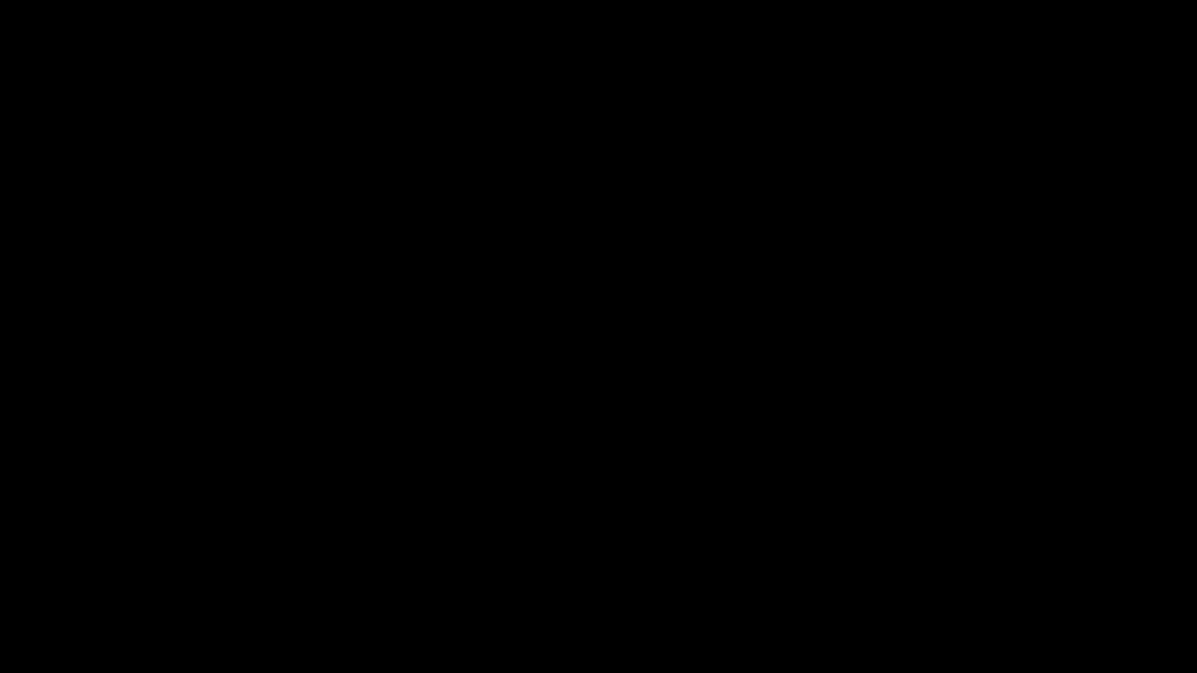